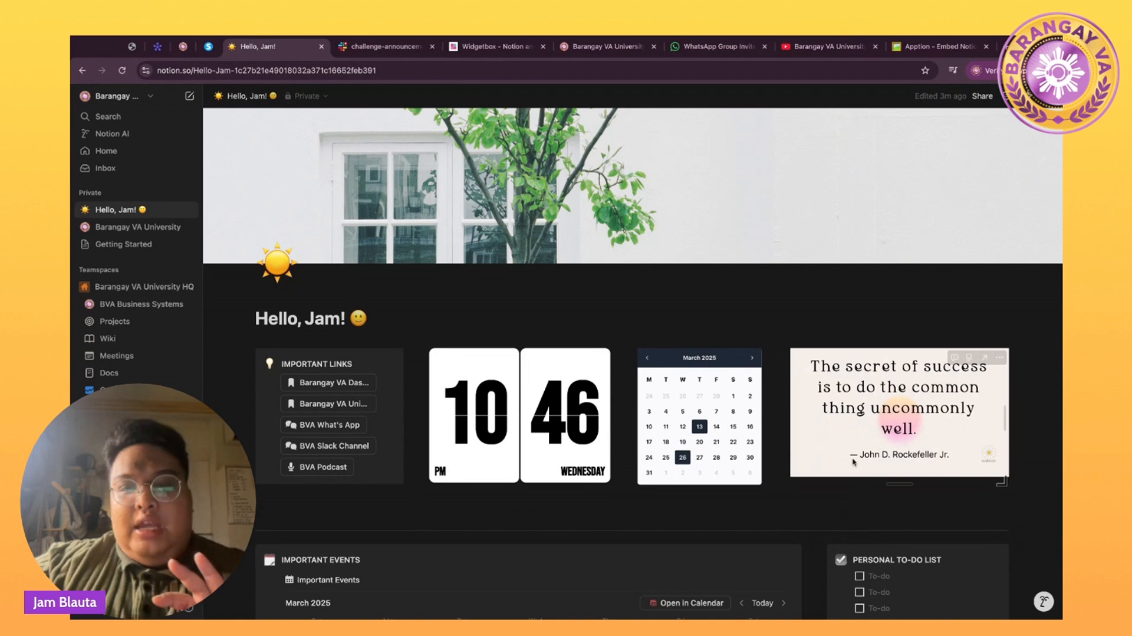
Scroll down through the Hello, Jam! dashboard to the Client Projects board.
scroll(770, 527, "down", 5)
scroll(769, 527, "down", 4)
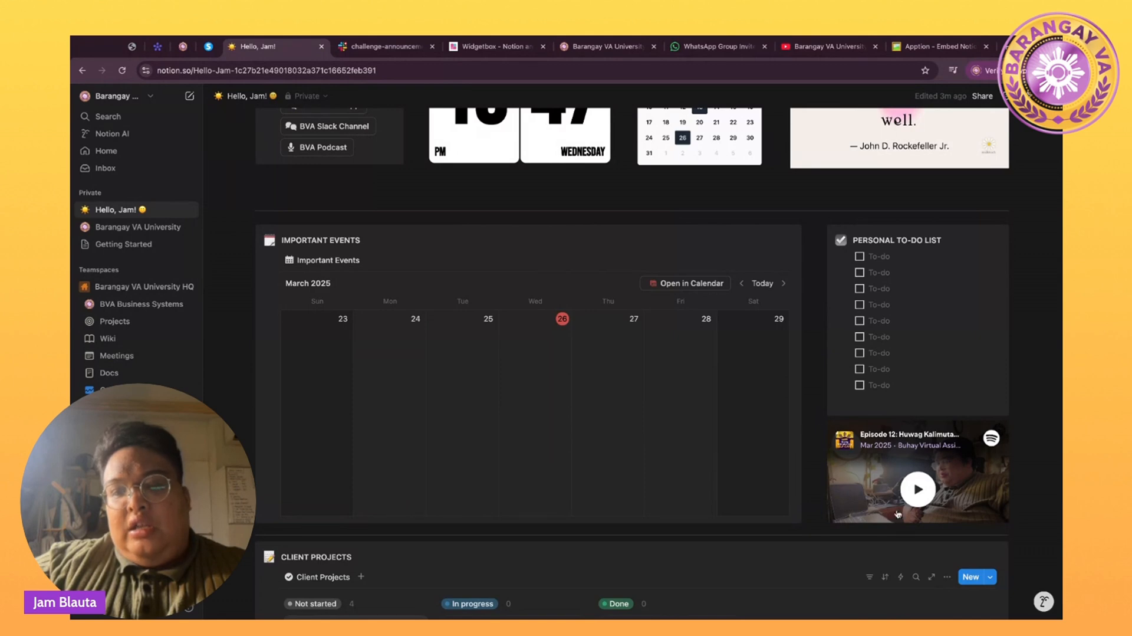
scroll(935, 463, "down", 1)
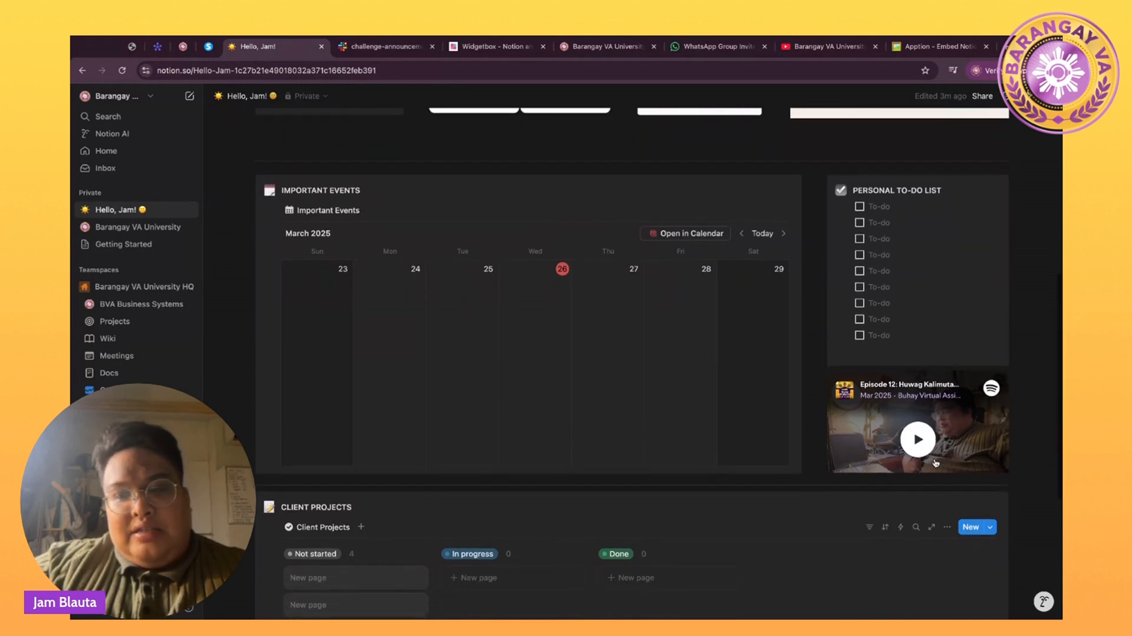
scroll(936, 463, "down", 5)
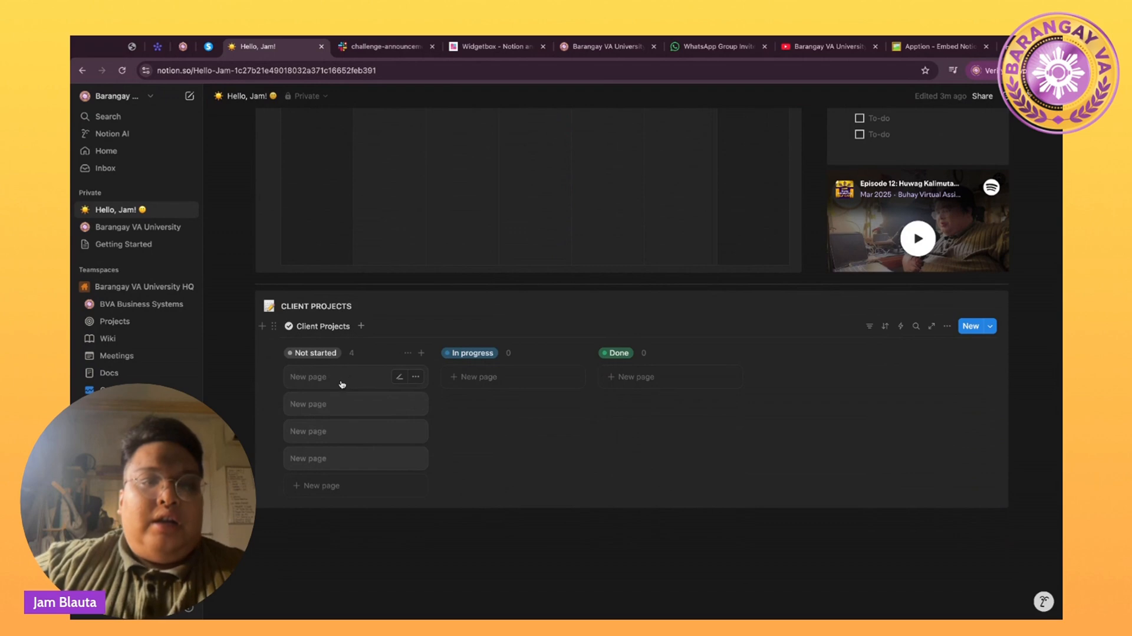
Drag New page cards toward In progress and Done, then return them to Not started.
left_click_drag(342, 384, 504, 381)
left_click_drag(347, 382, 392, 388)
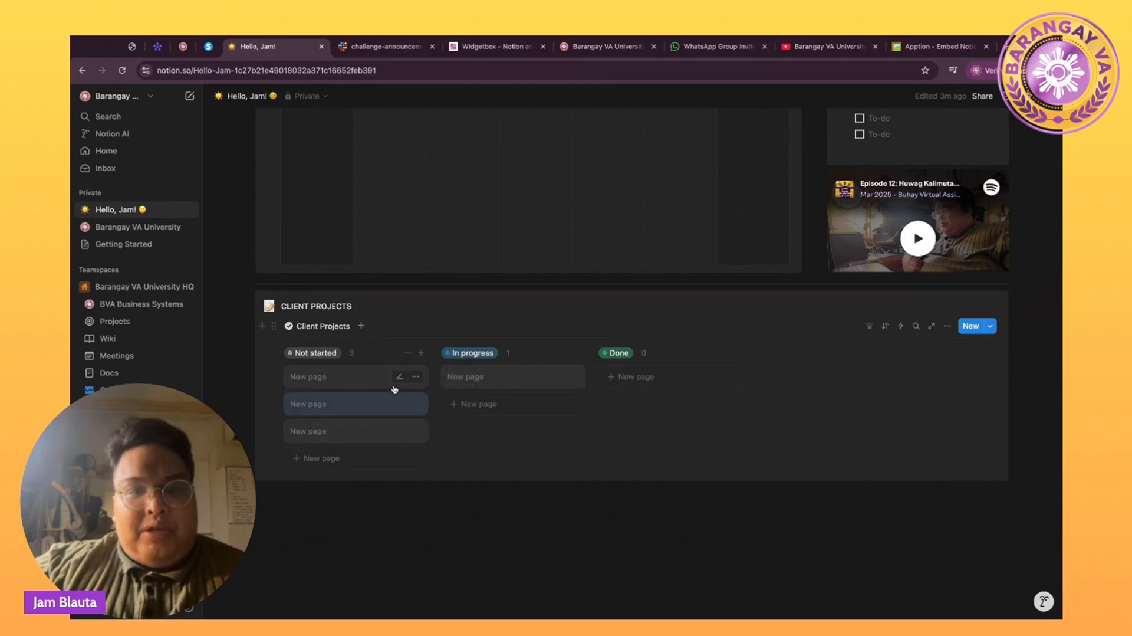
left_click_drag(486, 380, 377, 390)
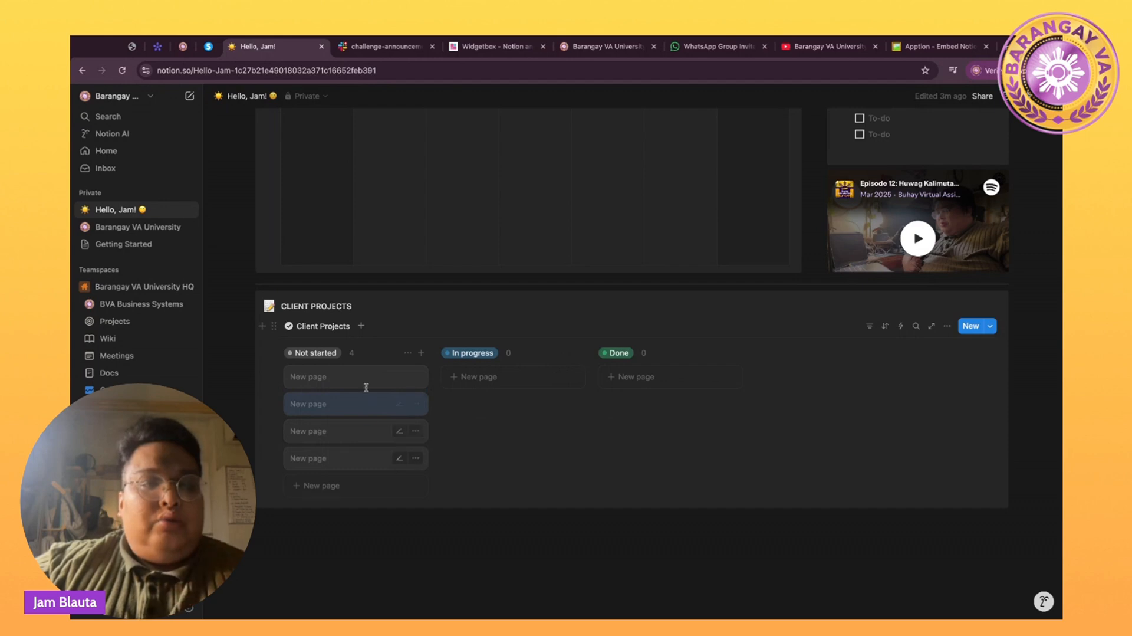
scroll(368, 370, "up", 3)
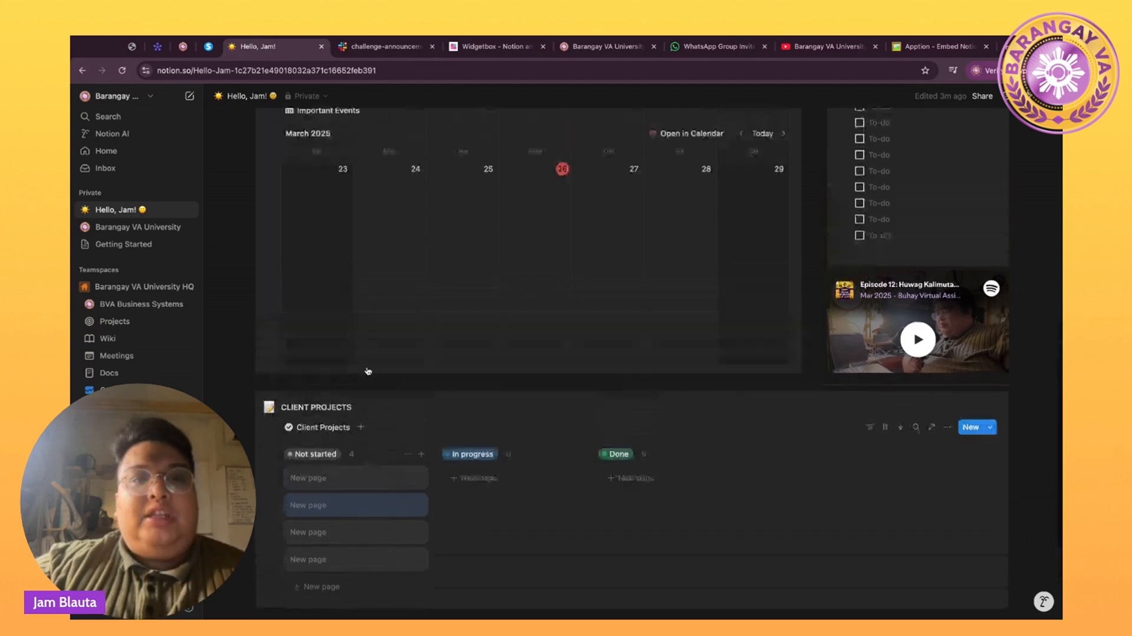
scroll(368, 371, "up", 10)
scroll(368, 371, "up", 5)
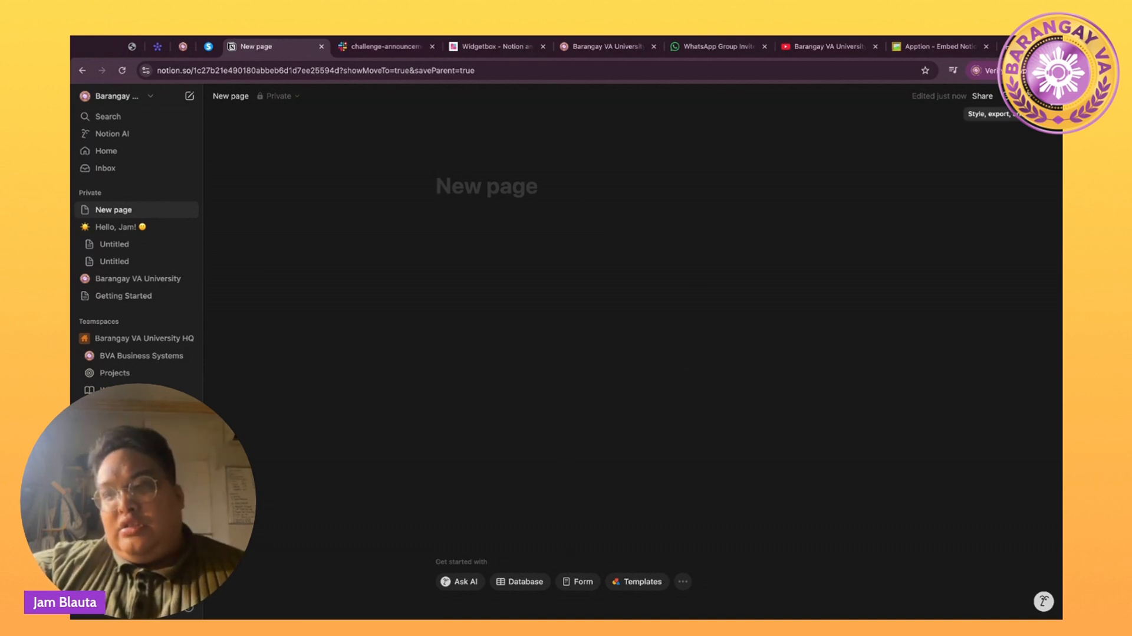
Turn on Small text and Full width in the page's ••• menu.
left_click(1015, 95)
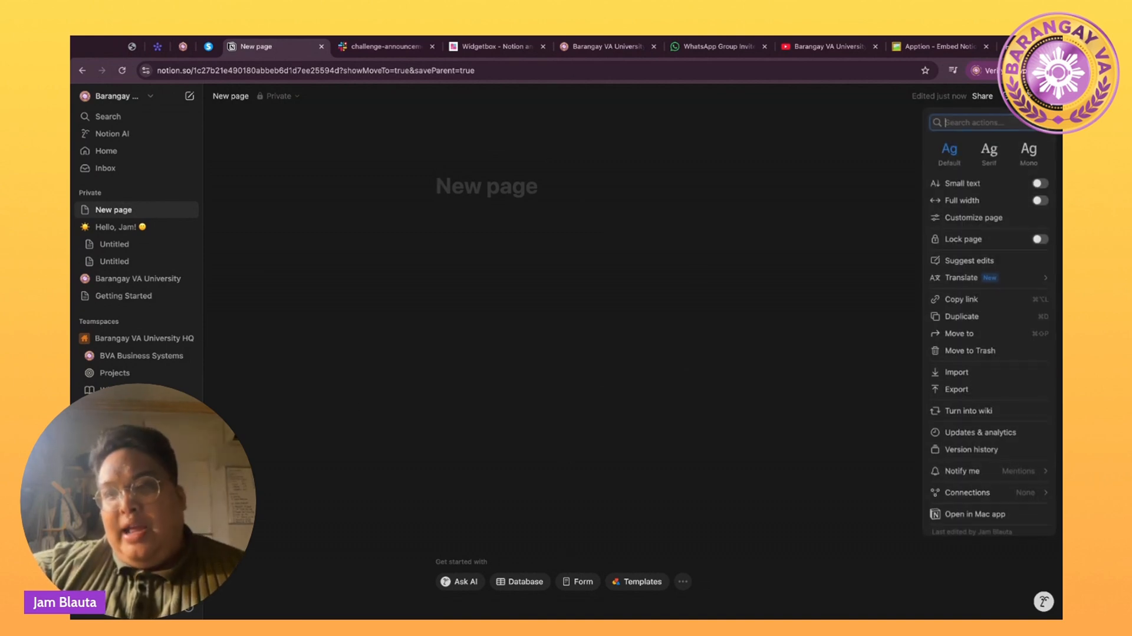
left_click(1041, 184)
left_click(1042, 202)
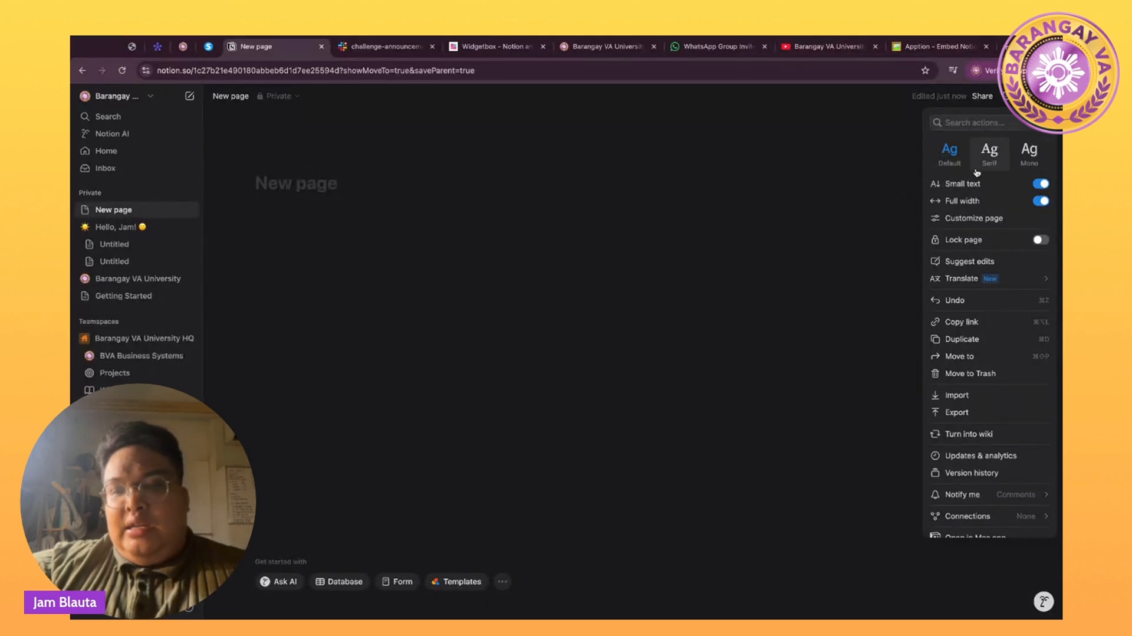
left_click(434, 199)
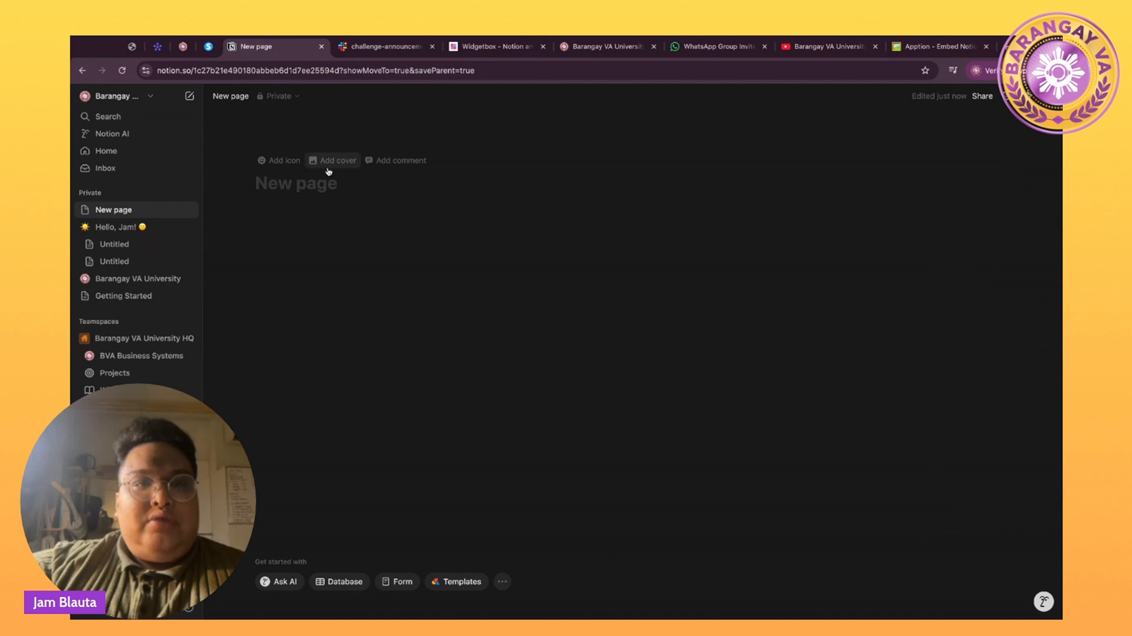
Add a cover to the page and look through the Upload and Link cover options.
left_click(328, 171)
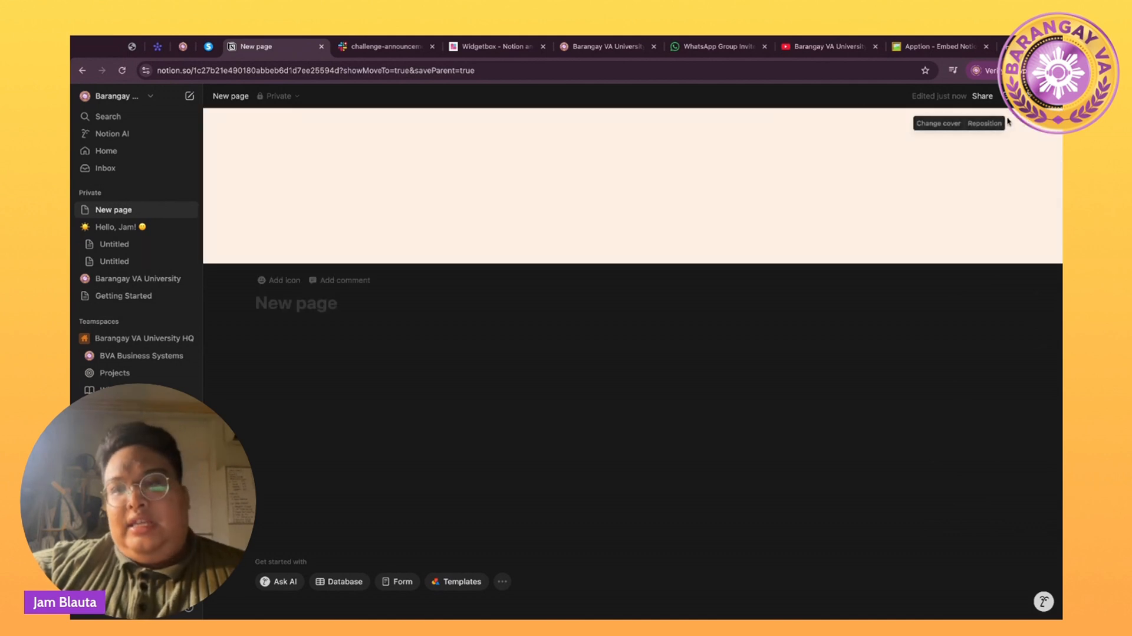
left_click(948, 128)
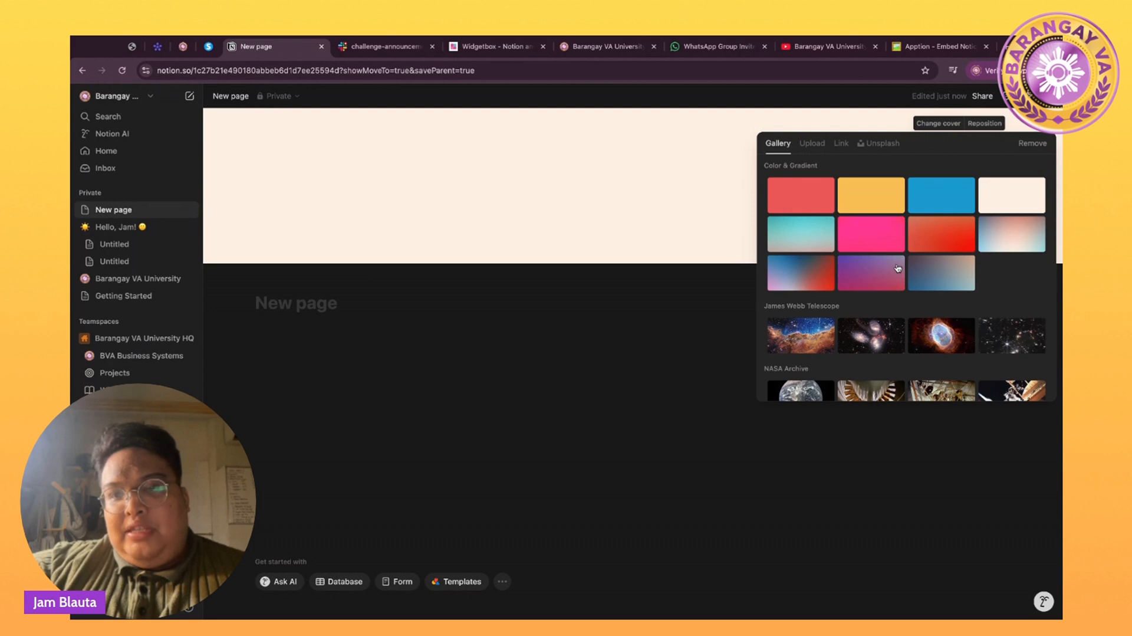
scroll(898, 268, "down", 15)
scroll(897, 269, "up", 5)
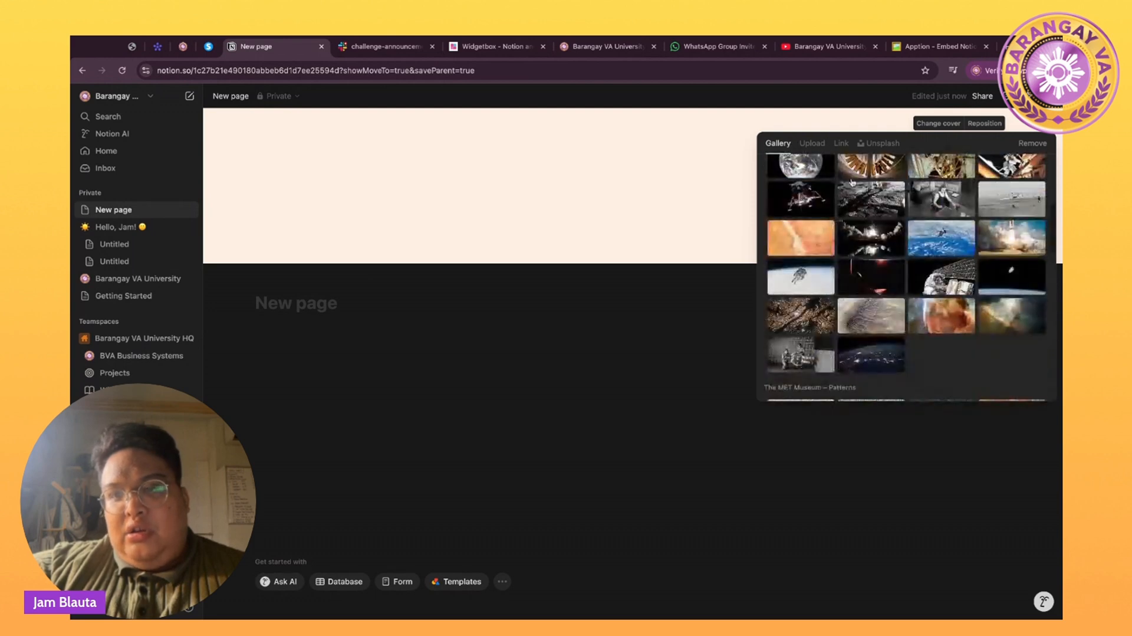
left_click(812, 143)
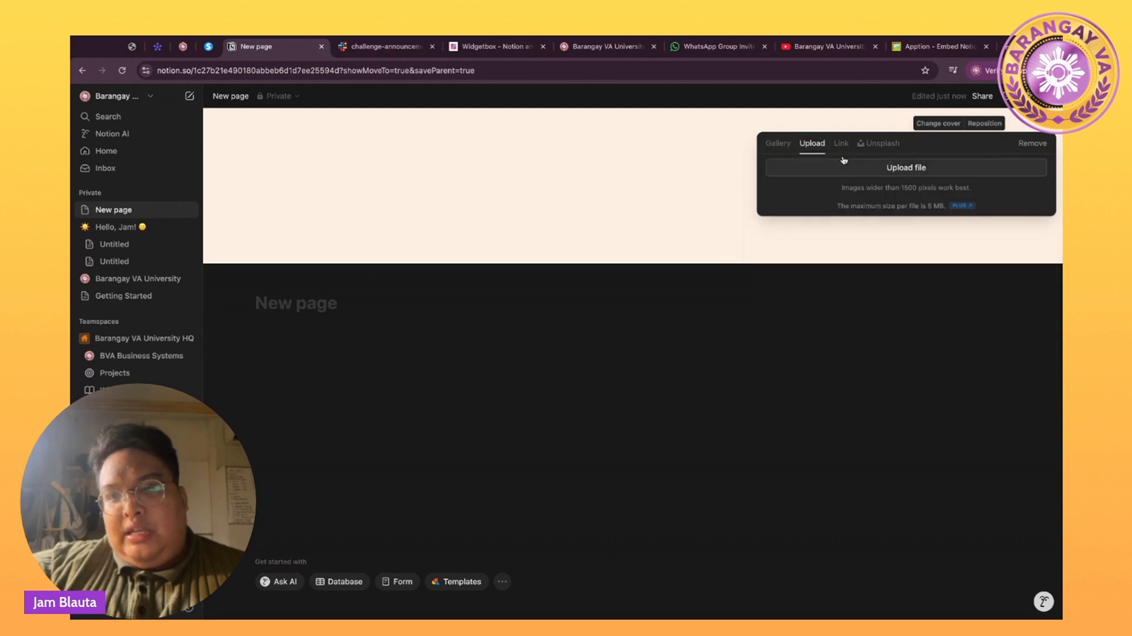
left_click(837, 143)
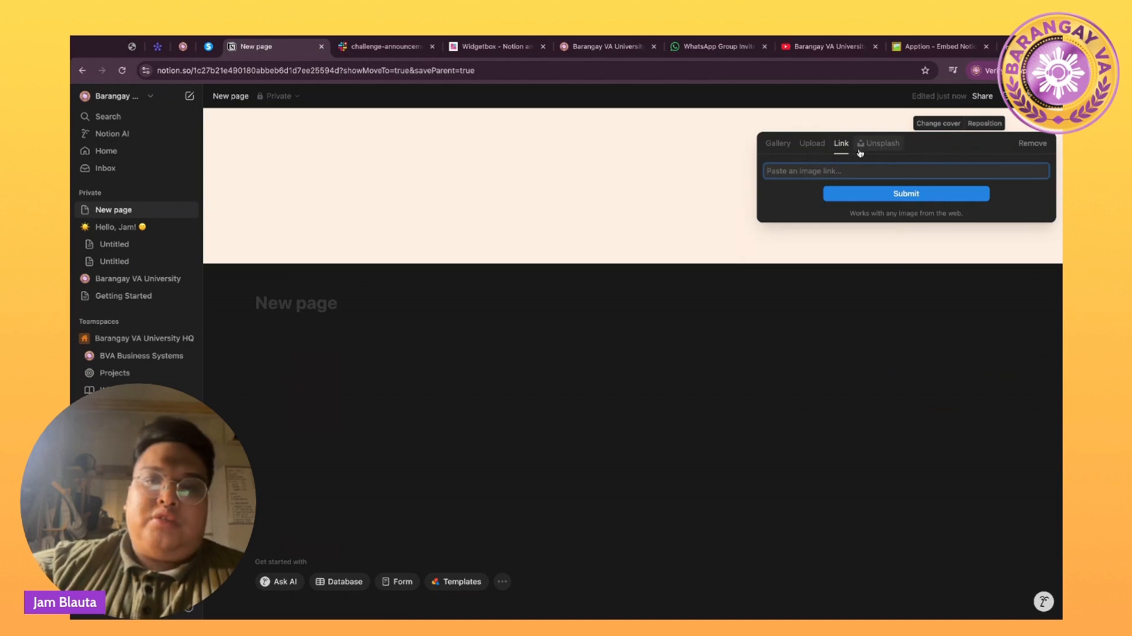
Search Unsplash for 'good morning' and set the cherry-blossom photo as the cover.
left_click(859, 153)
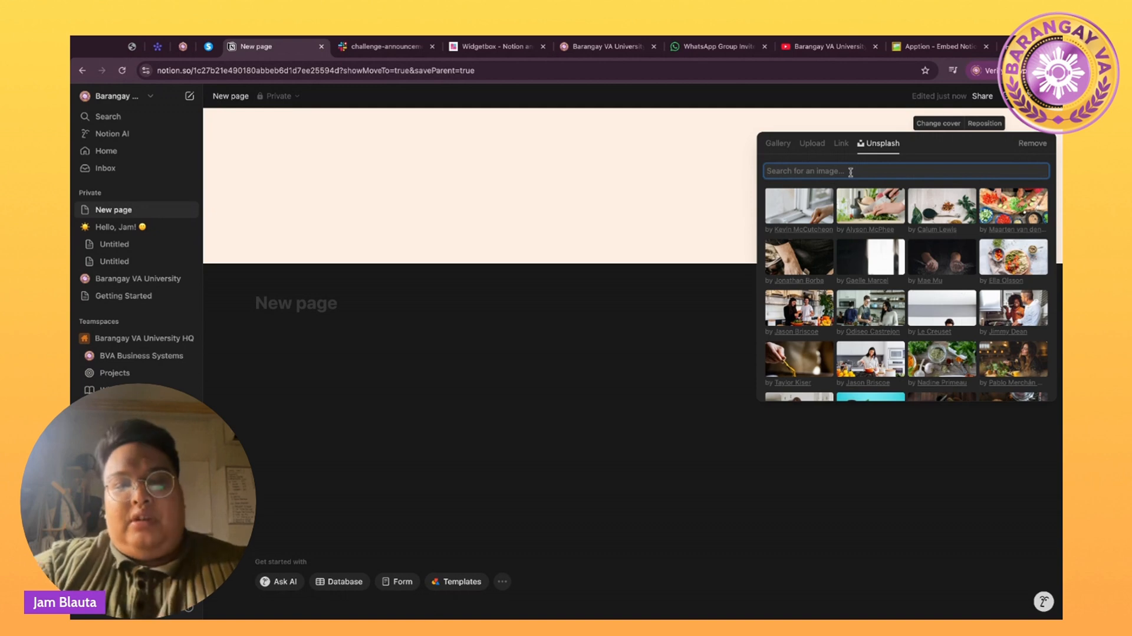
type("good mor")
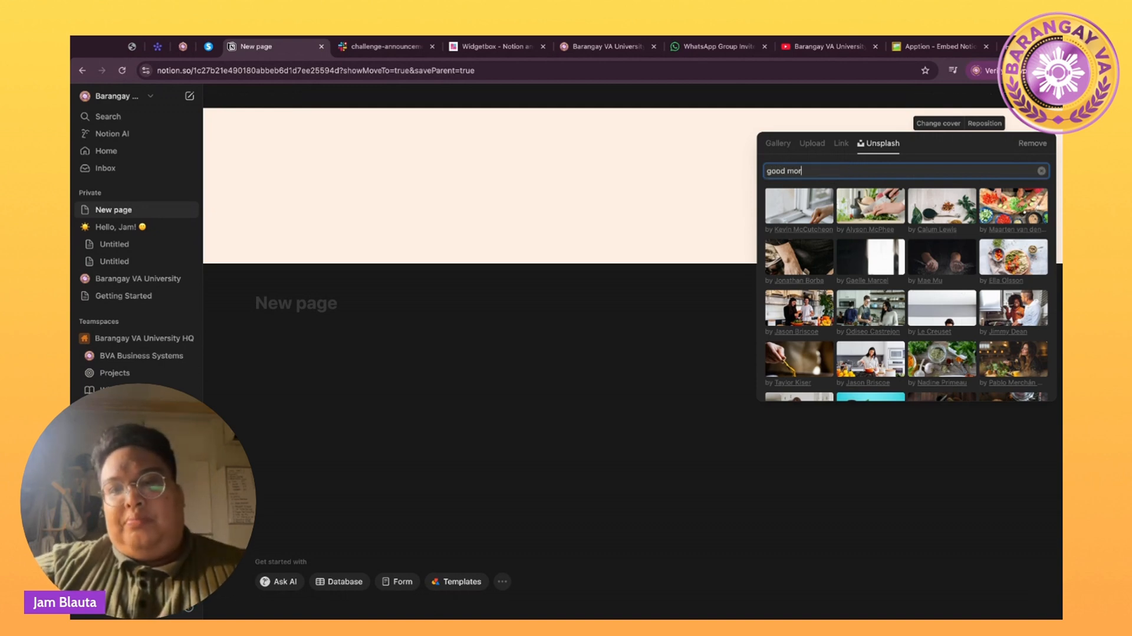
type("ning")
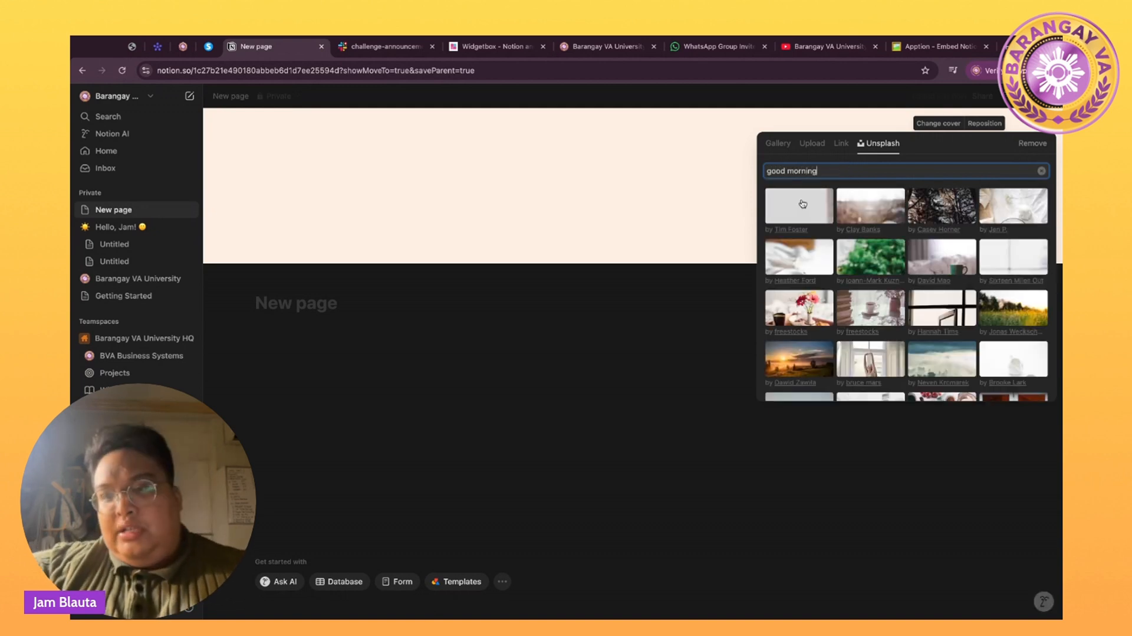
scroll(859, 234, "down", 4)
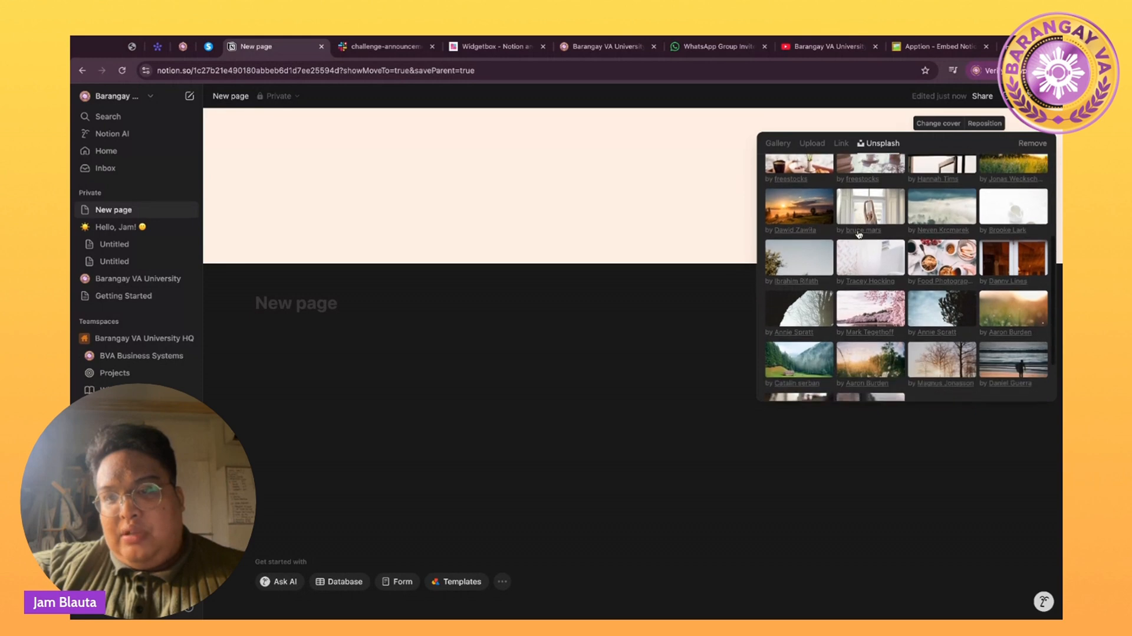
scroll(866, 234, "up", 2)
scroll(865, 234, "up", 1)
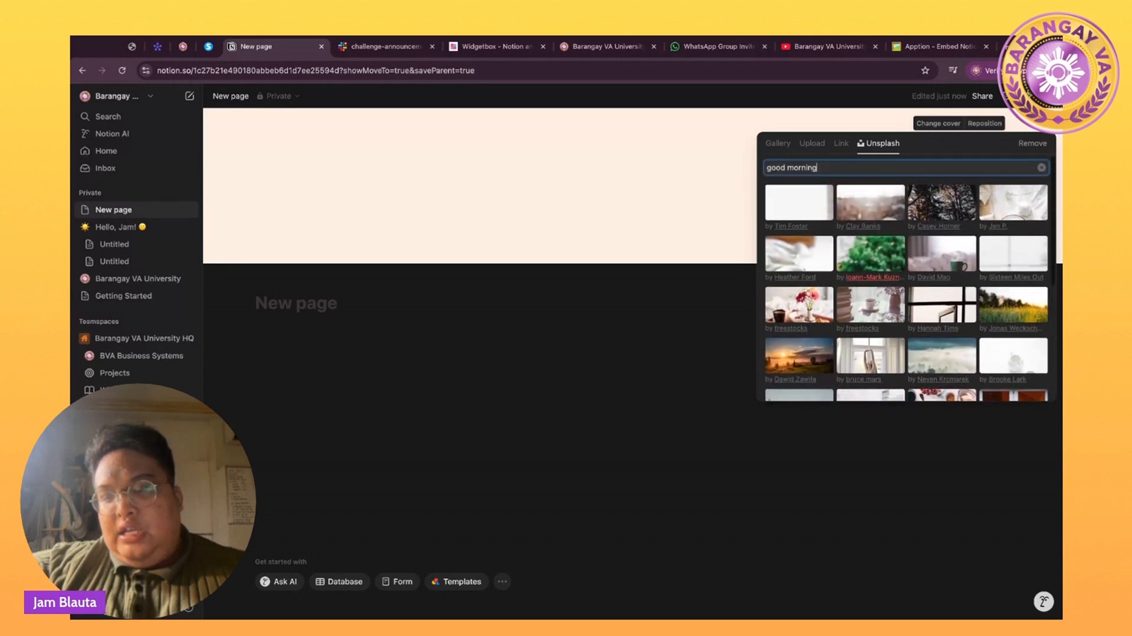
scroll(866, 234, "down", 4)
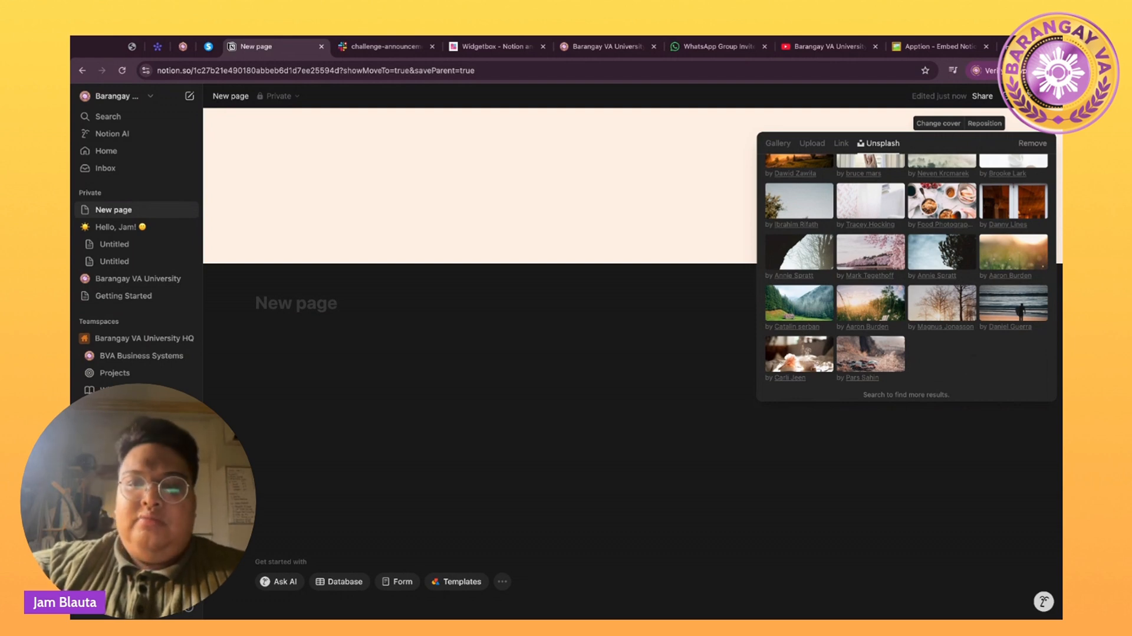
left_click(870, 251)
left_click(597, 318)
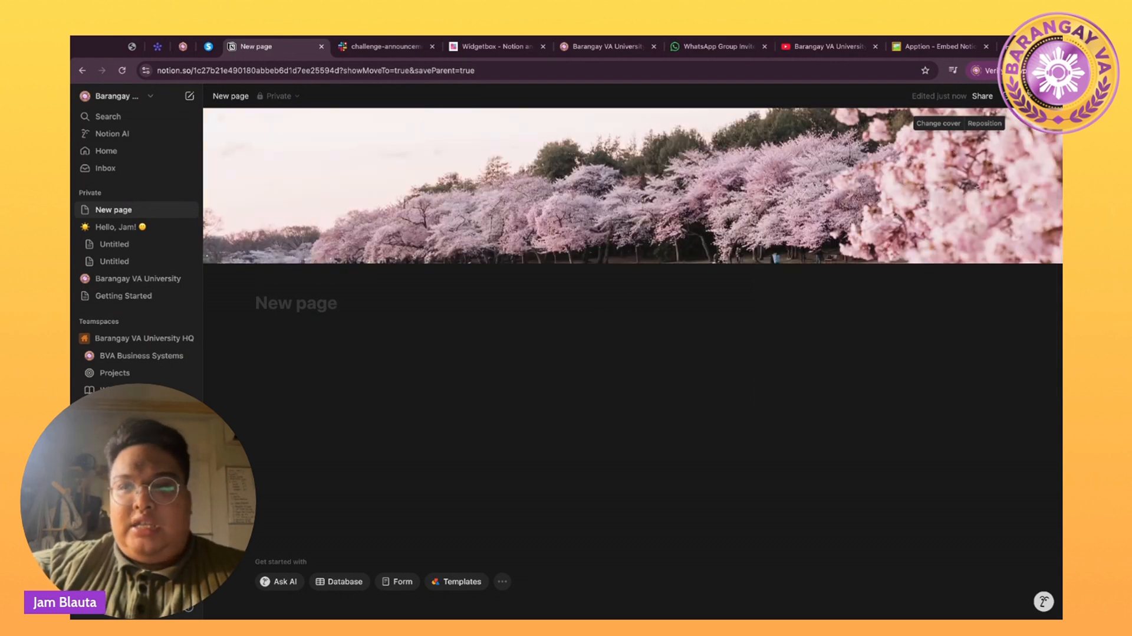
Reposition the cover to show the pink trees above the water and save the position.
left_click(985, 123)
left_click_drag(795, 109, 794, 166)
scroll(794, 159, "up", 1)
scroll(794, 159, "down", 3)
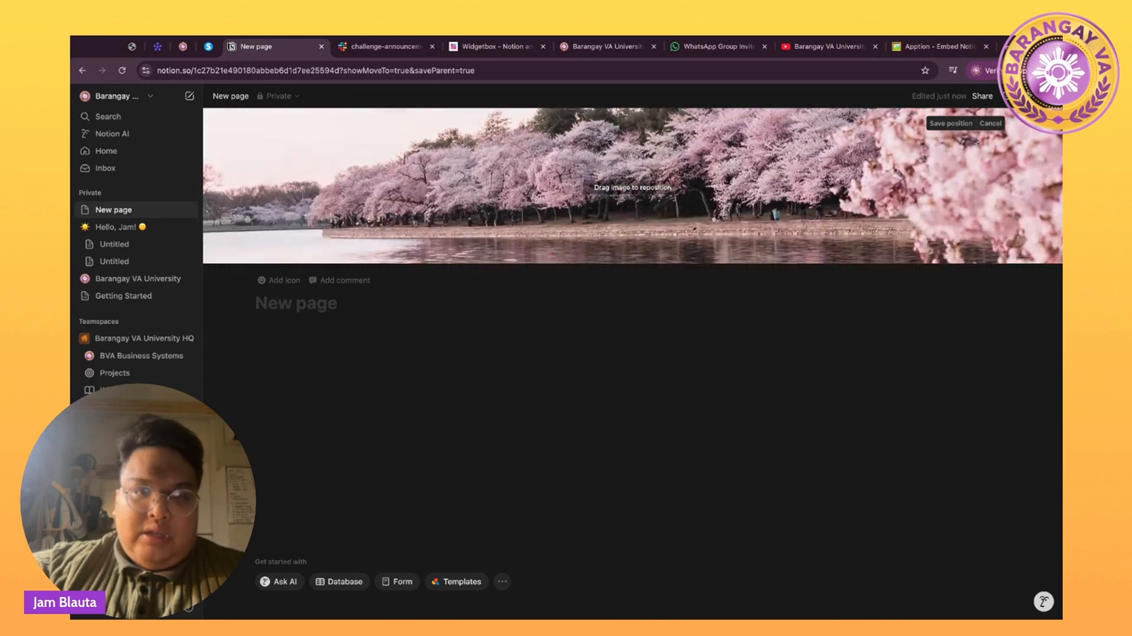
left_click(787, 269)
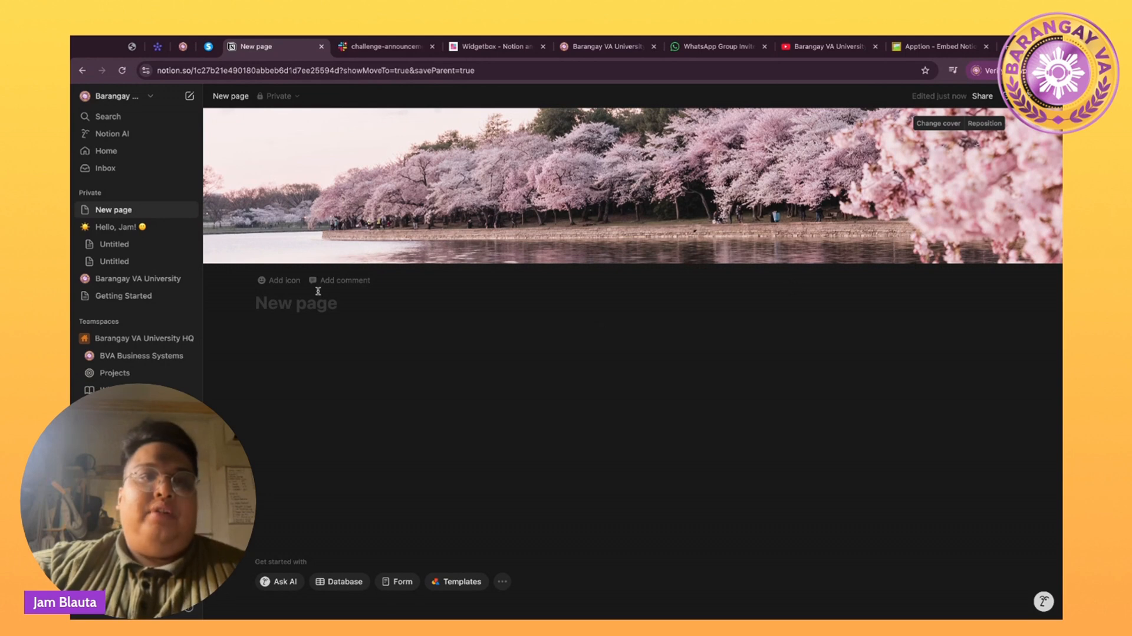
left_click(270, 281)
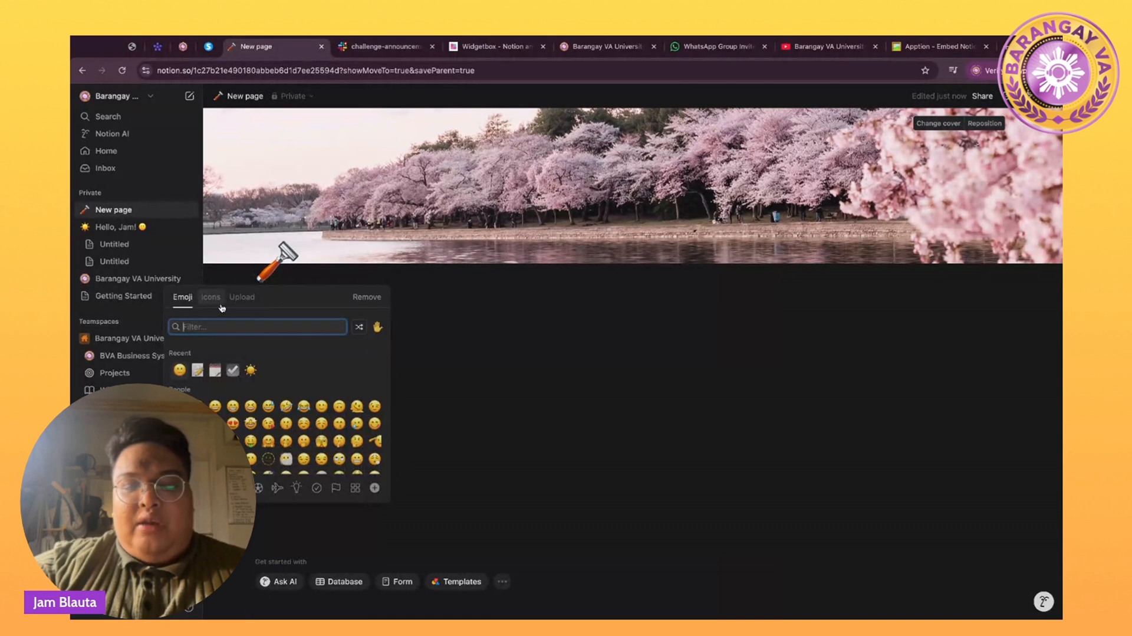
type("flower")
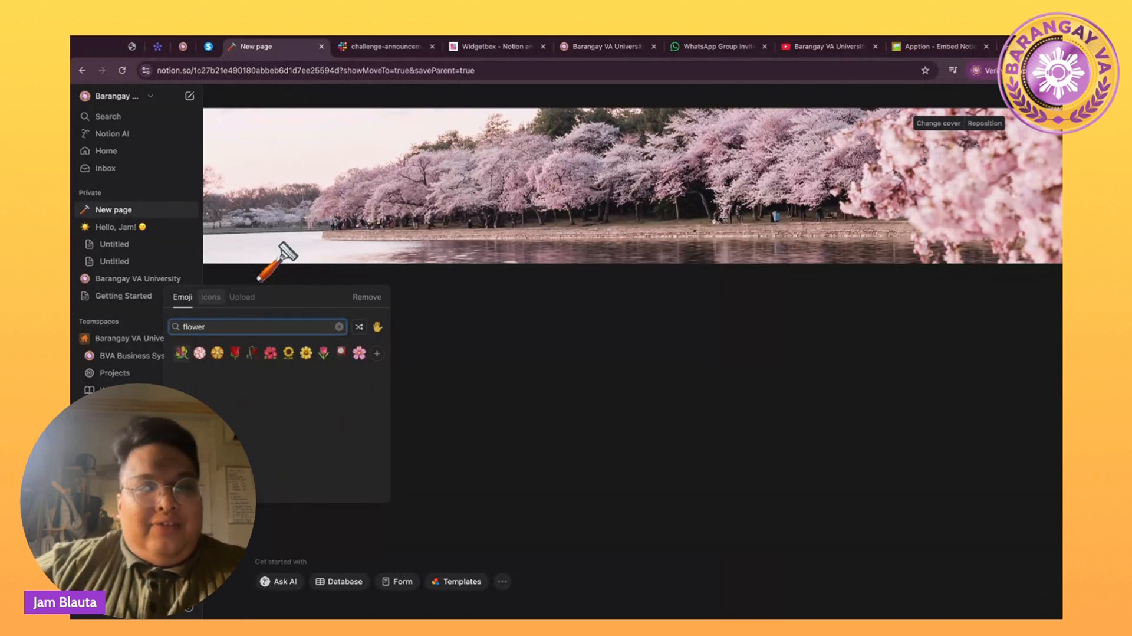
left_click(358, 353)
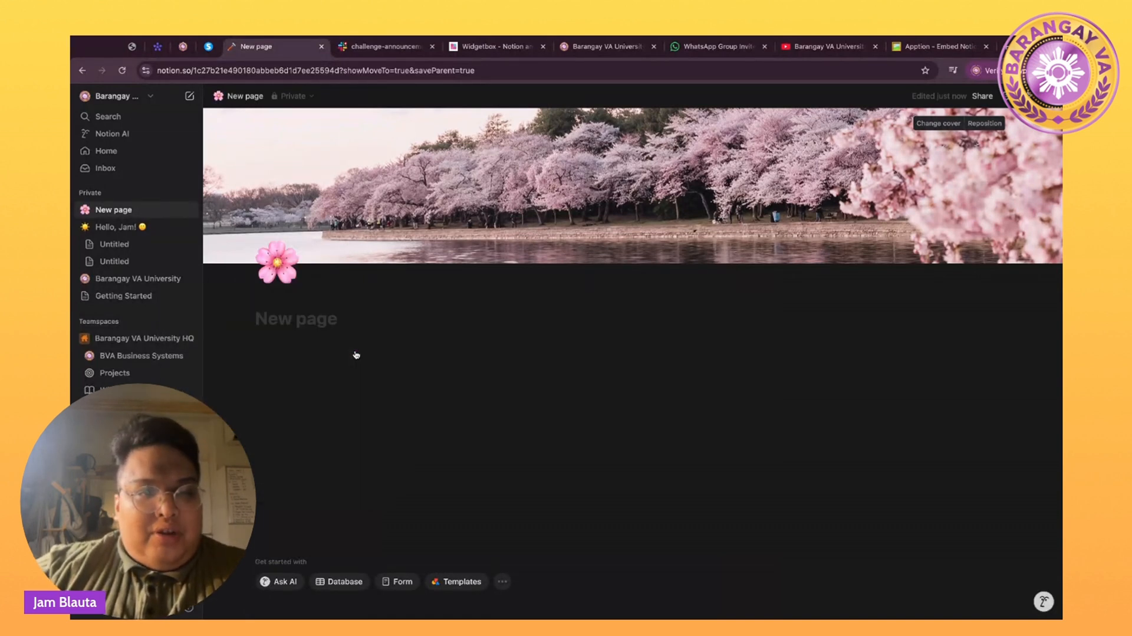
left_click(297, 322)
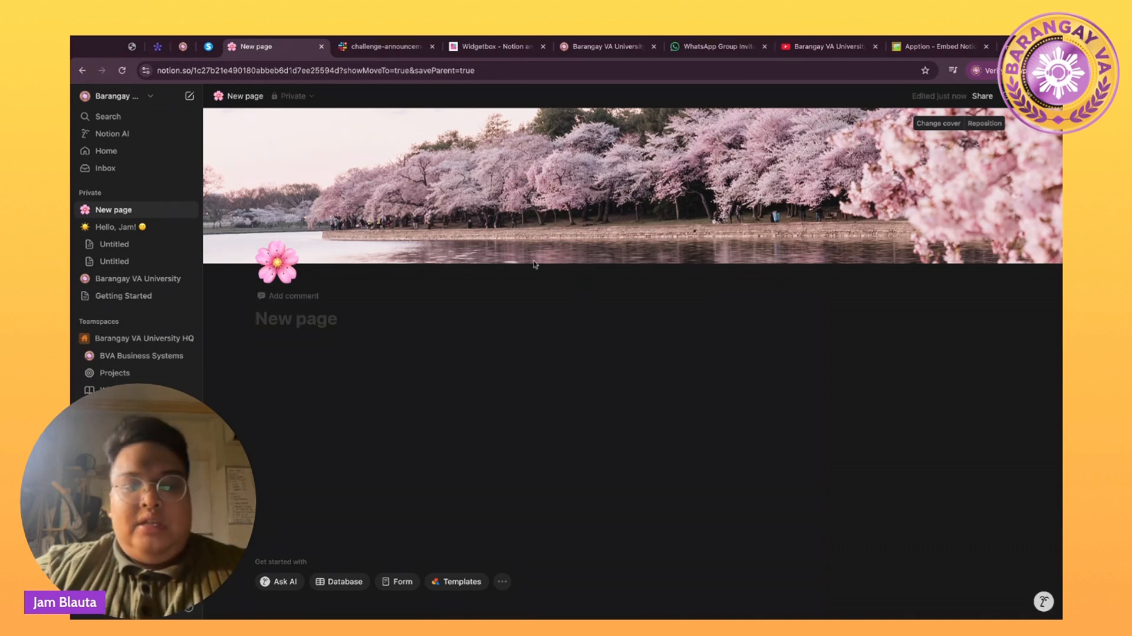
type("Hello, U")
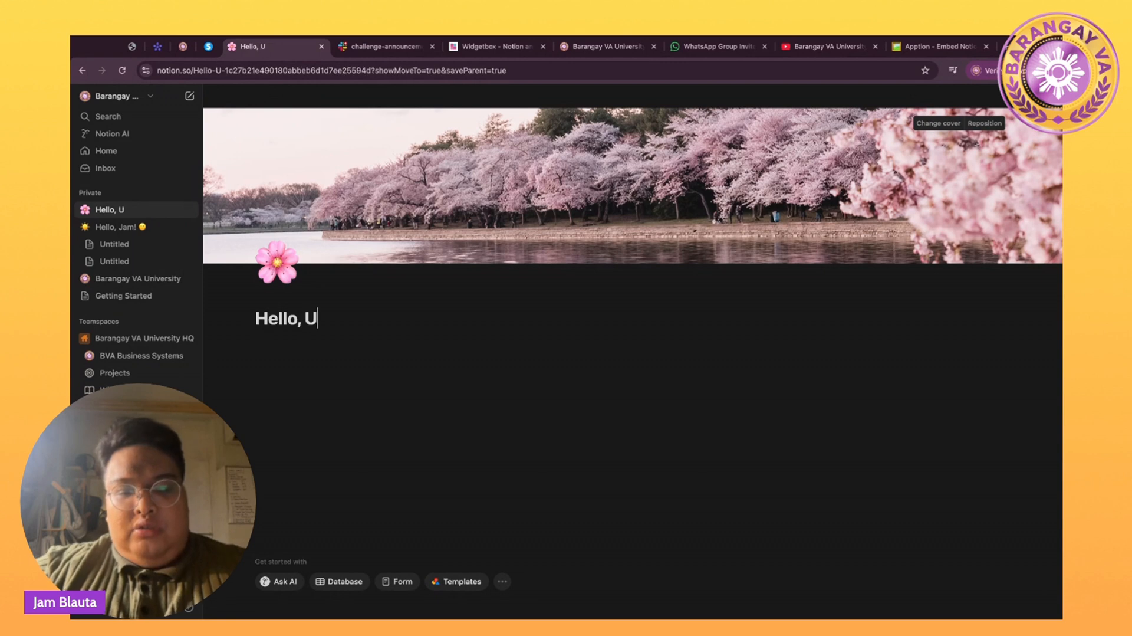
key("BackSpace")
type("Eunice")
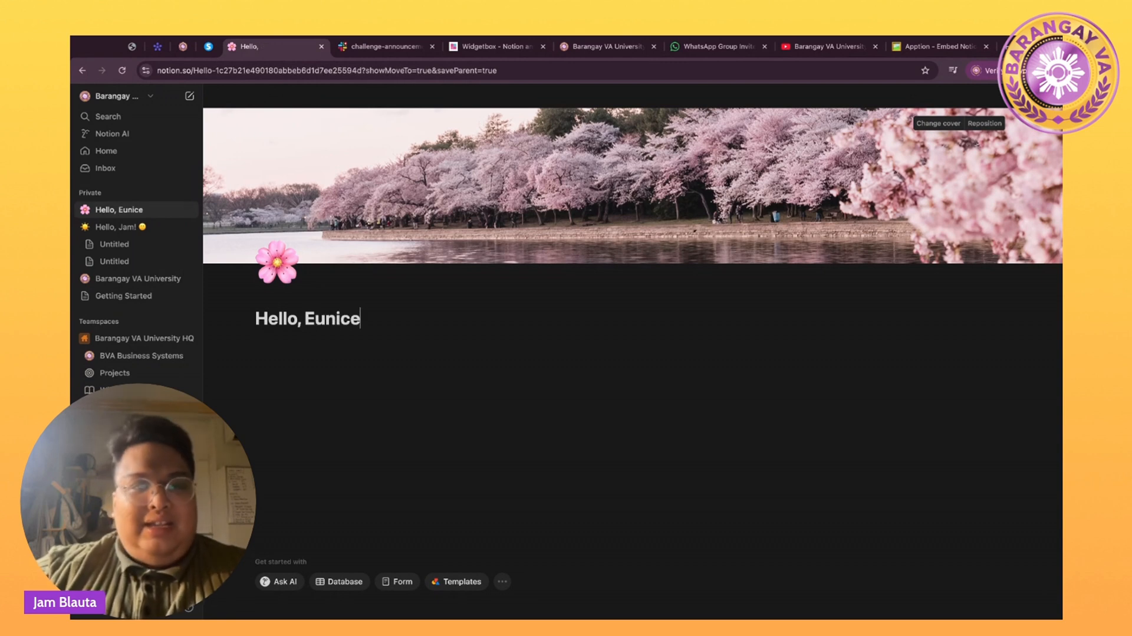
type("! :)")
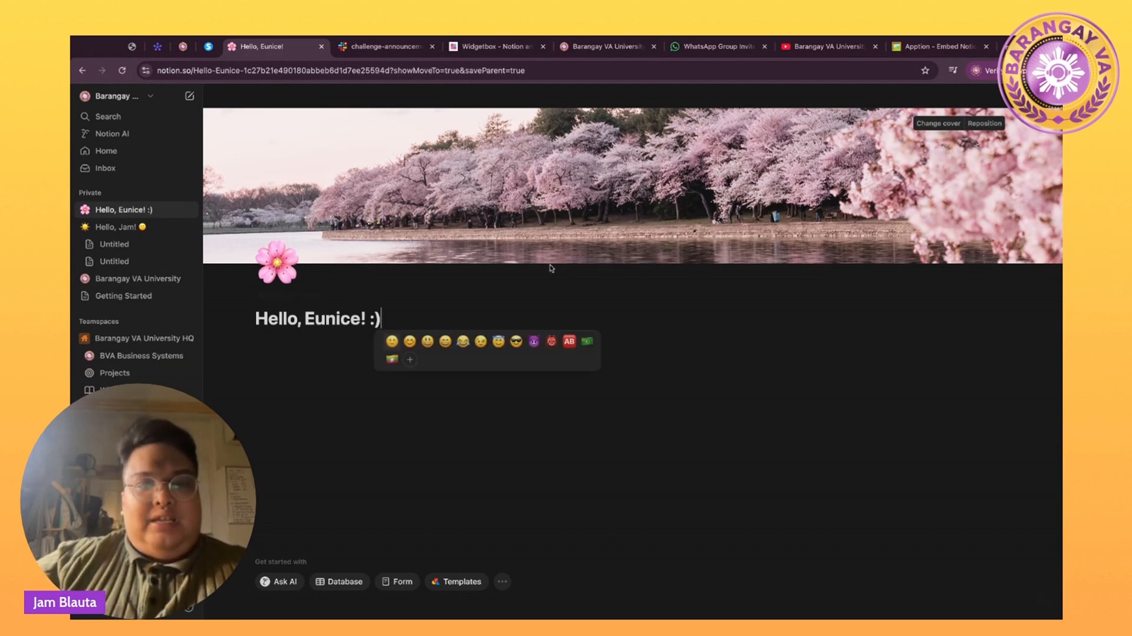
left_click(392, 341)
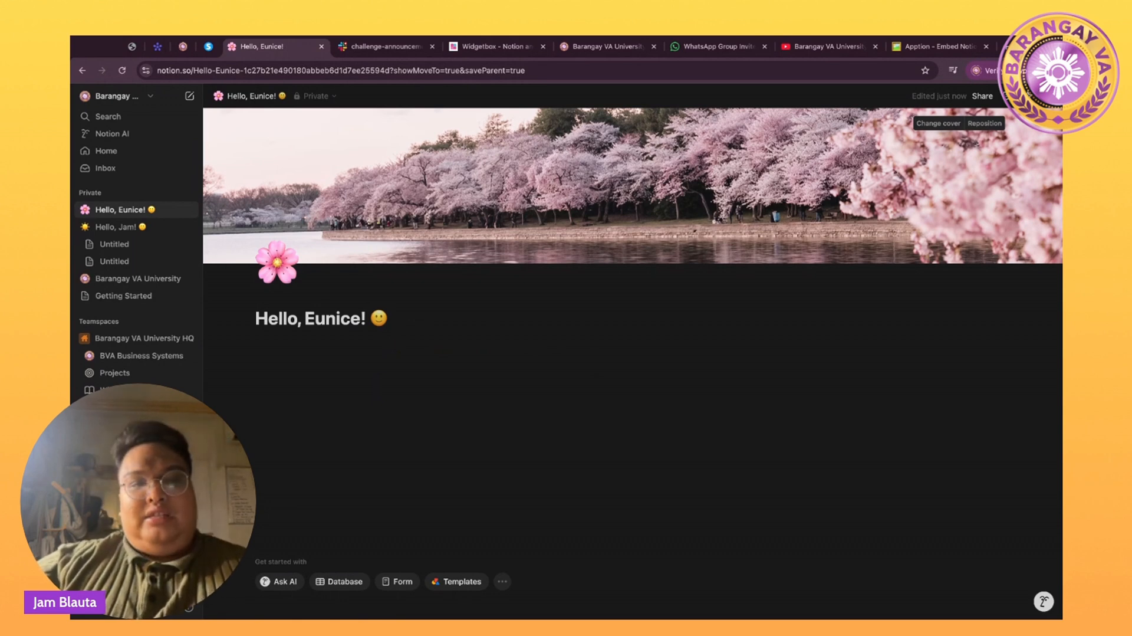
key("Return")
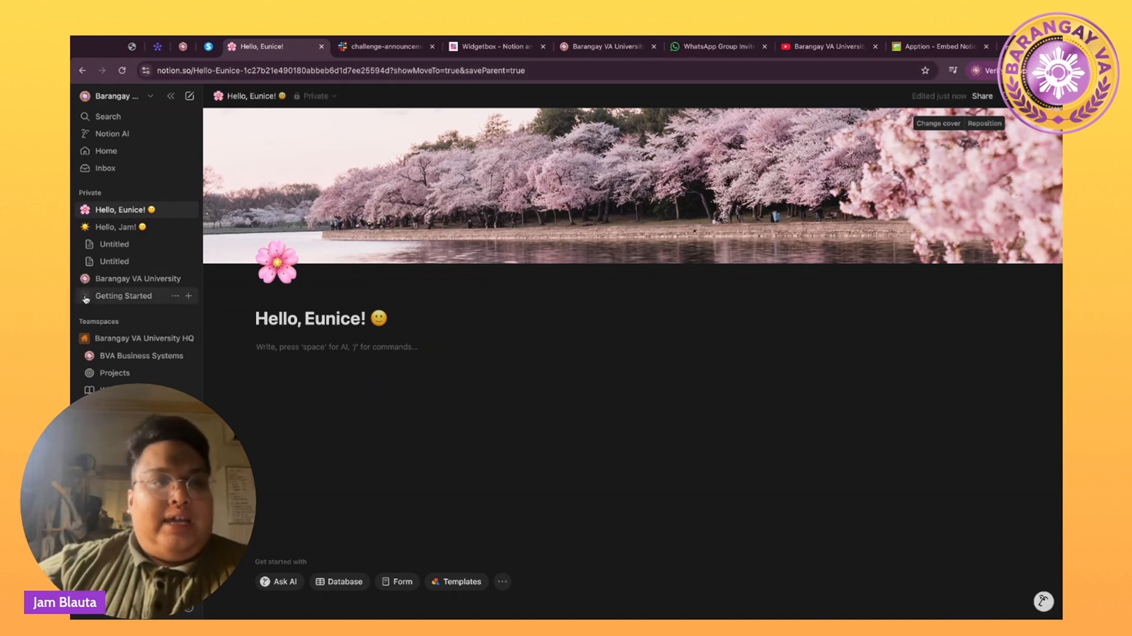
After checking the Hello, Jam! page, insert a callout under the Hello, Eunice! title.
left_click(115, 226)
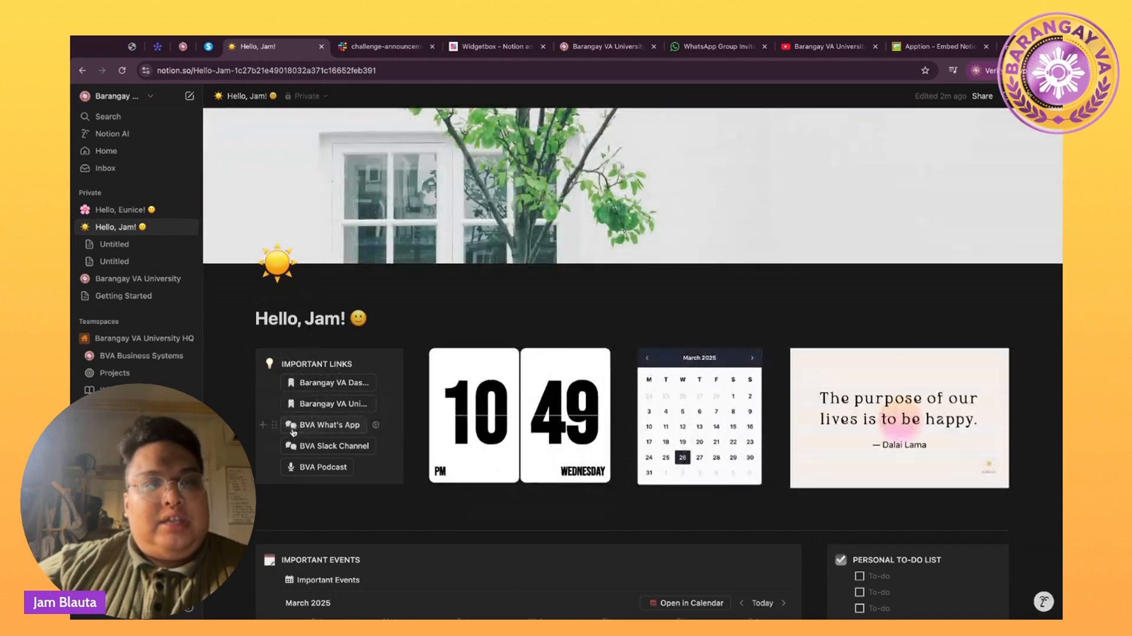
mouse_move(288, 417)
left_click(144, 209)
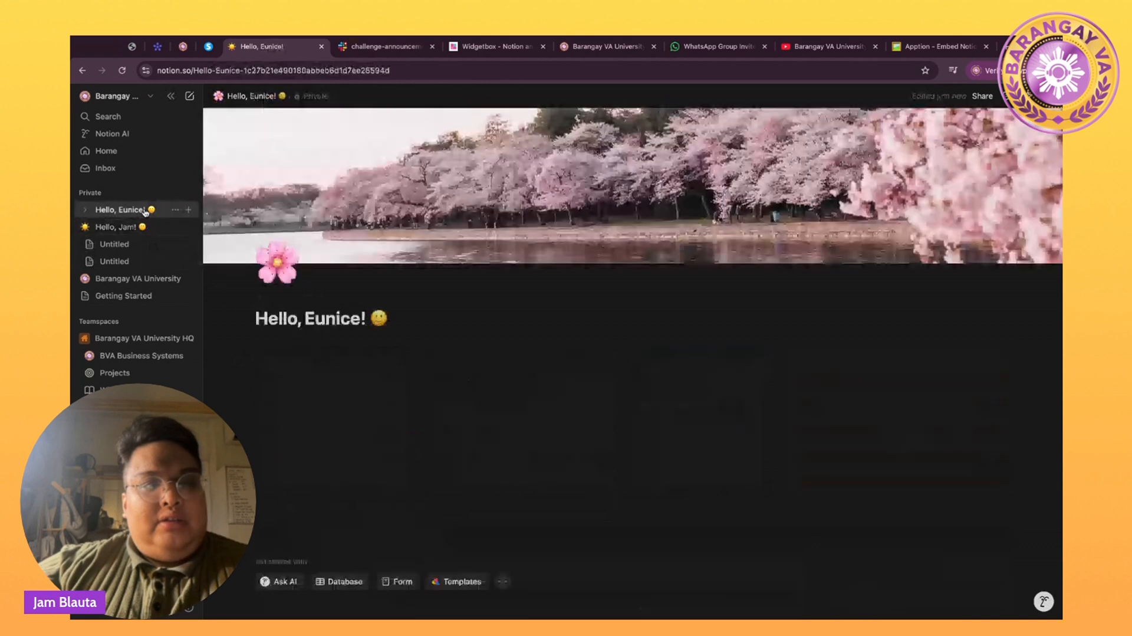
left_click(267, 351)
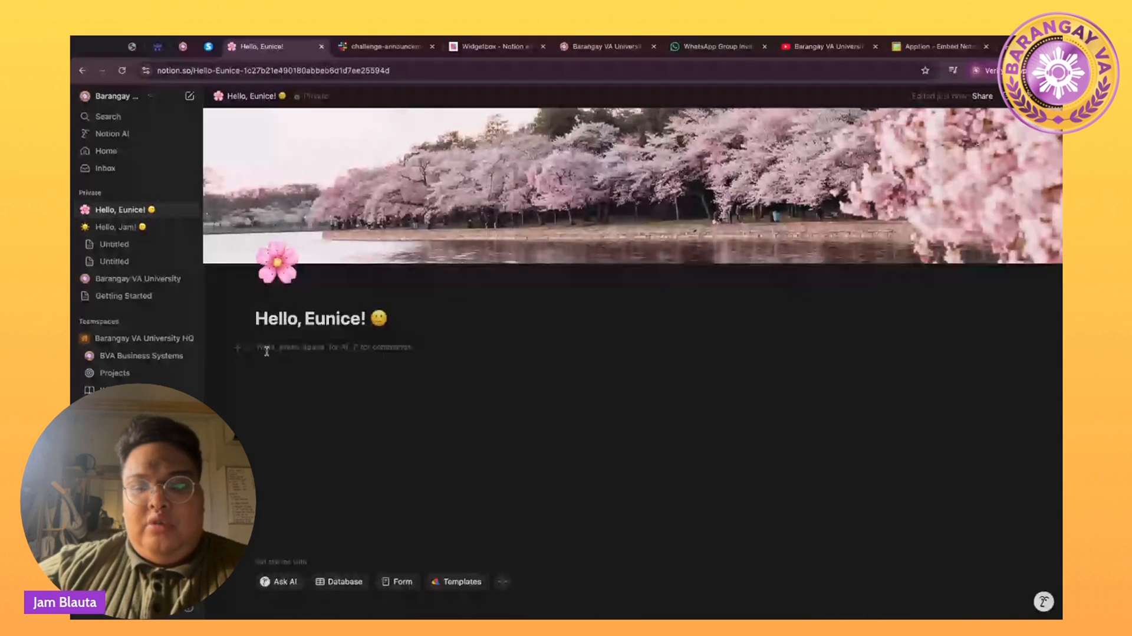
type("/")
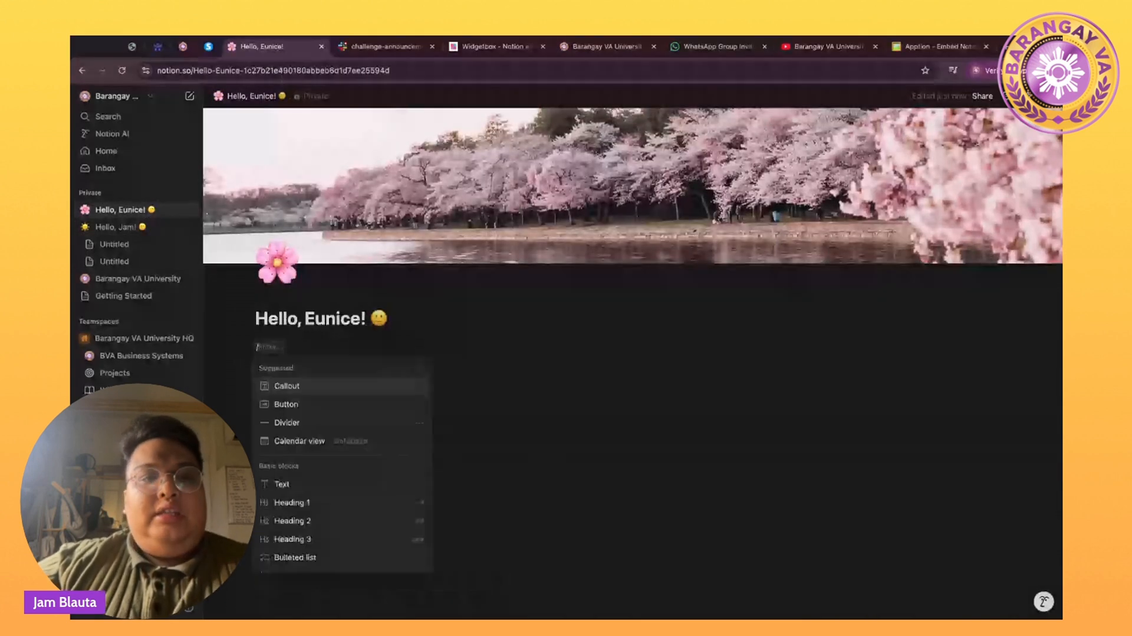
type("call")
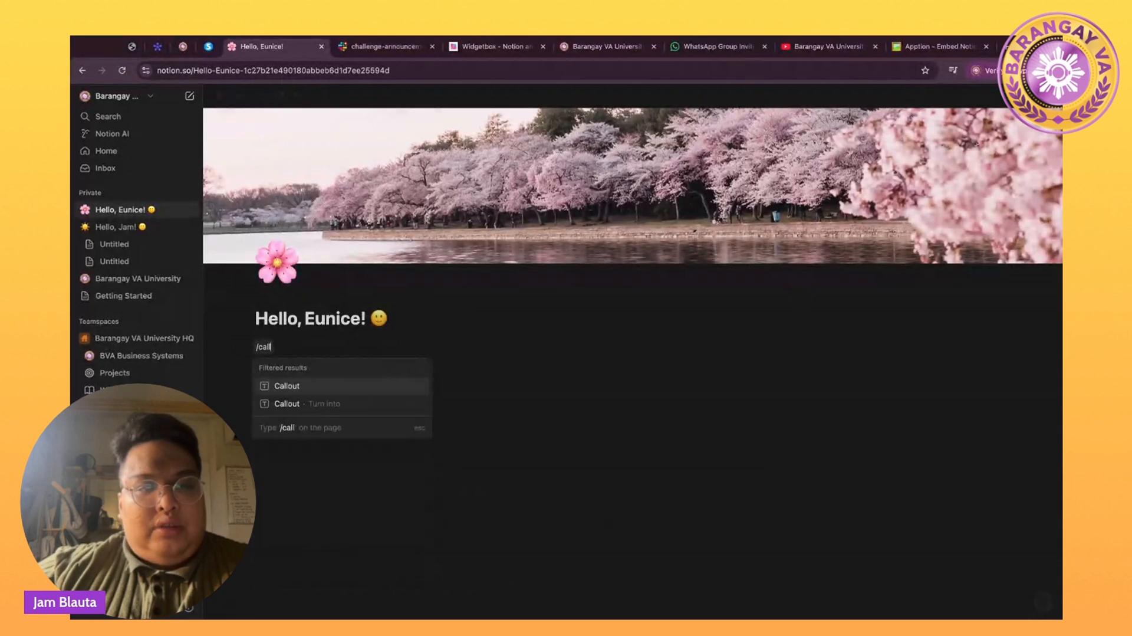
left_click(277, 386)
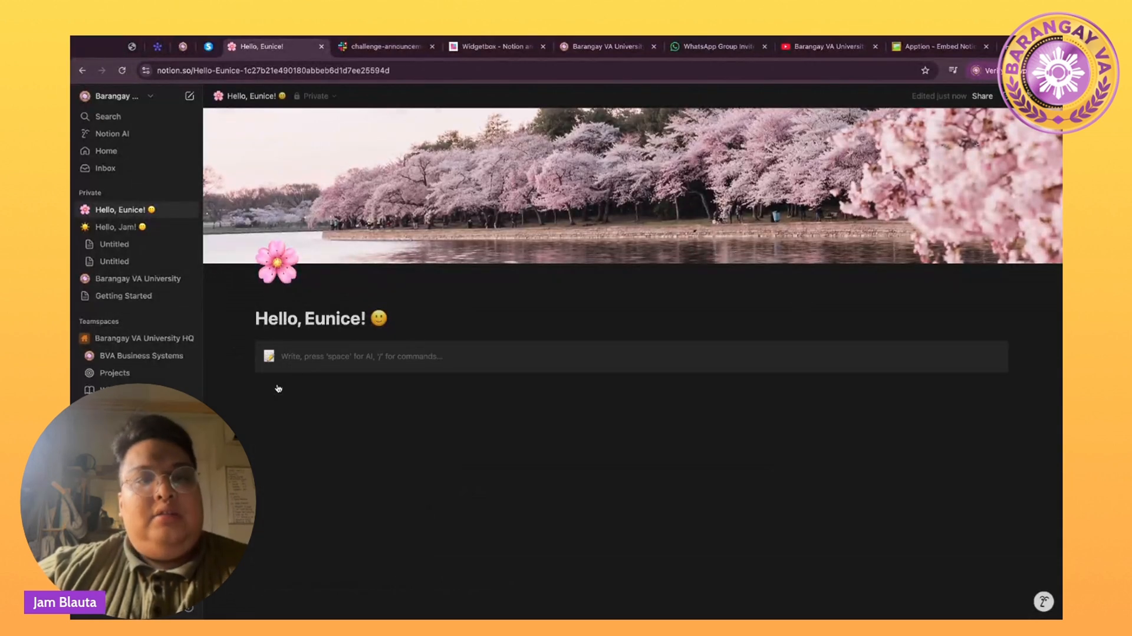
Give the callout a light-bulb icon and the heading IMPORTANT LINKS, then start a new line.
left_click(269, 357)
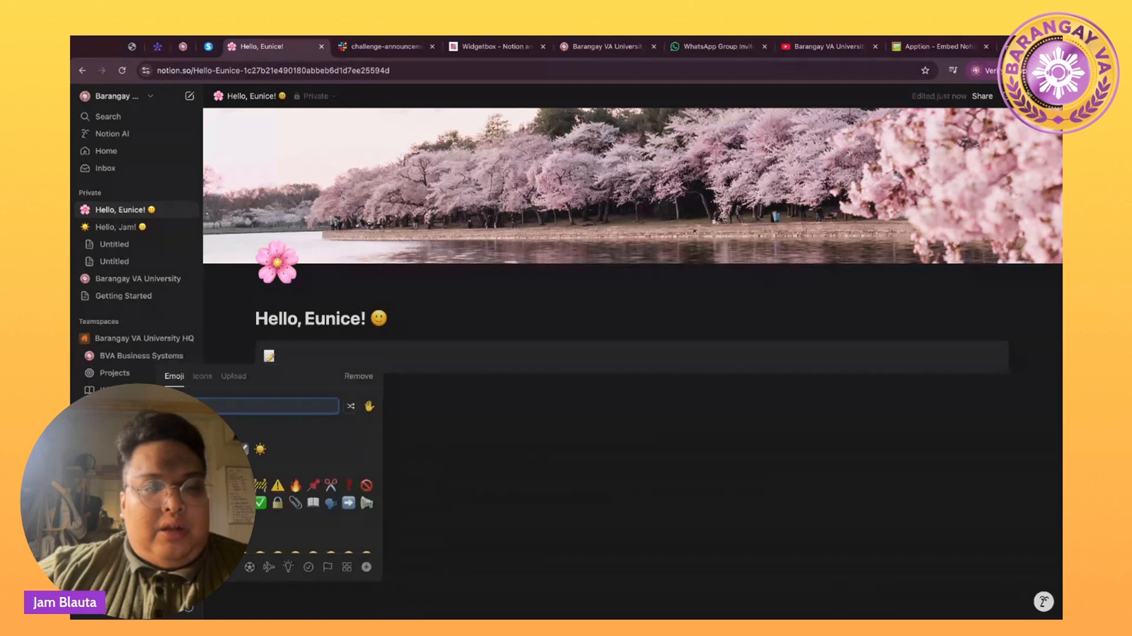
left_click(172, 485)
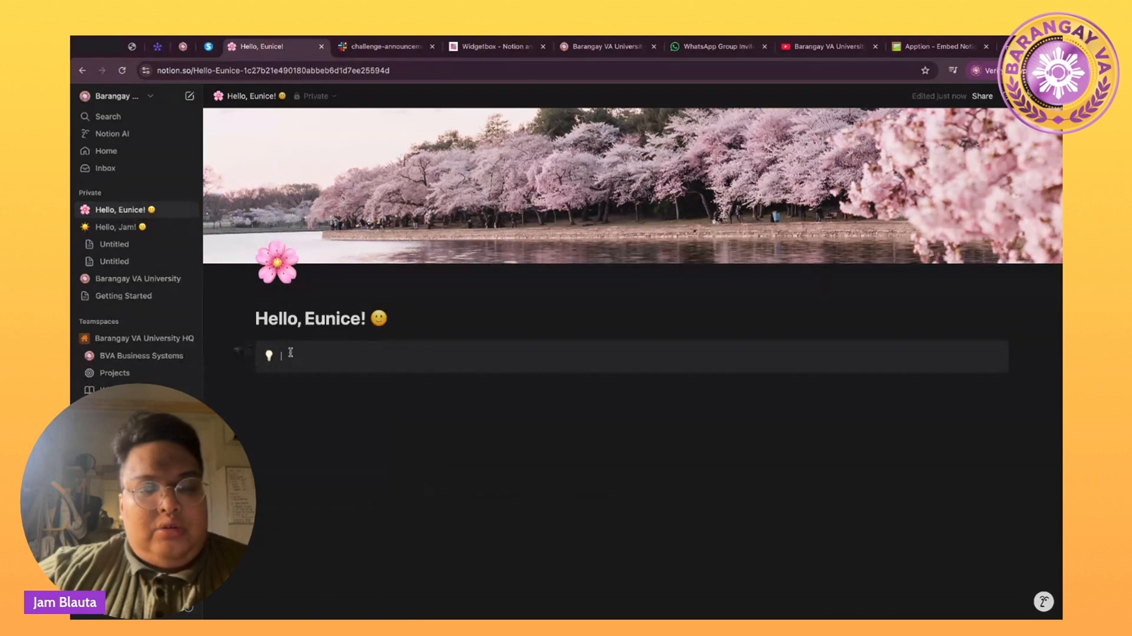
left_click(290, 353)
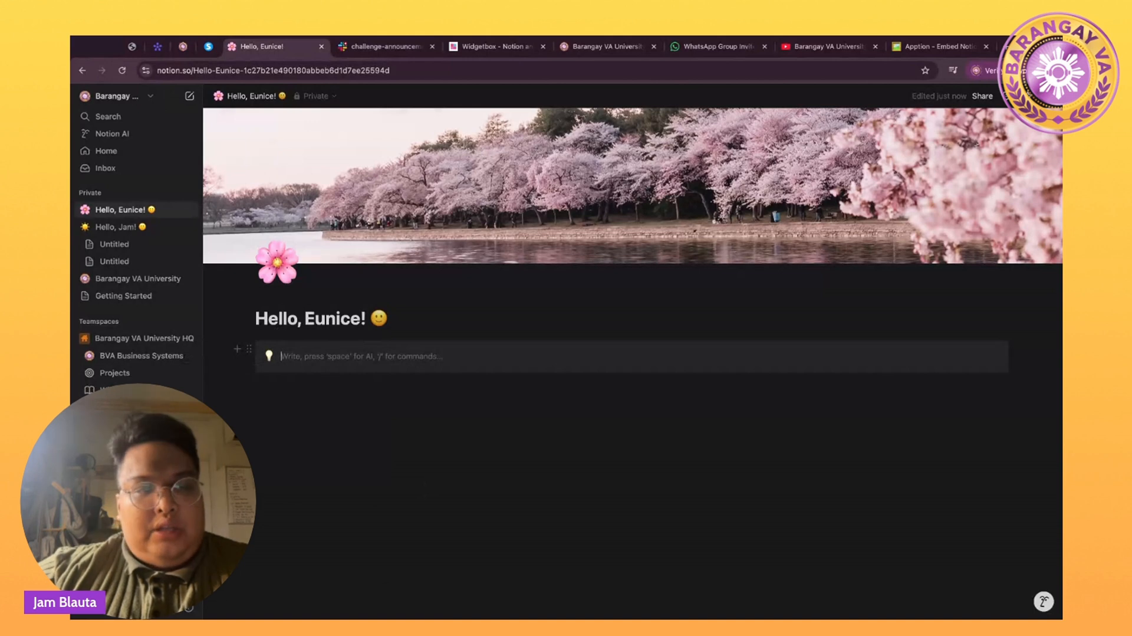
type("IMPORTANT LINKS")
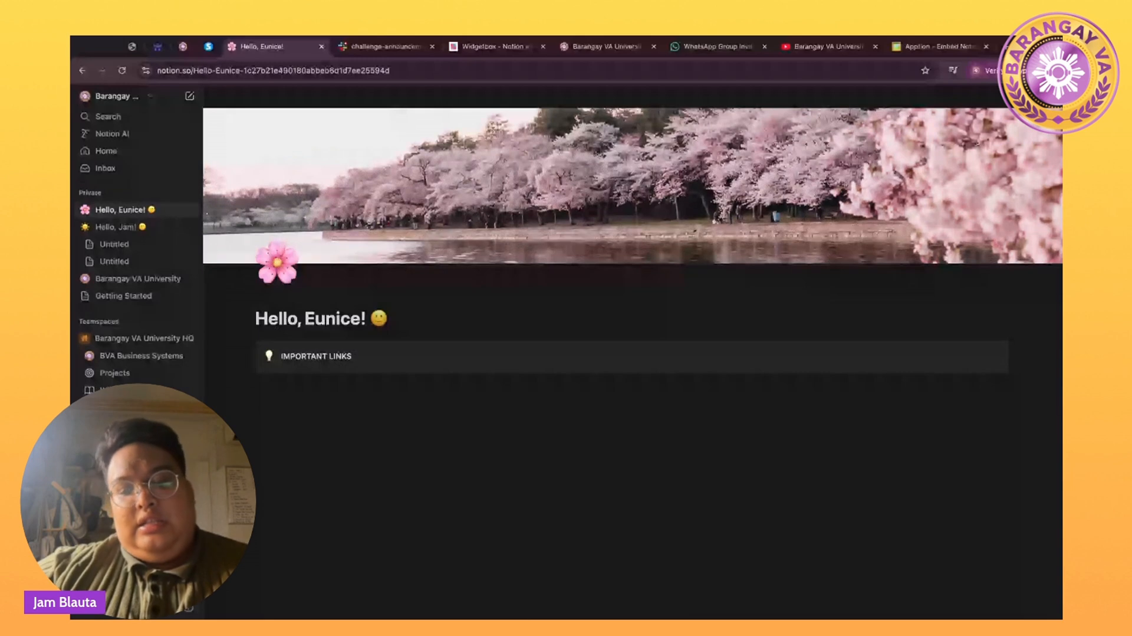
key("Return")
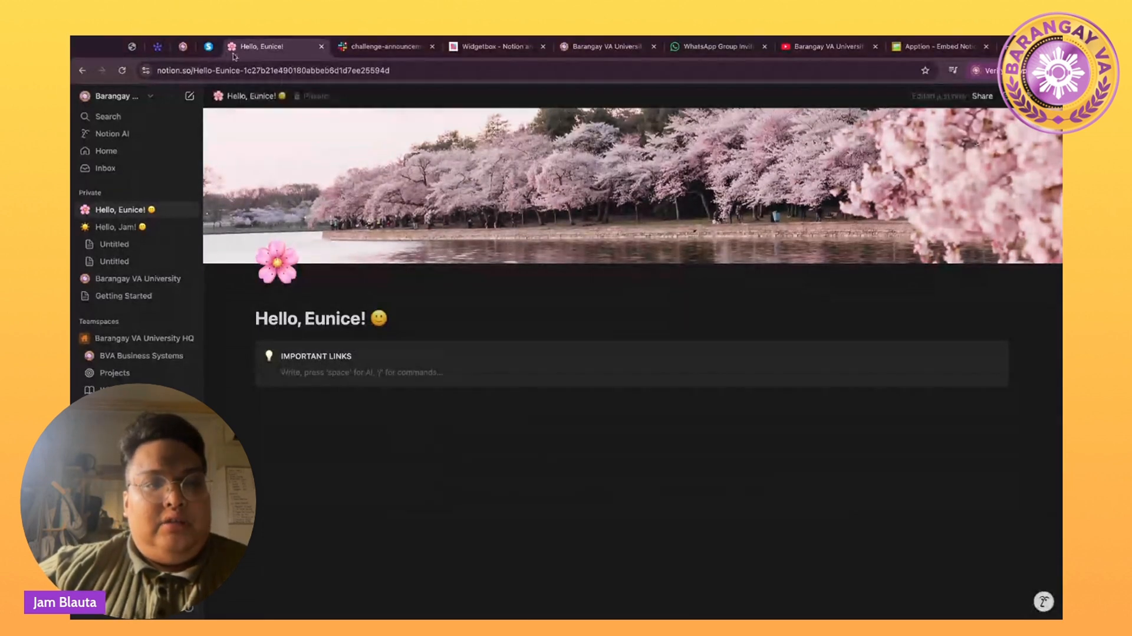
left_click(127, 228)
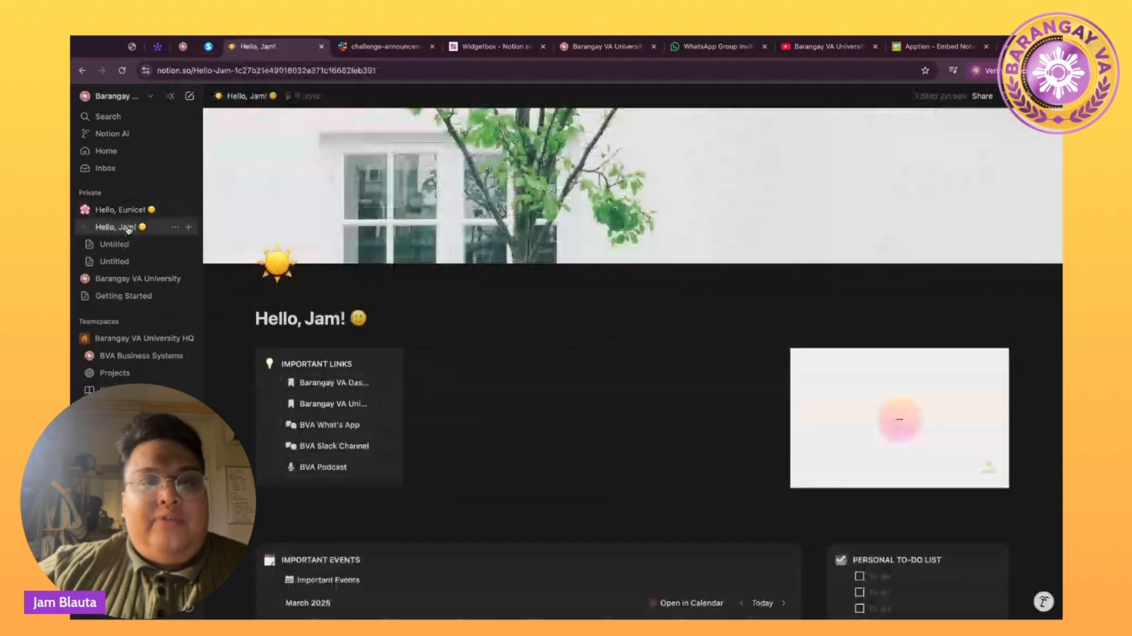
left_click(629, 45)
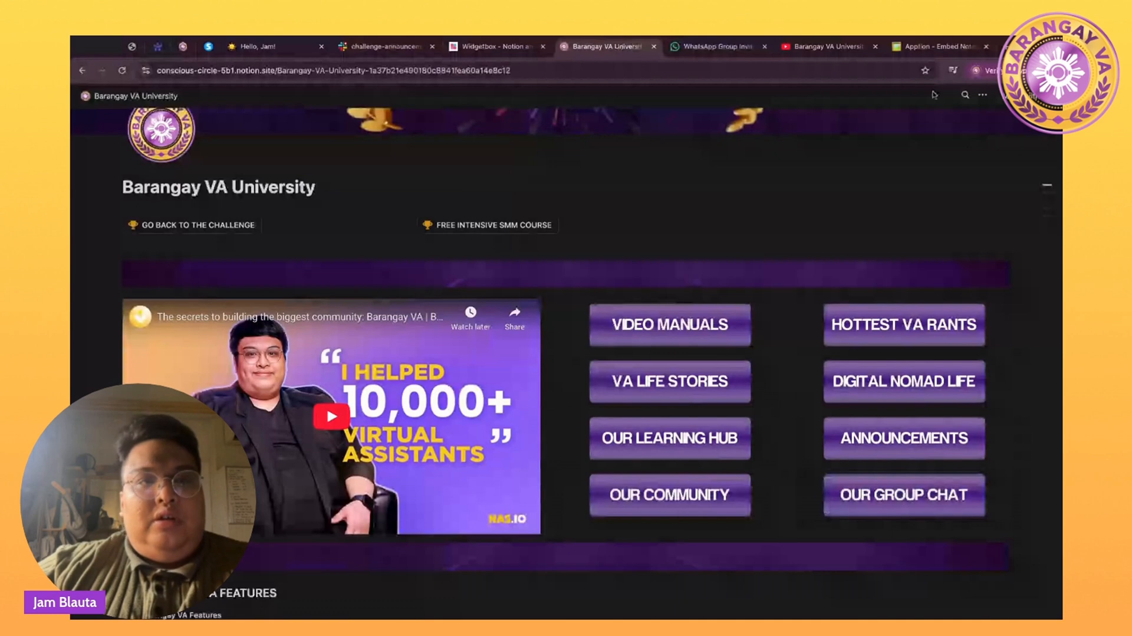
left_click(273, 50)
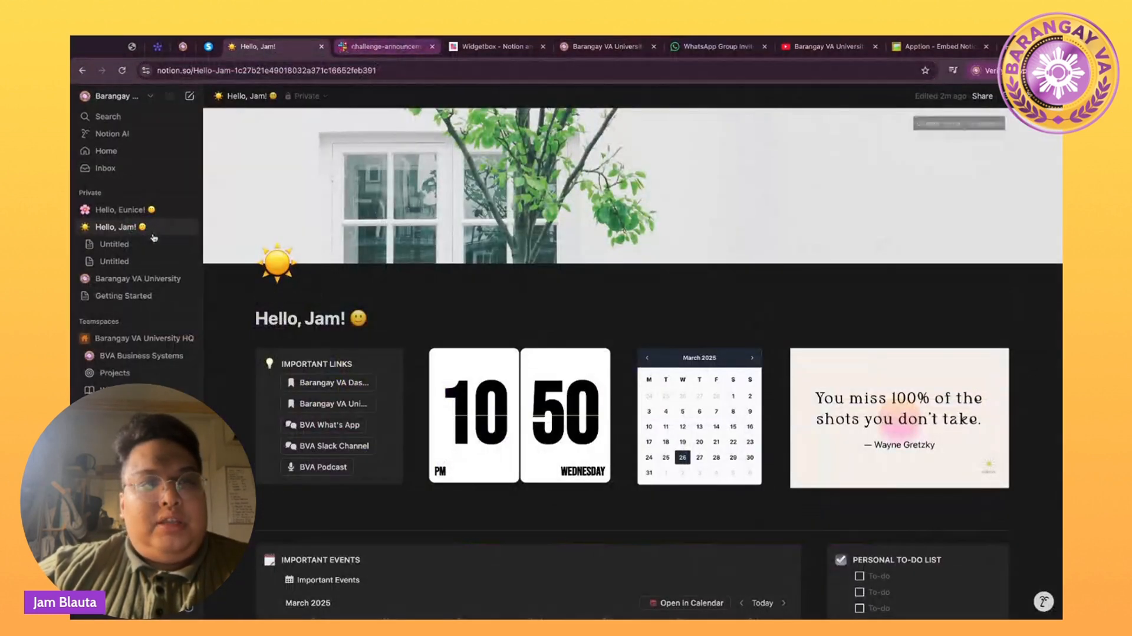
left_click(121, 210)
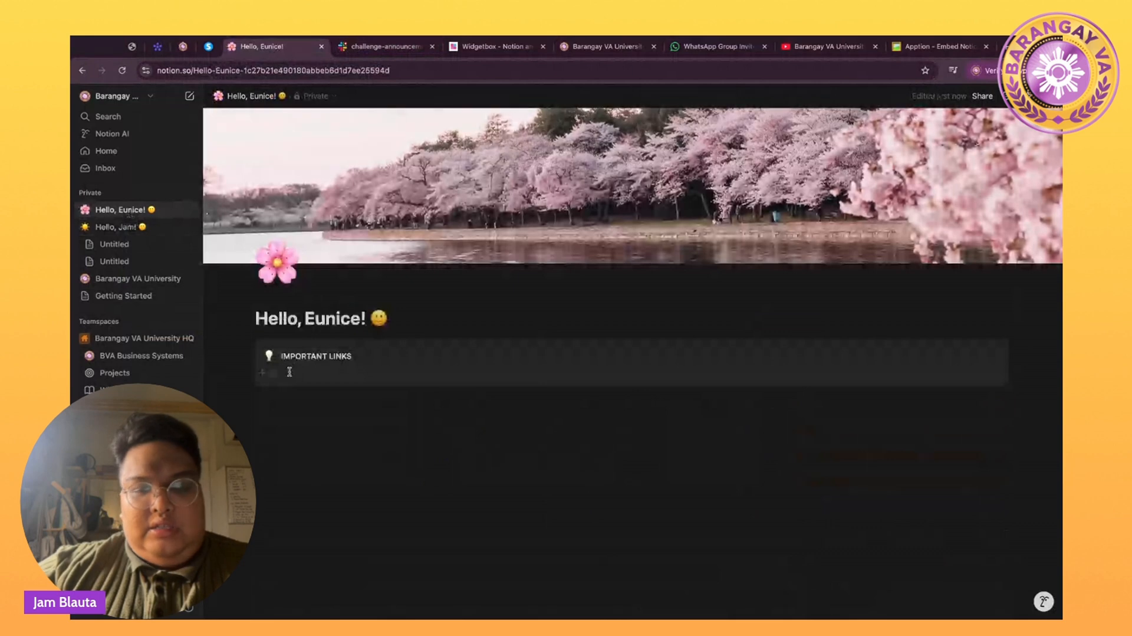
Add a button with a bookmark icon named Barangay VA Dashboard inside the callout.
left_click(290, 371)
type("/")
type("b")
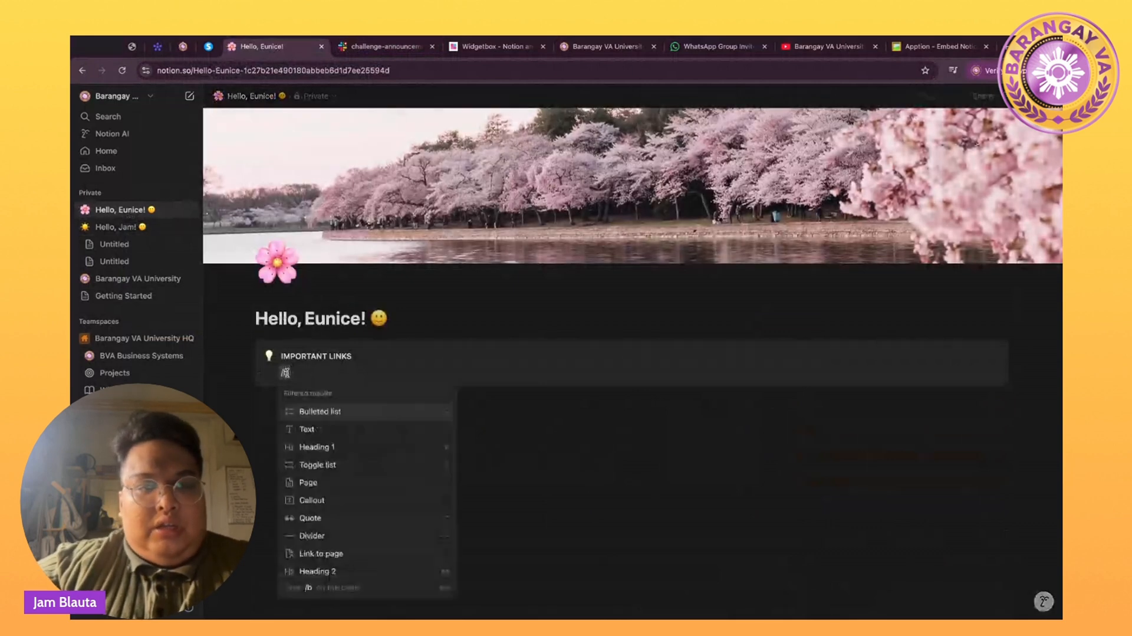
type("utton")
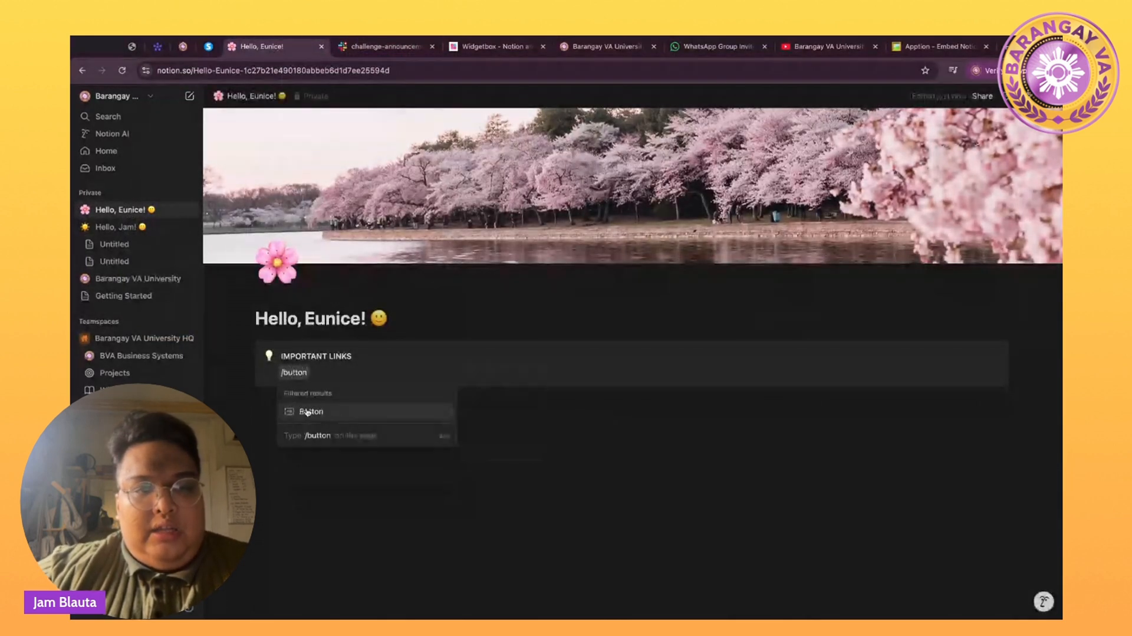
left_click(307, 411)
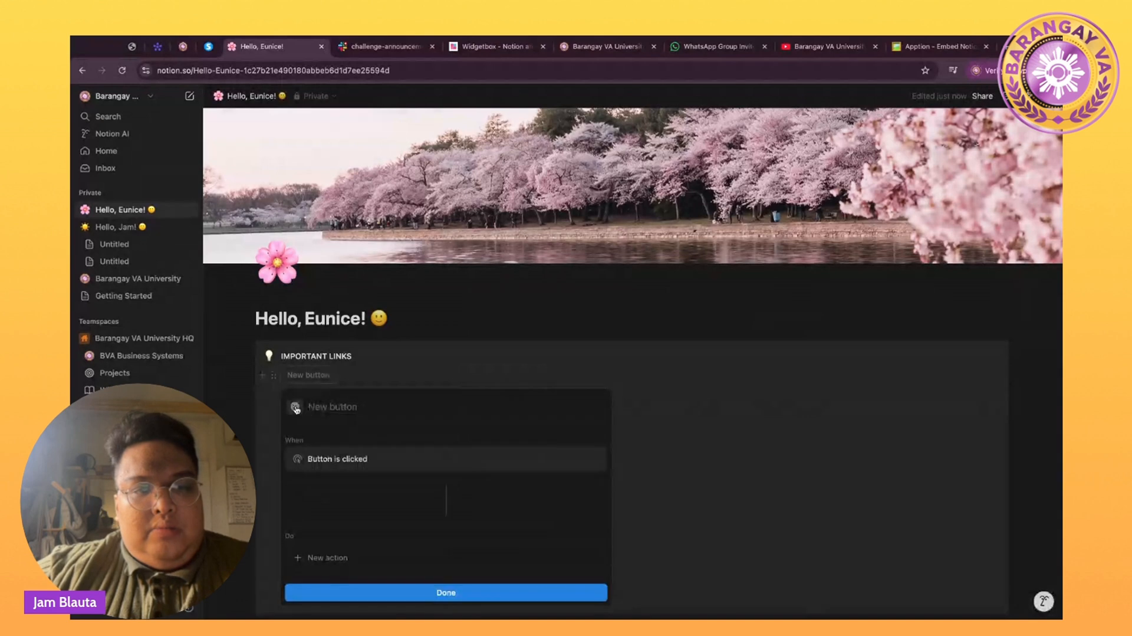
left_click(296, 407)
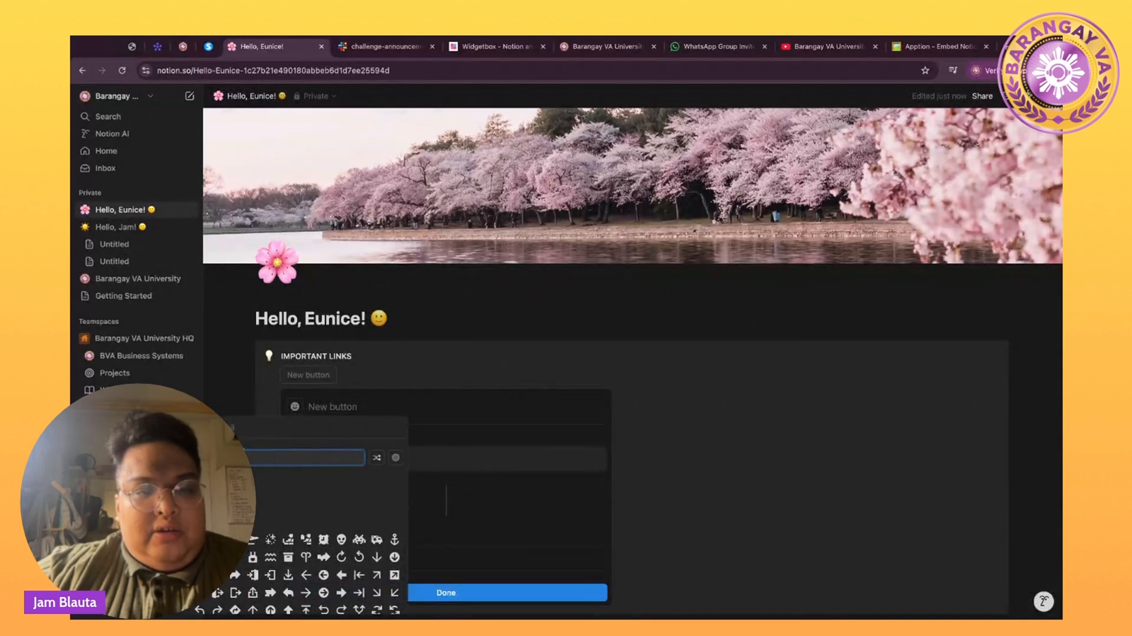
type("mail")
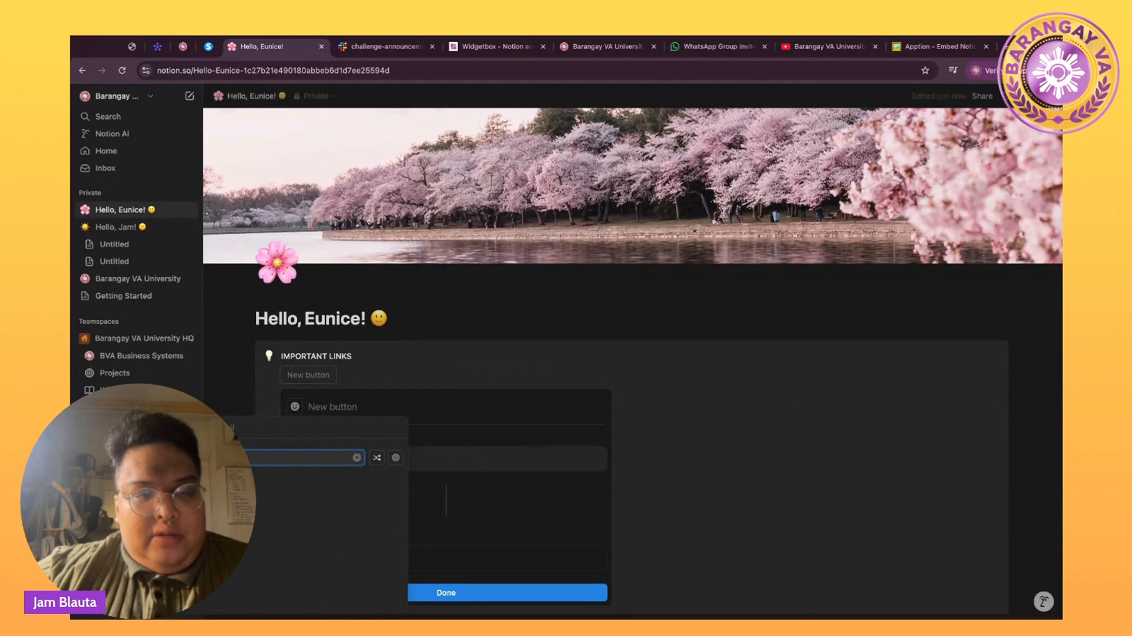
left_click(236, 483)
left_click(219, 502)
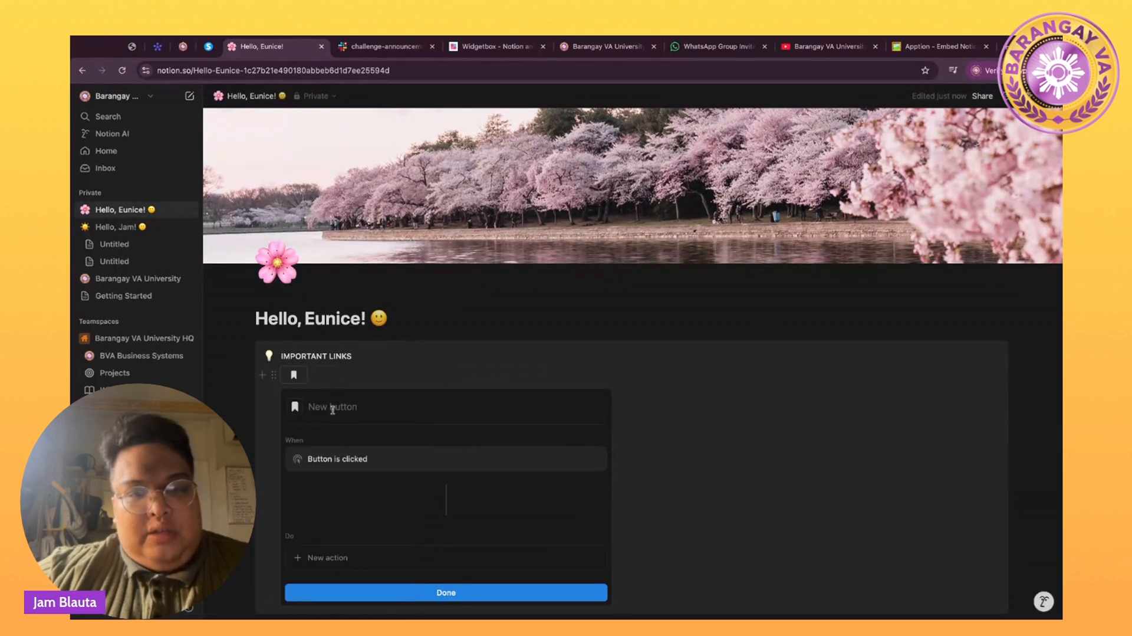
type("Barangay VA")
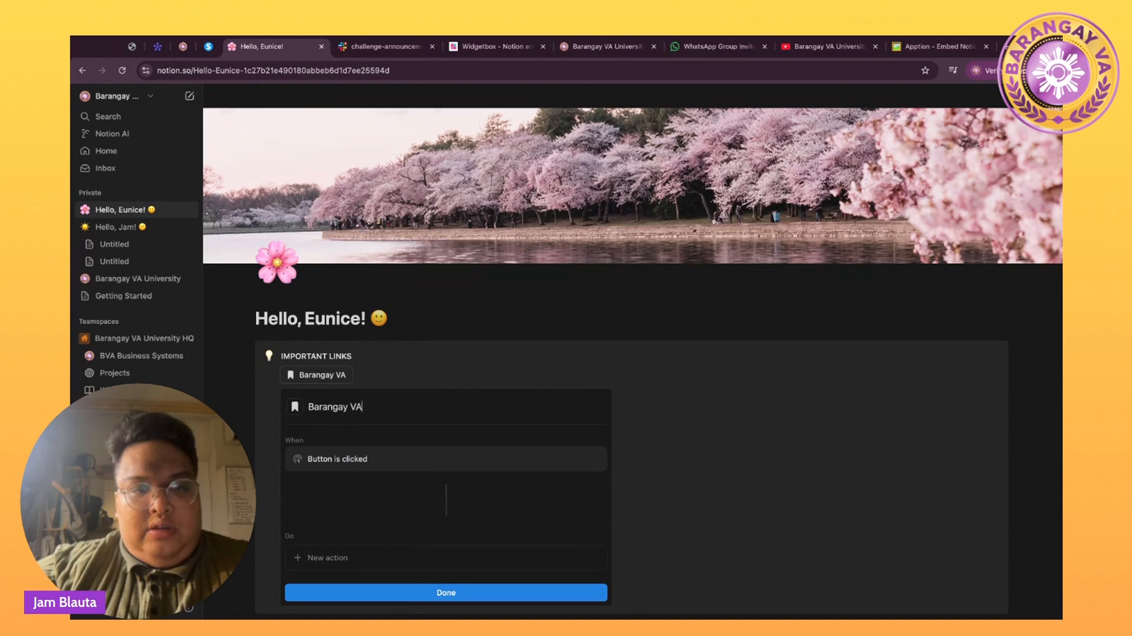
type(" Dashbo")
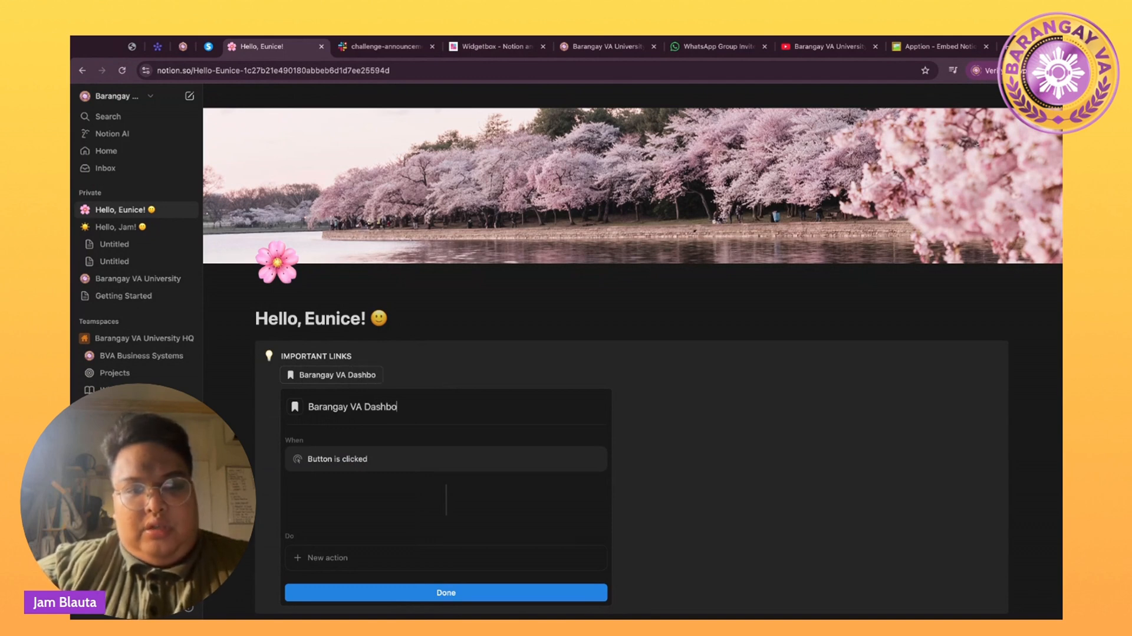
type("ard")
Make the button open the Barangay VA University page.
scroll(384, 454, "down", 1)
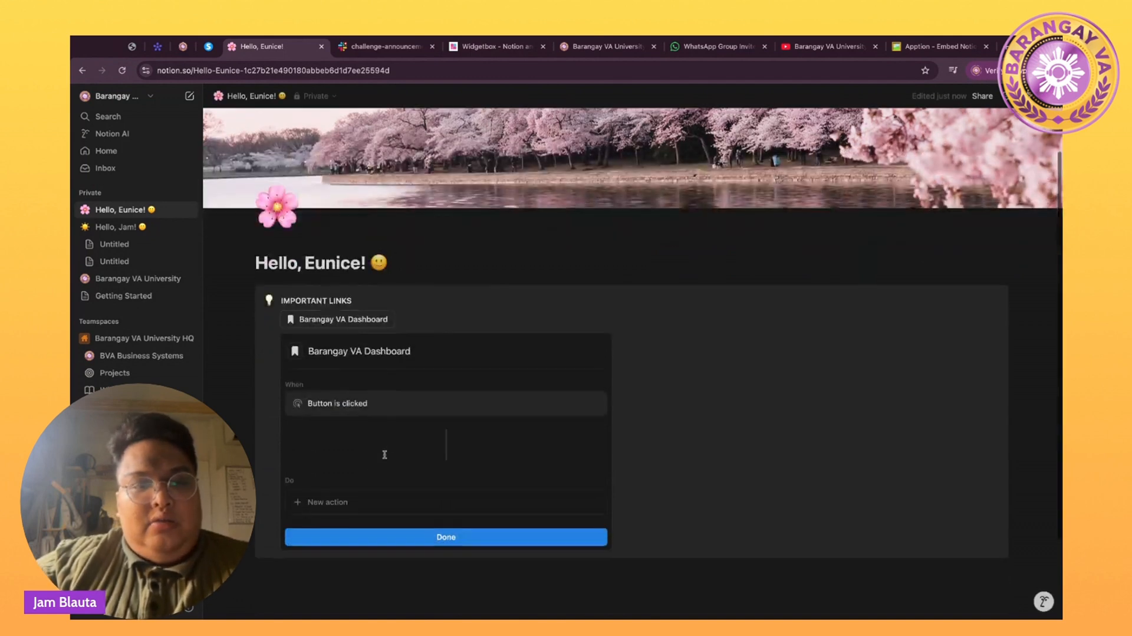
left_click(342, 502)
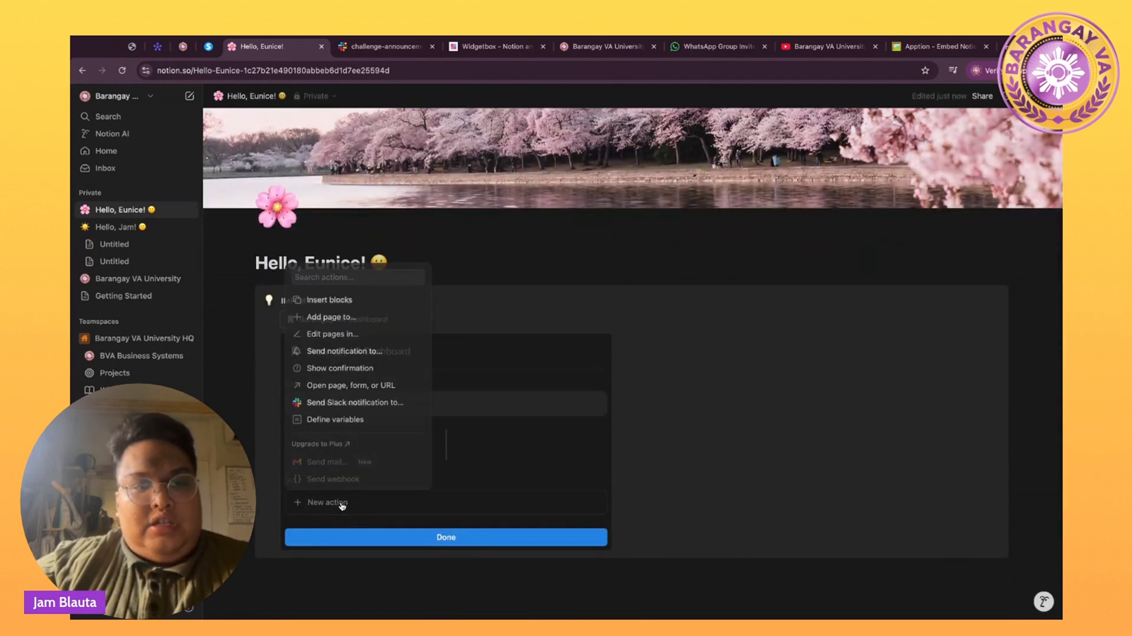
left_click(334, 385)
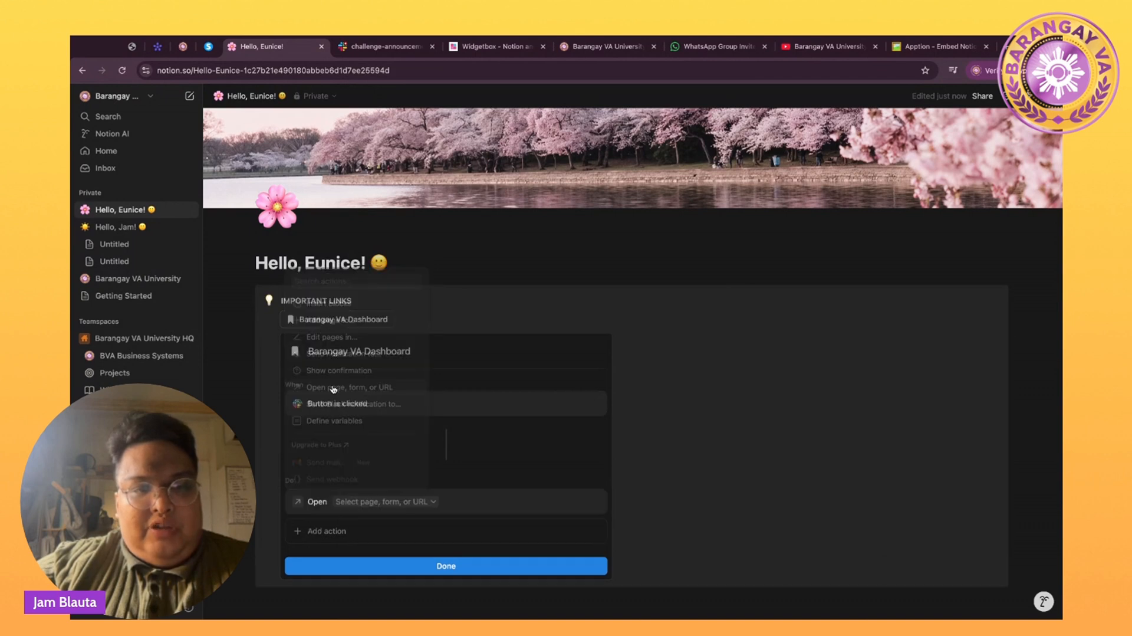
left_click(352, 501)
key("super+v")
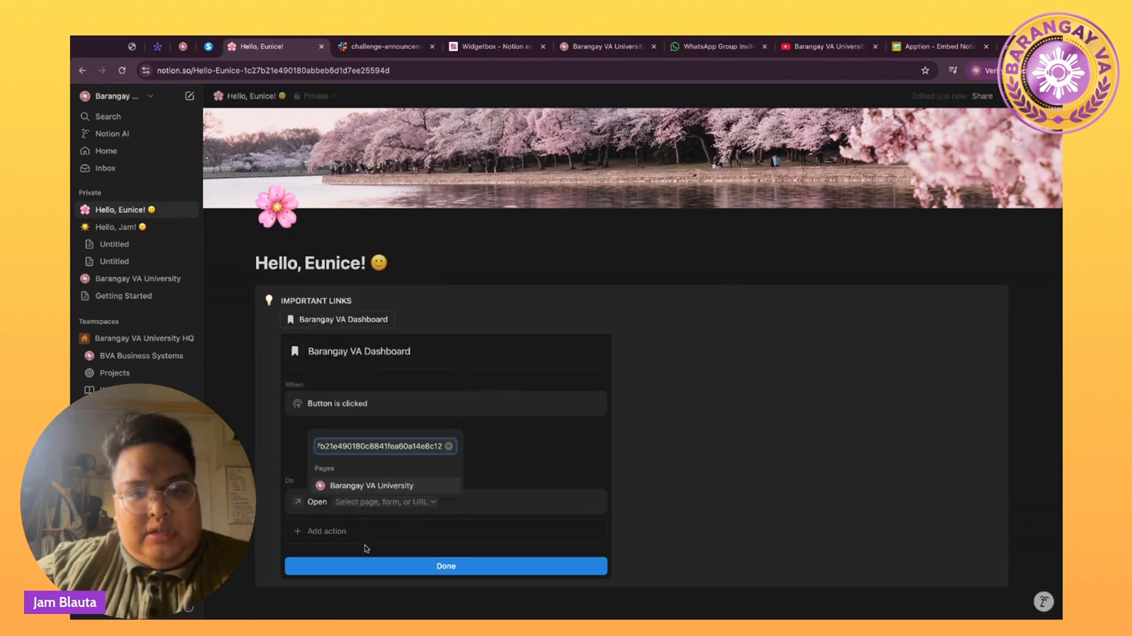
key("Return")
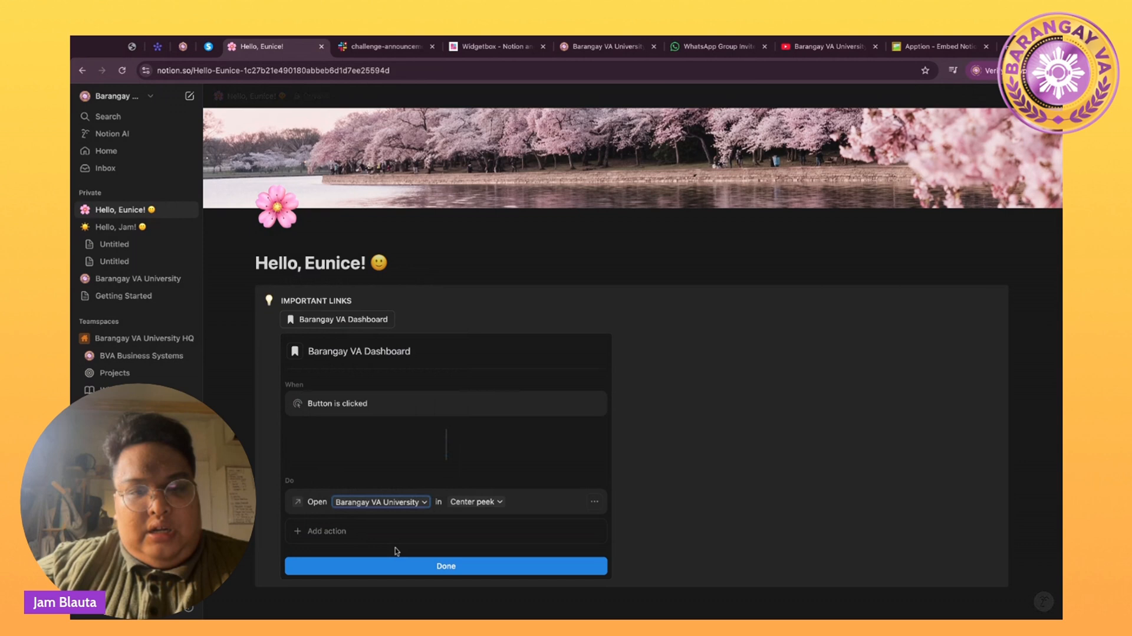
left_click(417, 570)
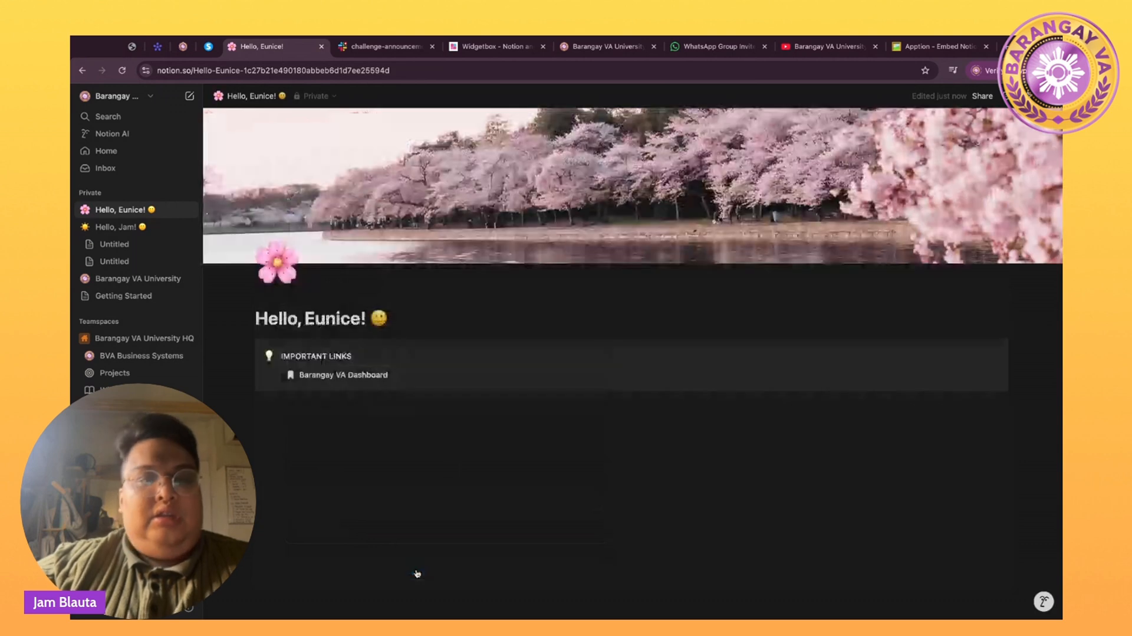
Add a second button with a white bookmark icon named Barangay VA University.
left_click(426, 378)
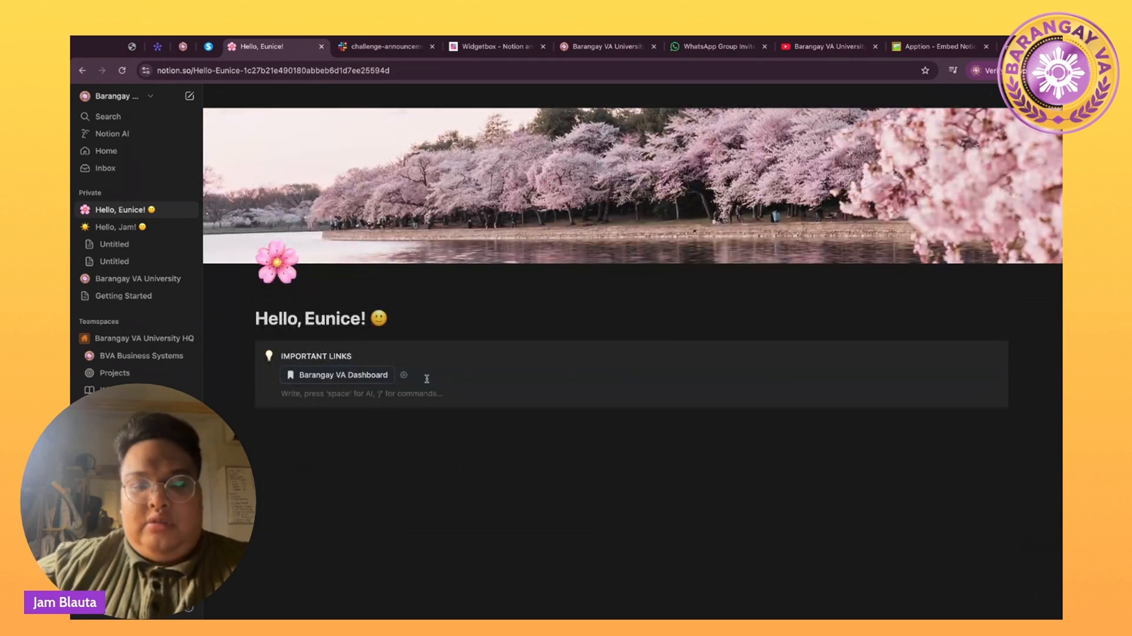
type("/button")
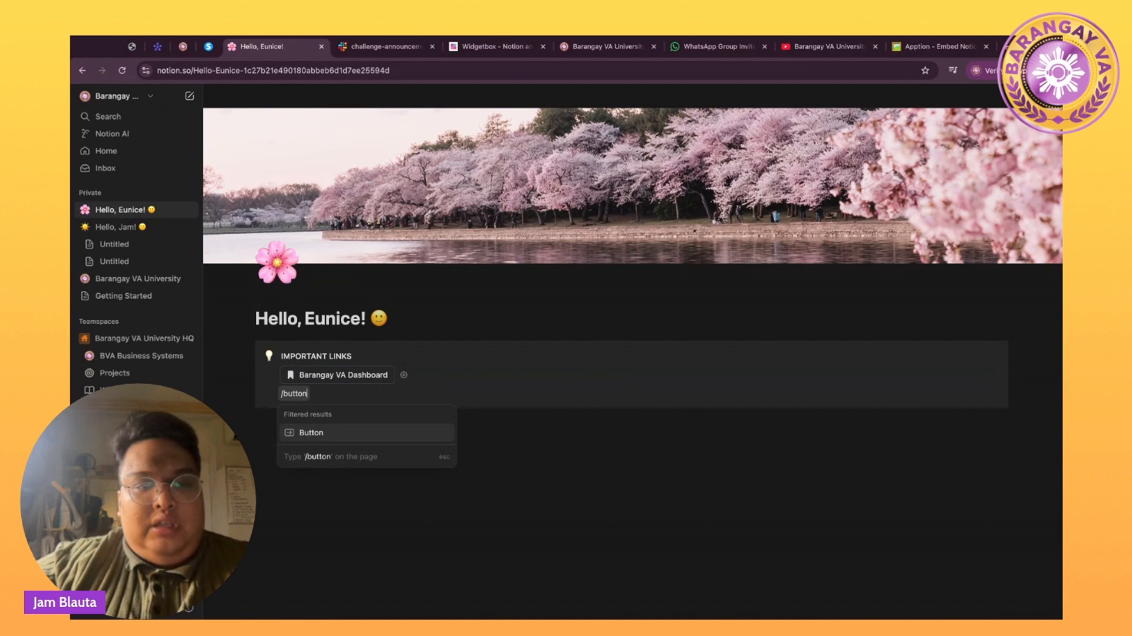
left_click(389, 432)
left_click(295, 427)
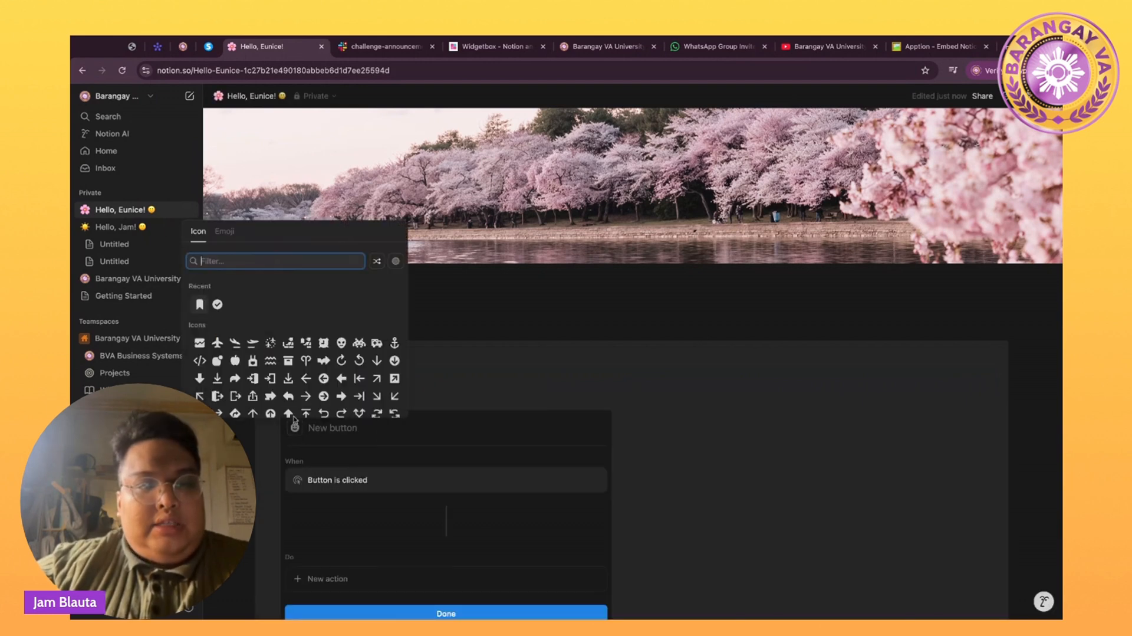
left_click(198, 305)
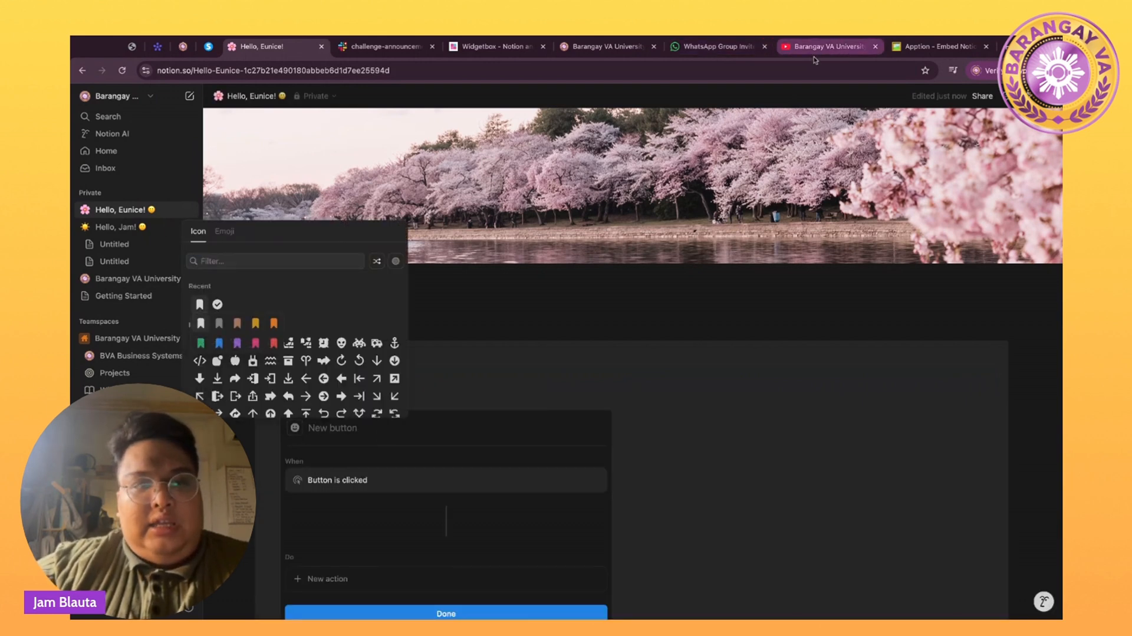
left_click(200, 323)
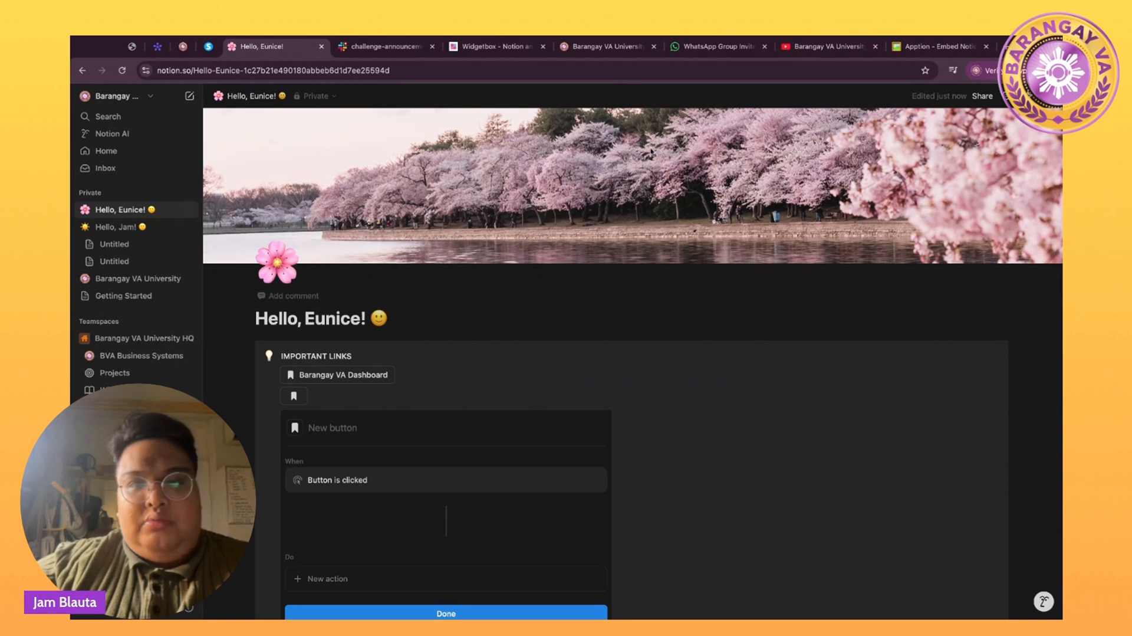
left_click(835, 49)
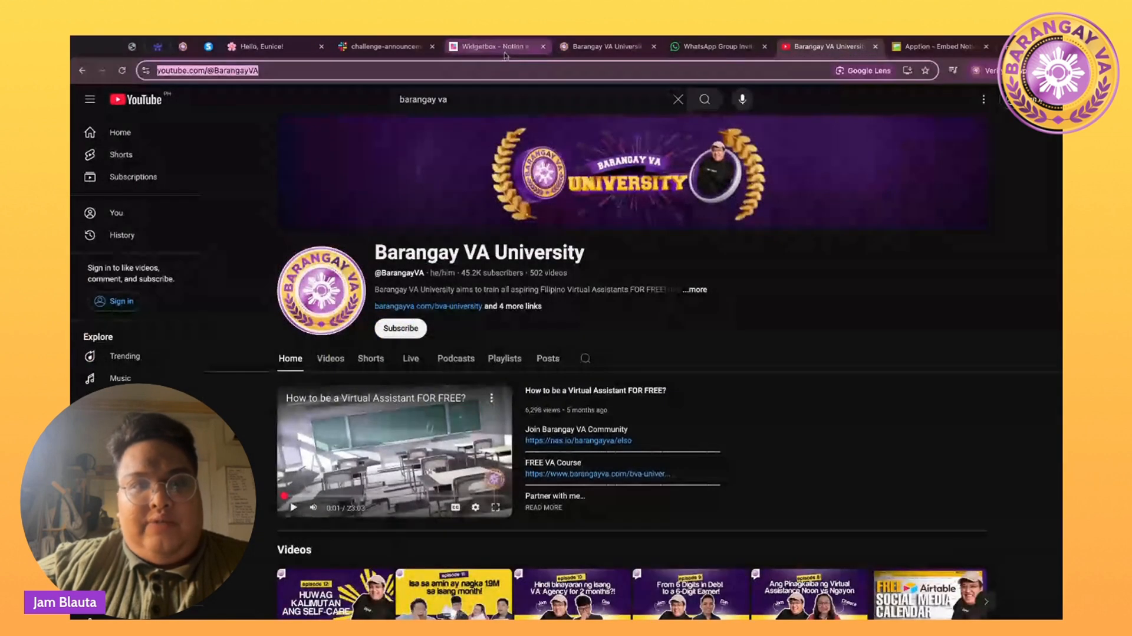
left_click(254, 53)
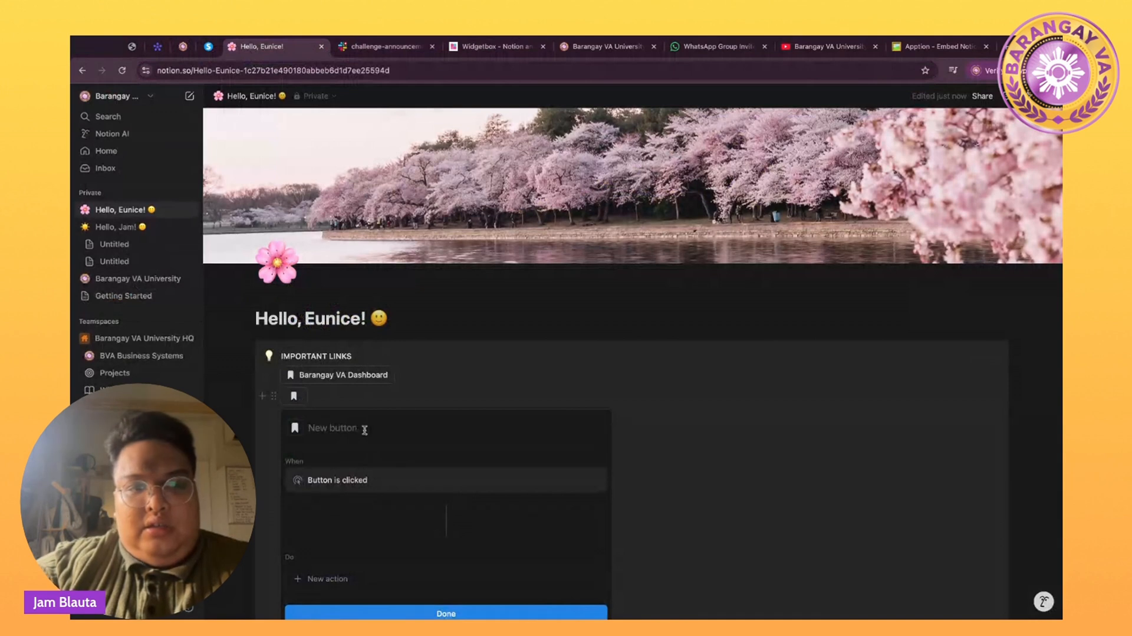
type("Barangau")
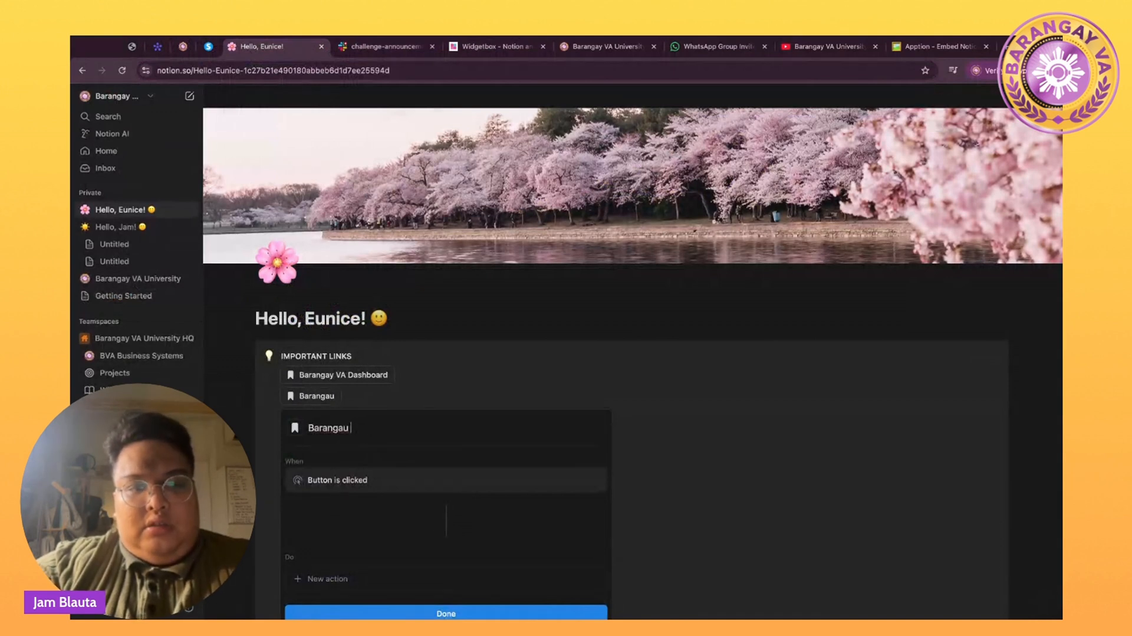
key("BackSpace")
type("y V")
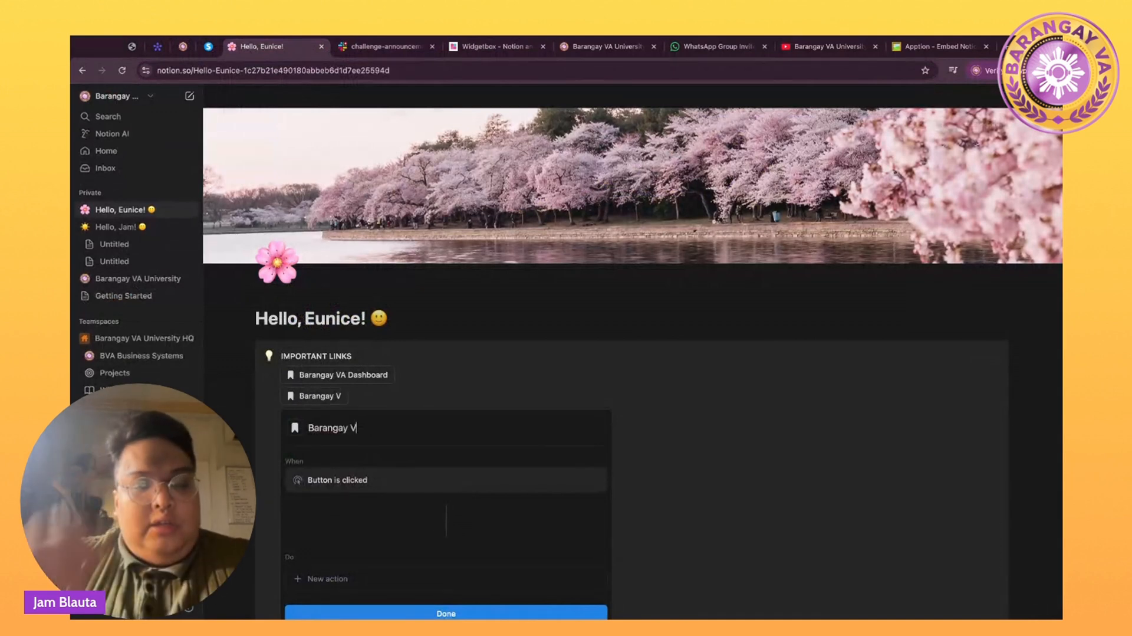
type("A univ")
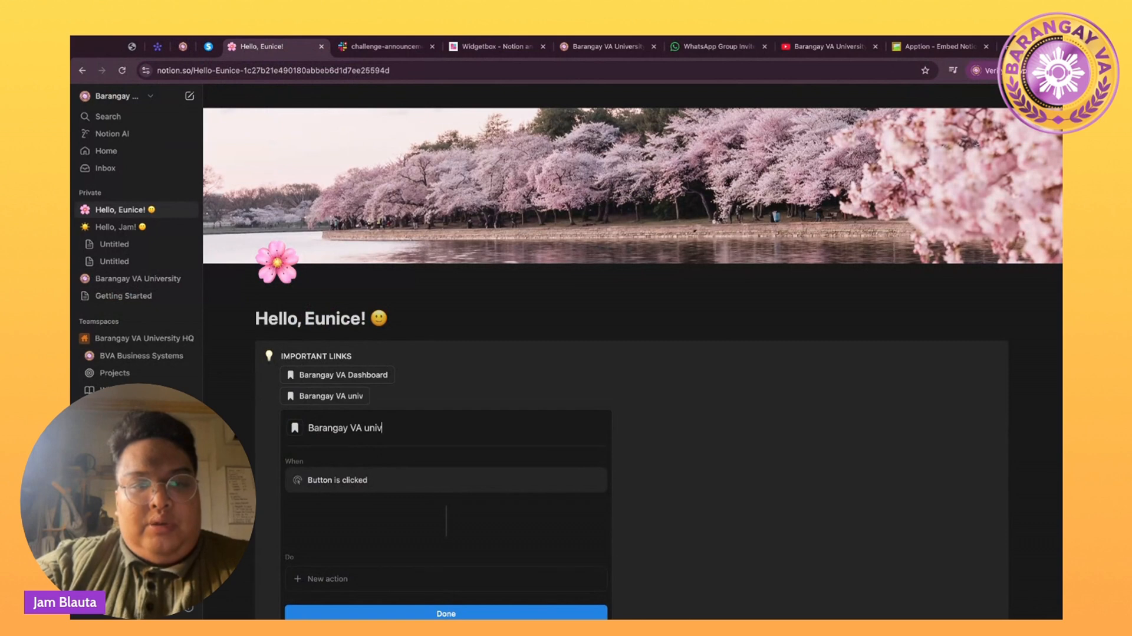
type("Un")
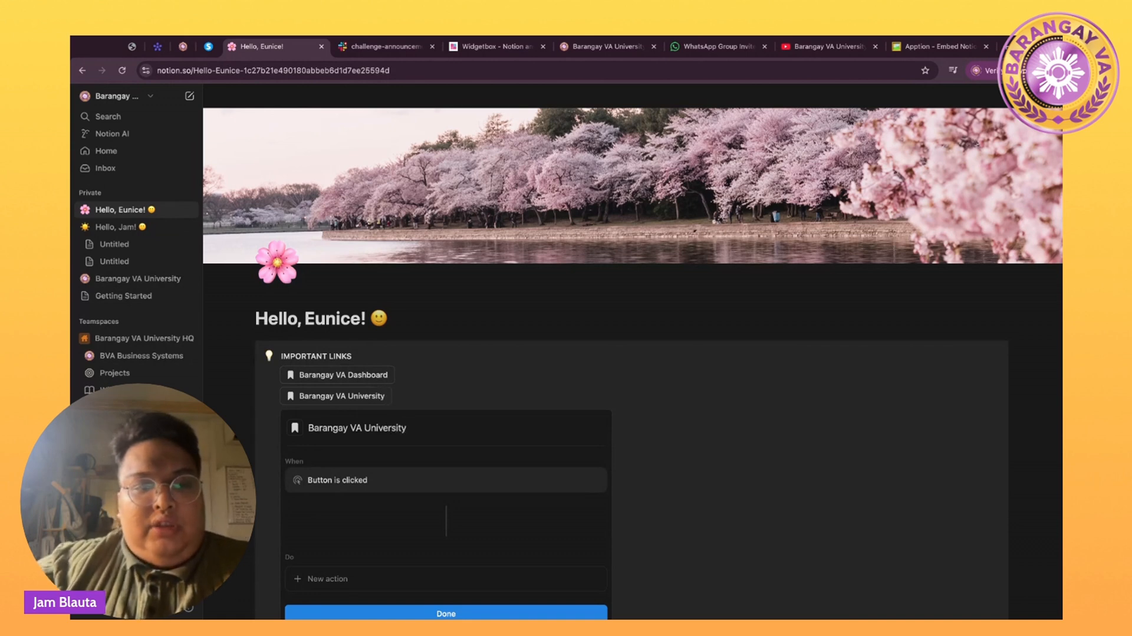
left_click(322, 578)
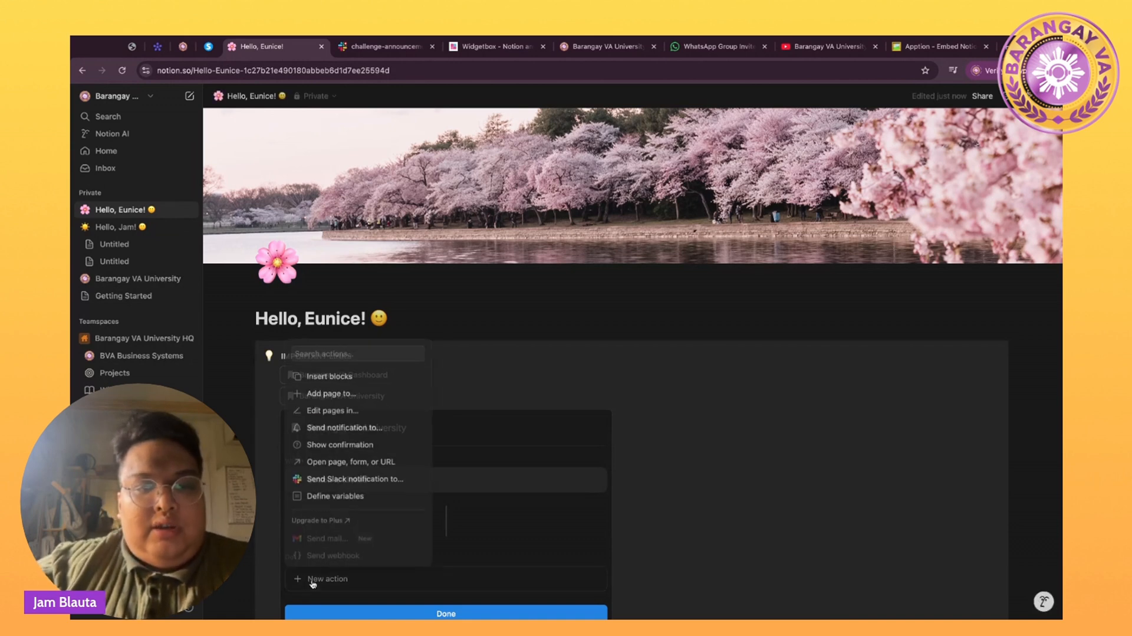
left_click(323, 463)
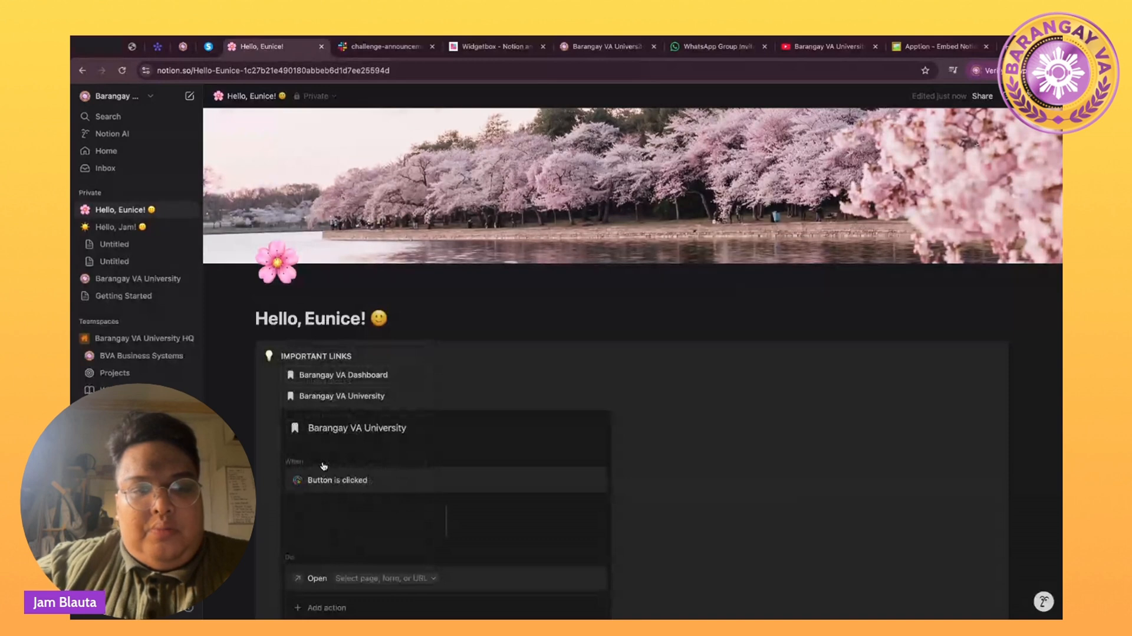
left_click(355, 580)
type("https://www.youtube.com/@BarangayVA")
key("Return")
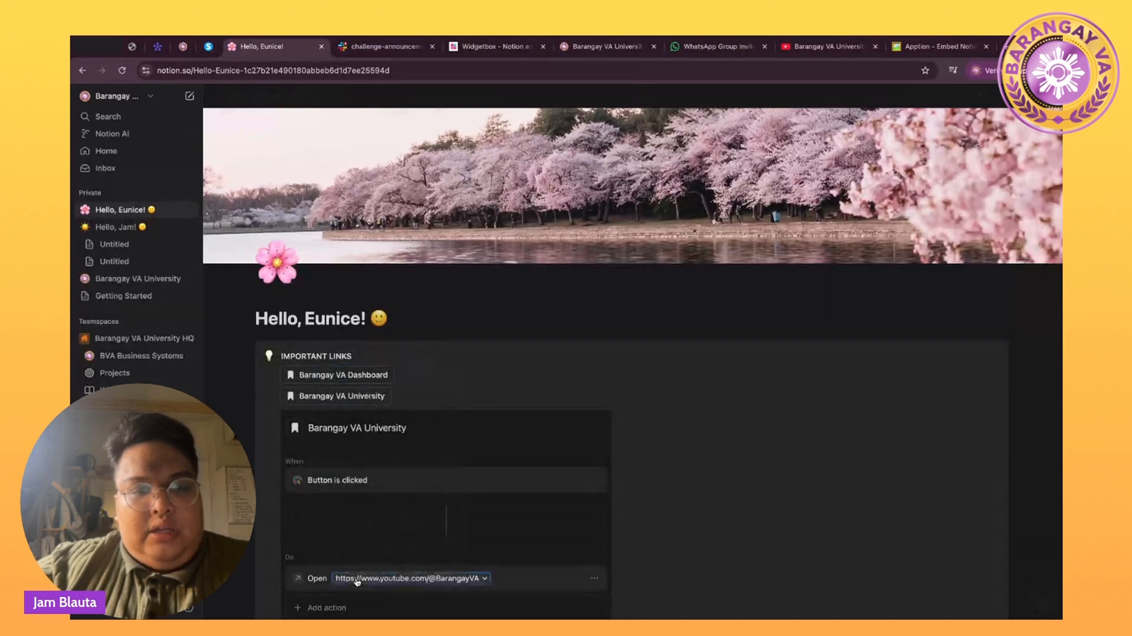
scroll(388, 555, "down", 3)
left_click(386, 551)
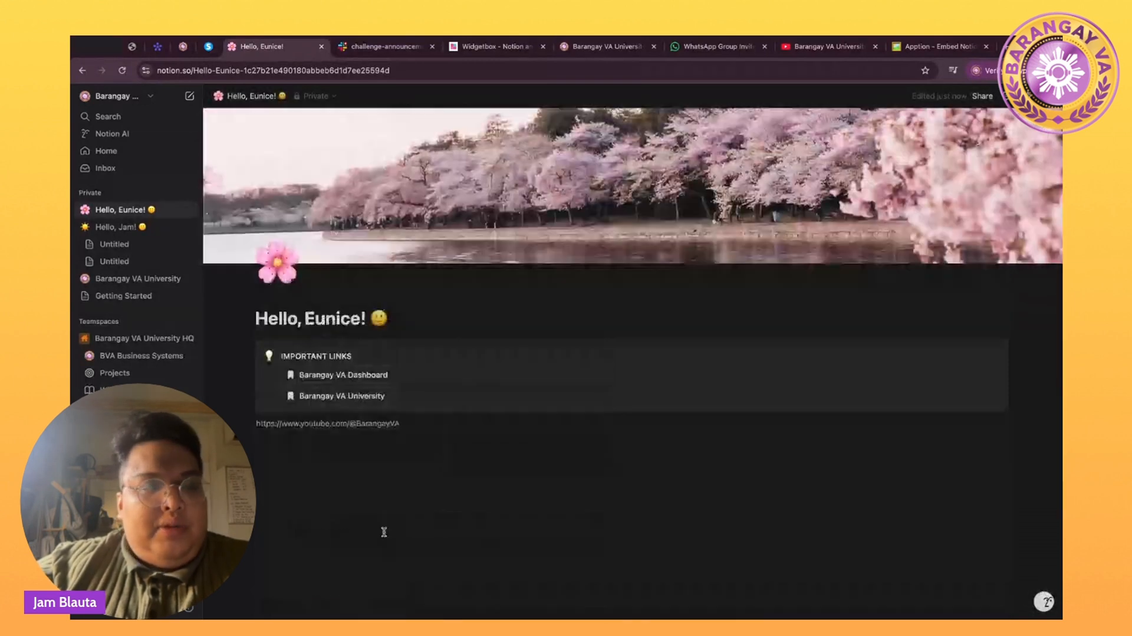
Delete the stray YouTube URL line under the Important Links buttons.
left_click(110, 229)
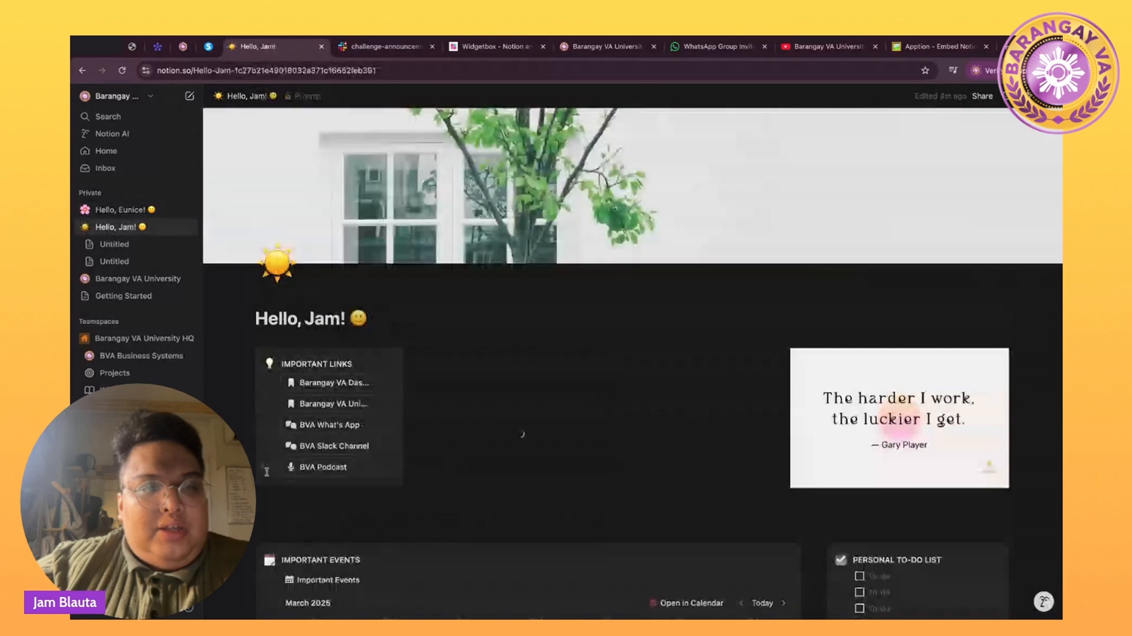
left_click(120, 211)
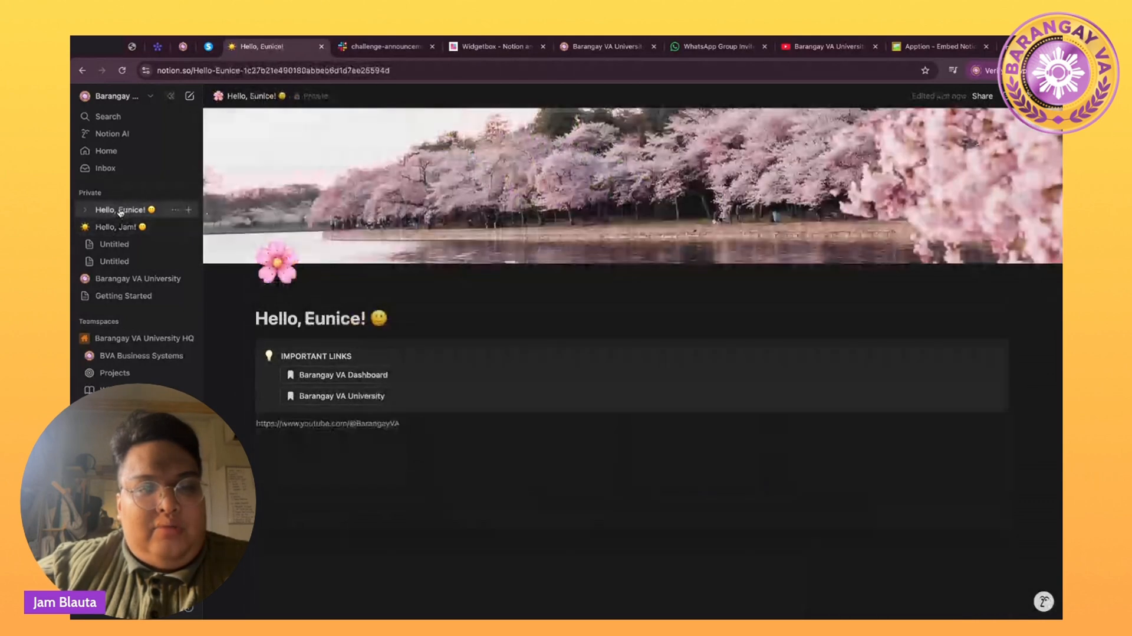
triple_click(455, 421)
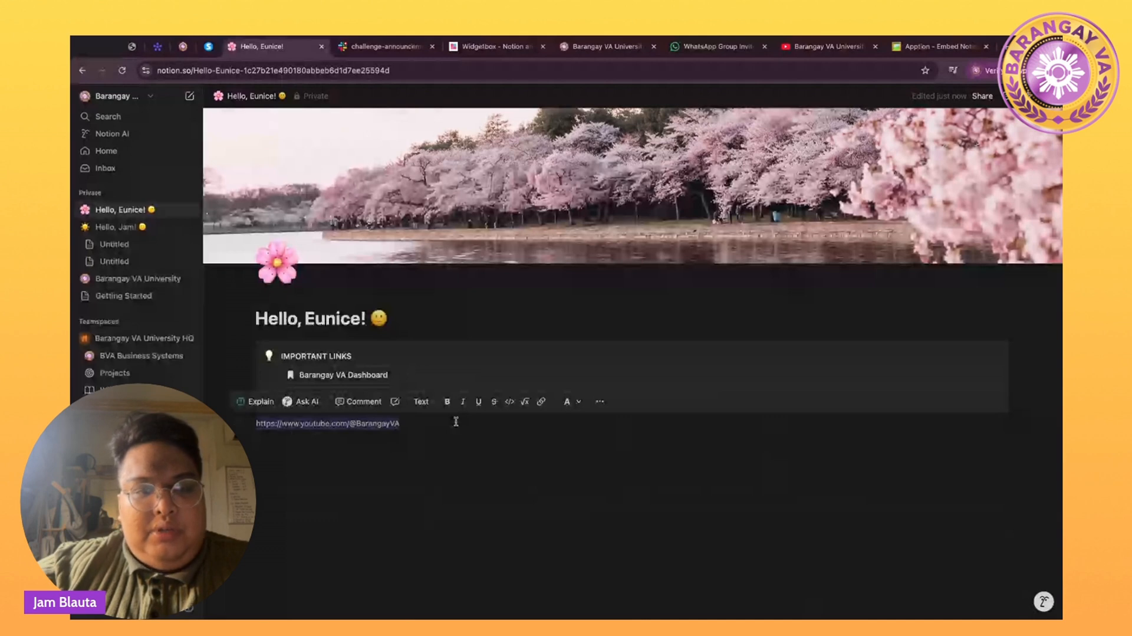
key("BackSpace")
Review the Barangay VA University button's settings and close them.
left_click(400, 396)
scroll(430, 515, "down", 1)
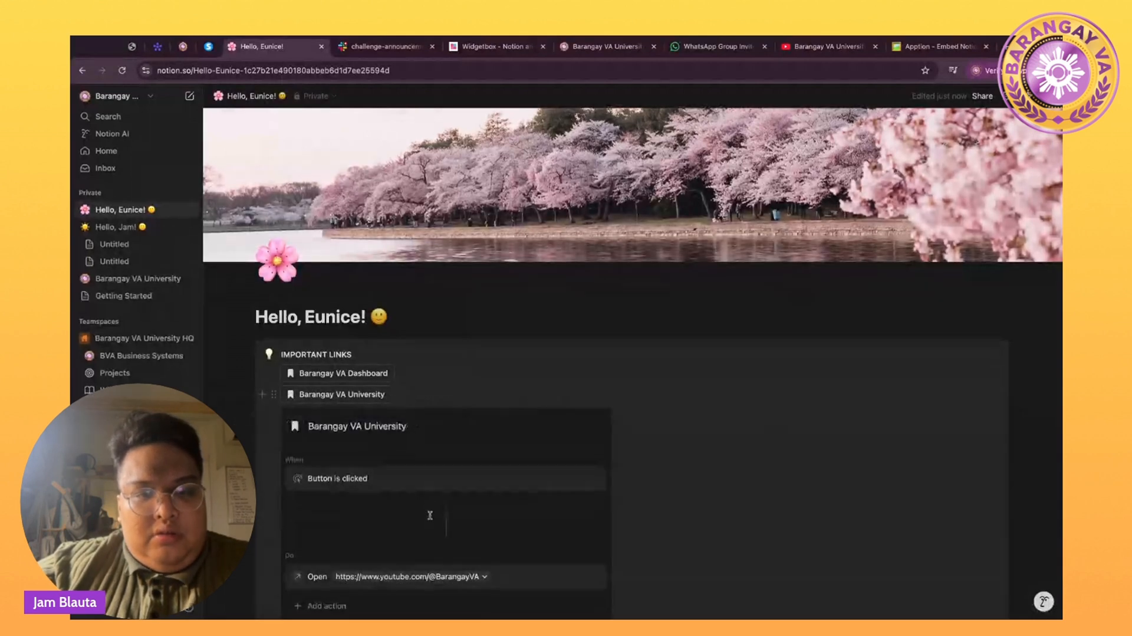
scroll(430, 515, "down", 2)
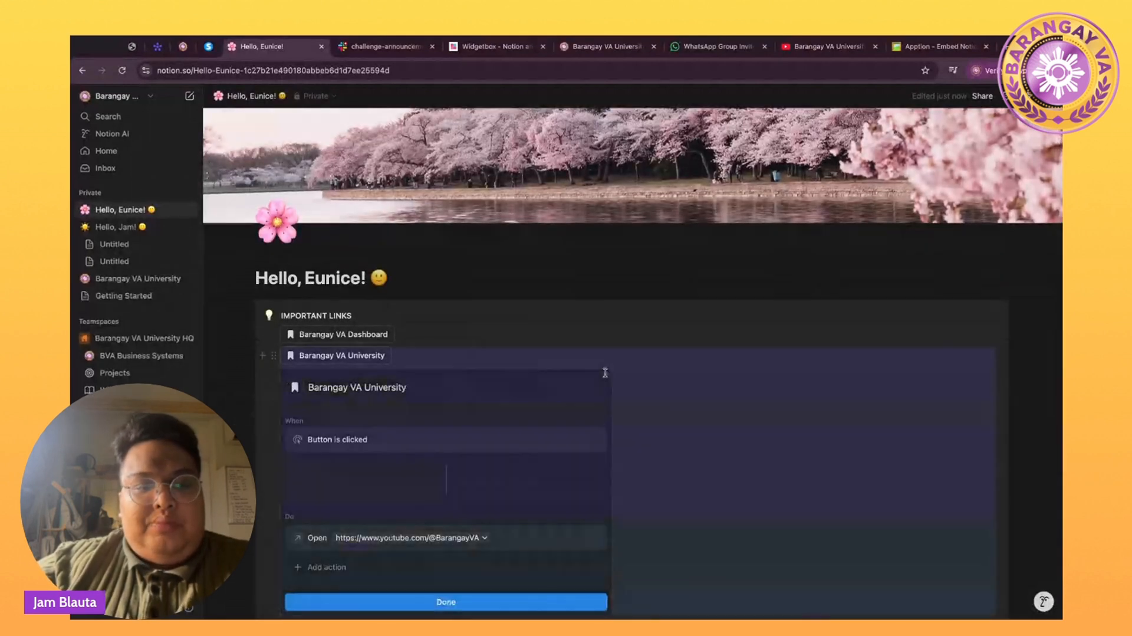
left_click(433, 600)
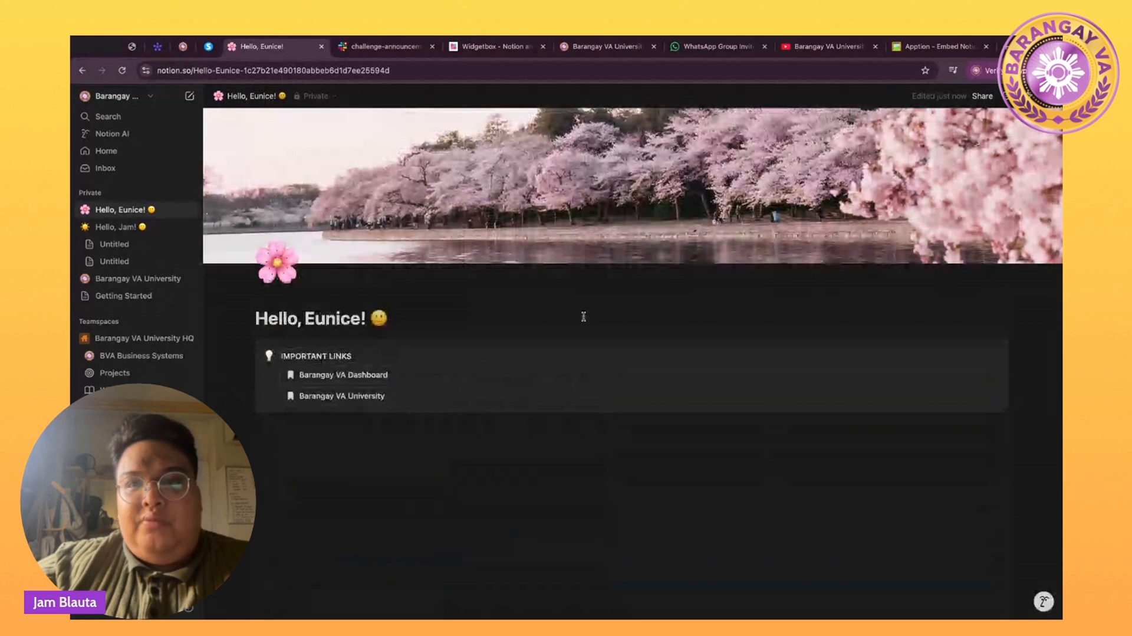
Select the WhatsApp group invite link on its page for copying.
left_click(713, 46)
left_click(480, 70)
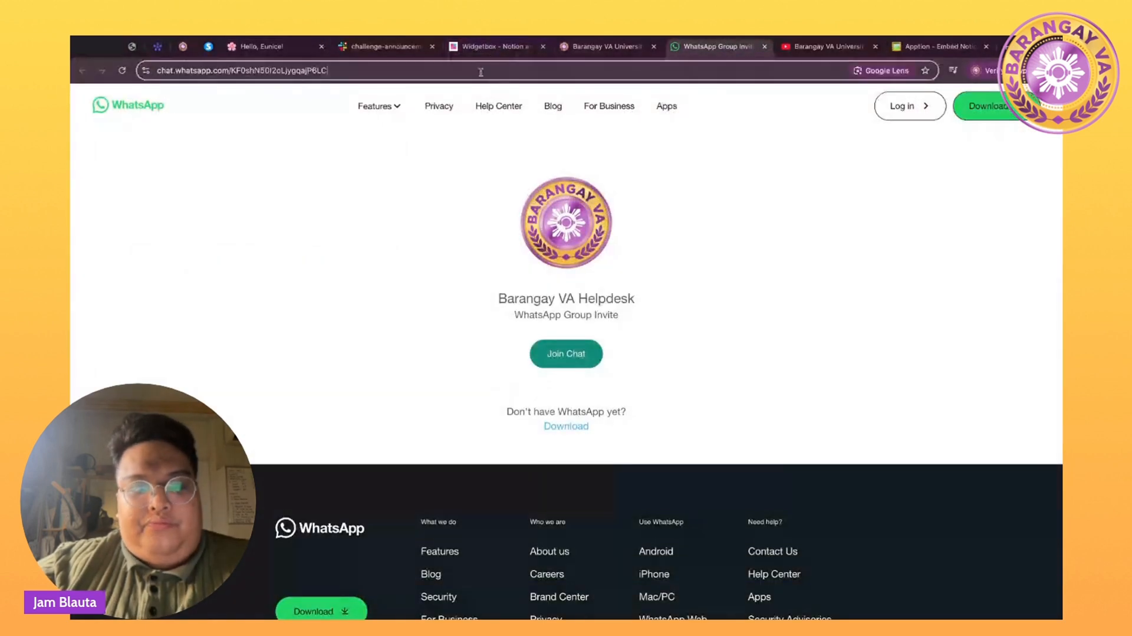
key("ctrl+a")
key("ctrl+c")
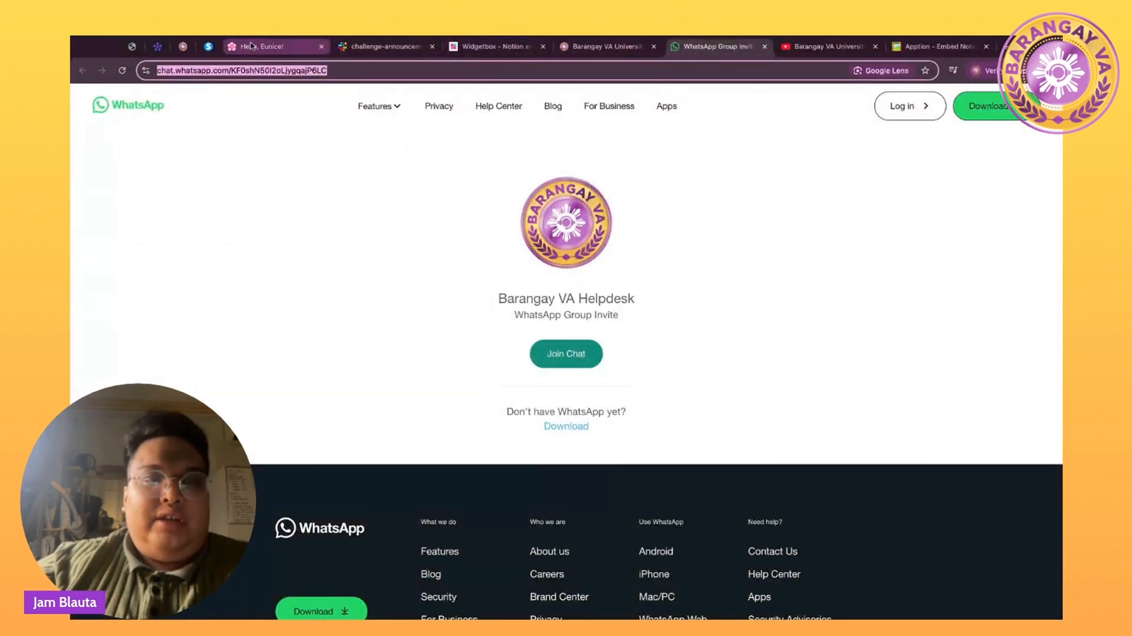
left_click(256, 46)
Add a third button with a speech-balloons icon named BVA What's App.
left_click(430, 401)
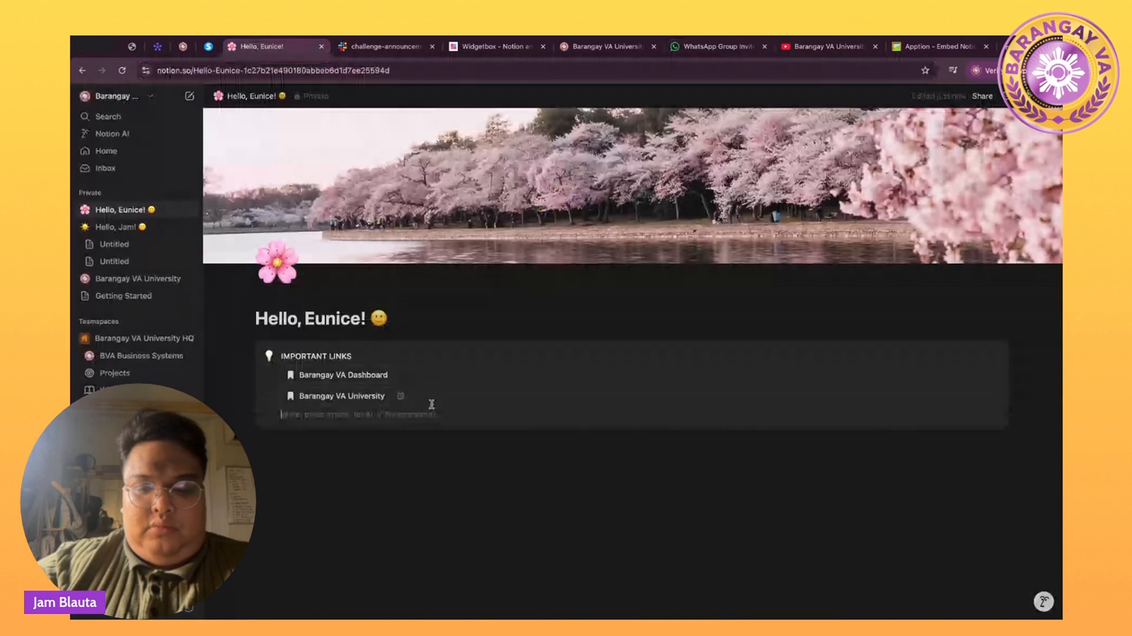
type("/b")
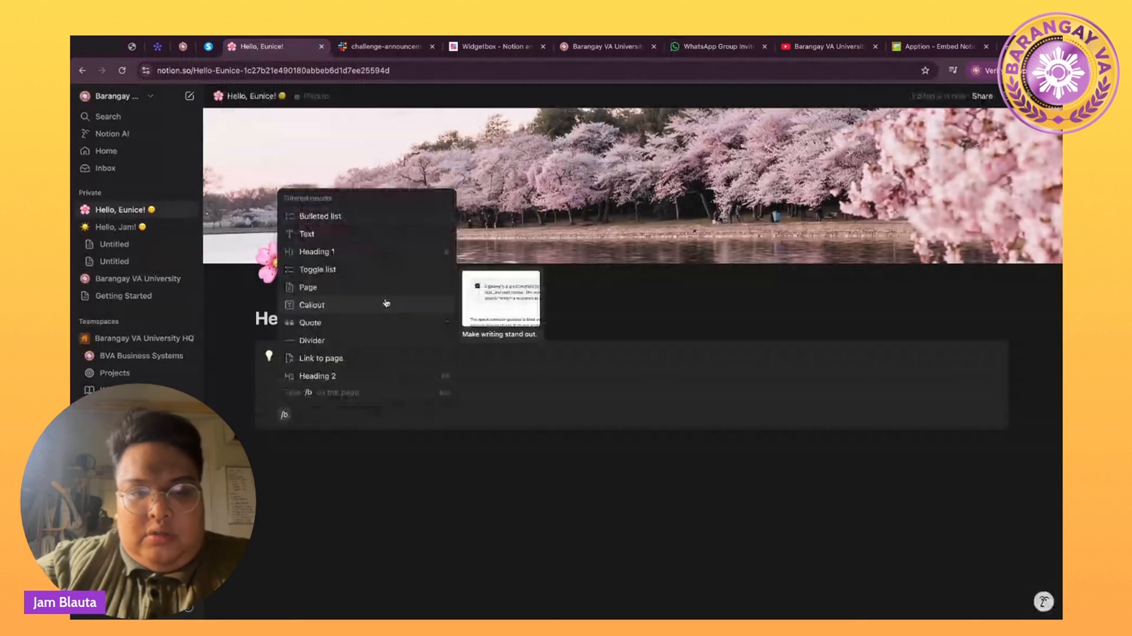
type("utton")
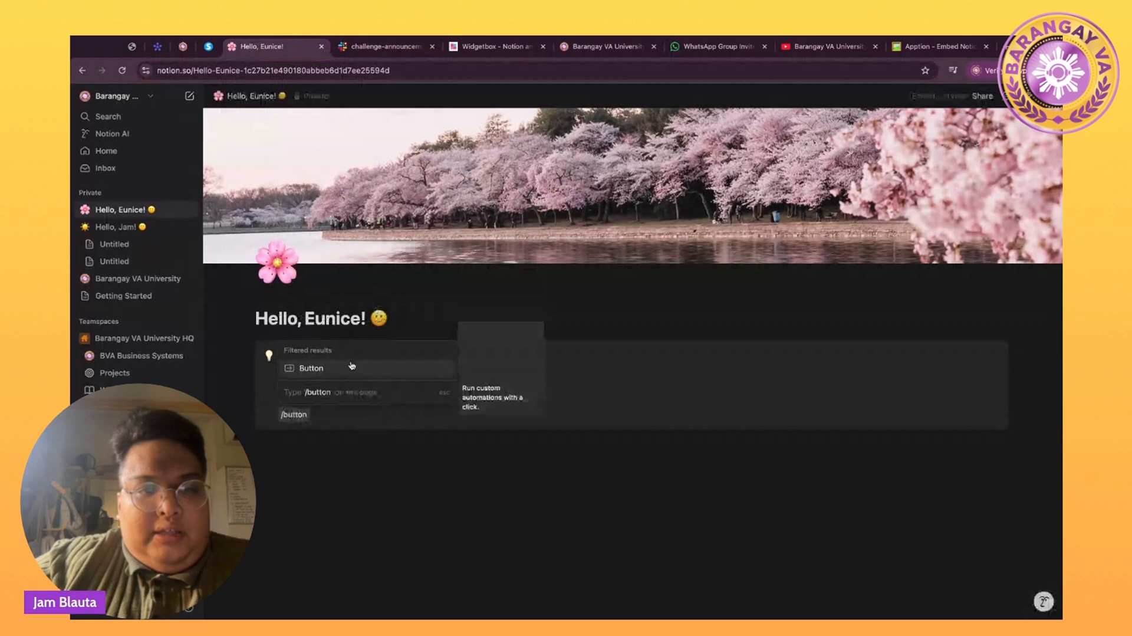
left_click(352, 366)
left_click(295, 448)
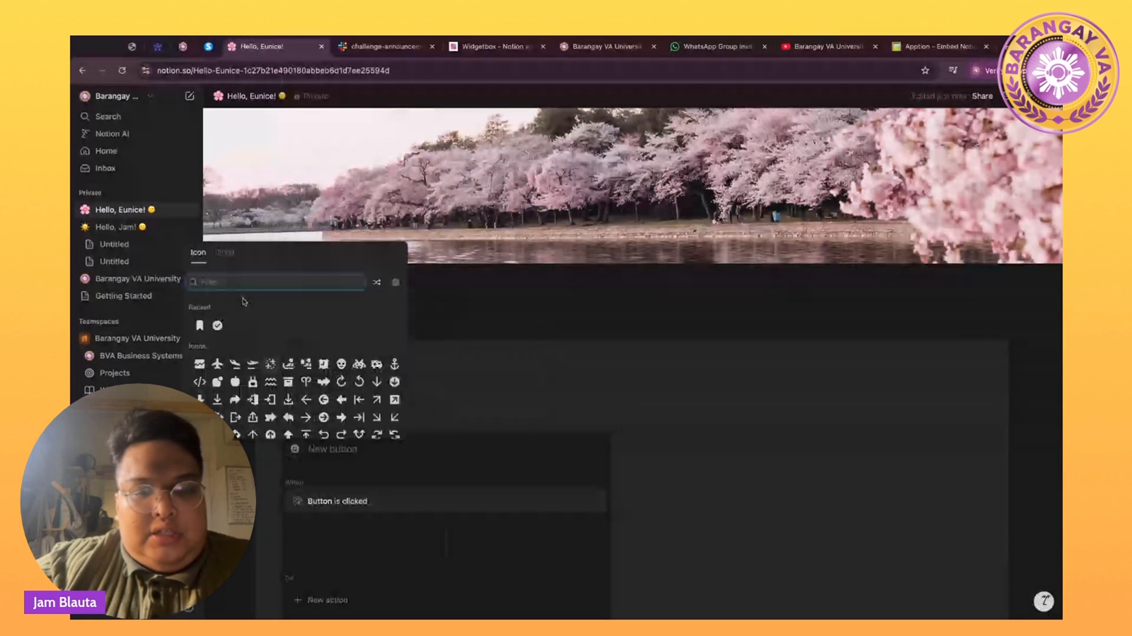
type("messa")
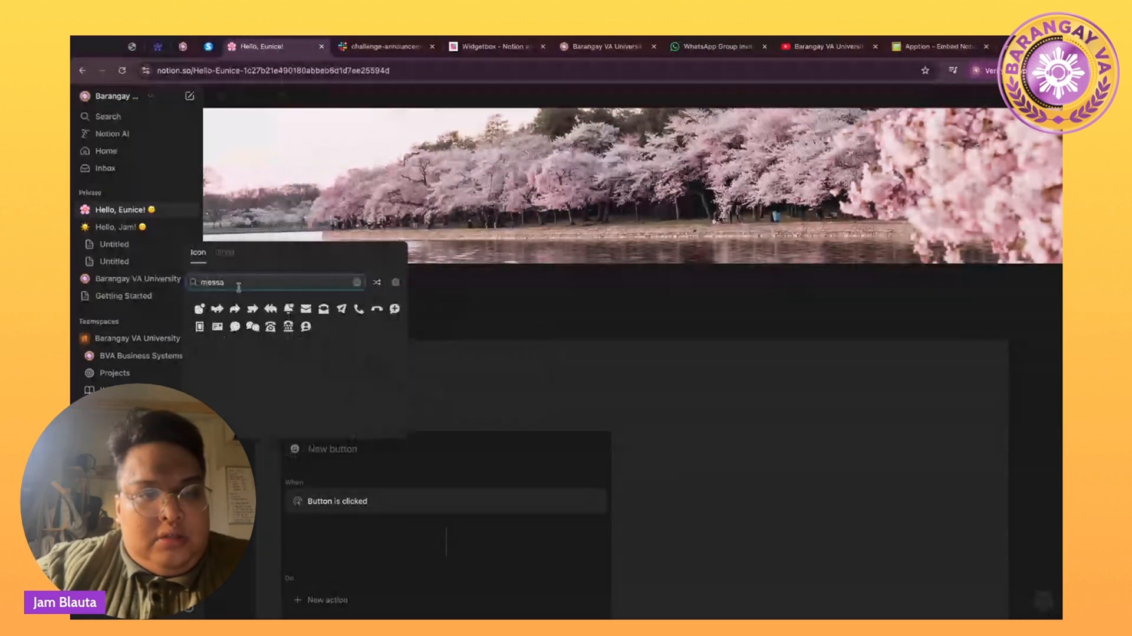
left_click(253, 328)
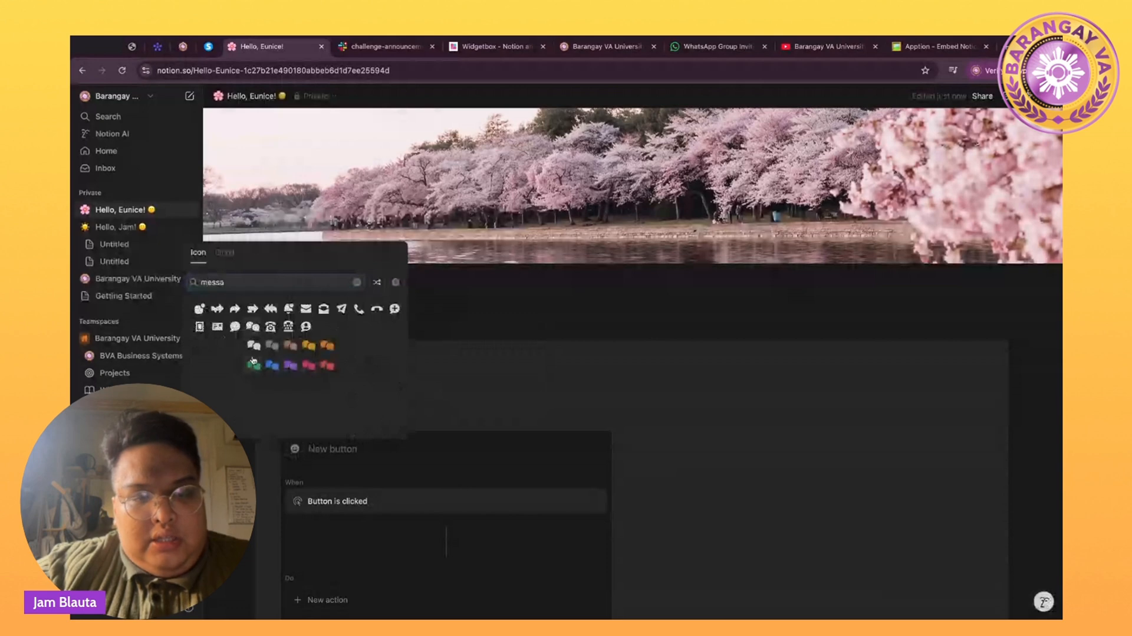
left_click(253, 361)
left_click(336, 450)
type("BVA")
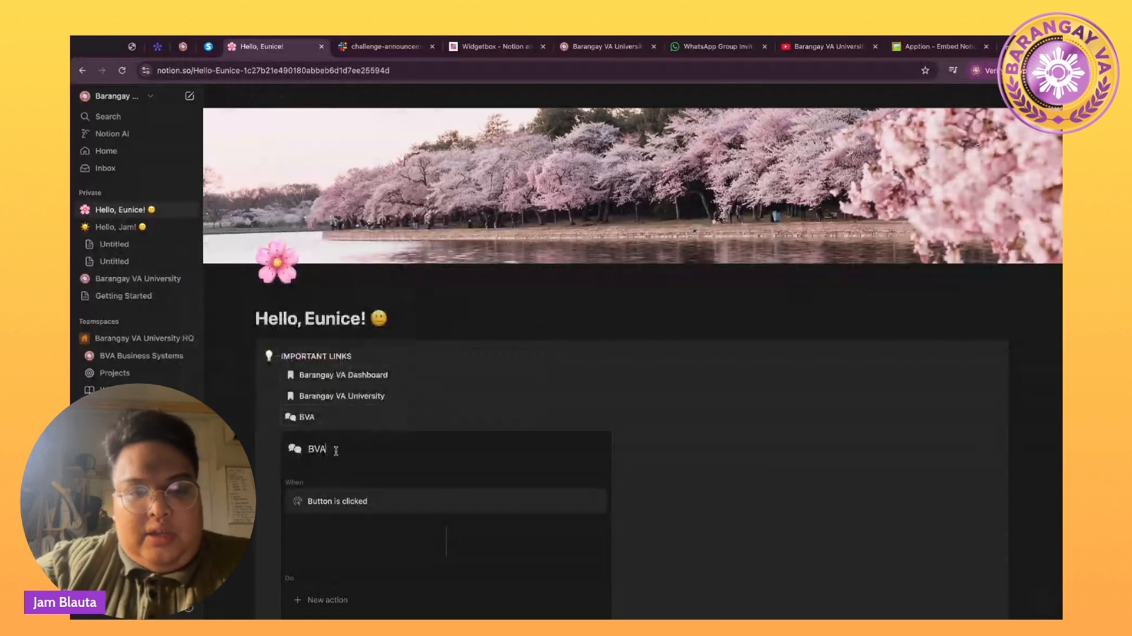
type(" What'")
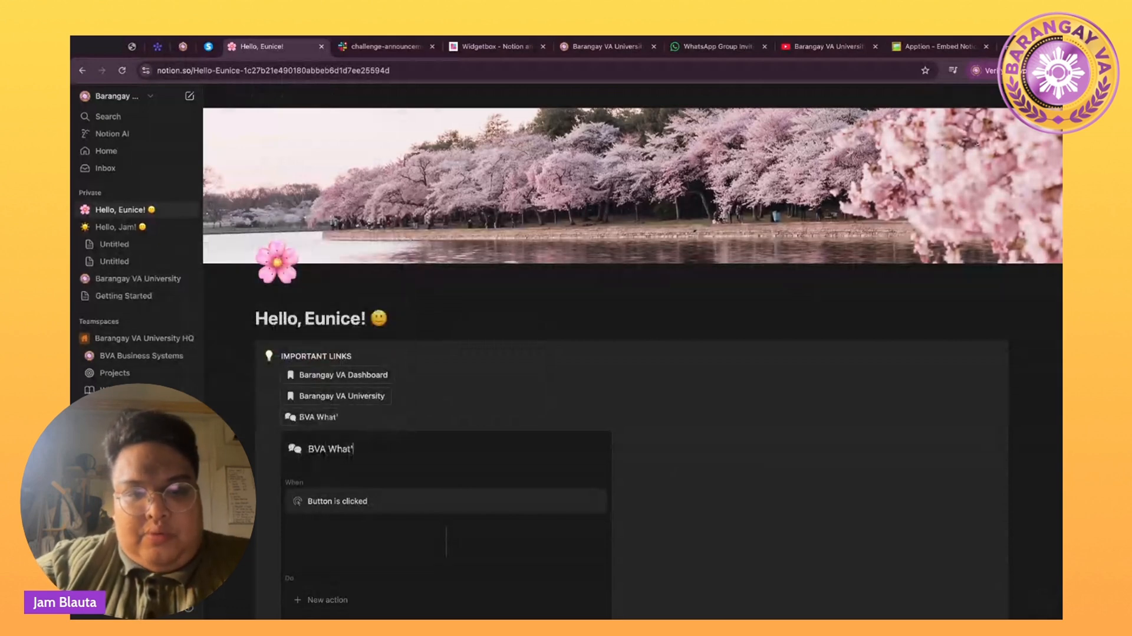
type("s App")
Give BVA What's App an Open page, form, or URL action pointing to the WhatsApp invite link.
scroll(324, 484, "down", 3)
left_click(323, 481)
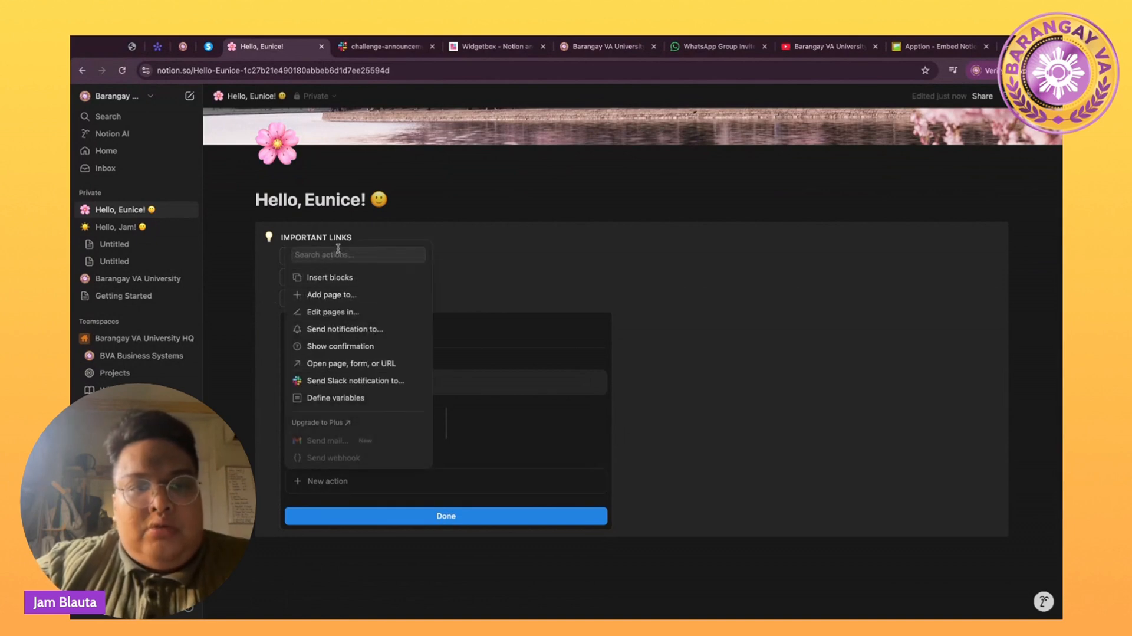
left_click(338, 253)
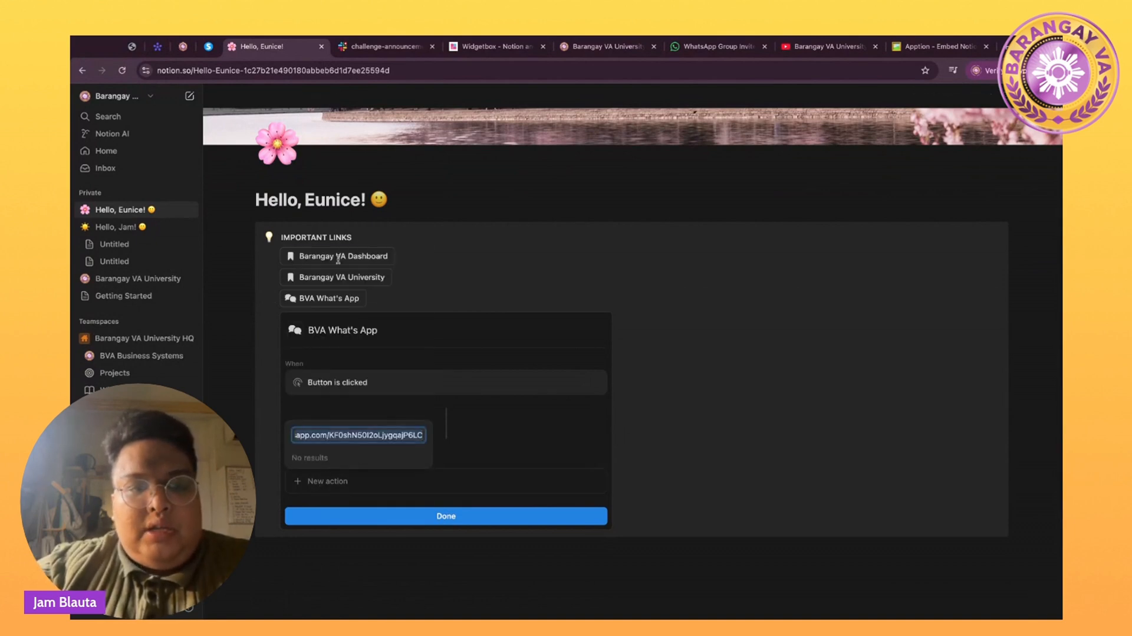
key("ctrl+a")
key("BackSpace")
left_click(332, 365)
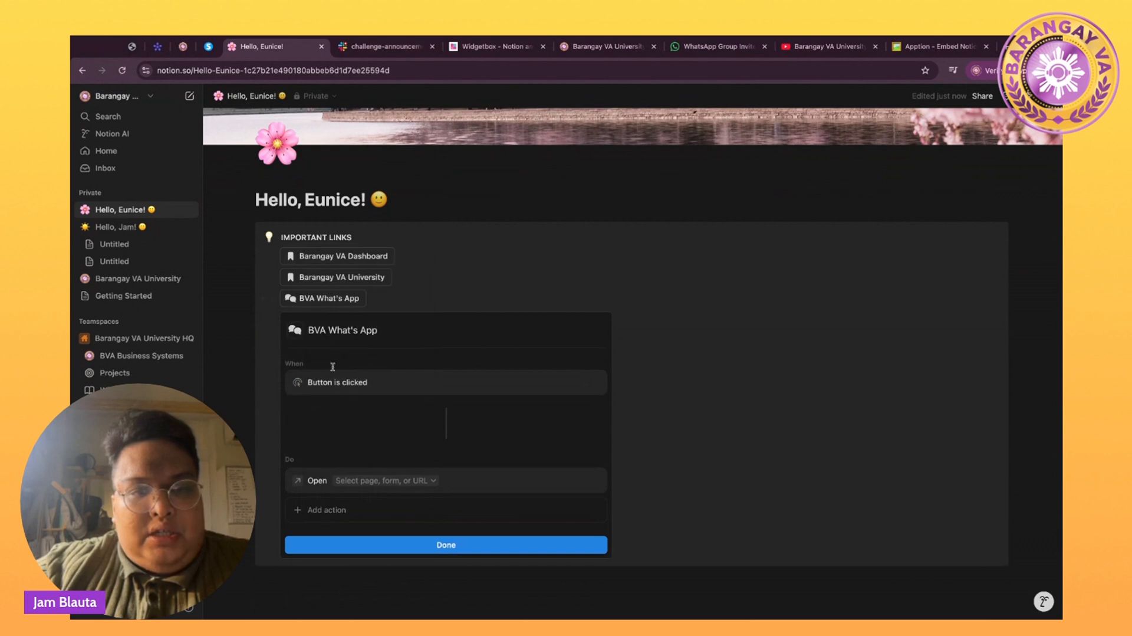
left_click(356, 482)
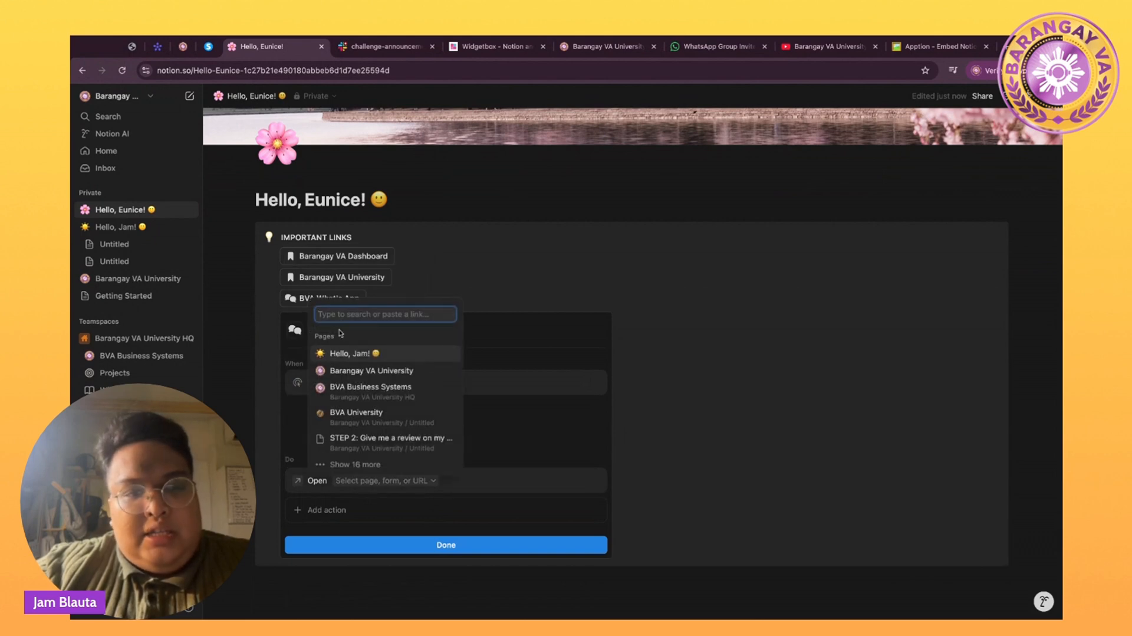
key("ctrl+v")
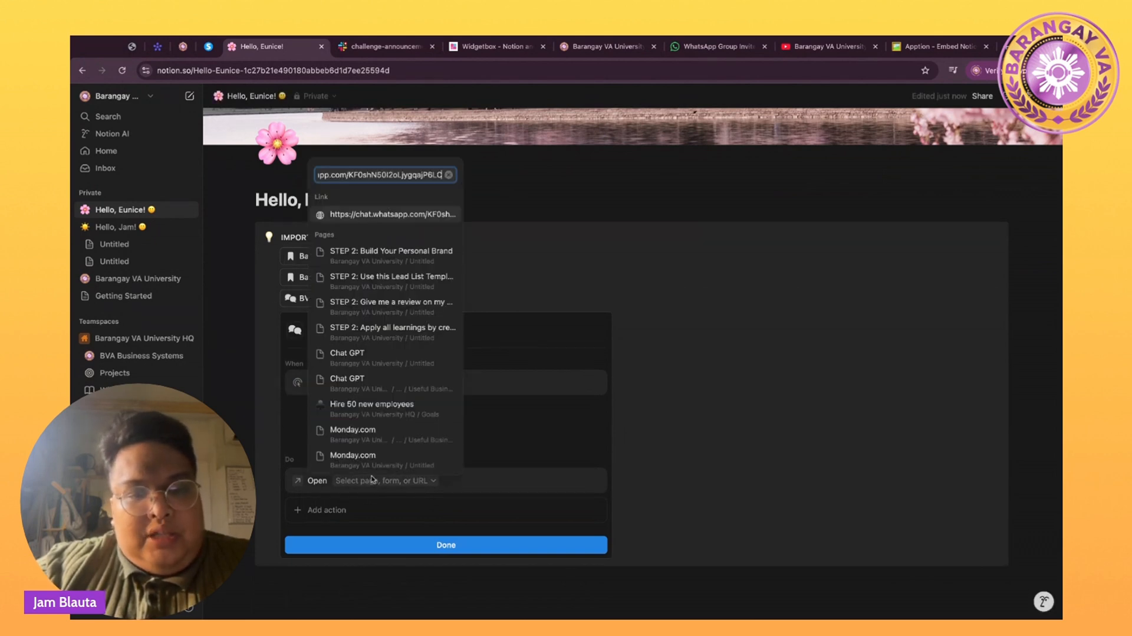
left_click(378, 510)
left_click(386, 546)
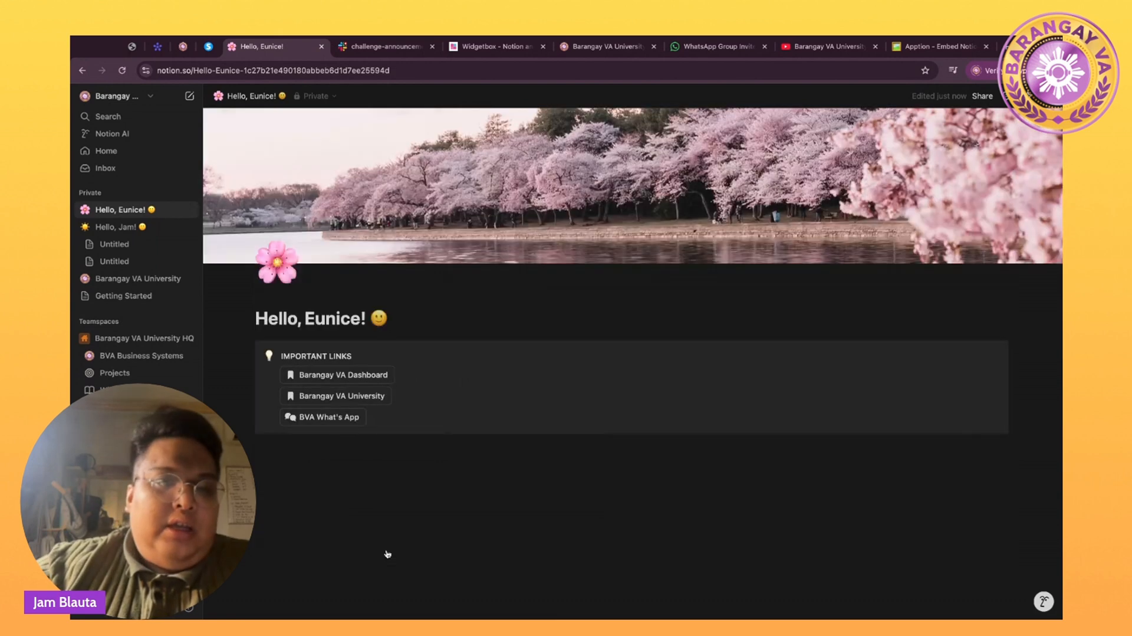
Copy the Barangay VA Challenge Hub invite link from Slack's Invite people dialog.
left_click(376, 48)
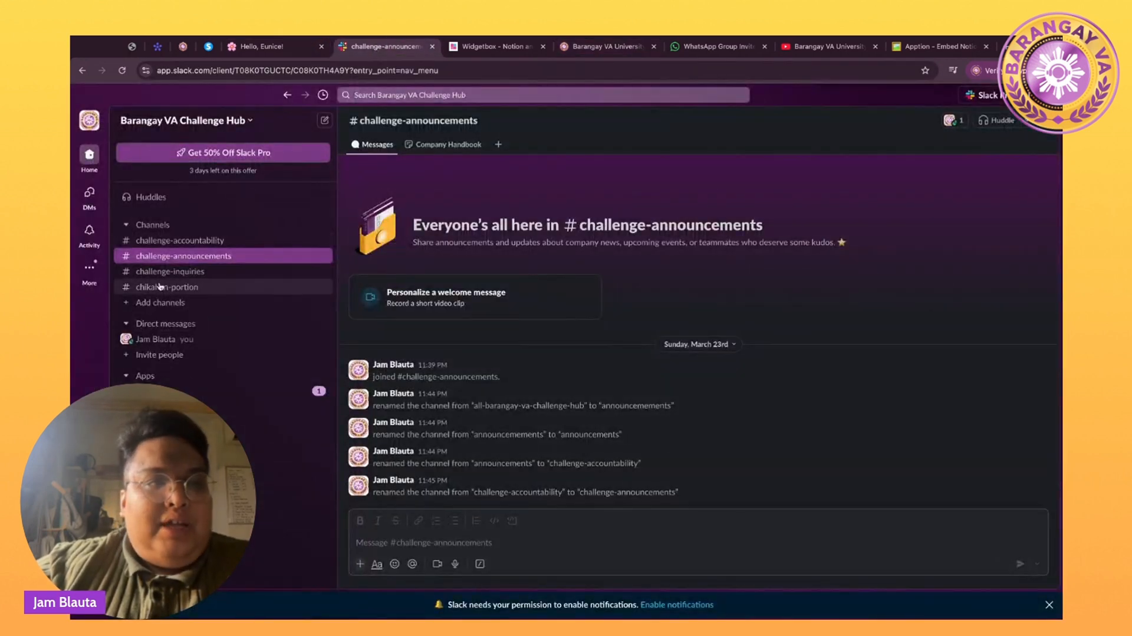
left_click(149, 355)
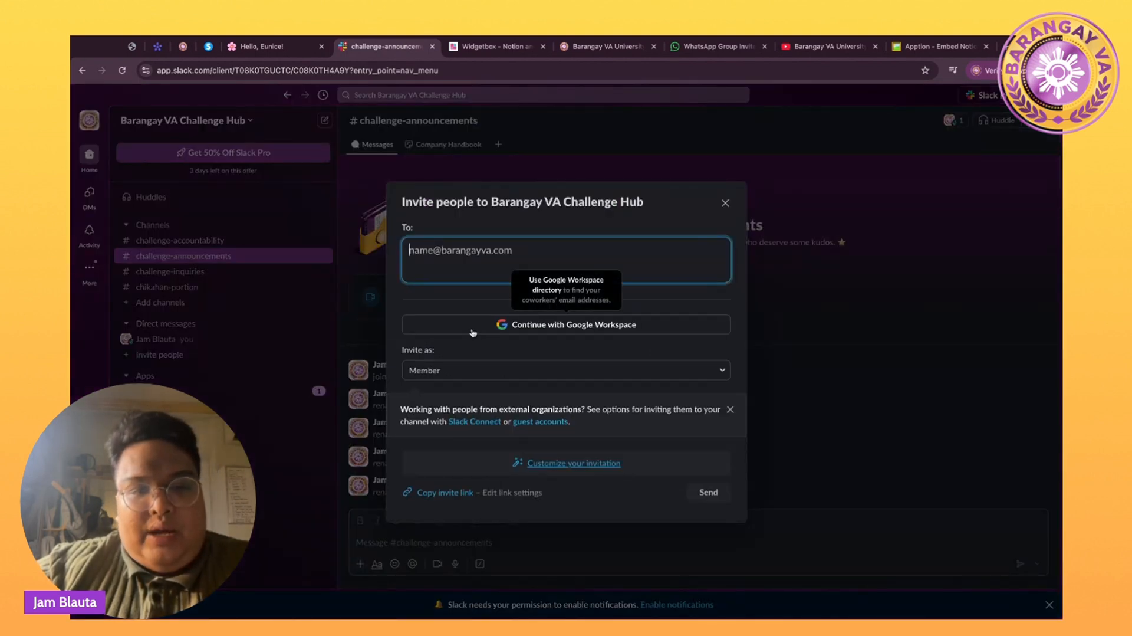
left_click(445, 491)
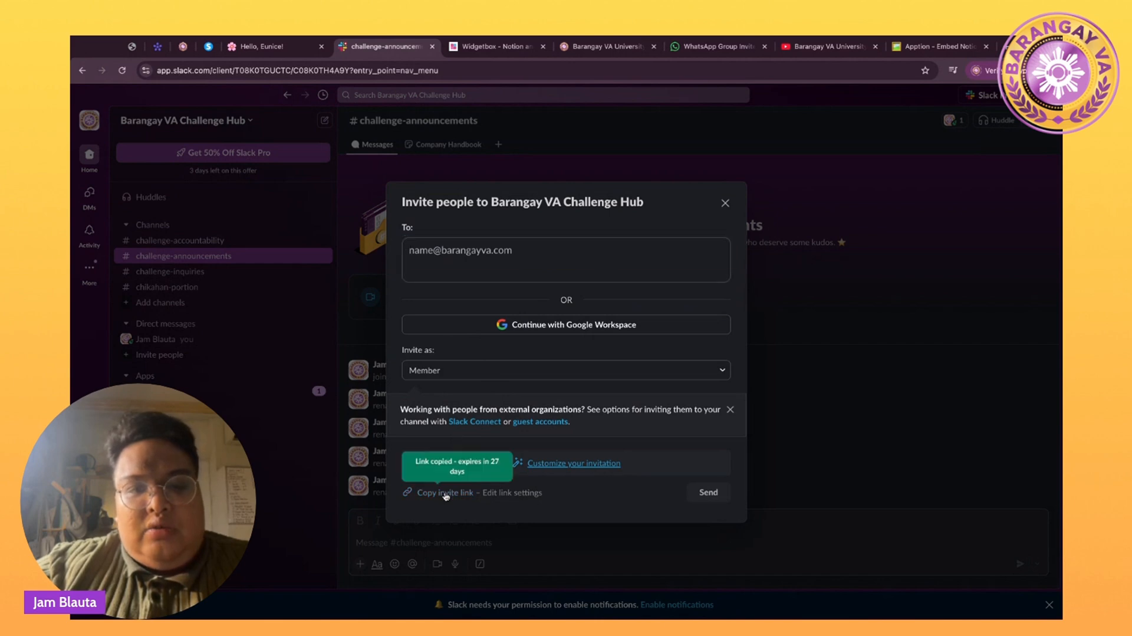
left_click(725, 203)
left_click(294, 44)
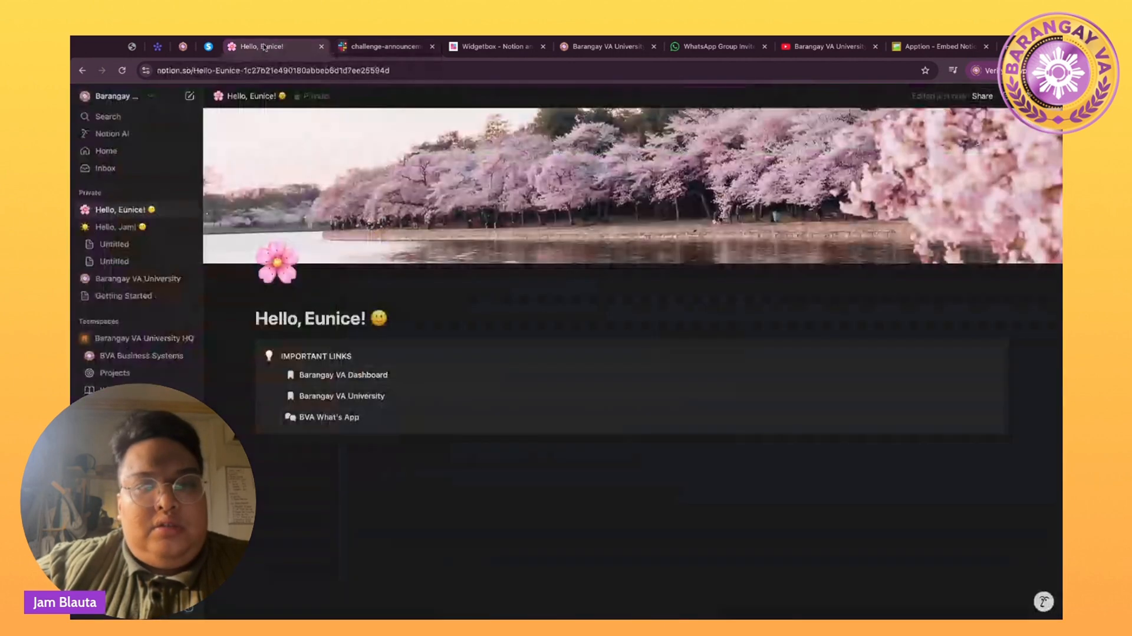
Add a button below BVA What's App with a speech-bubble icon named BVA Slack Channel.
left_click(403, 424)
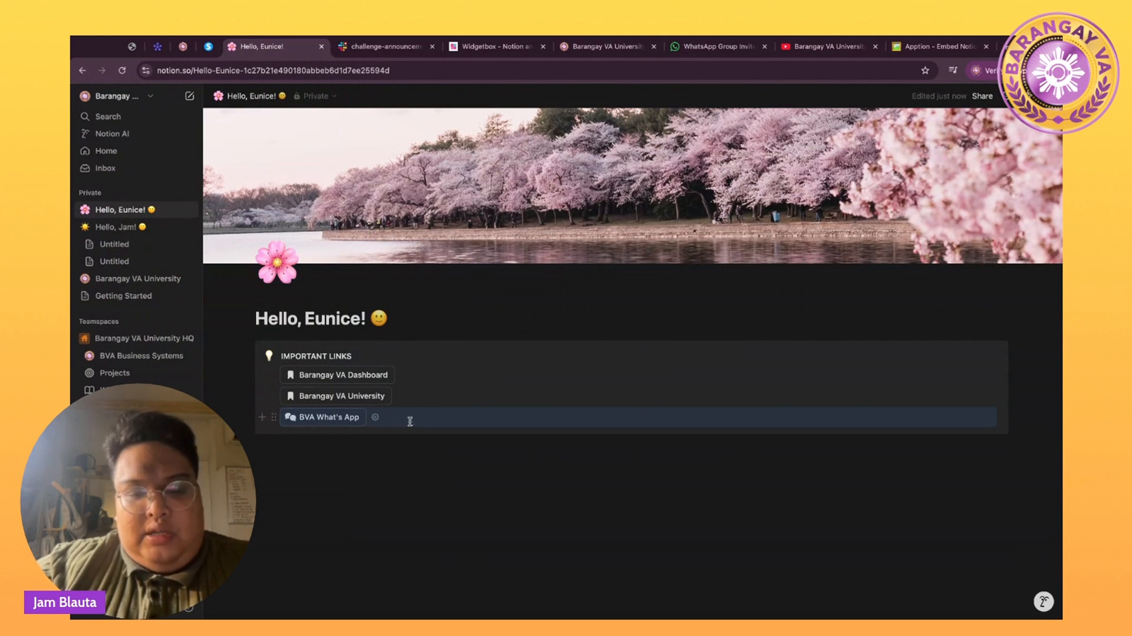
key("Return")
type("/bu")
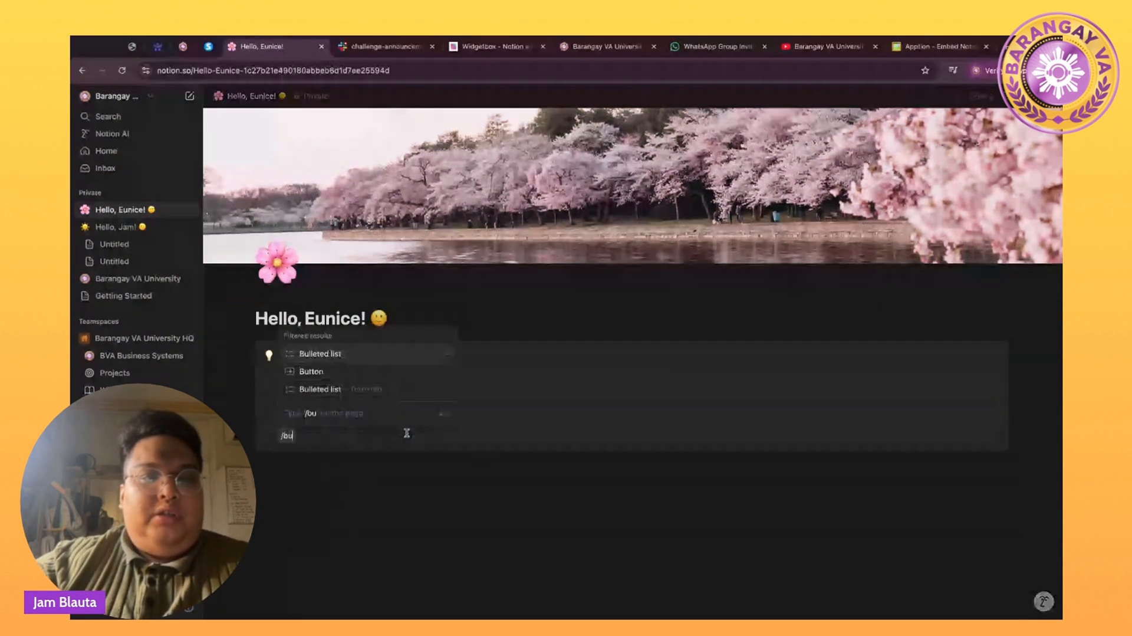
left_click(311, 371)
left_click(295, 469)
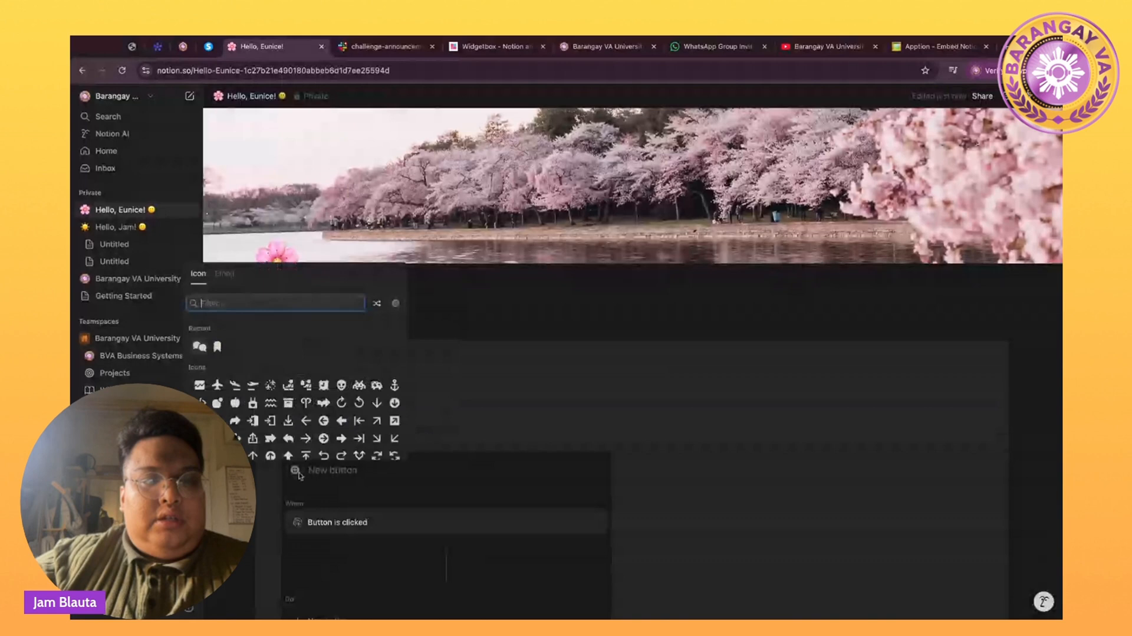
left_click(201, 347)
left_click(201, 367)
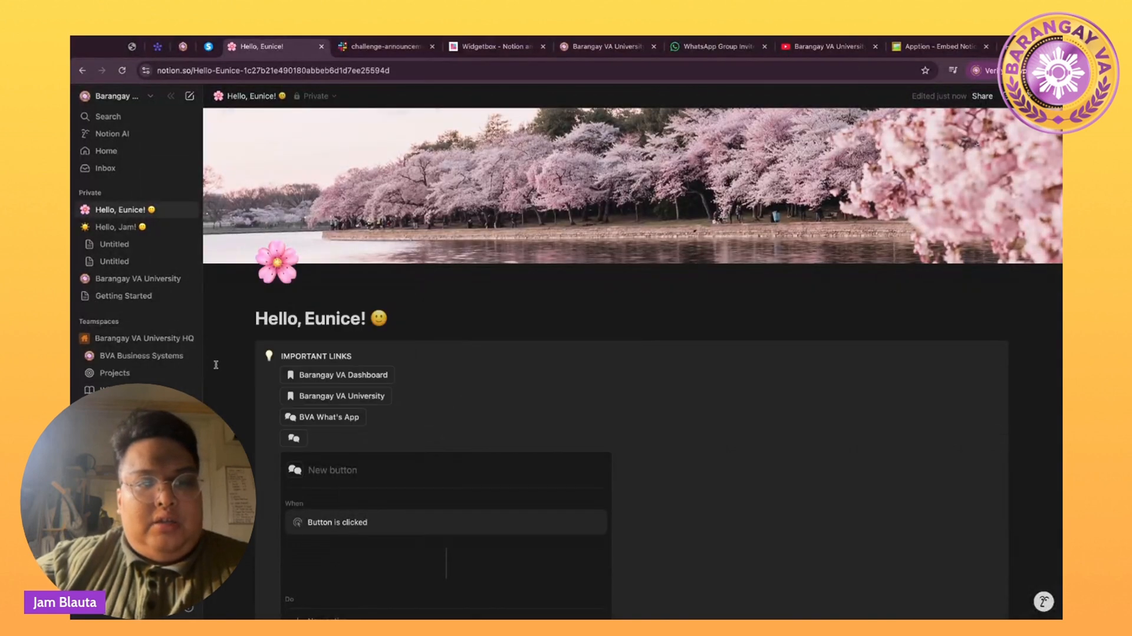
type("BVA")
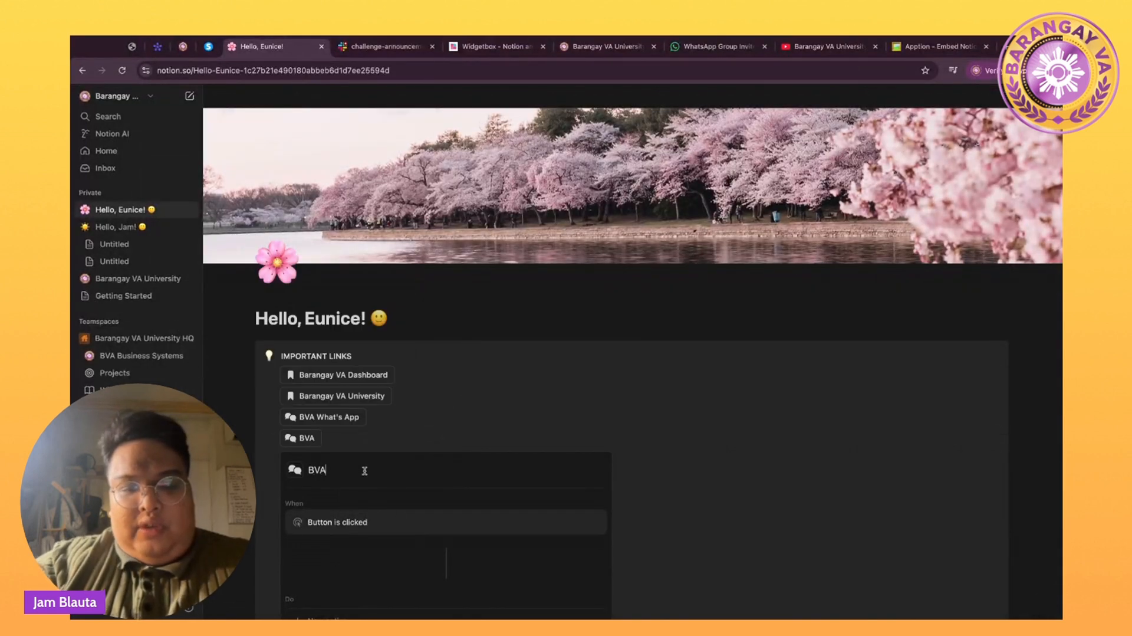
type(" Slack Channel")
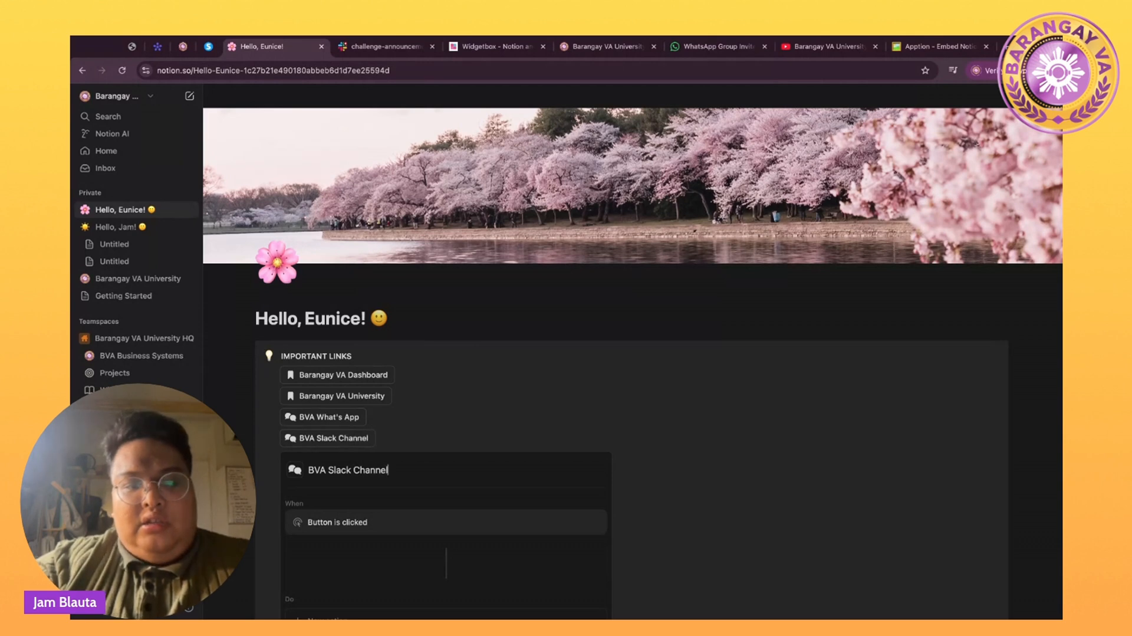
Make BVA Slack Channel open the copied Slack invite link.
scroll(339, 519, "down", 2)
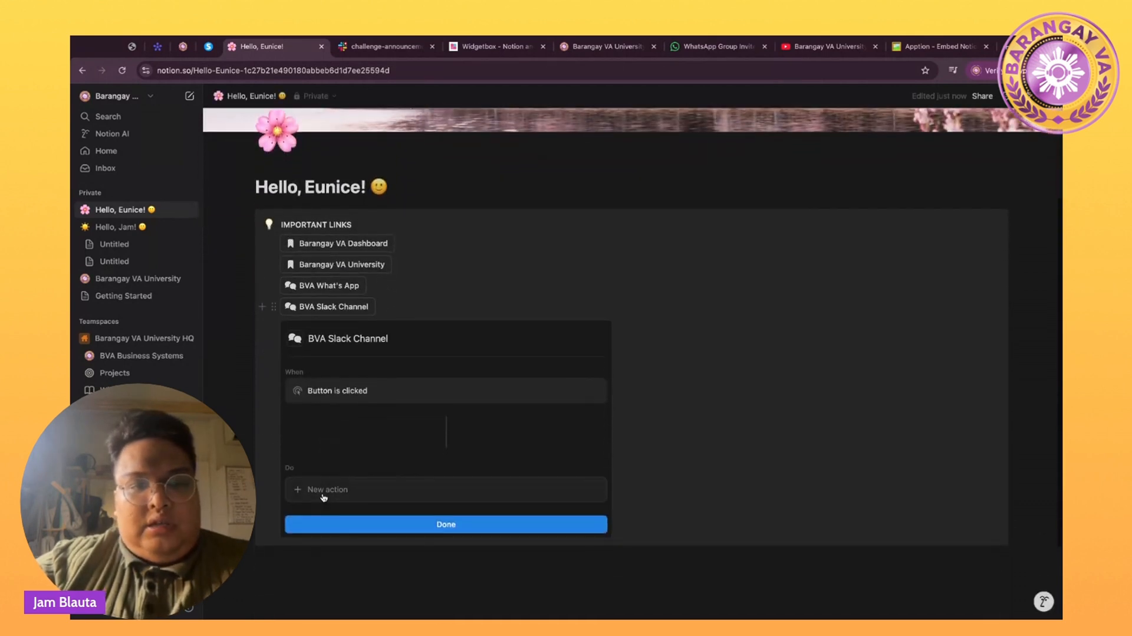
left_click(324, 498)
left_click(348, 371)
left_click(345, 490)
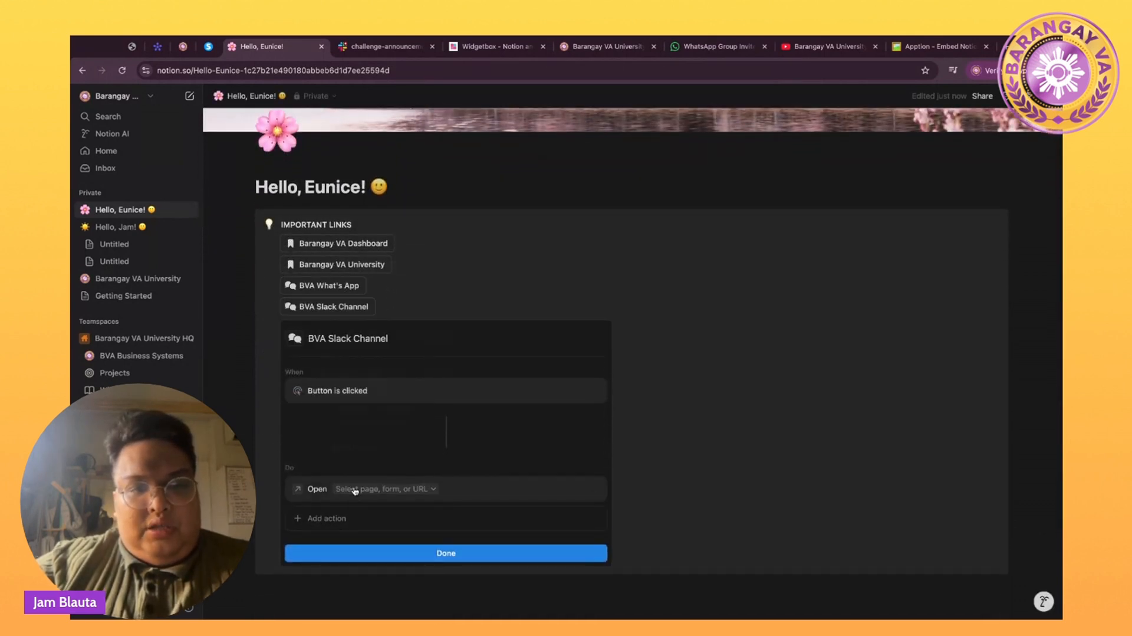
key("ctrl+v")
key("Return")
left_click(355, 489)
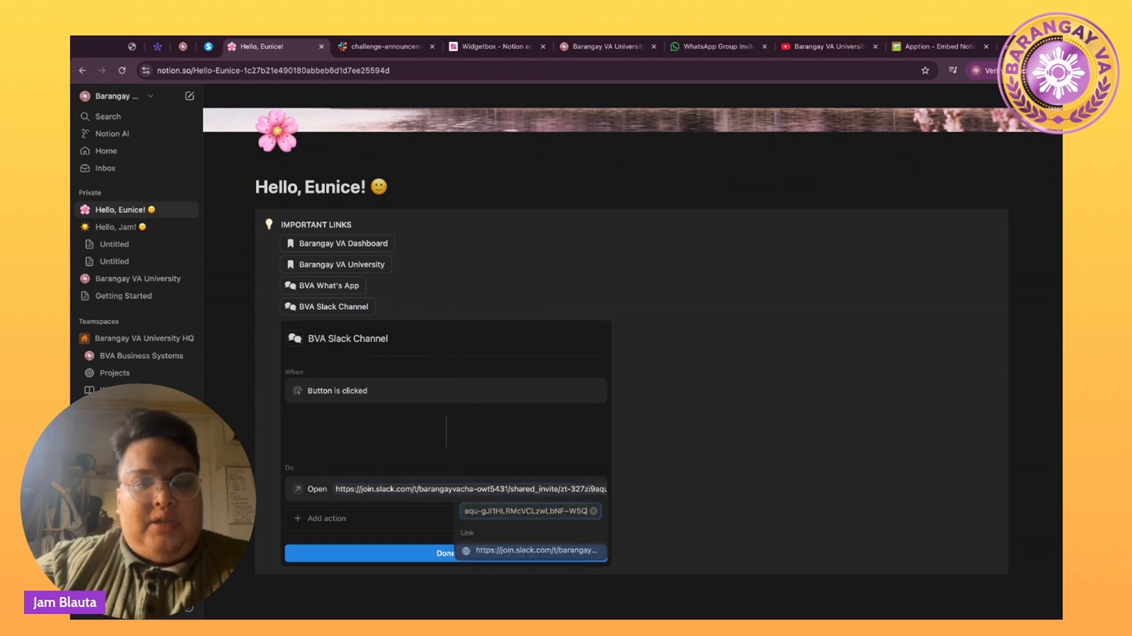
key("Escape")
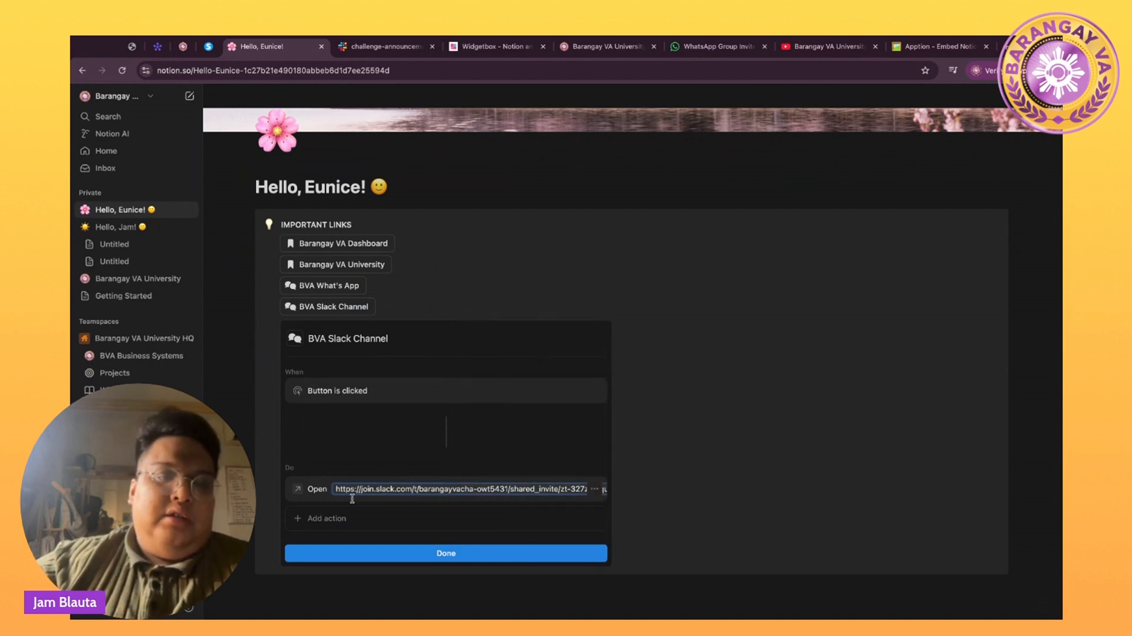
left_click(365, 553)
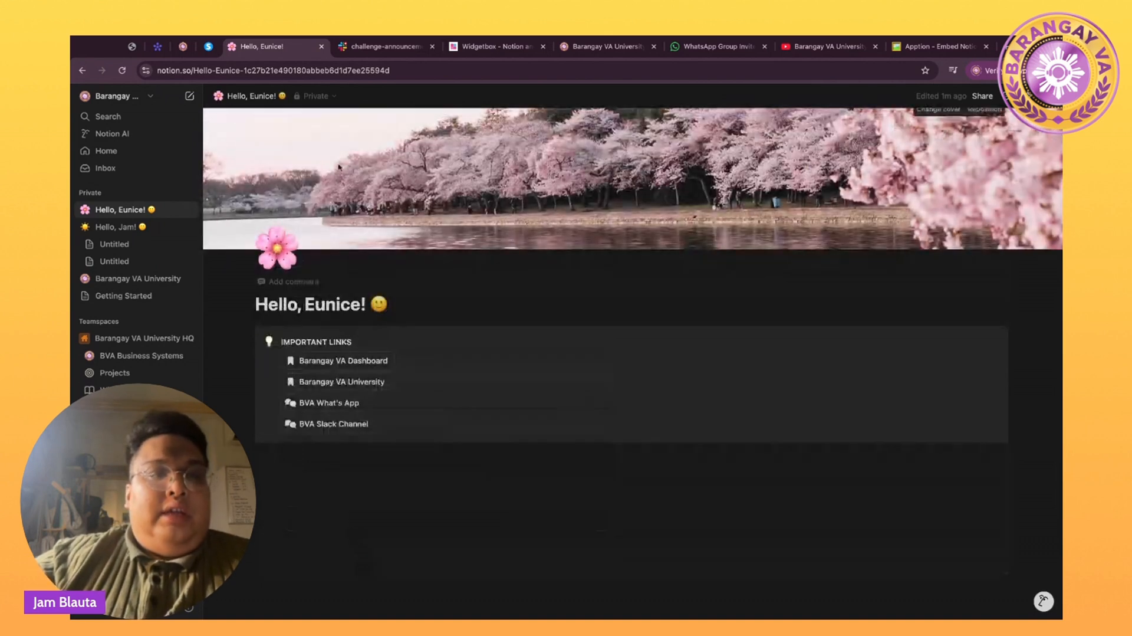
Add a new button named 'BVA Podcast' with a microphone icon below BVA Slack Channel.
left_click(130, 226)
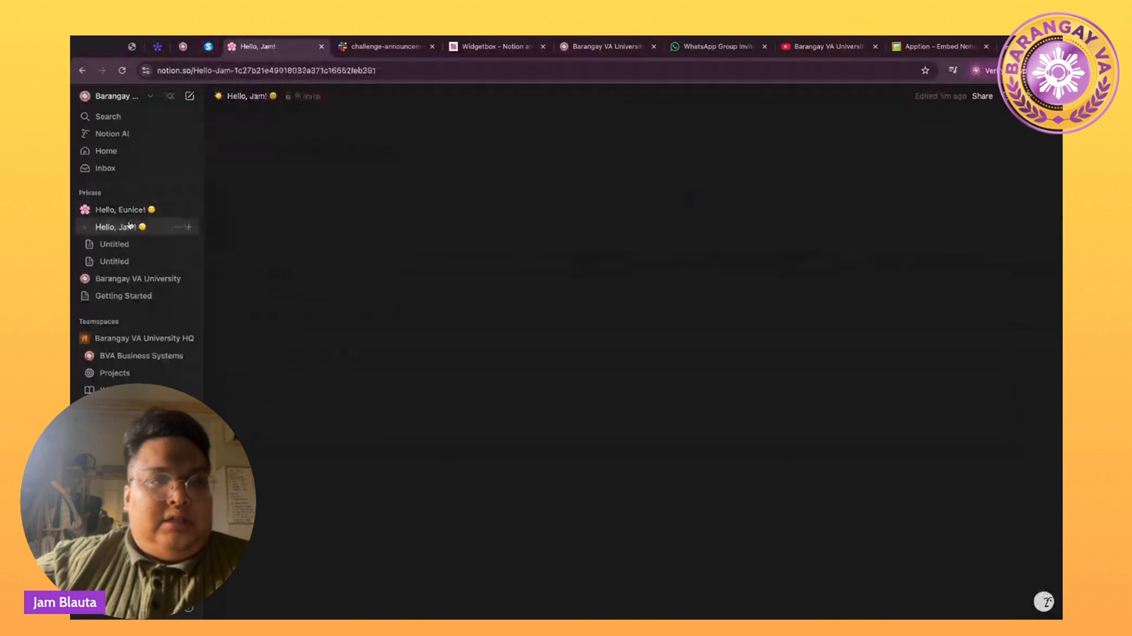
left_click(130, 211)
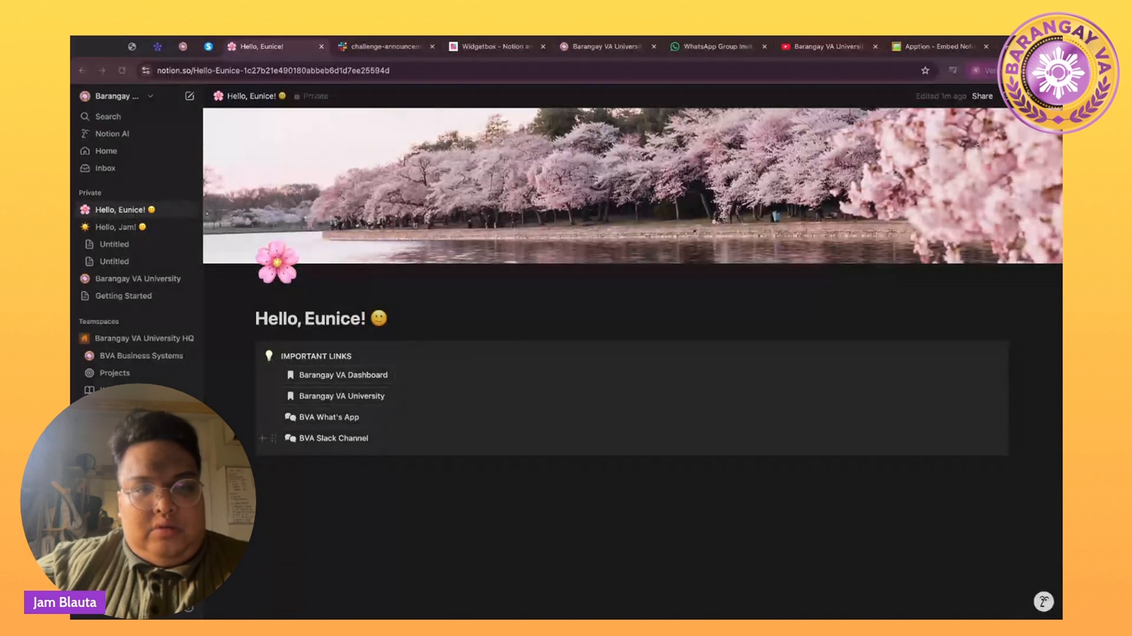
left_click(432, 440)
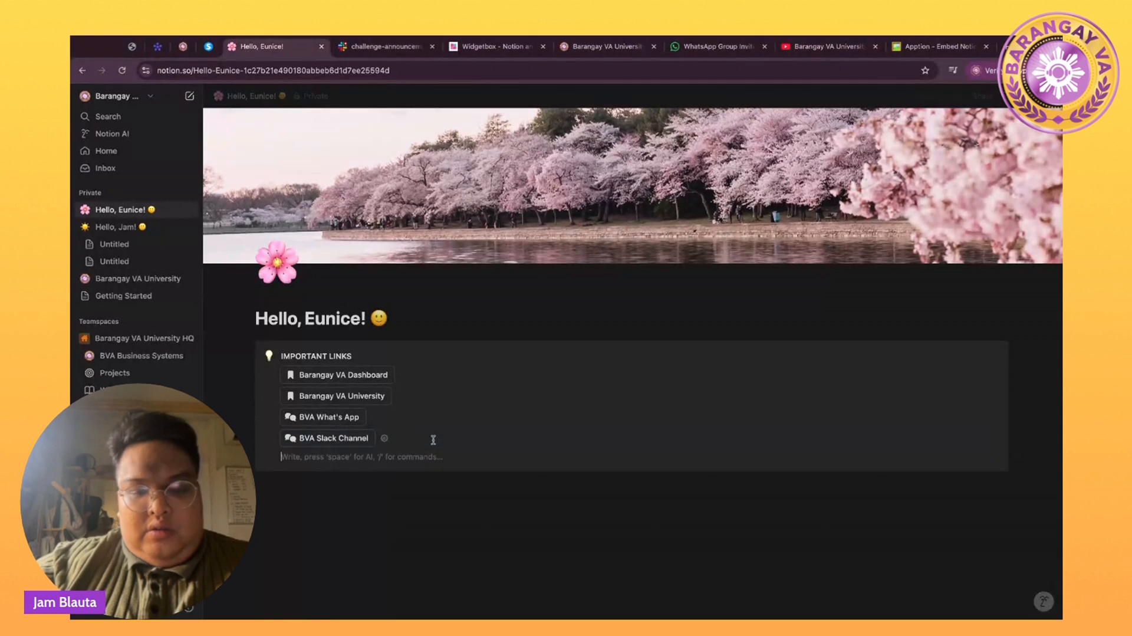
type("/button")
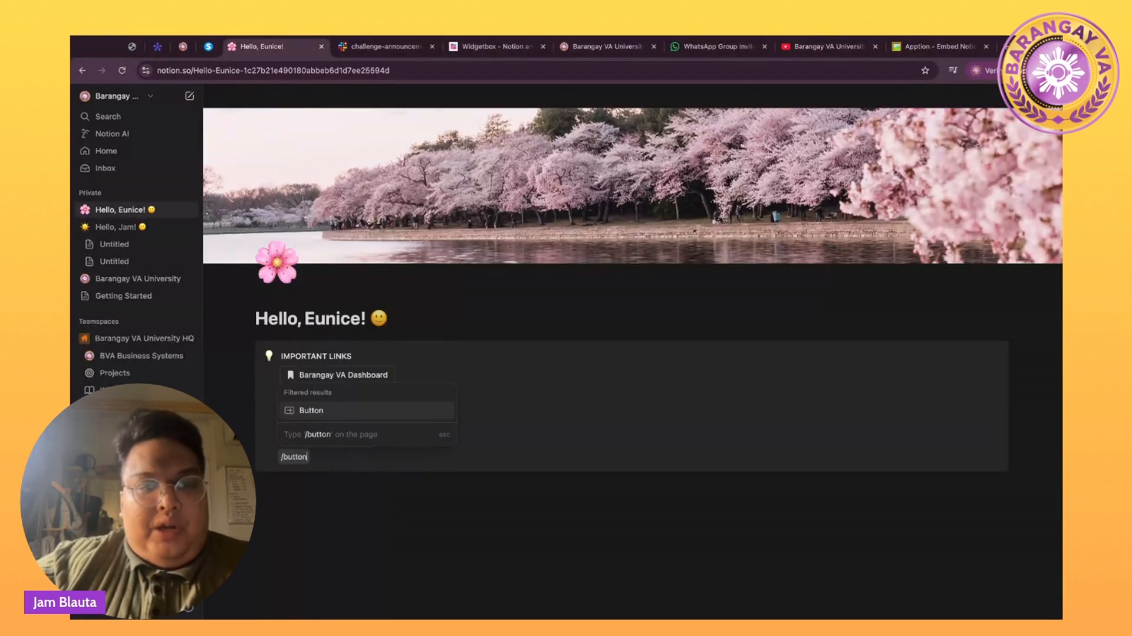
left_click(374, 409)
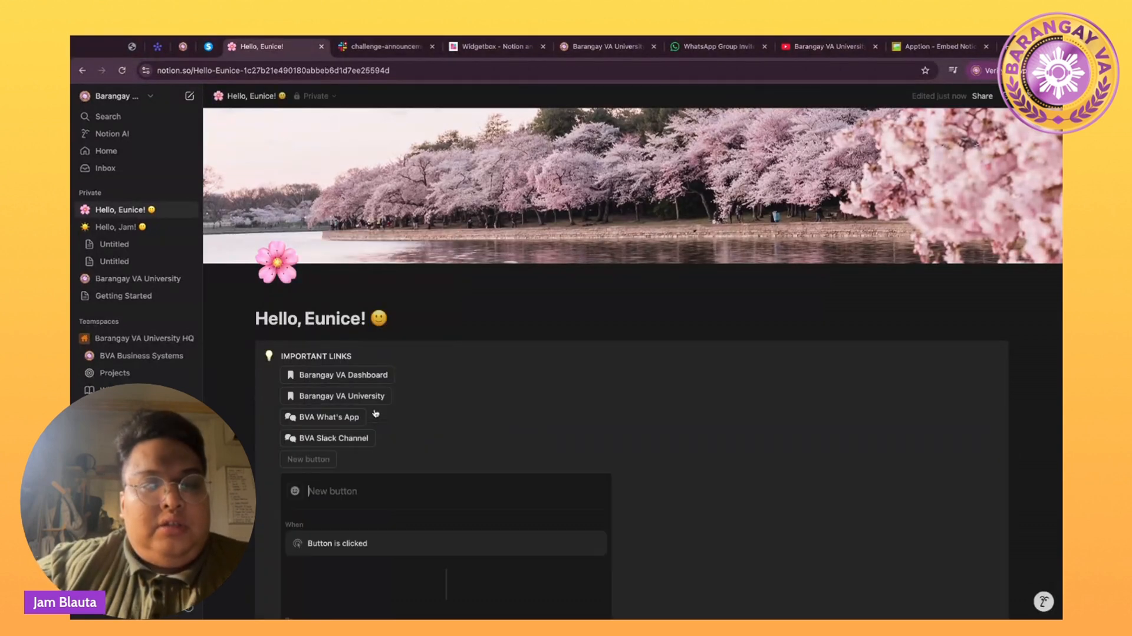
left_click(295, 491)
type("mic")
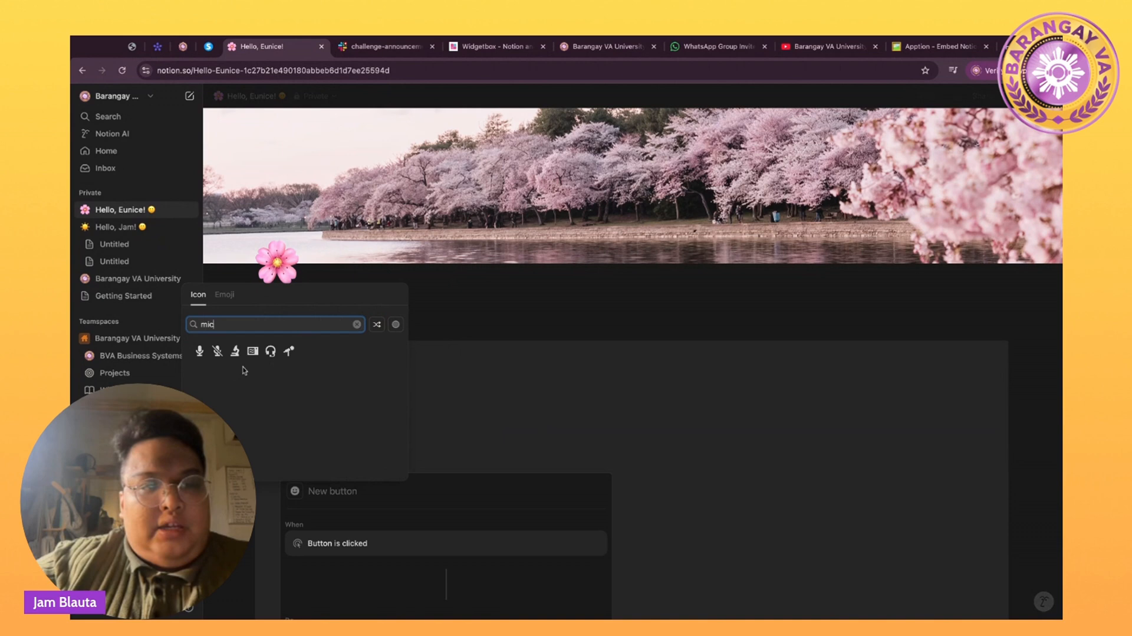
left_click(201, 370)
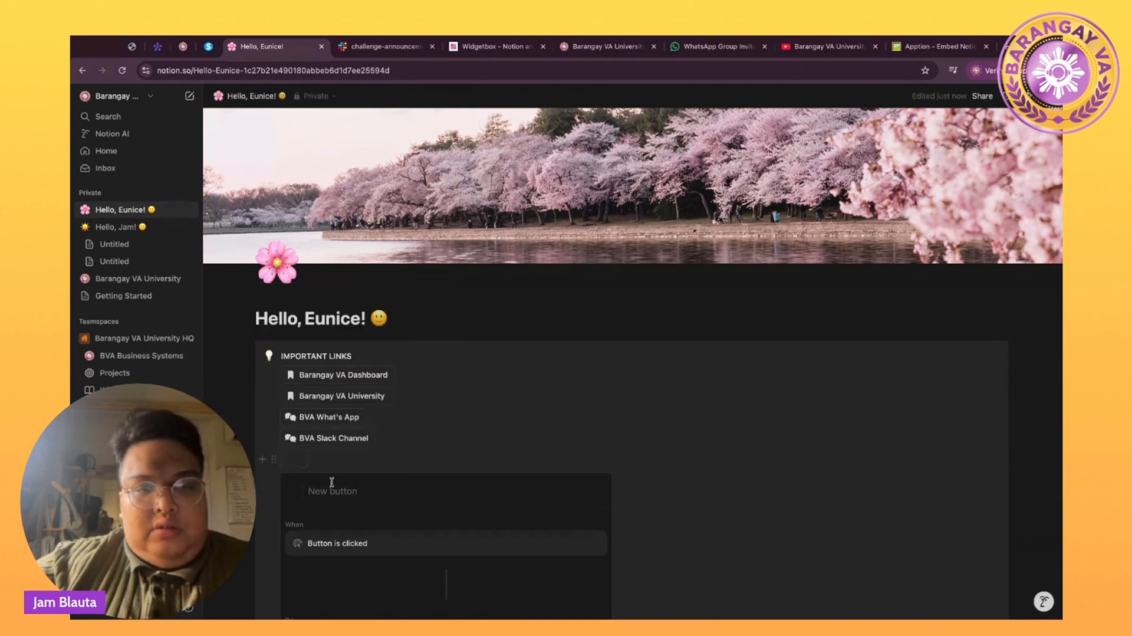
left_click(332, 482)
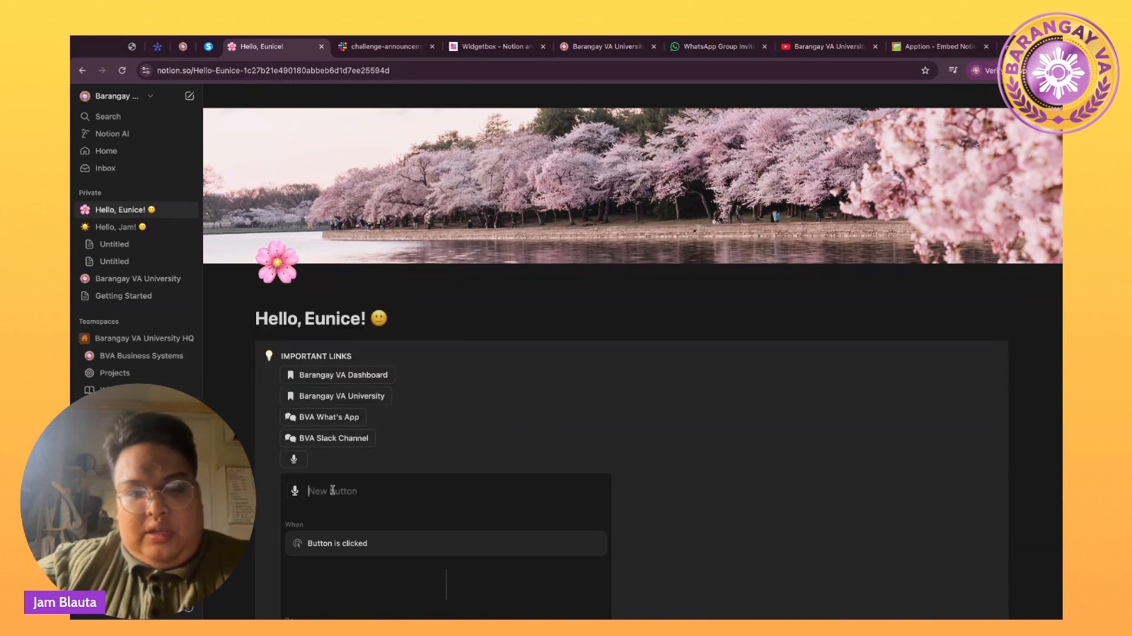
type("BVA Podcast")
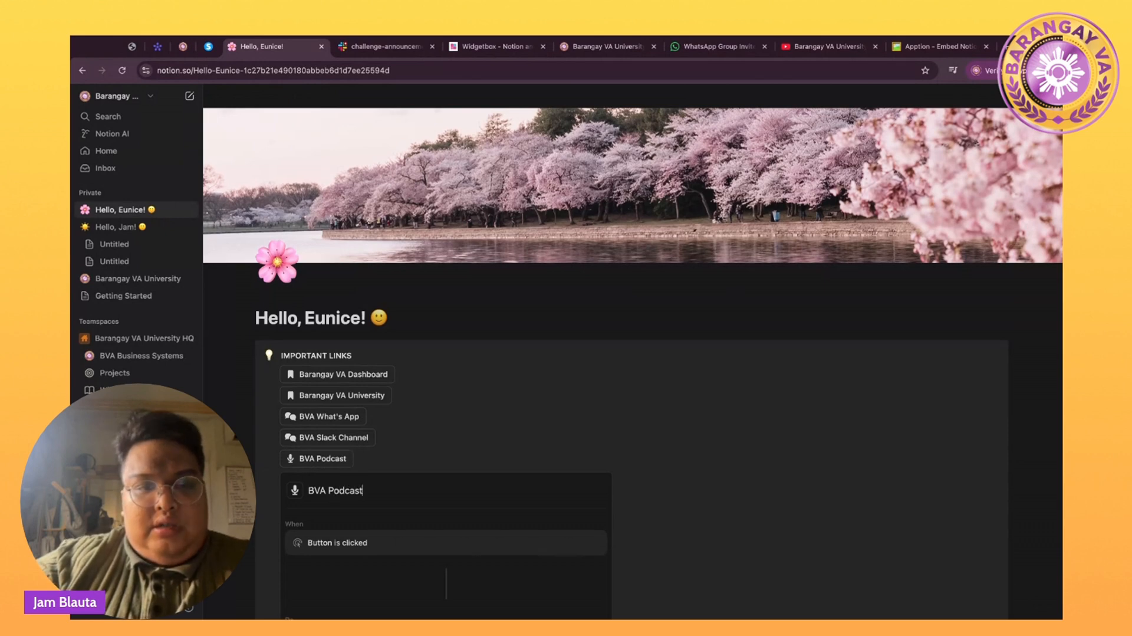
Give BVA Podcast an Open action targeting the pasted Spotify show link, then finish editing.
scroll(630, 354, "down", 1)
scroll(353, 503, "down", 2)
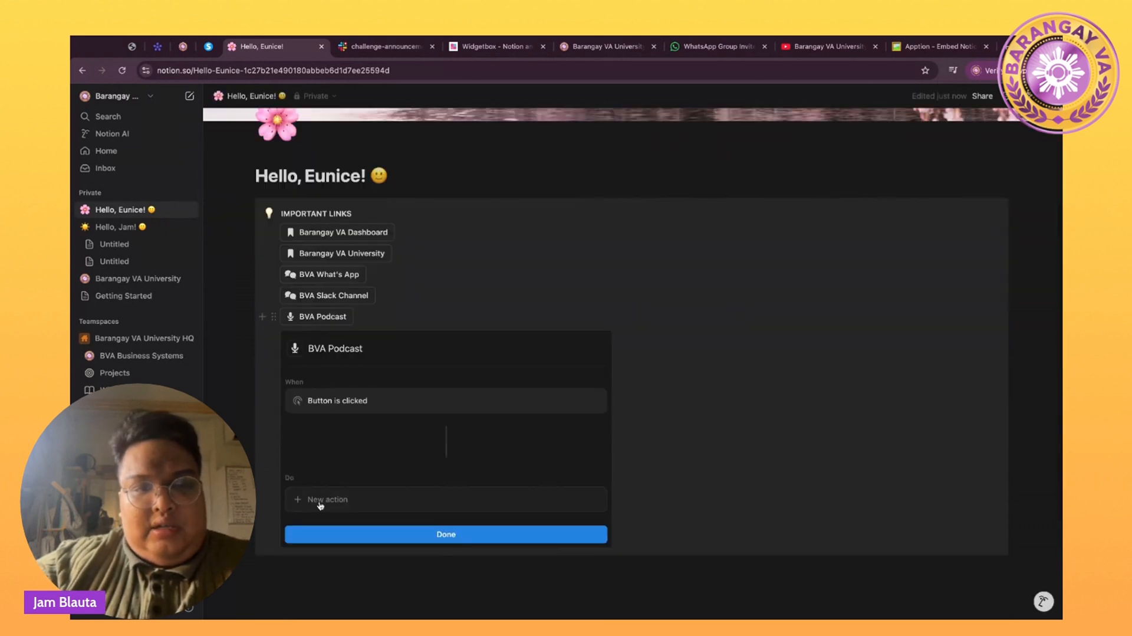
left_click(330, 503)
left_click(329, 382)
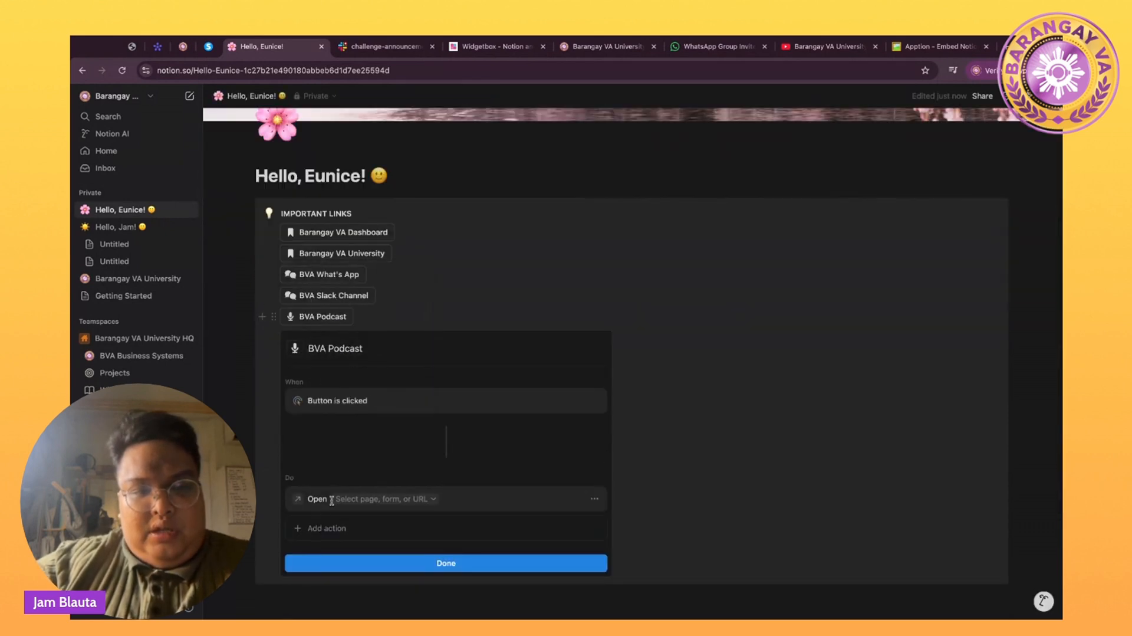
left_click(355, 498)
key("super+v")
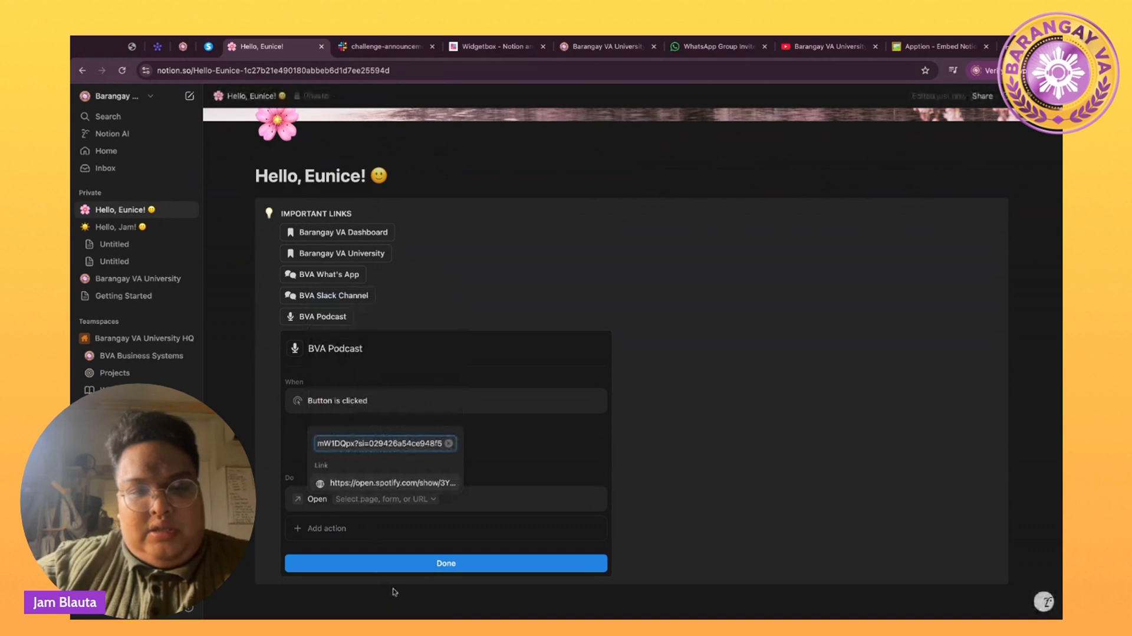
left_click(401, 569)
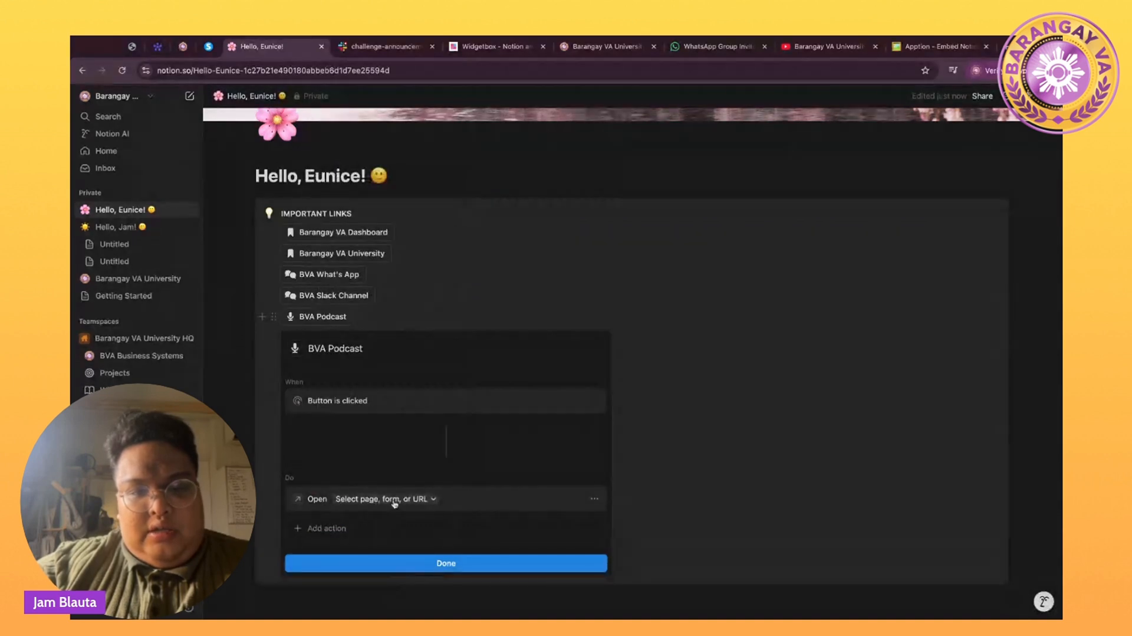
left_click(391, 501)
key("super+v")
key("Return")
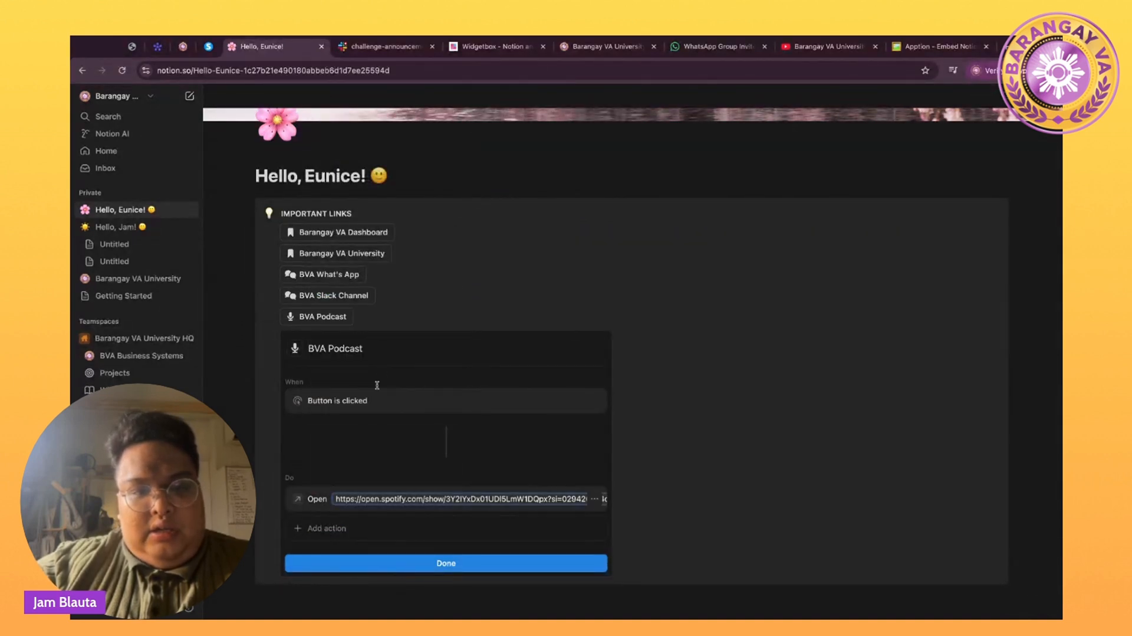
left_click(375, 563)
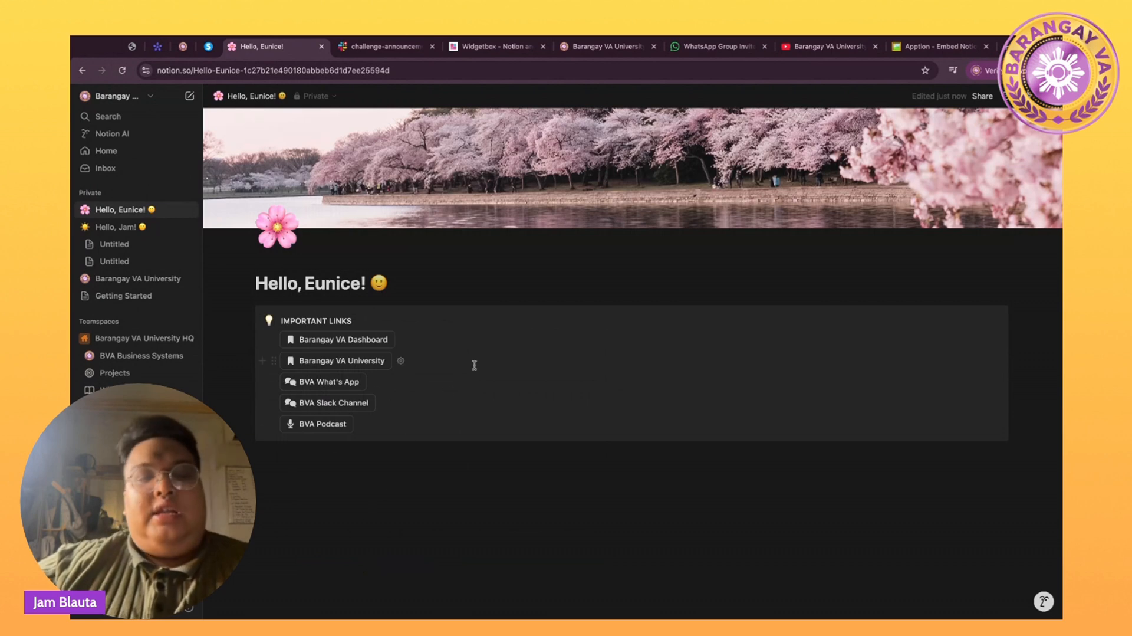
Copy the Untitled Digital Clock widget's URL from WidgetBox and return to Hello, Eunice!
left_click(308, 472)
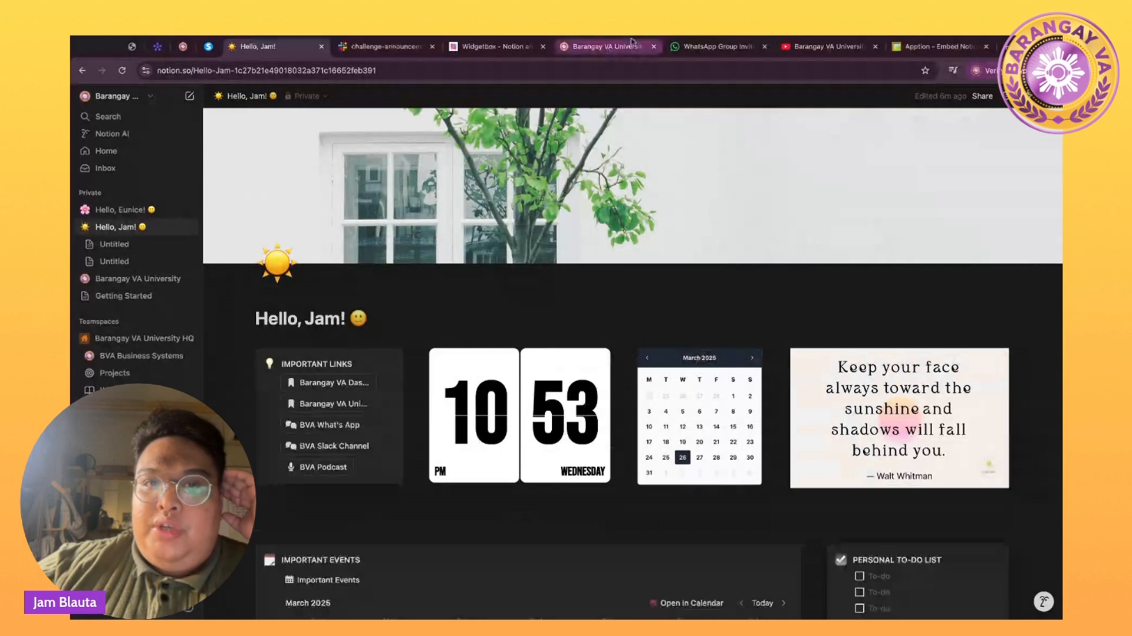
left_click(514, 47)
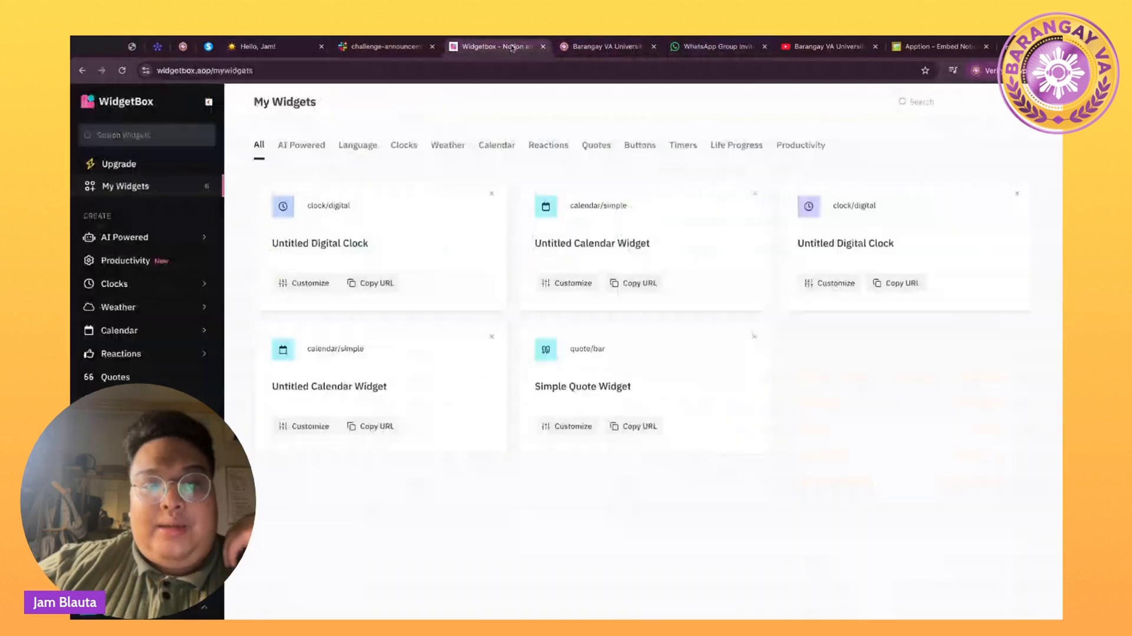
left_click(366, 295)
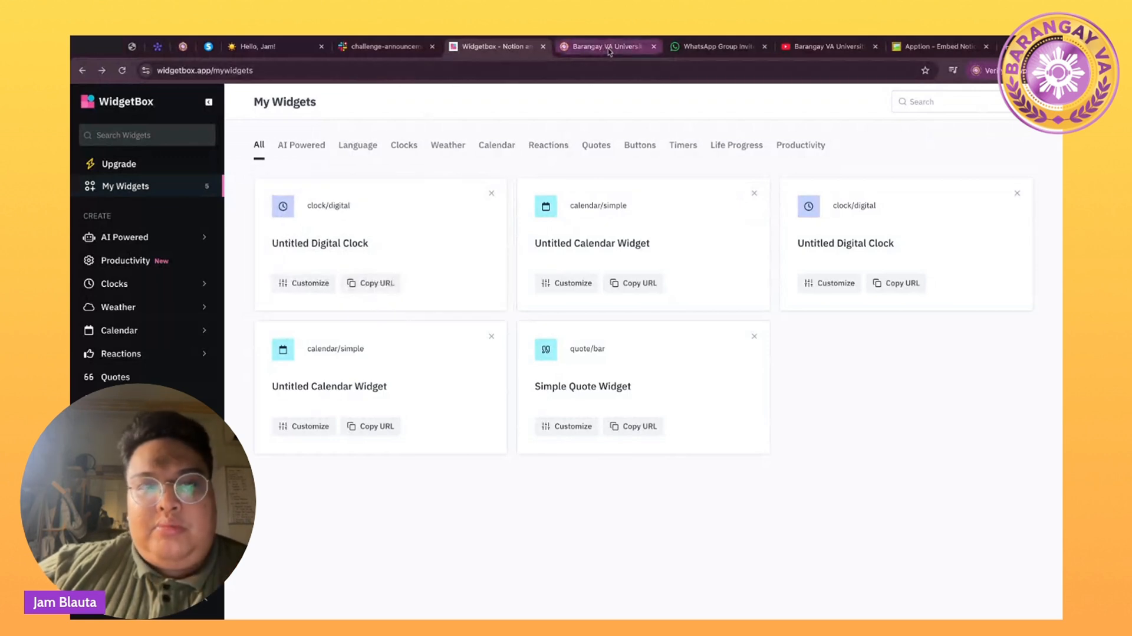
left_click(284, 47)
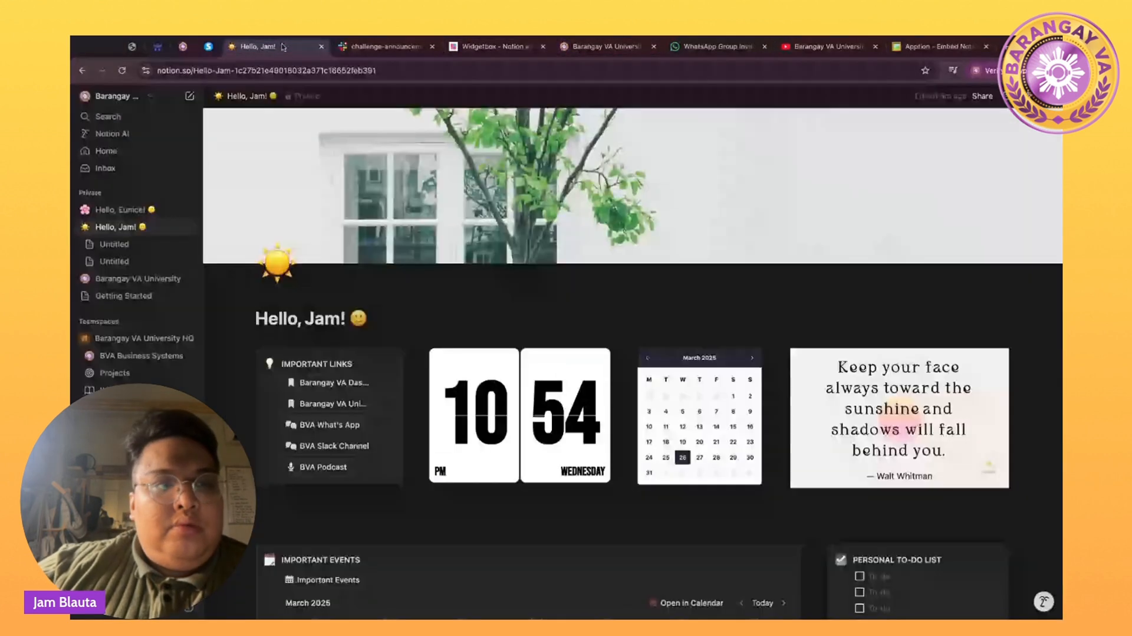
left_click(121, 209)
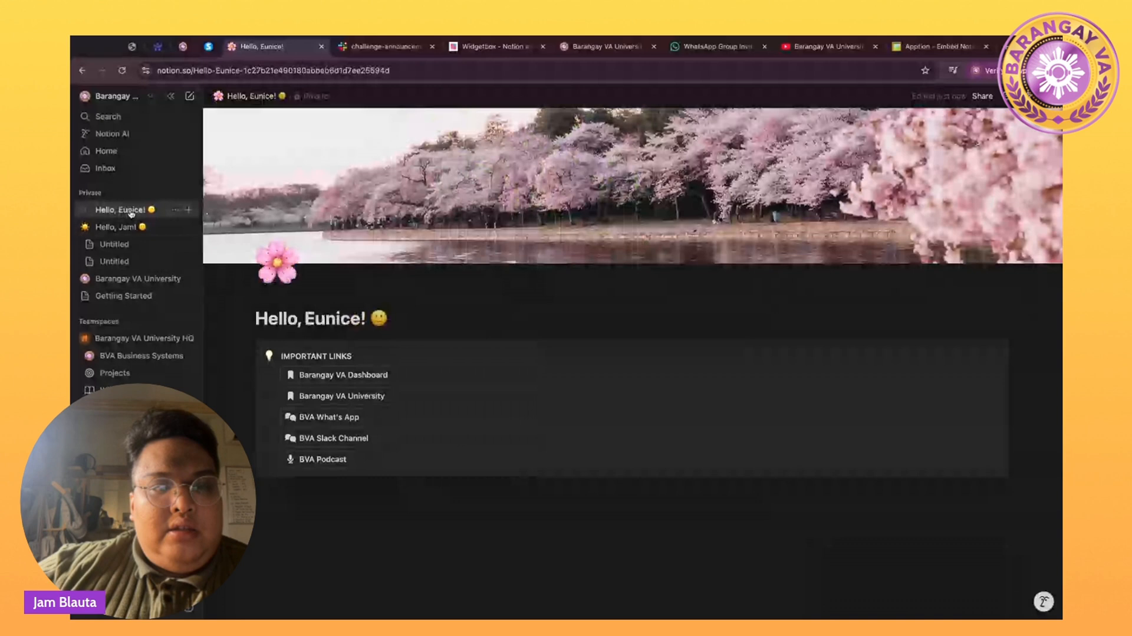
Embed the pasted flip-clock URL and place it in a column beside the narrowed Important Links callout.
left_click(273, 483)
type("/")
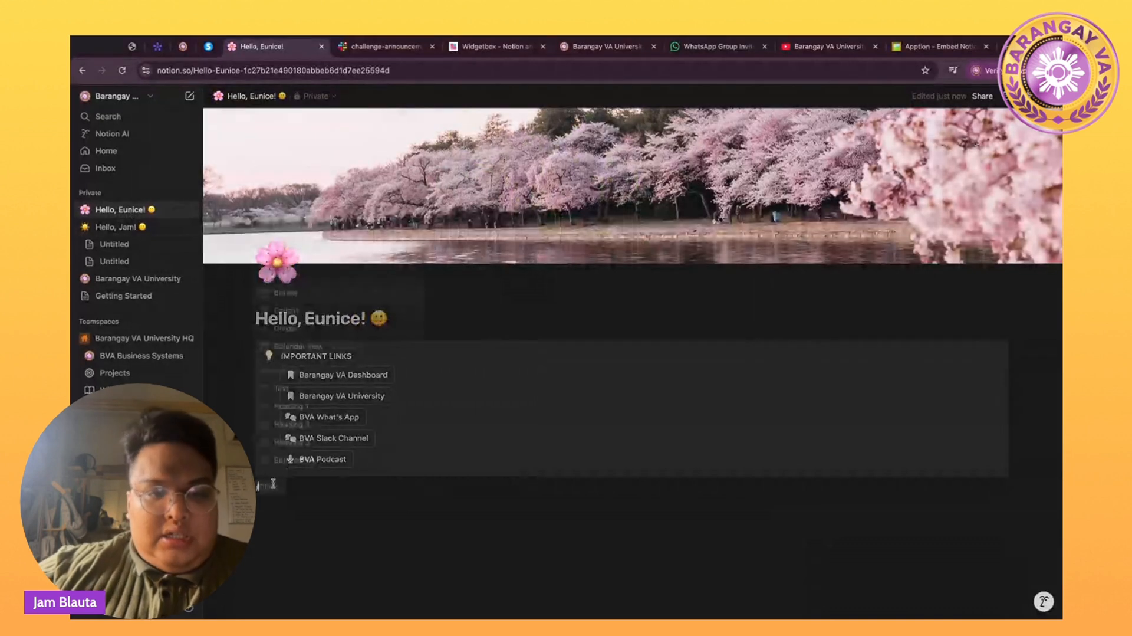
type("https://widgetbox.app/embed/clock/digital/21d0403c-b470-461b-82db-66238a7ff0b5")
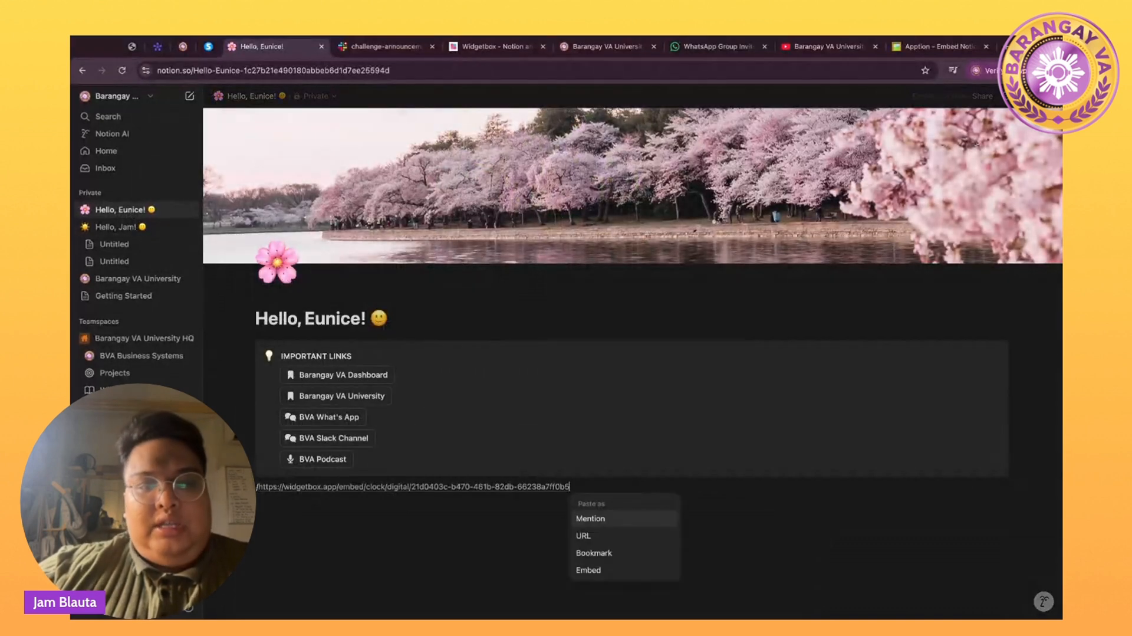
left_click(597, 573)
scroll(472, 449, "down", 3)
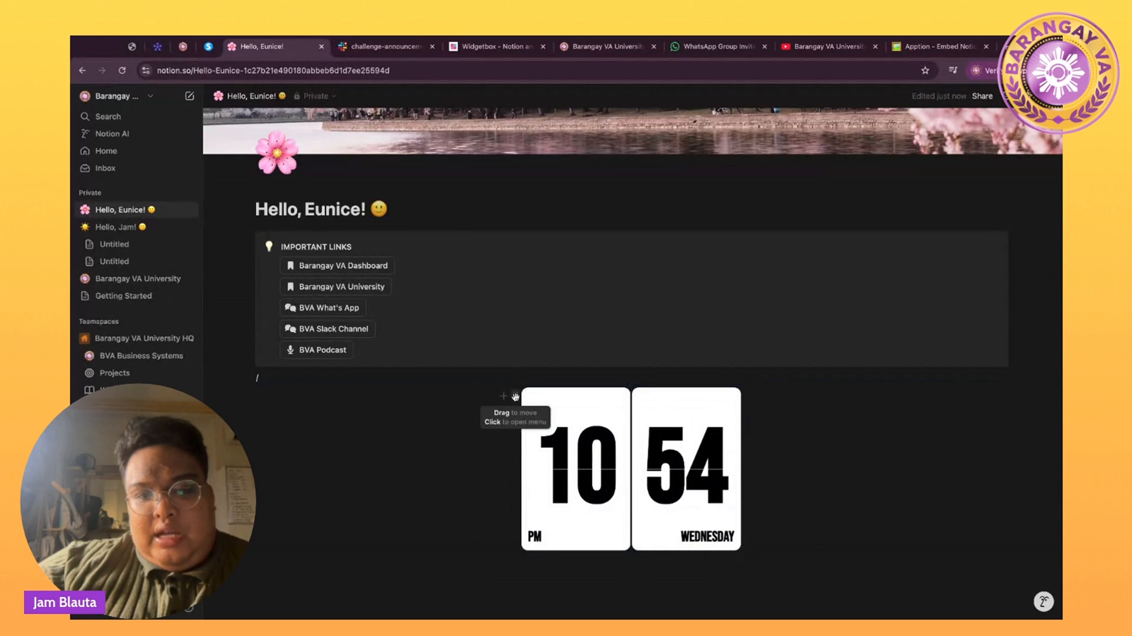
left_click_drag(516, 397, 1013, 271)
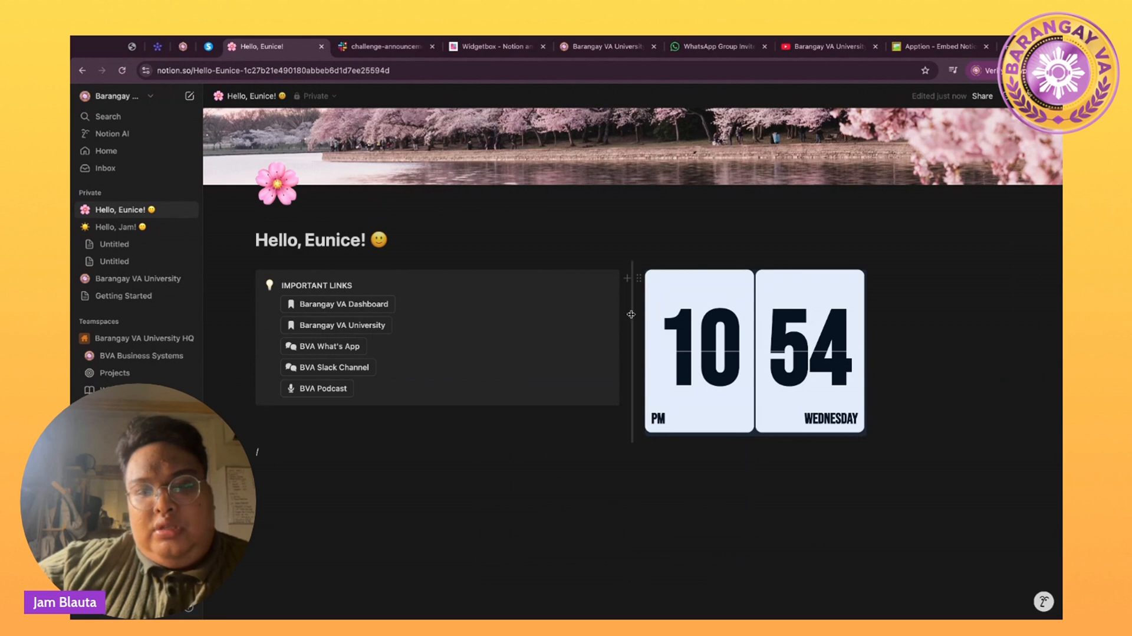
left_click_drag(630, 313, 450, 313)
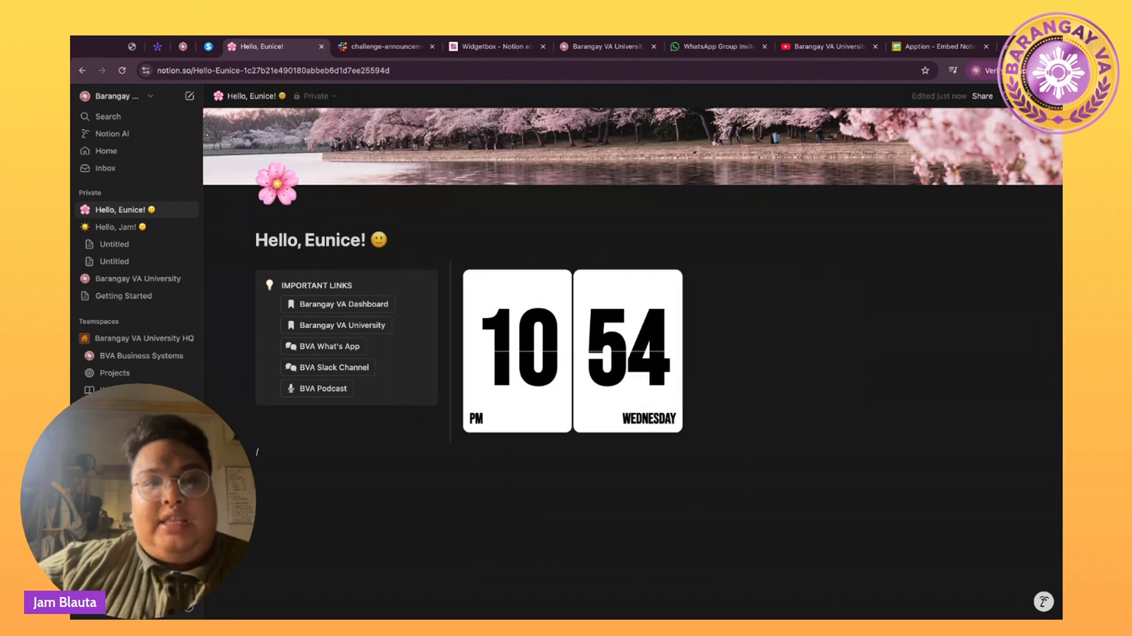
Copy the Untitled Calendar Widget URL and paste it below the links callout, replacing the leftover slash.
left_click(483, 43)
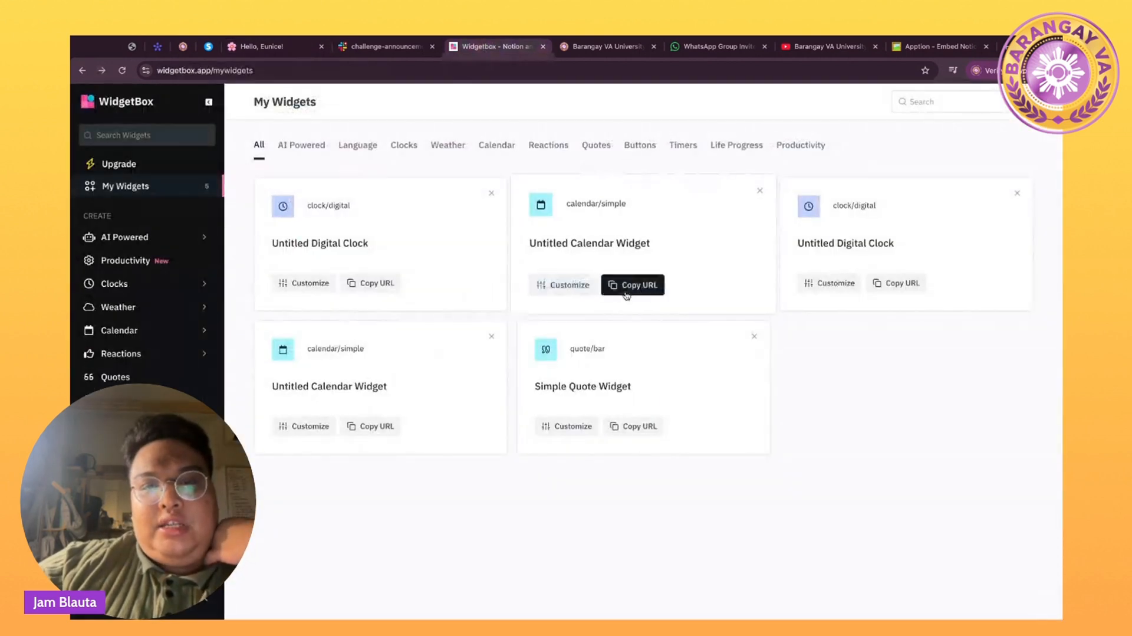
left_click(626, 293)
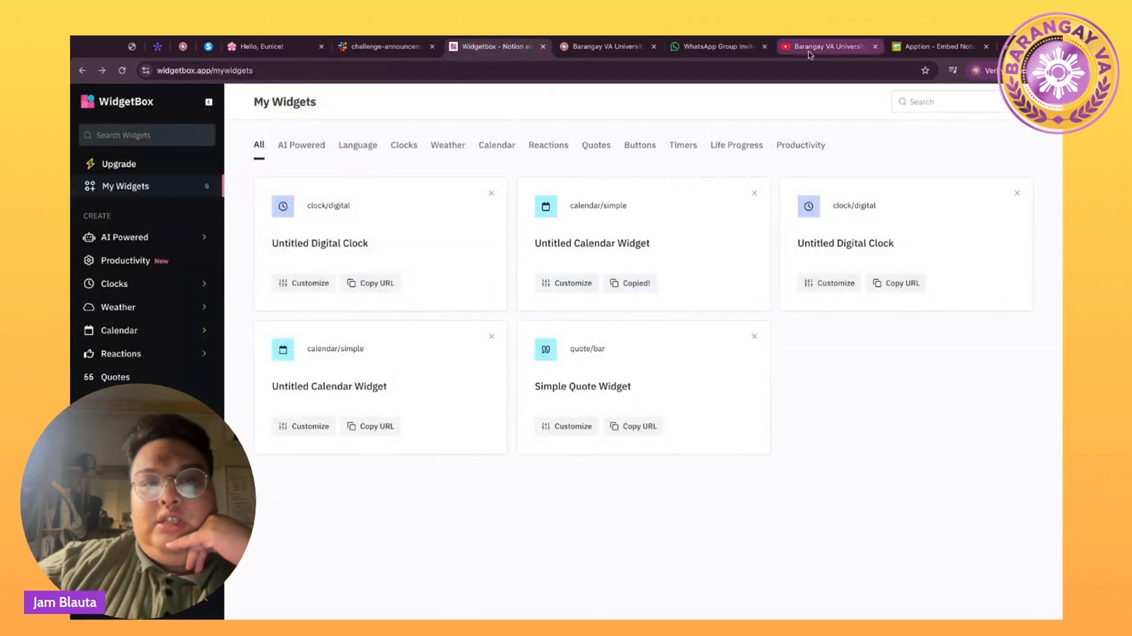
left_click(261, 51)
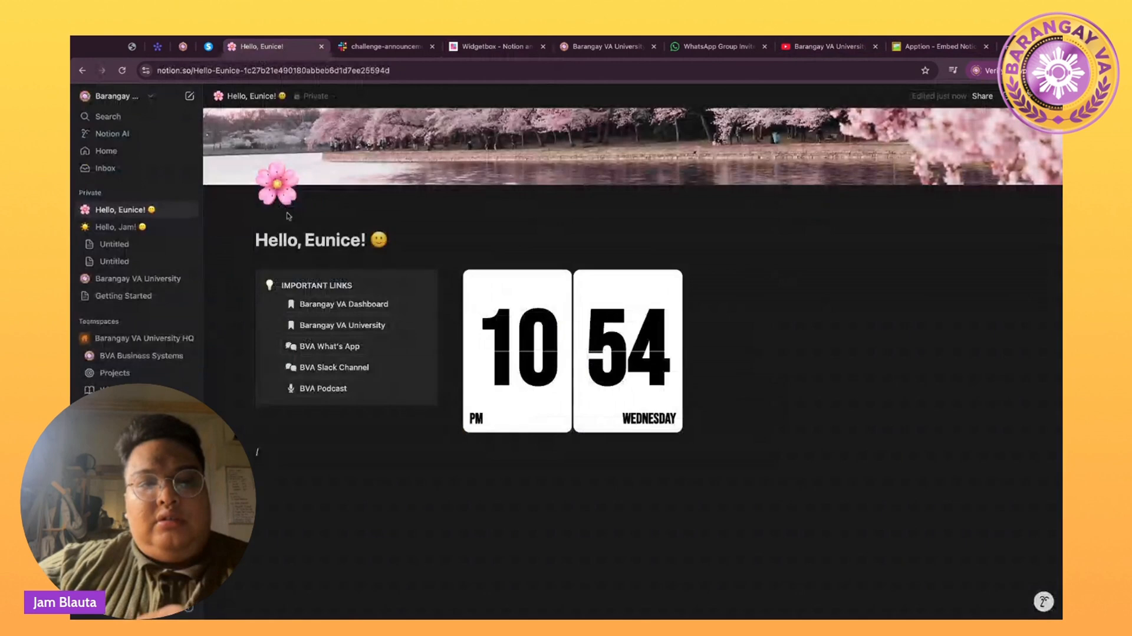
left_click(306, 453)
key("BackSpace")
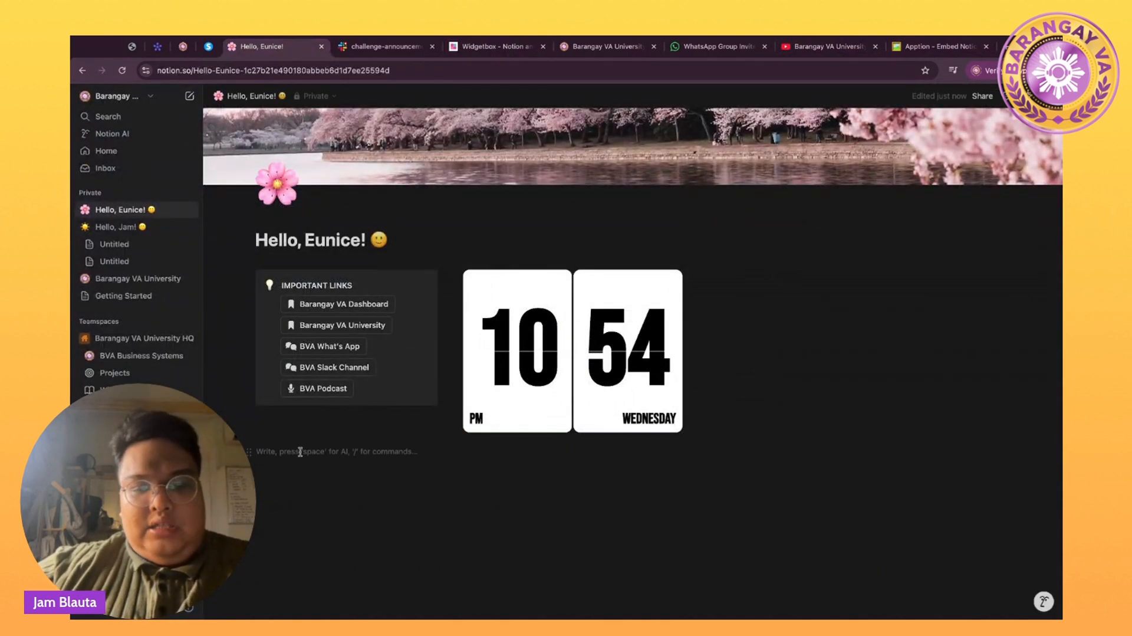
key("ctrl+v")
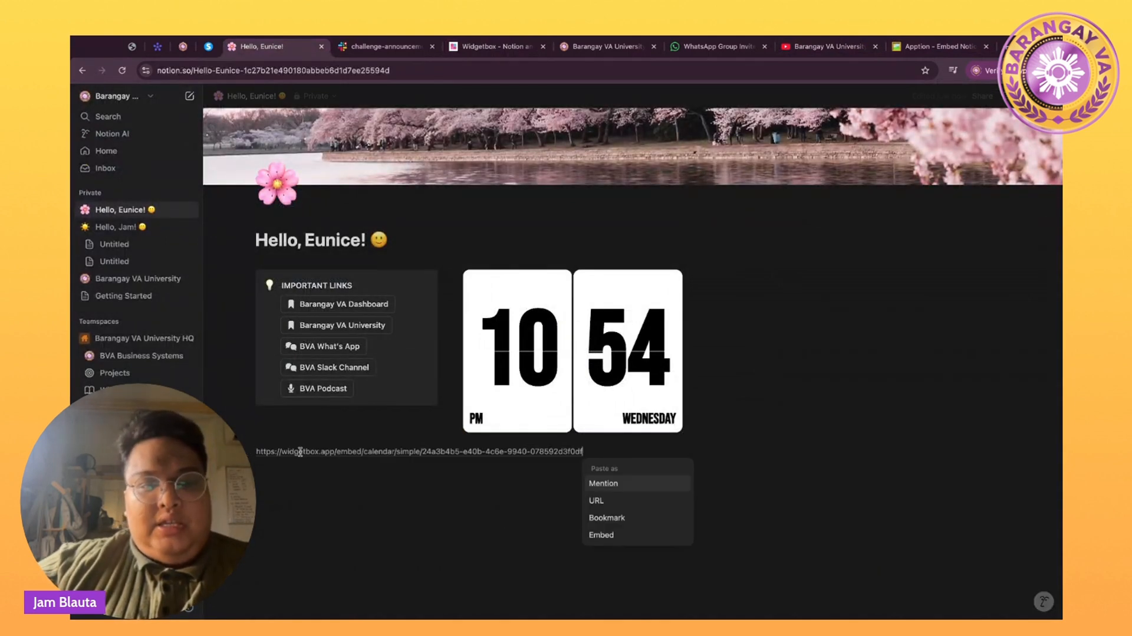
Embed the March 2025 calendar and drag it into a third column right of the clock.
left_click(626, 541)
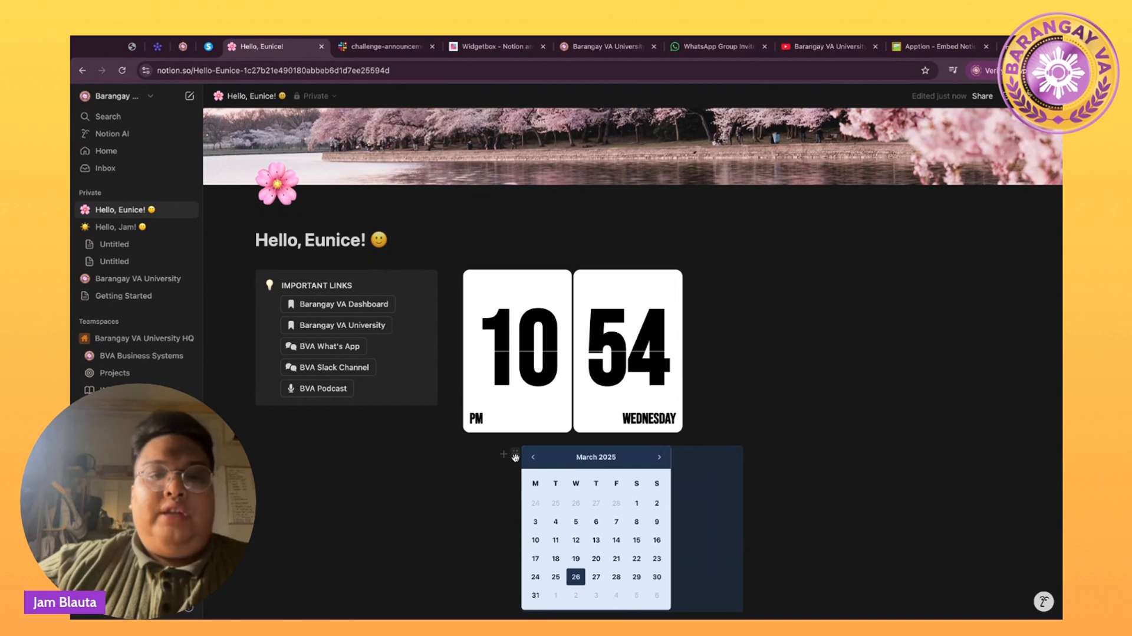
left_click_drag(515, 457, 758, 332)
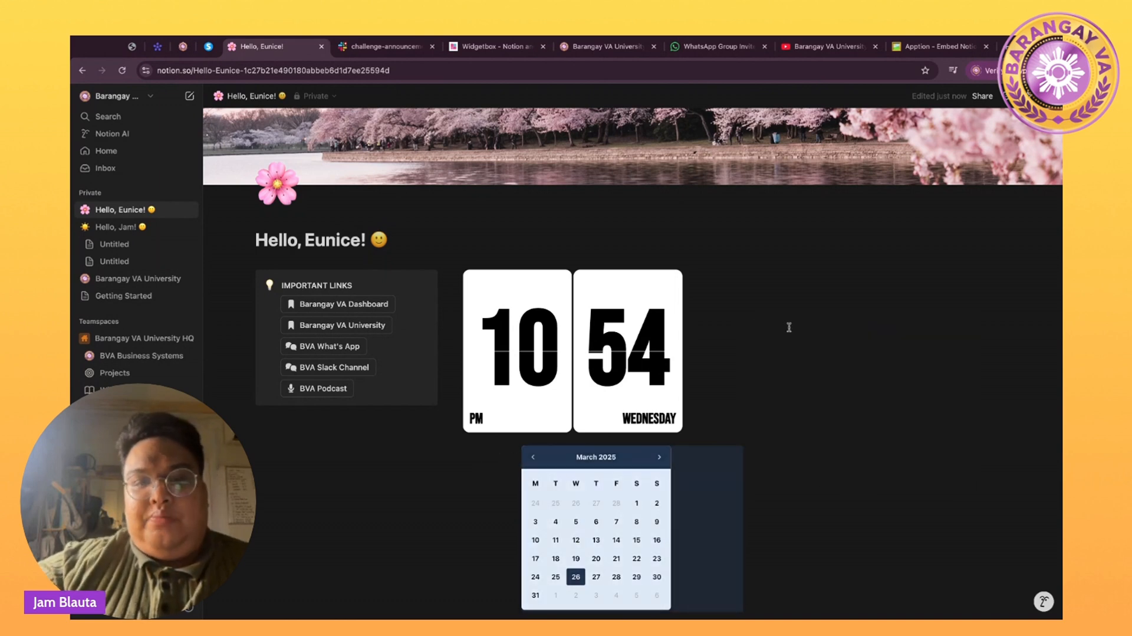
left_click_drag(513, 455, 1009, 358)
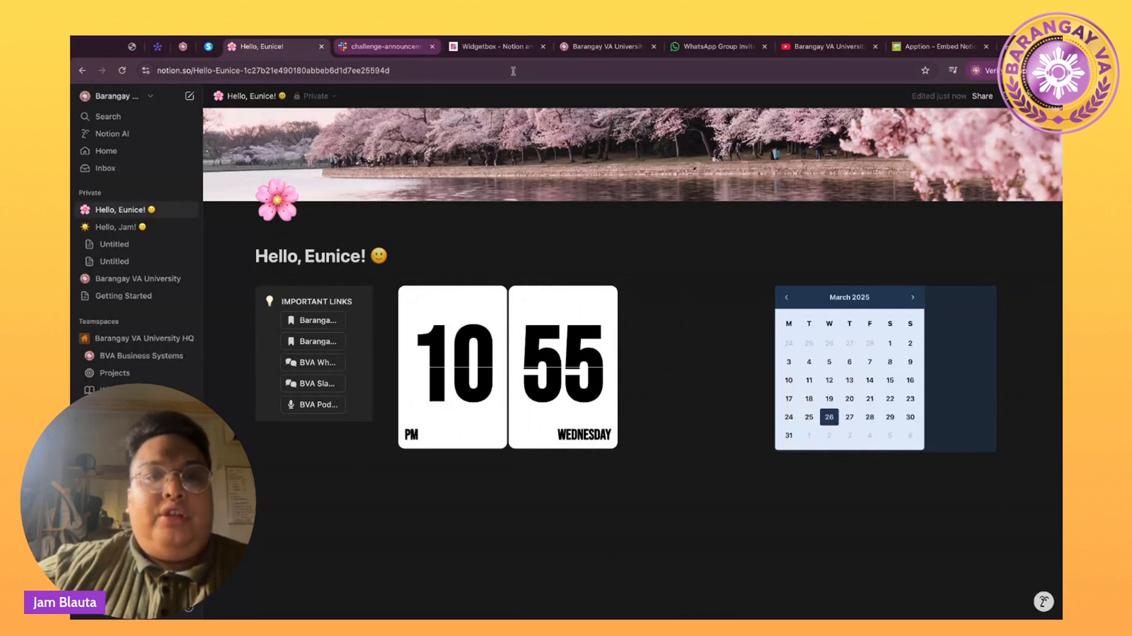
left_click(116, 228)
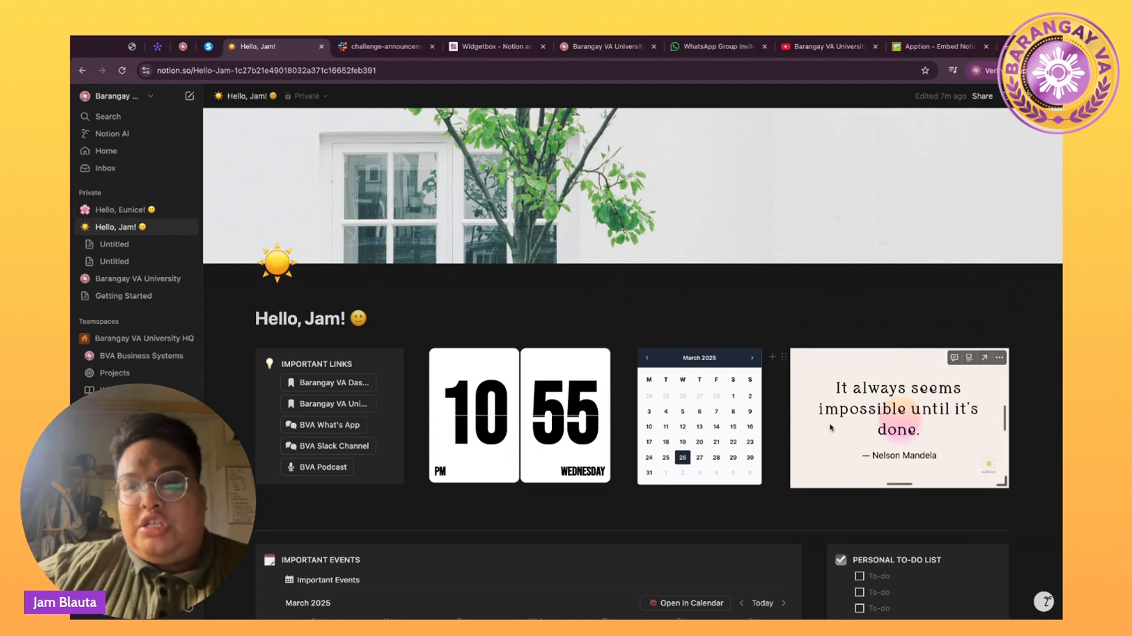
left_click(118, 209)
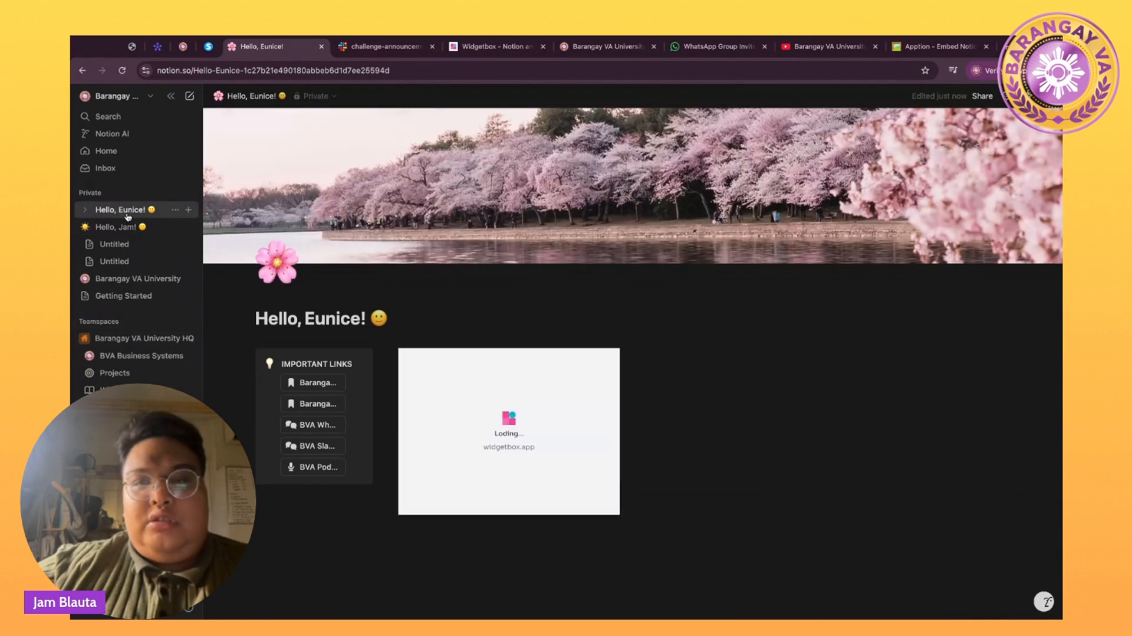
Copy the Everyday Quote demo link (notion-quote.studiorach.com) from Apption and return to Notion.
left_click(913, 47)
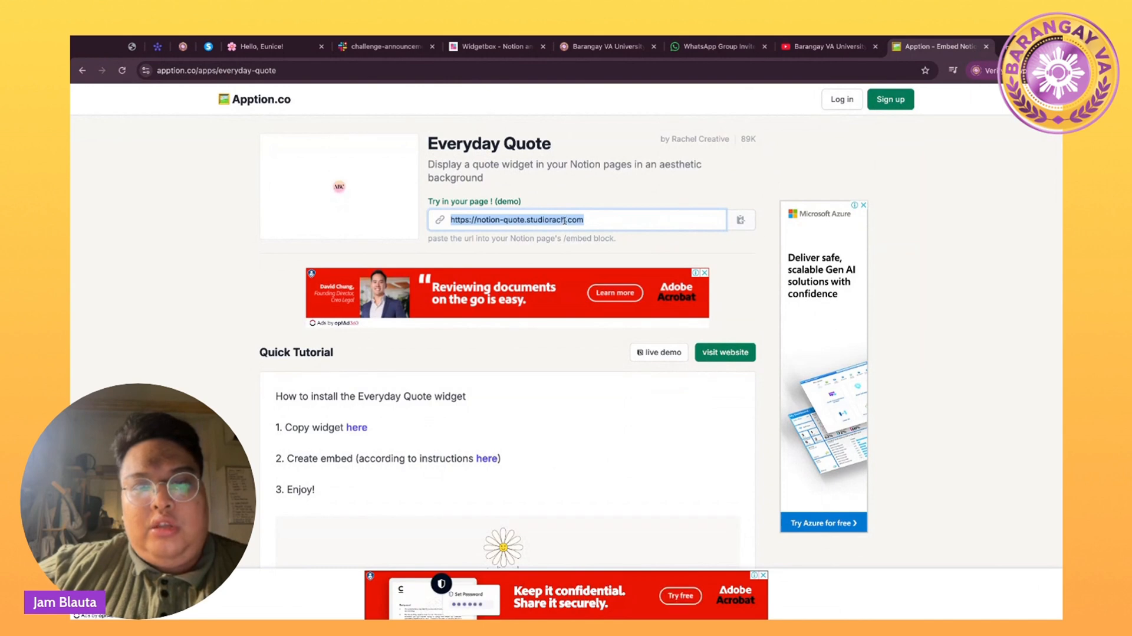
triple_click(574, 218)
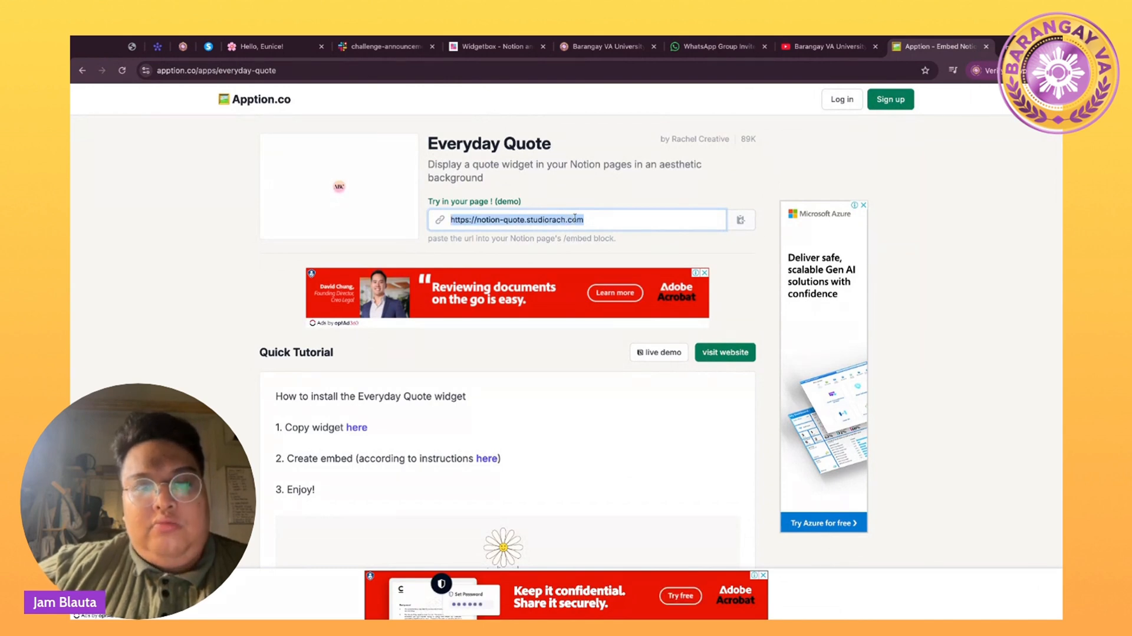
left_click(248, 47)
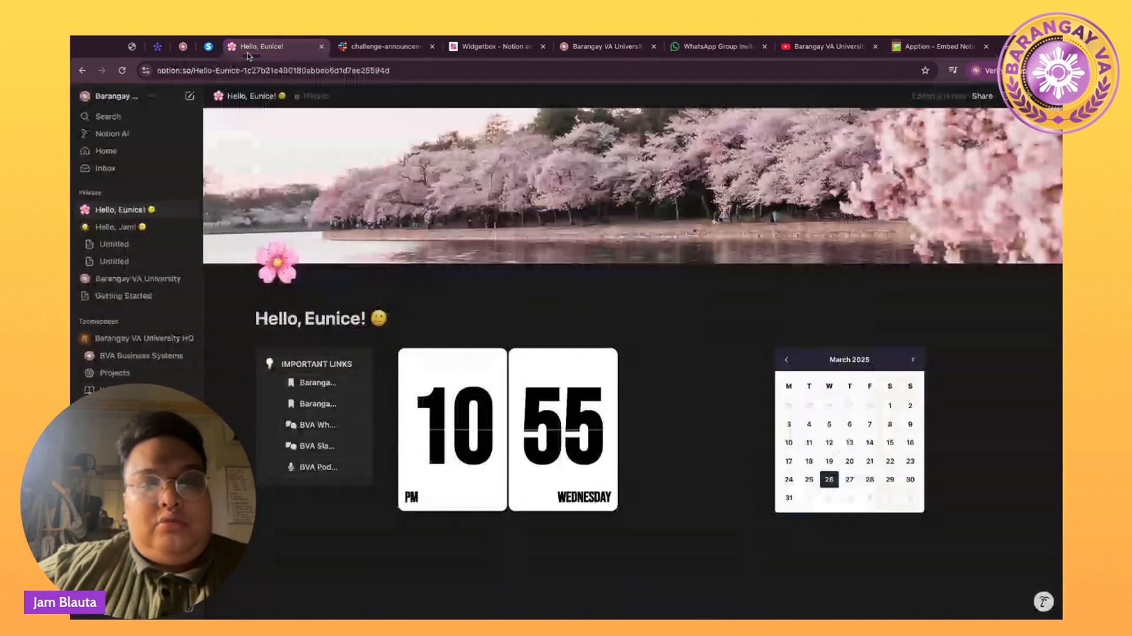
Embed the pasted Everyday Quote link and place it in a fourth column right of the calendar.
left_click(382, 566)
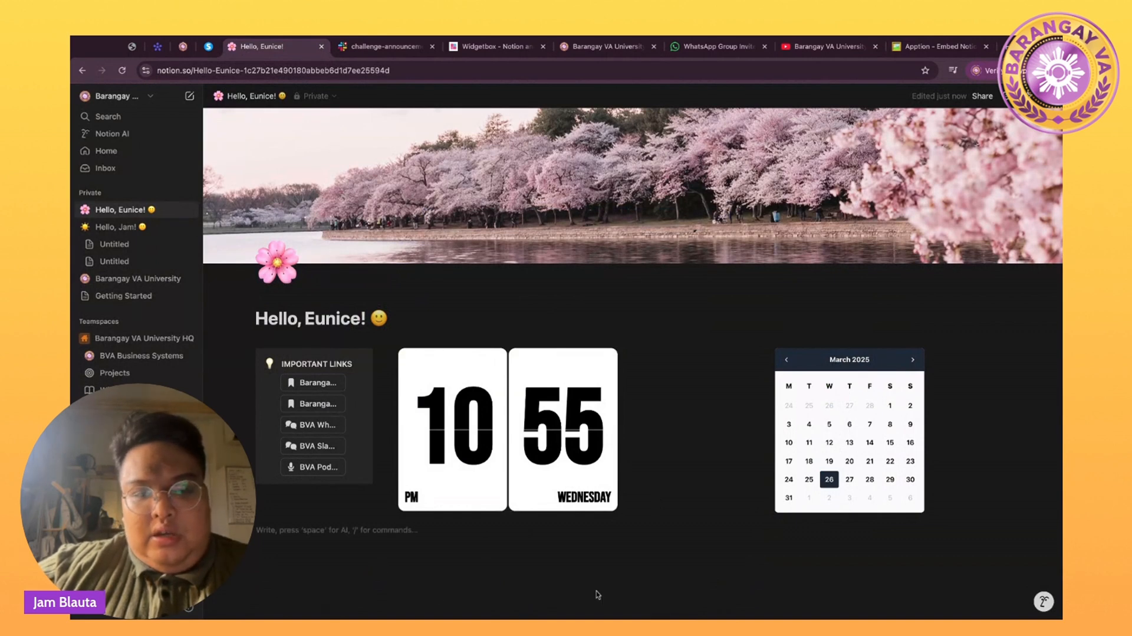
key("ctrl+v")
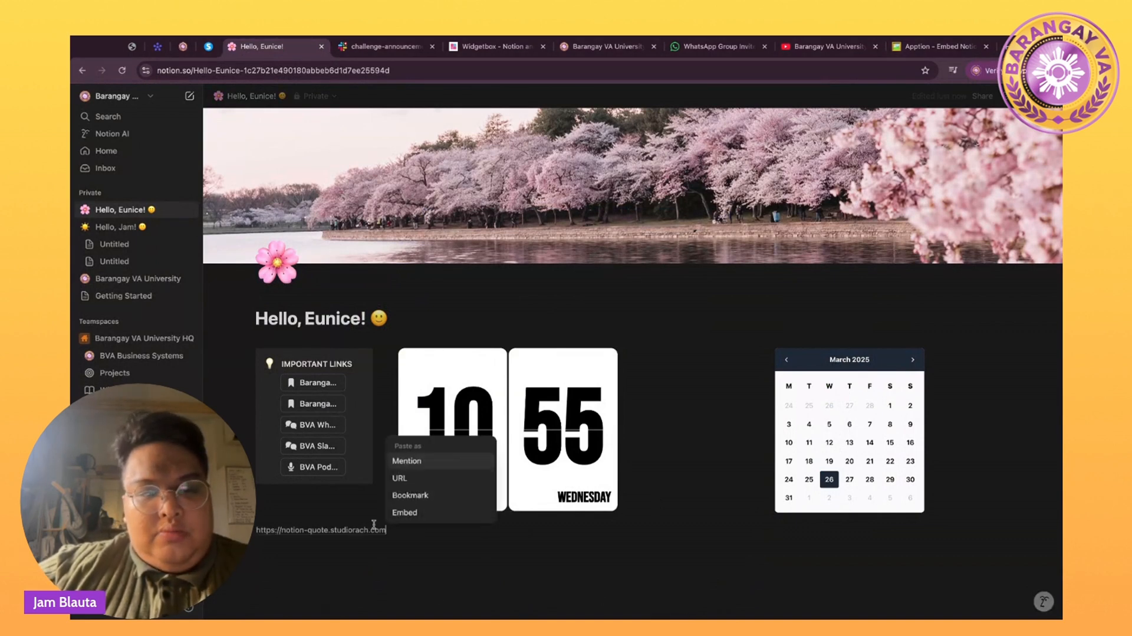
left_click(407, 512)
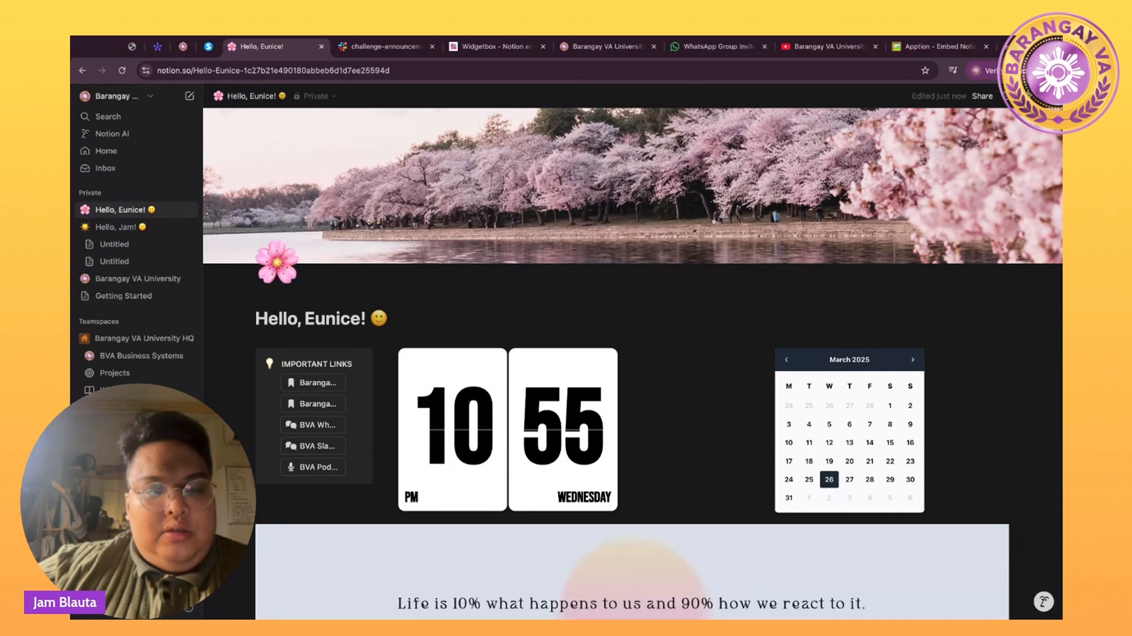
scroll(258, 537, "down", 3)
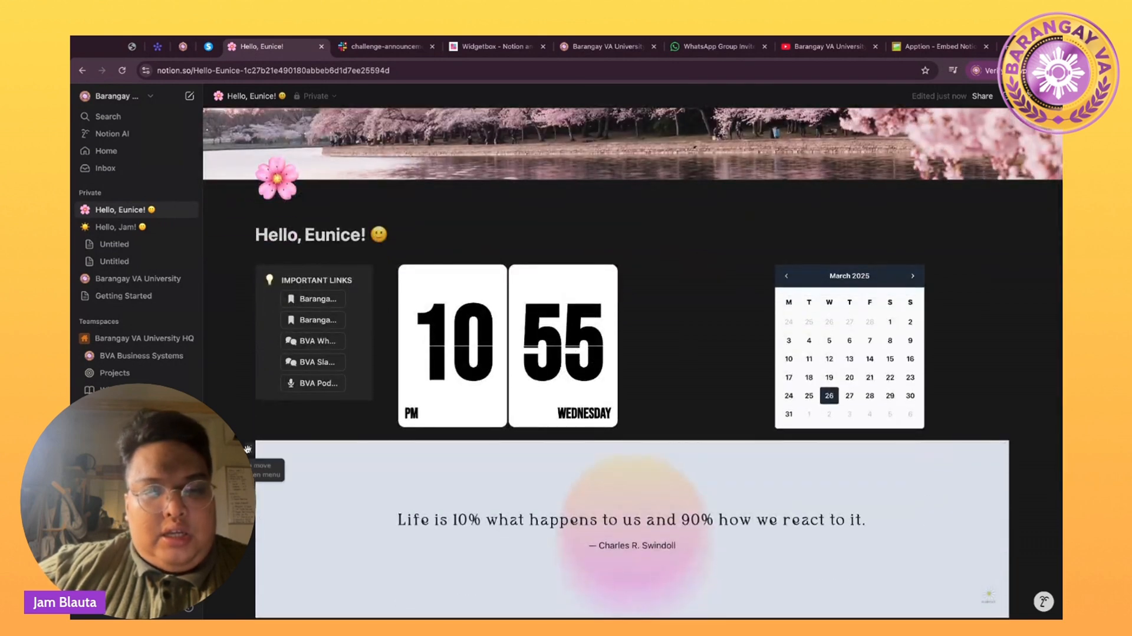
left_click_drag(247, 449, 1006, 293)
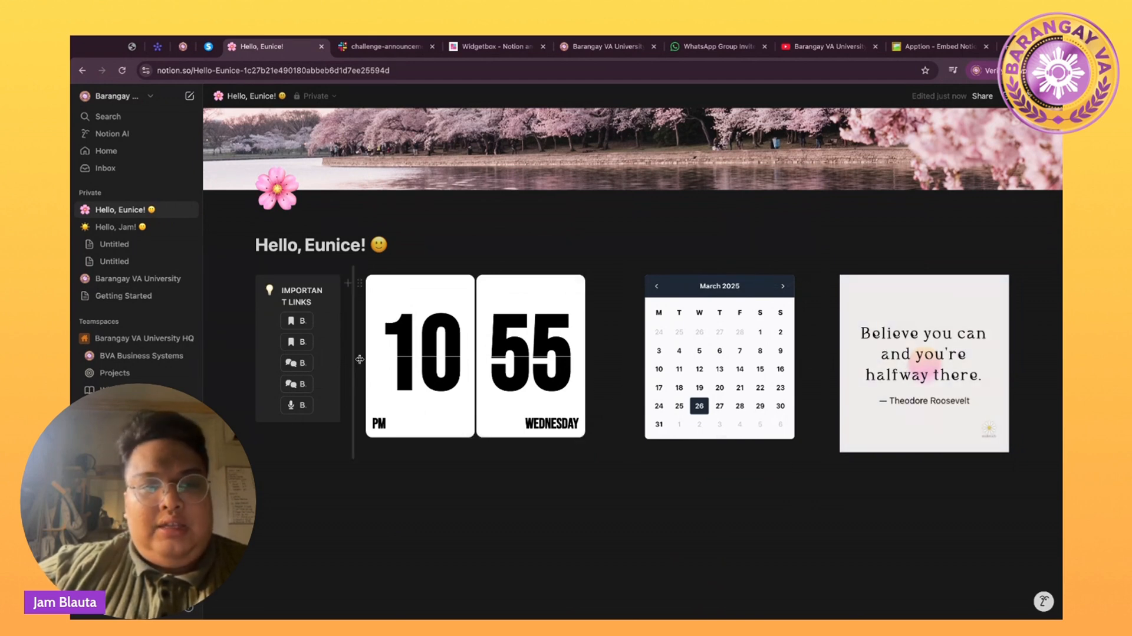
Widen the links and quote columns, narrowing the mini calendar between them.
left_click_drag(359, 358, 437, 358)
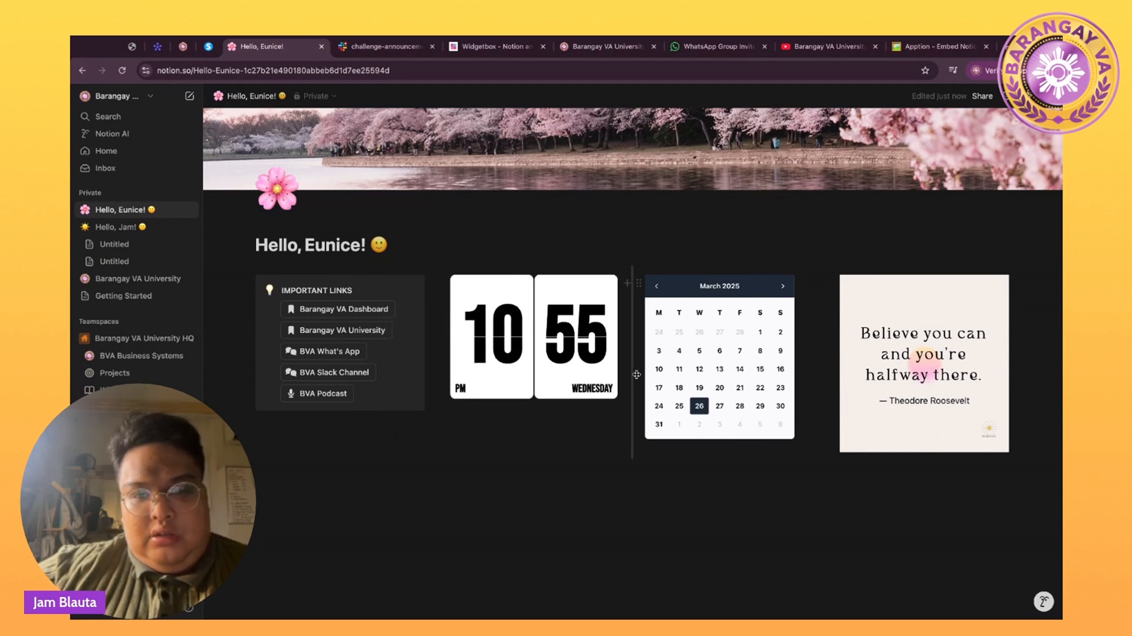
left_click_drag(634, 374, 654, 375)
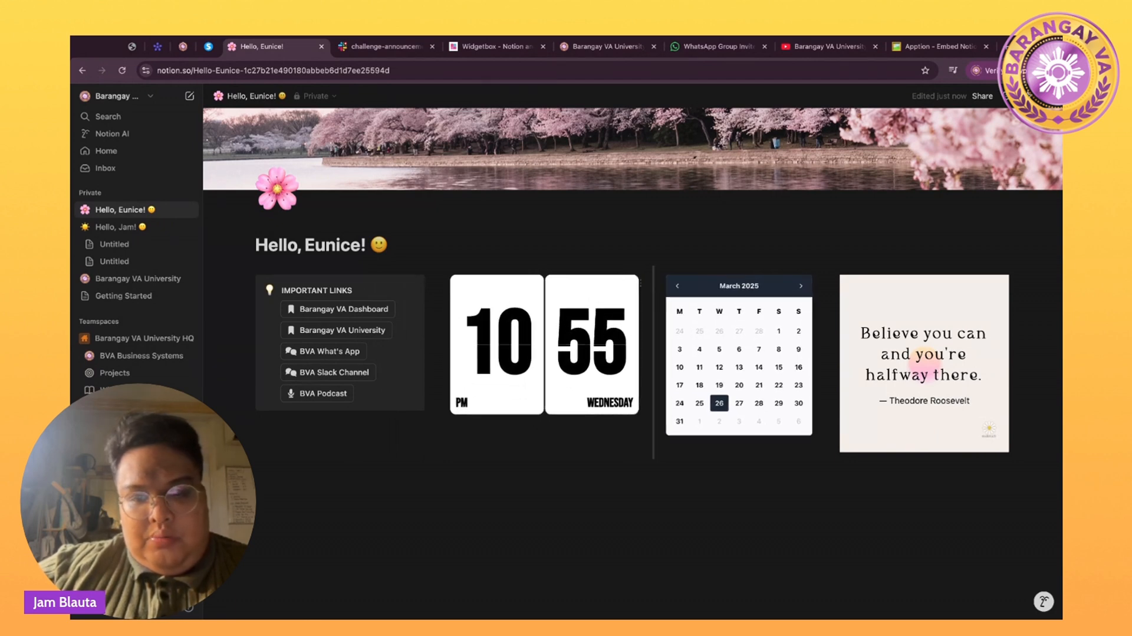
left_click_drag(808, 439, 812, 440)
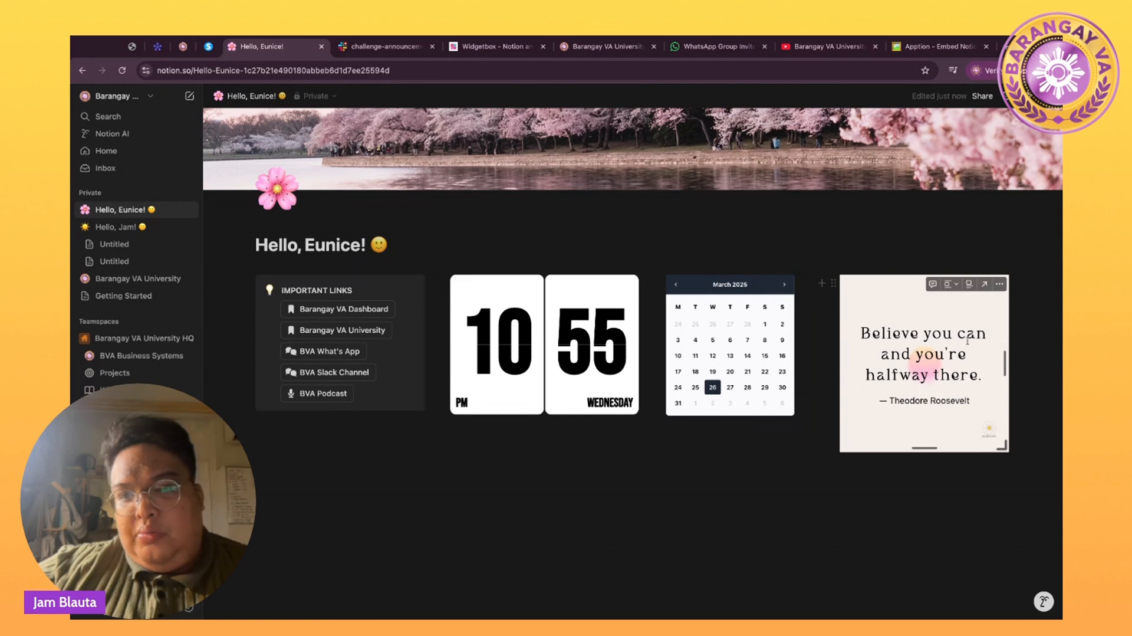
left_click_drag(1005, 353, 1007, 354)
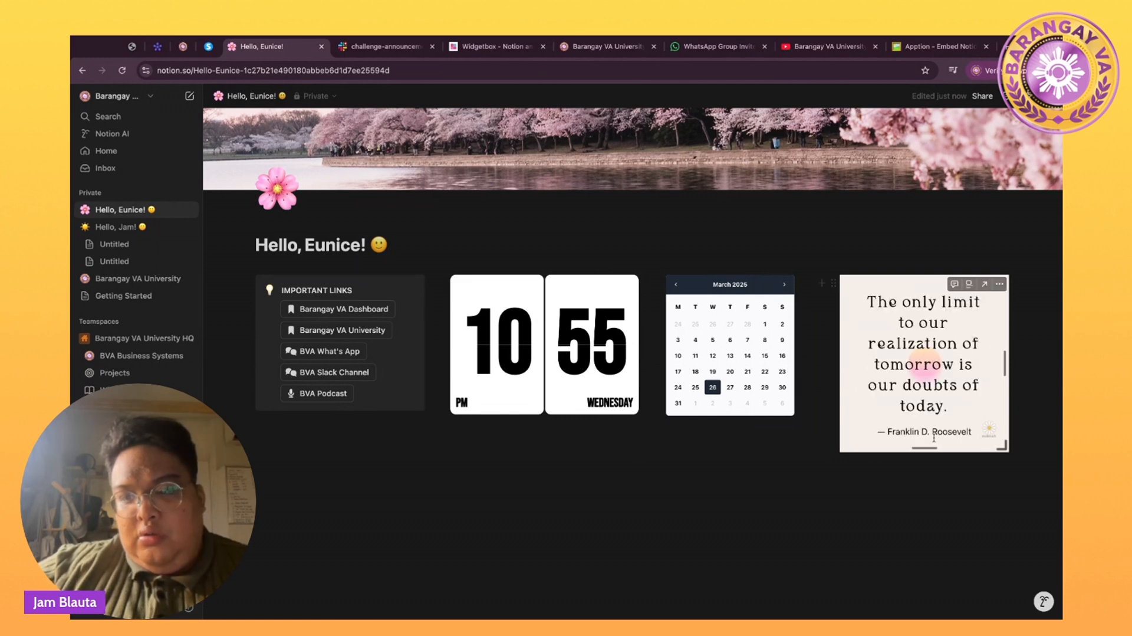
left_click_drag(929, 448, 929, 424)
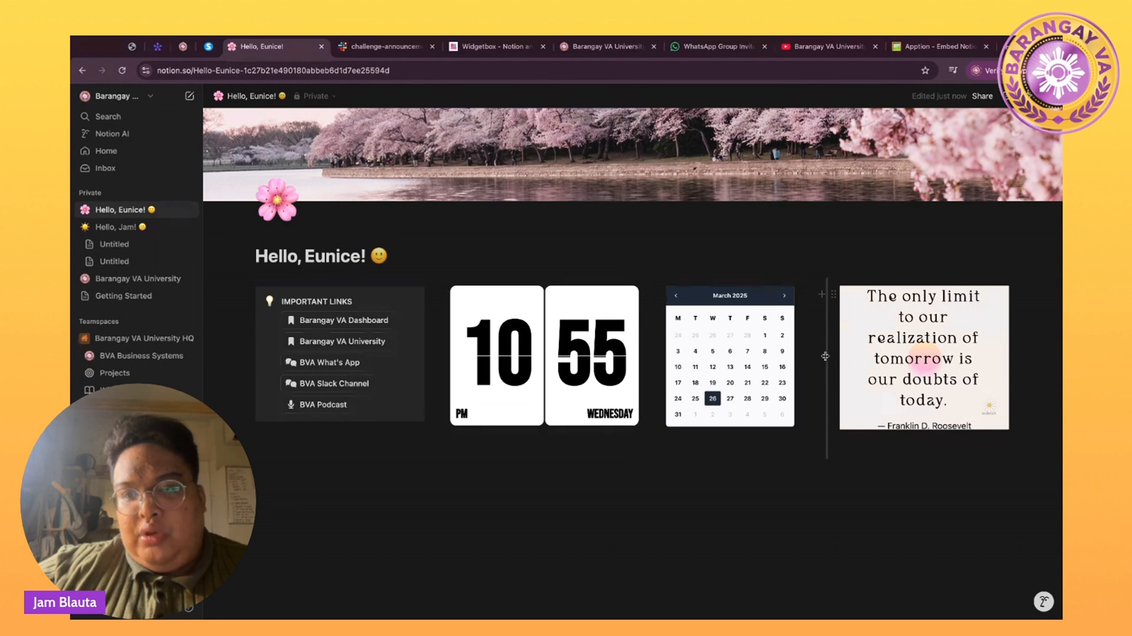
left_click_drag(825, 357, 805, 357)
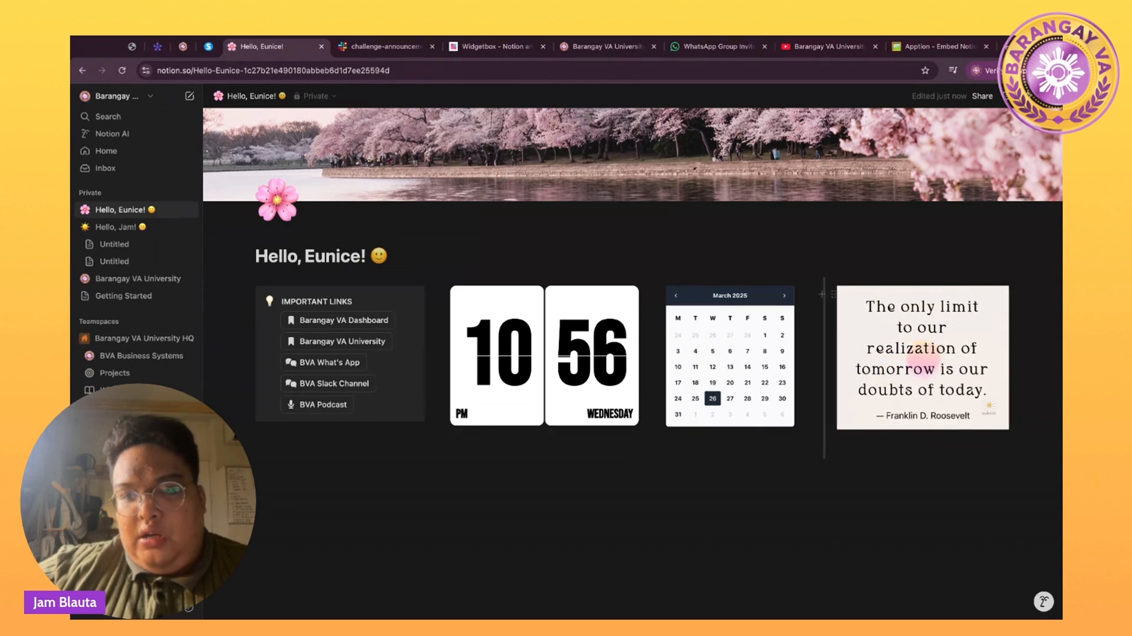
scroll(687, 575, "down", 1)
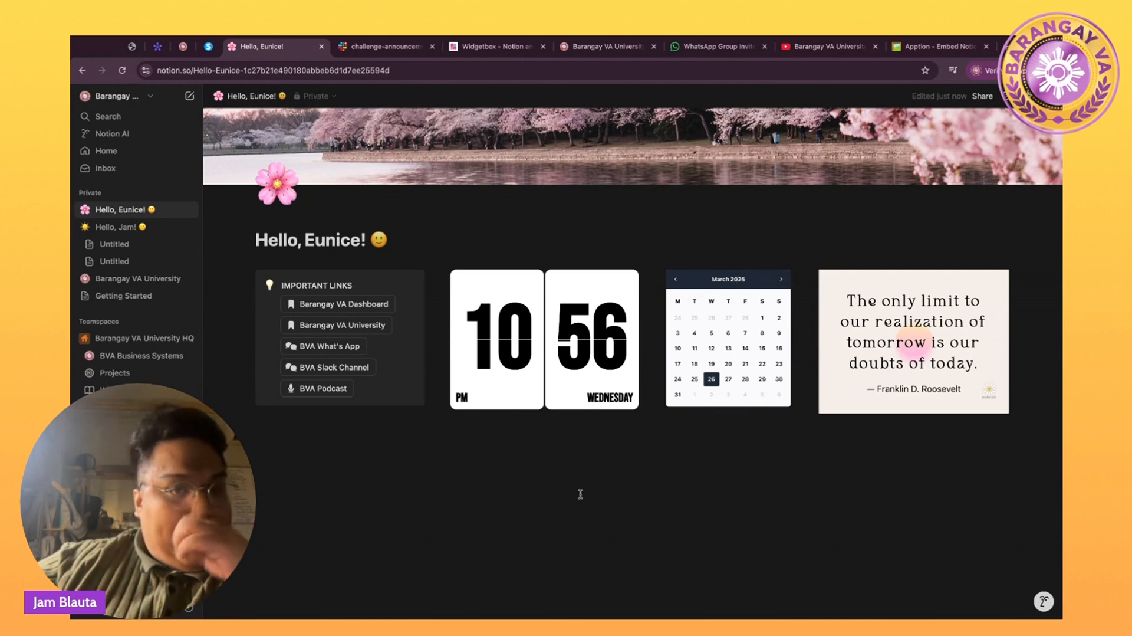
scroll(345, 340, "up", 2)
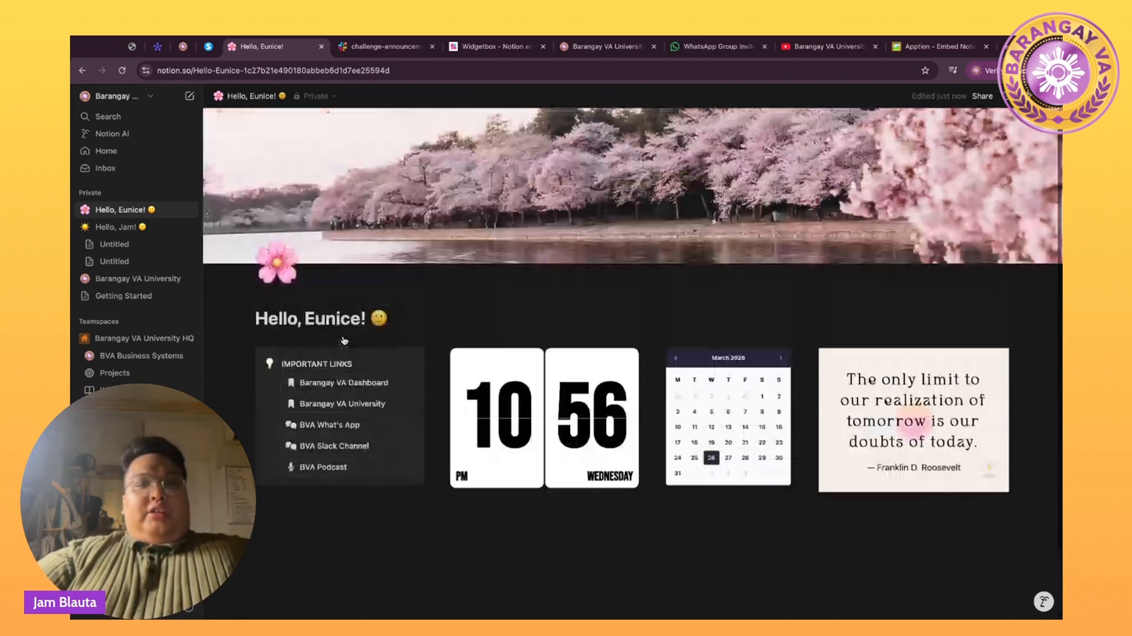
left_click(115, 227)
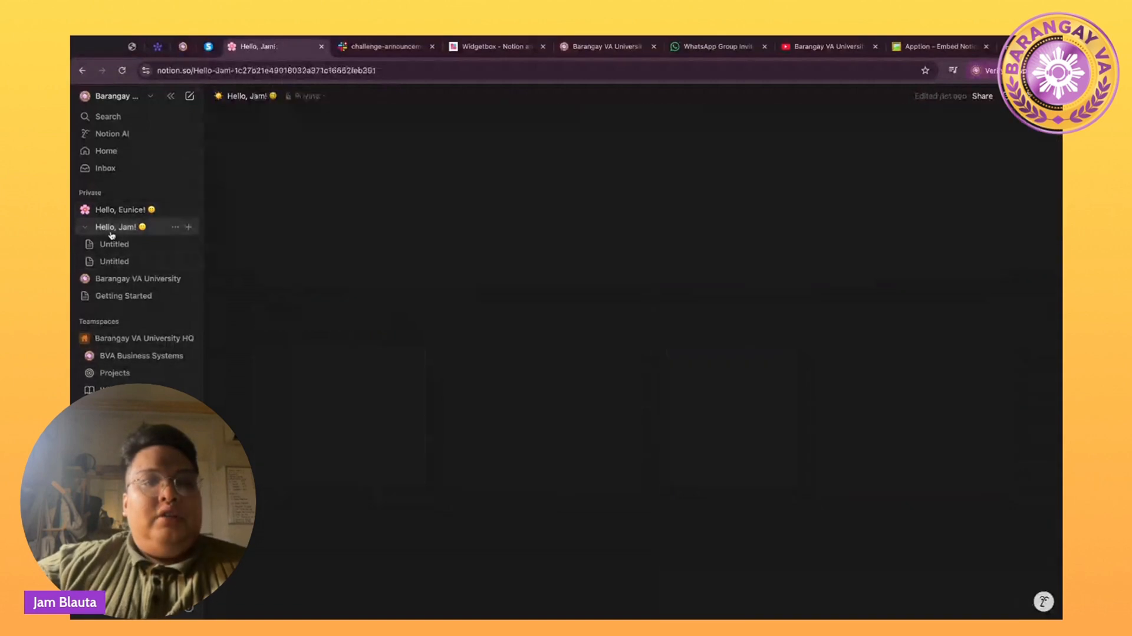
scroll(528, 318, "down", 5)
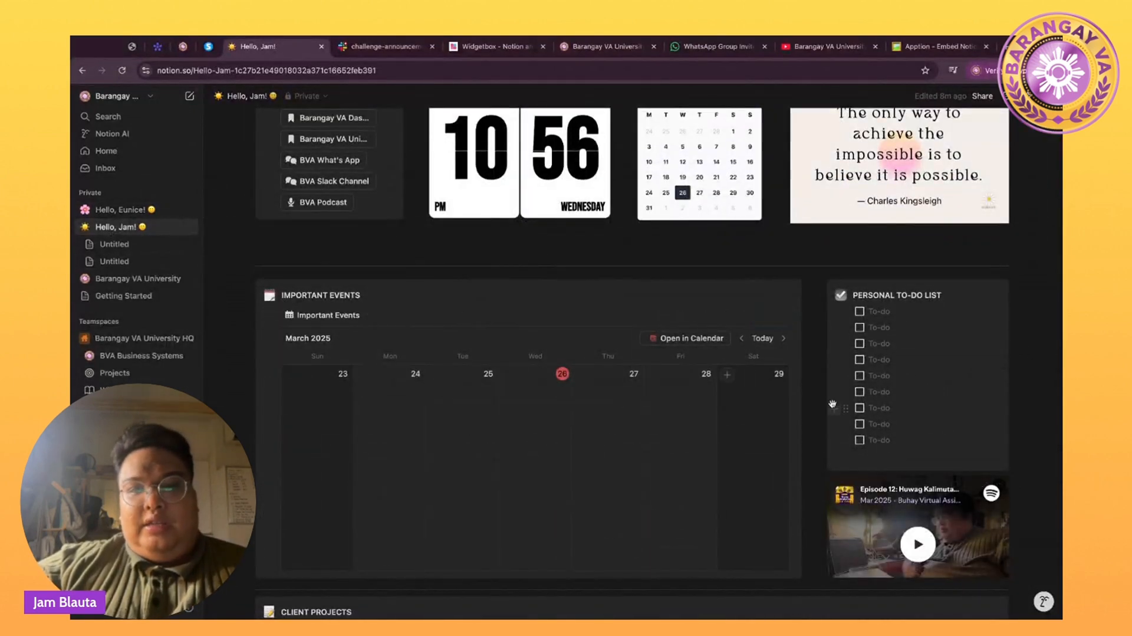
scroll(832, 404, "down", 2)
scroll(833, 405, "up", 1)
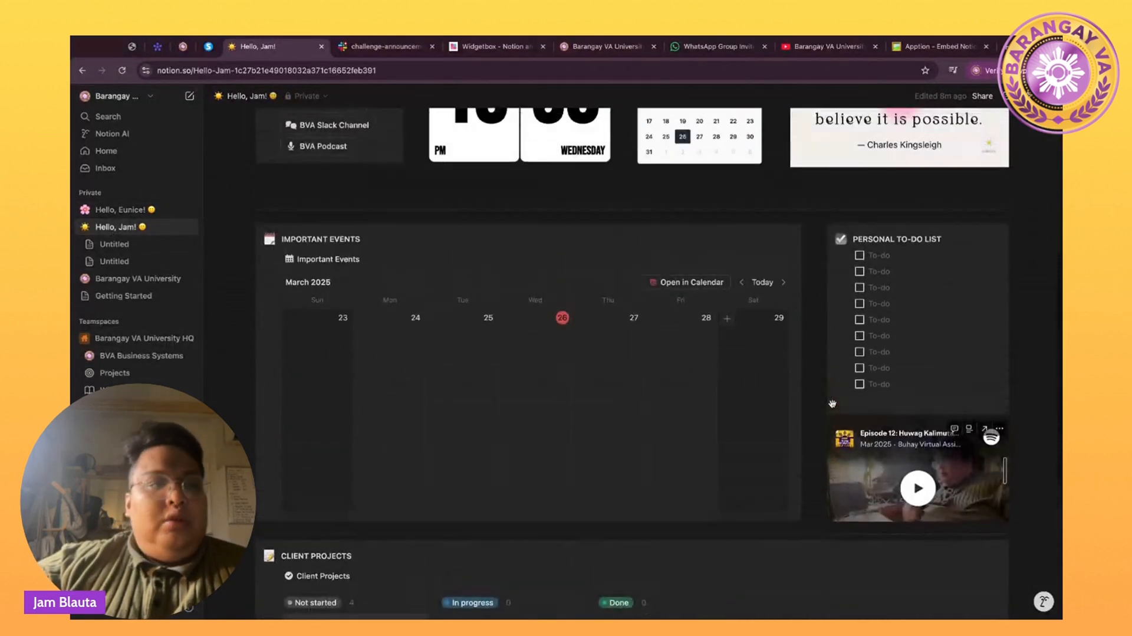
left_click(118, 211)
left_click(255, 534)
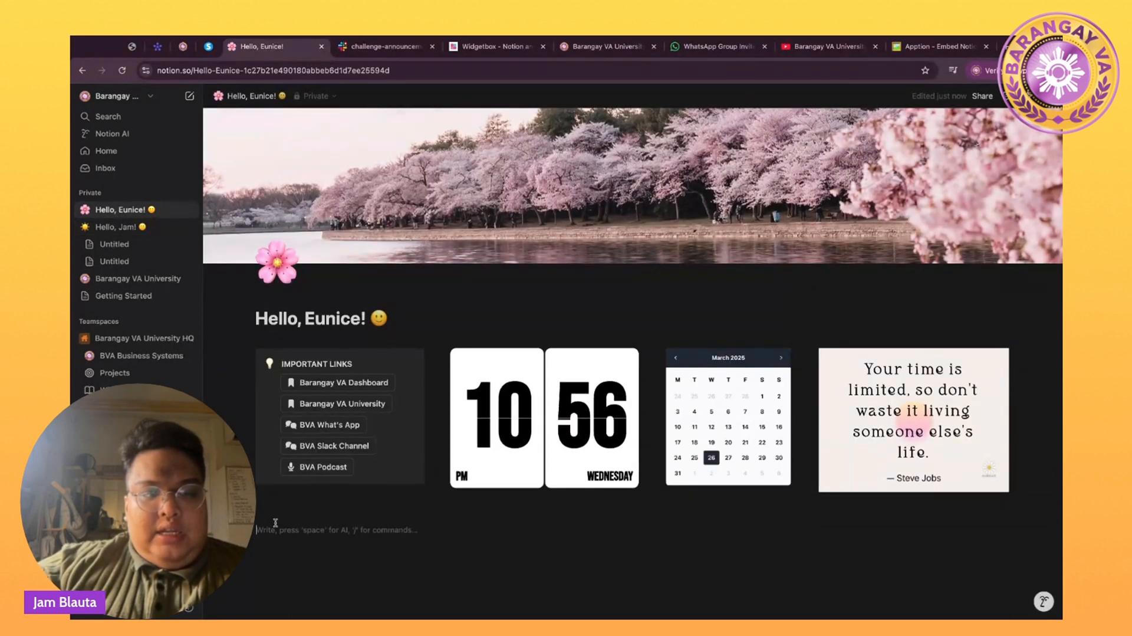
Insert a divider below the dashboard widgets.
type("/")
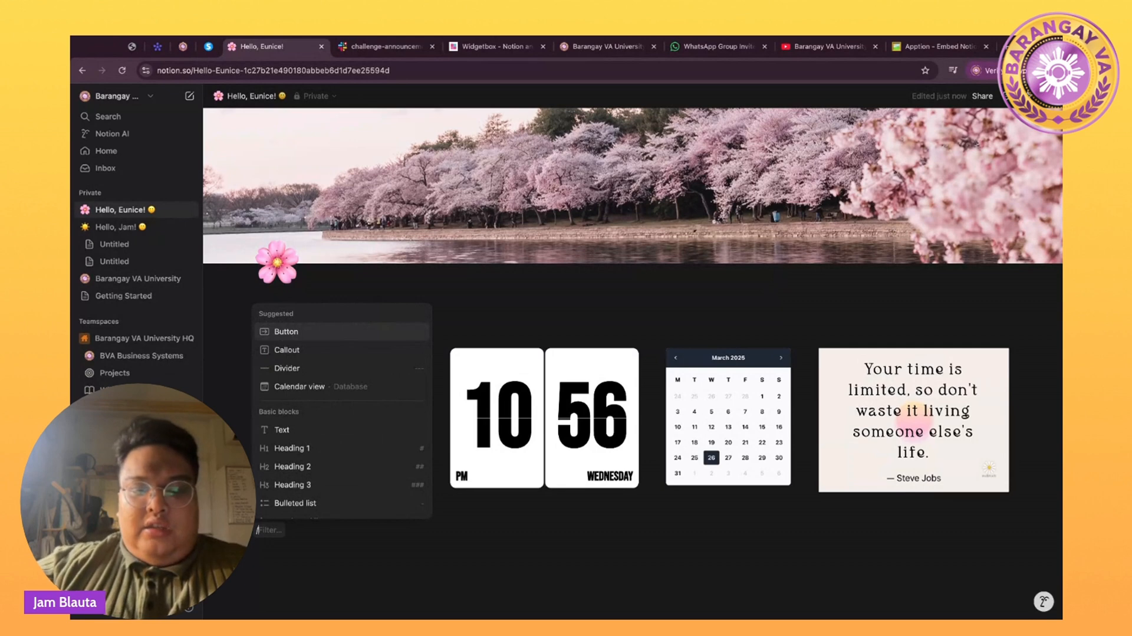
type("divid")
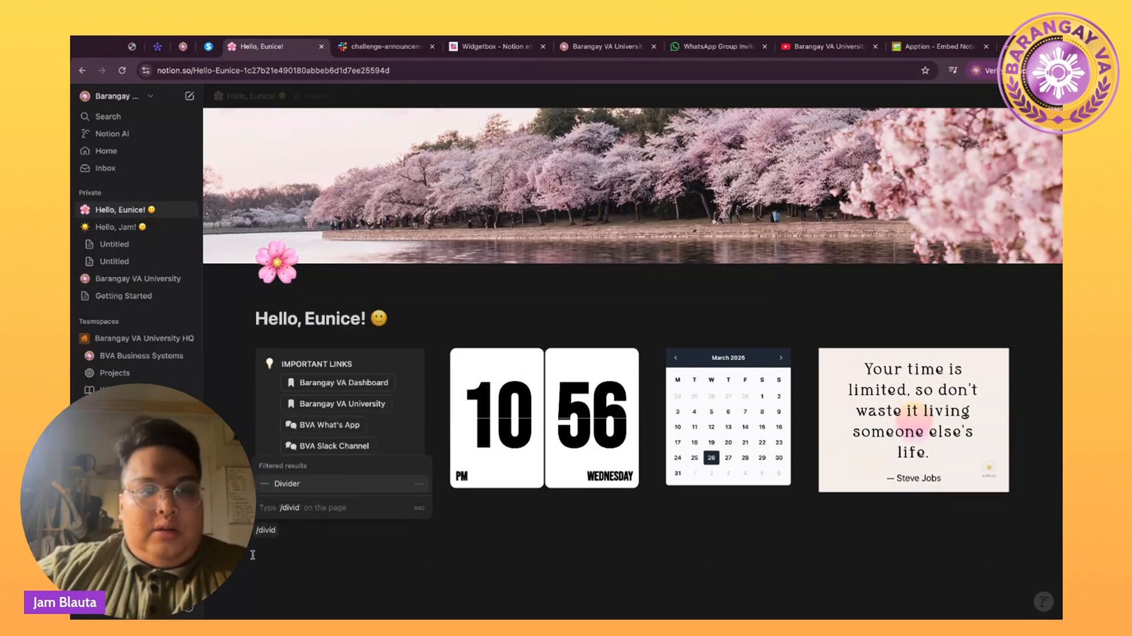
left_click(288, 483)
scroll(301, 485, "down", 2)
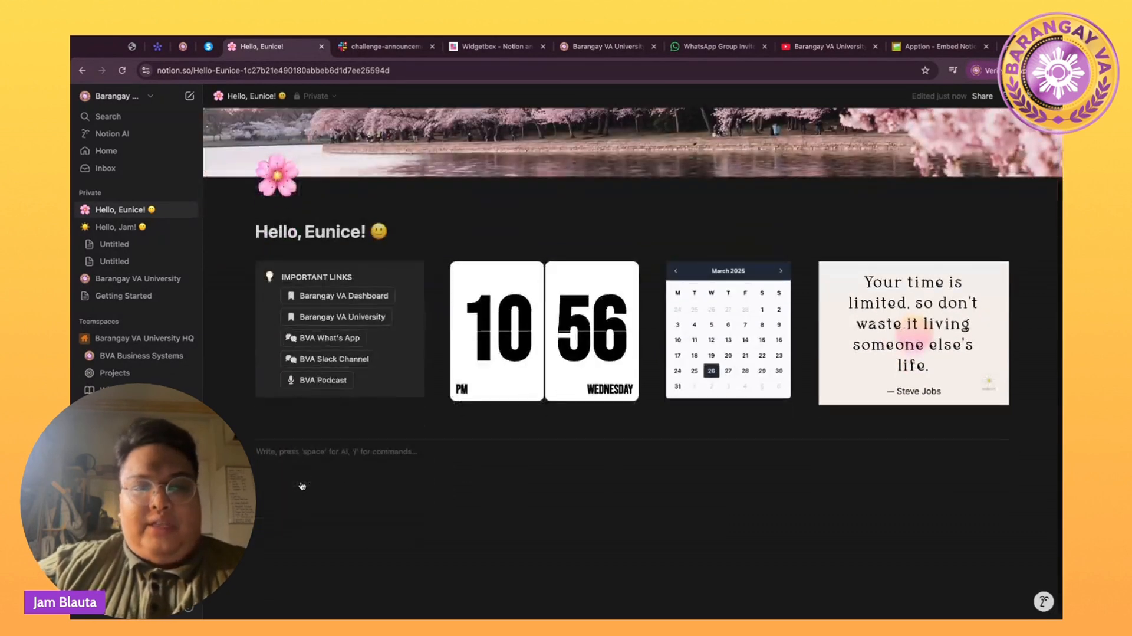
Add a calendar-emoji callout headed 'IMPORTANT EVENTS' with a new line inside it.
type("/")
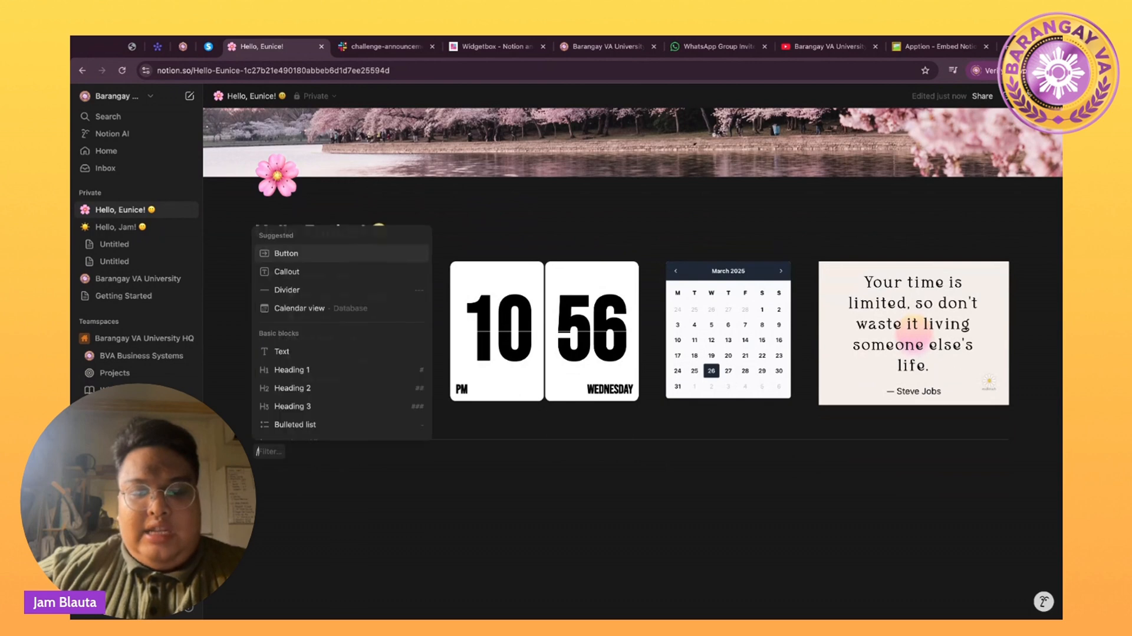
type("callout")
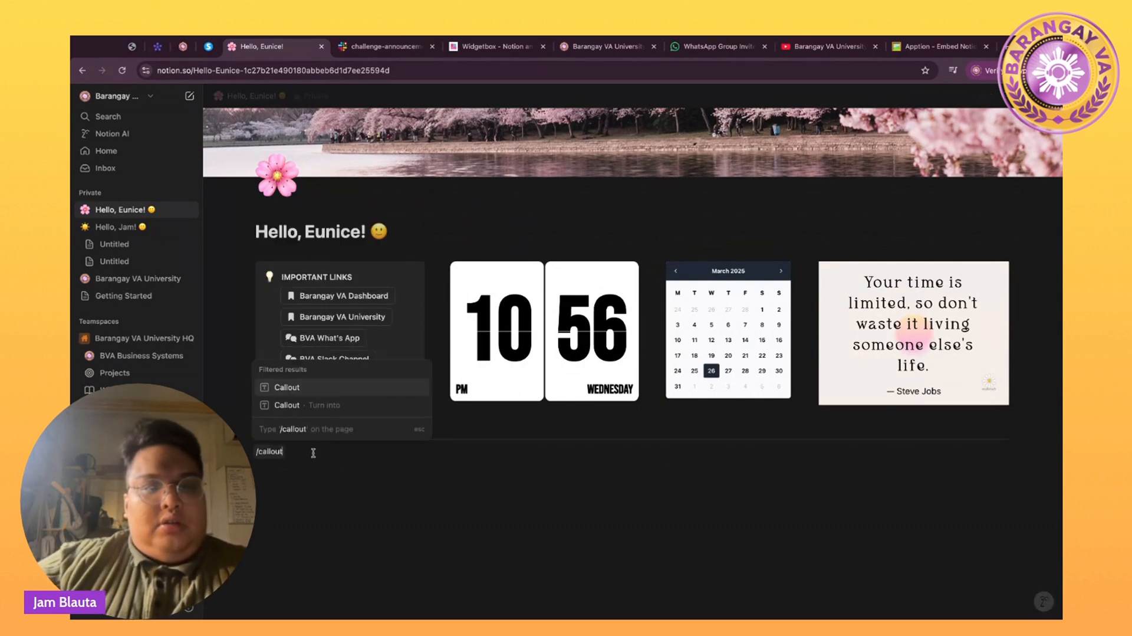
left_click(304, 390)
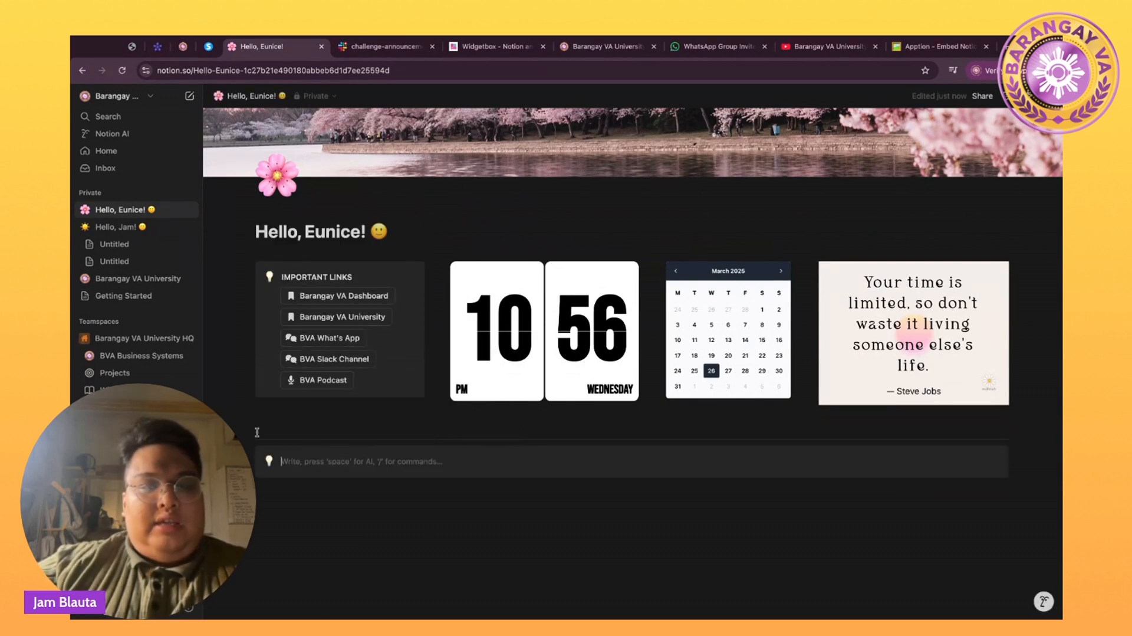
left_click(270, 461)
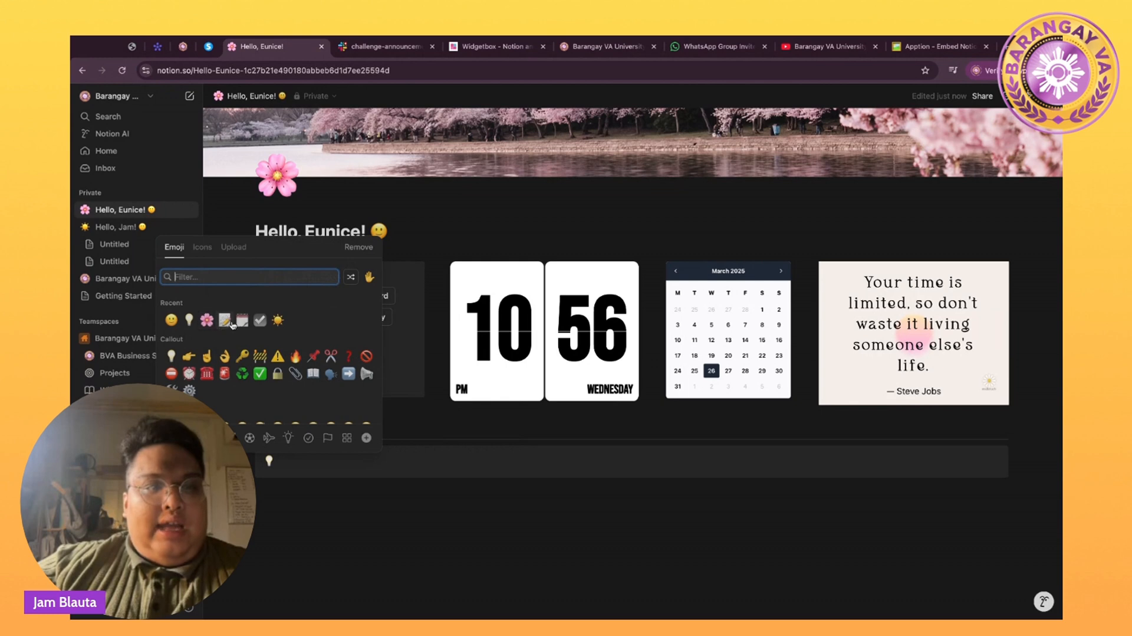
left_click(241, 321)
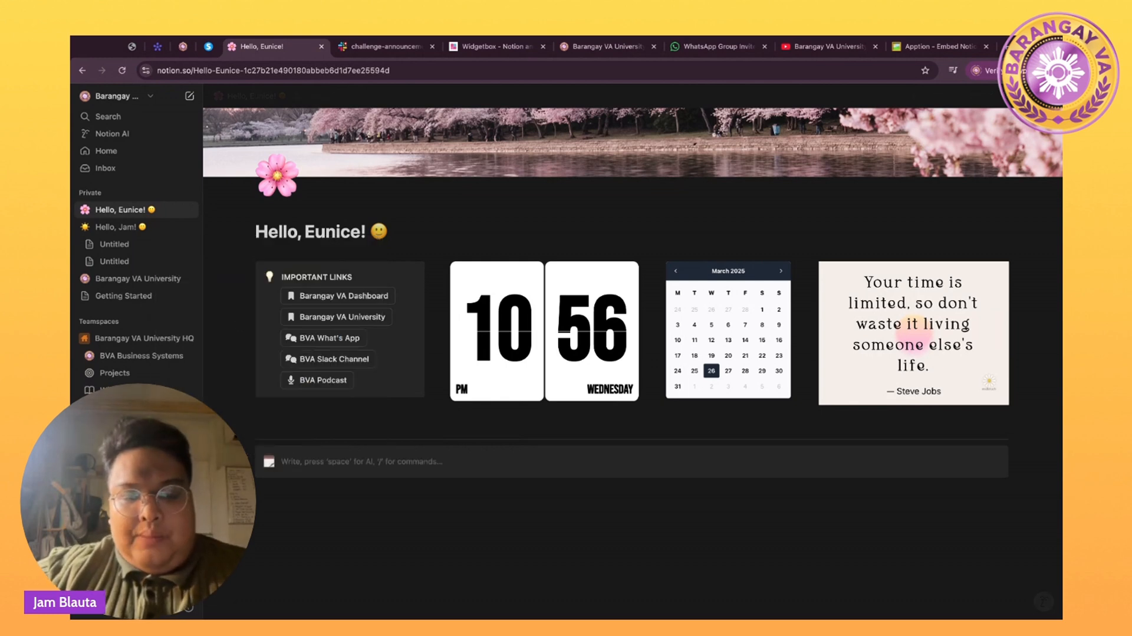
type("IMPOR")
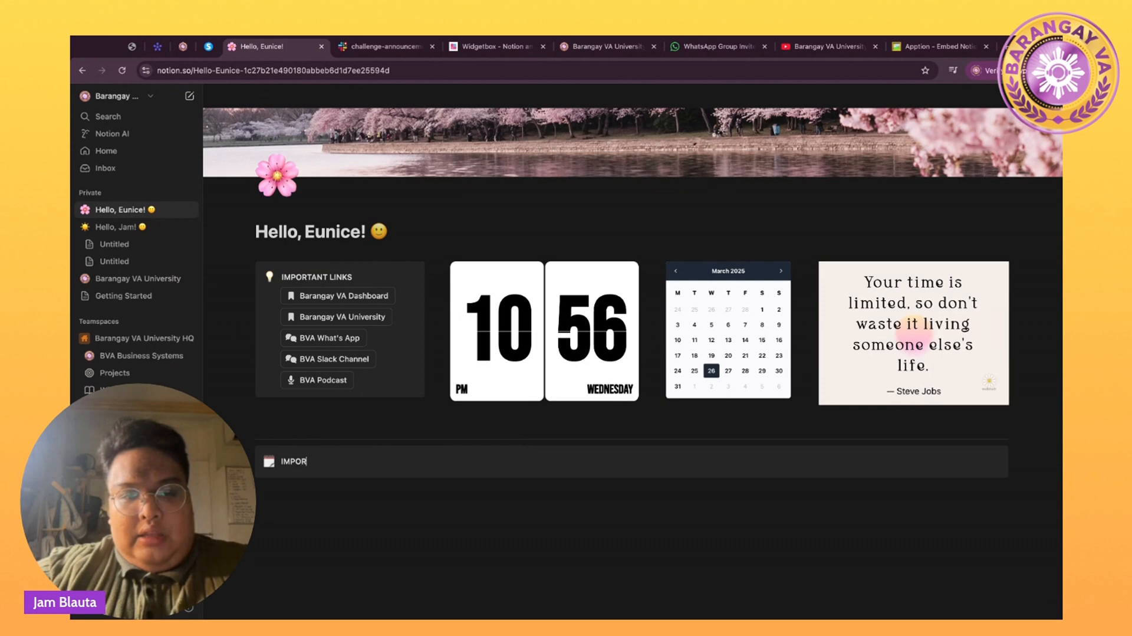
type("TANT EVENTS")
key("Return")
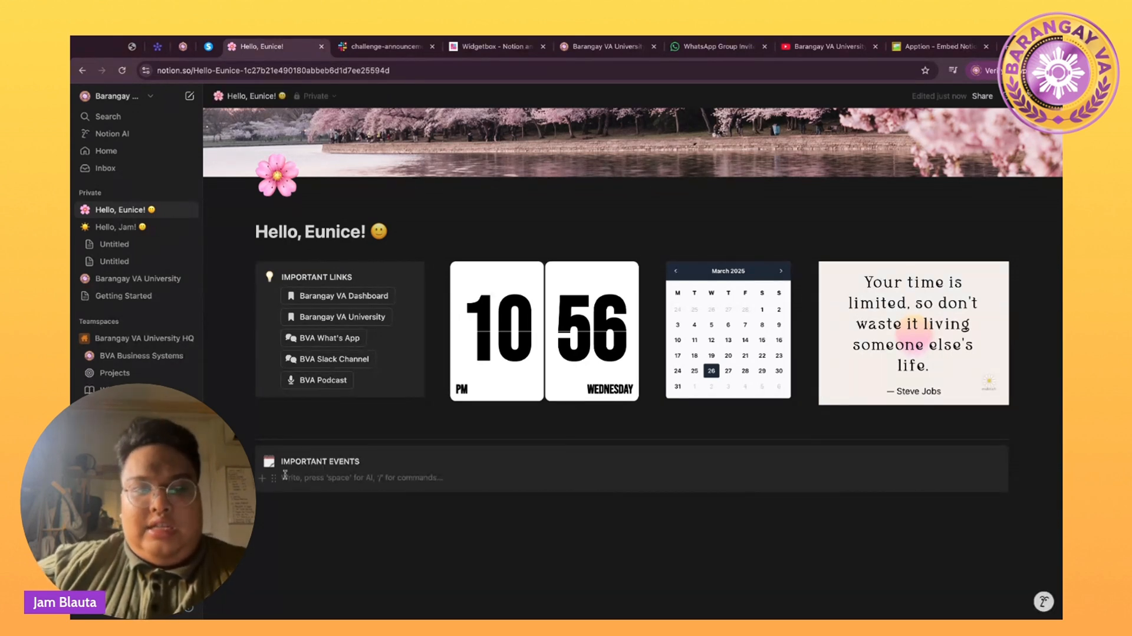
type("/")
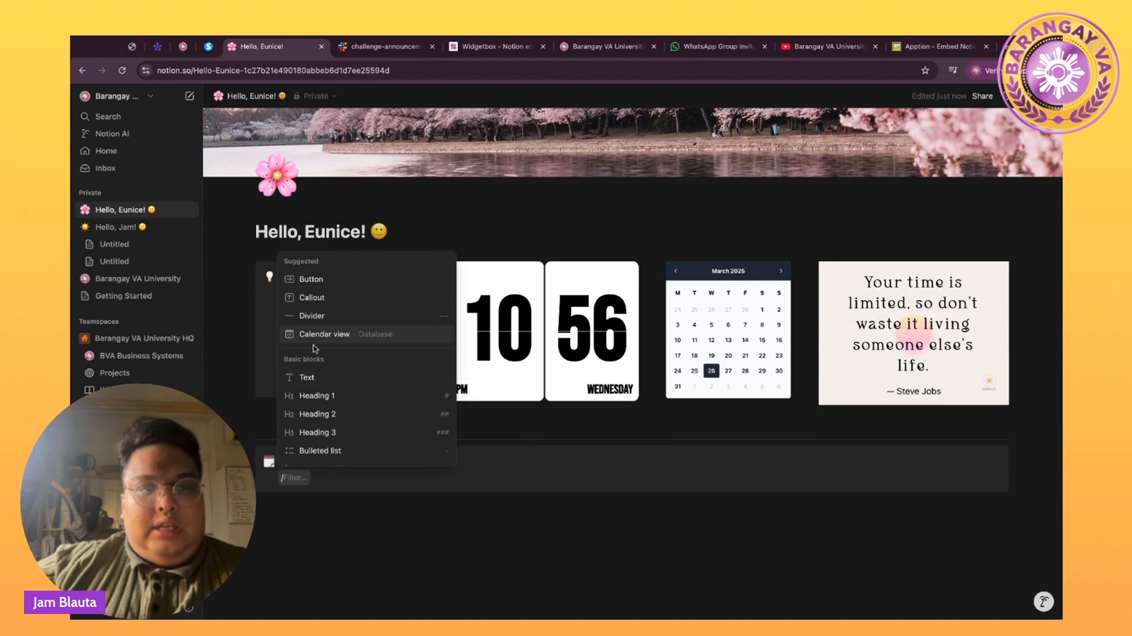
Insert a calendar database into the callout and hide its title.
scroll(321, 343, "down", 3)
scroll(325, 341, "up", 3)
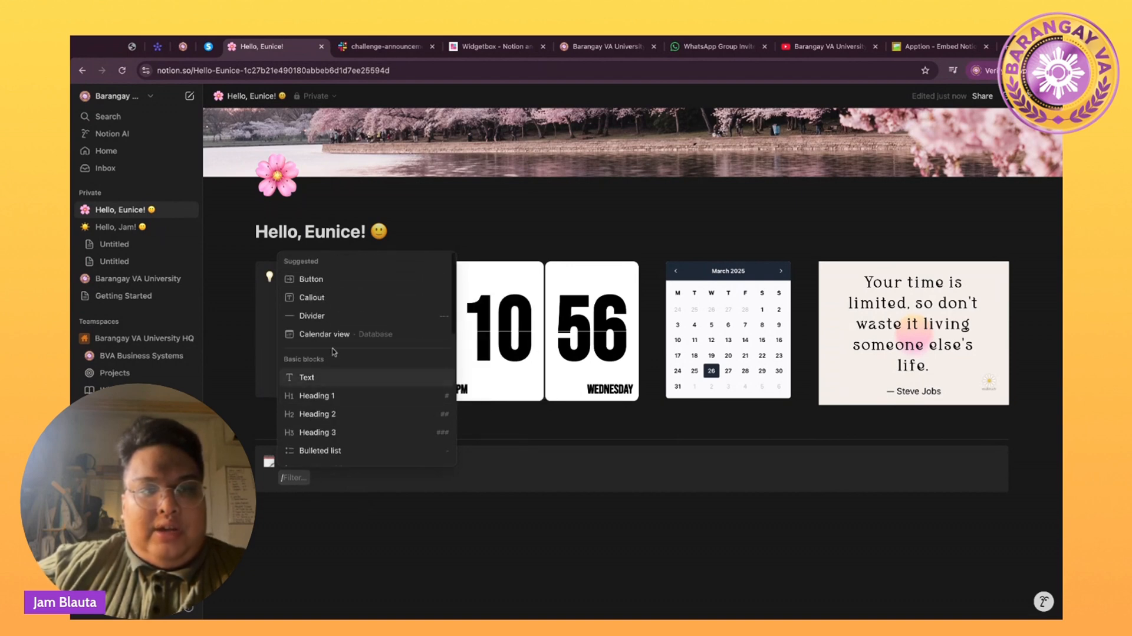
type("caled")
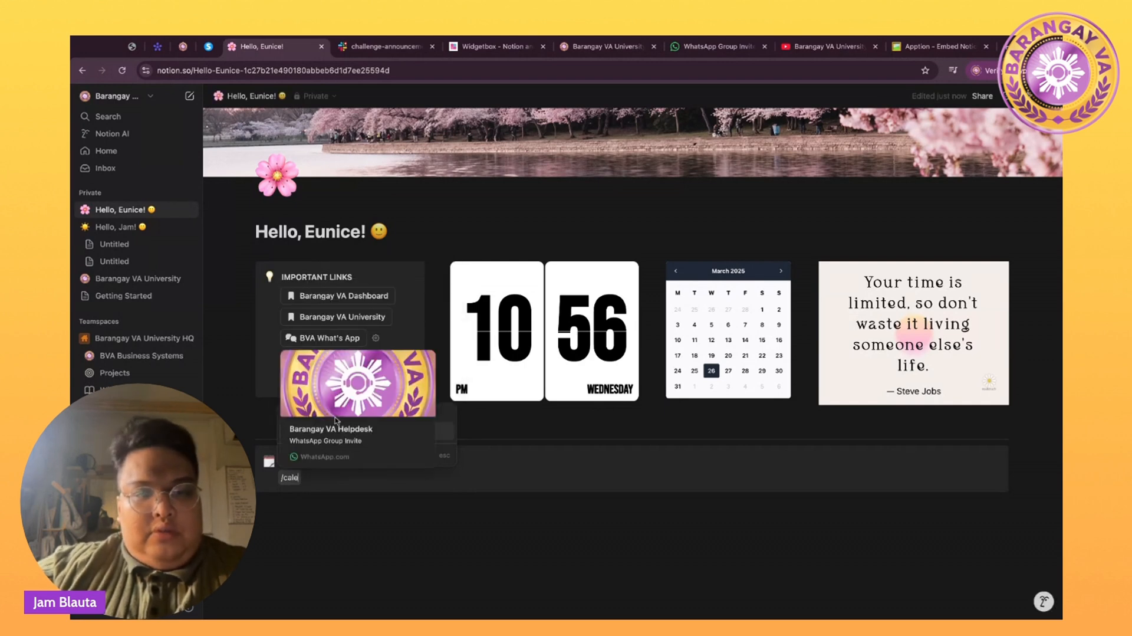
key("BackSpace")
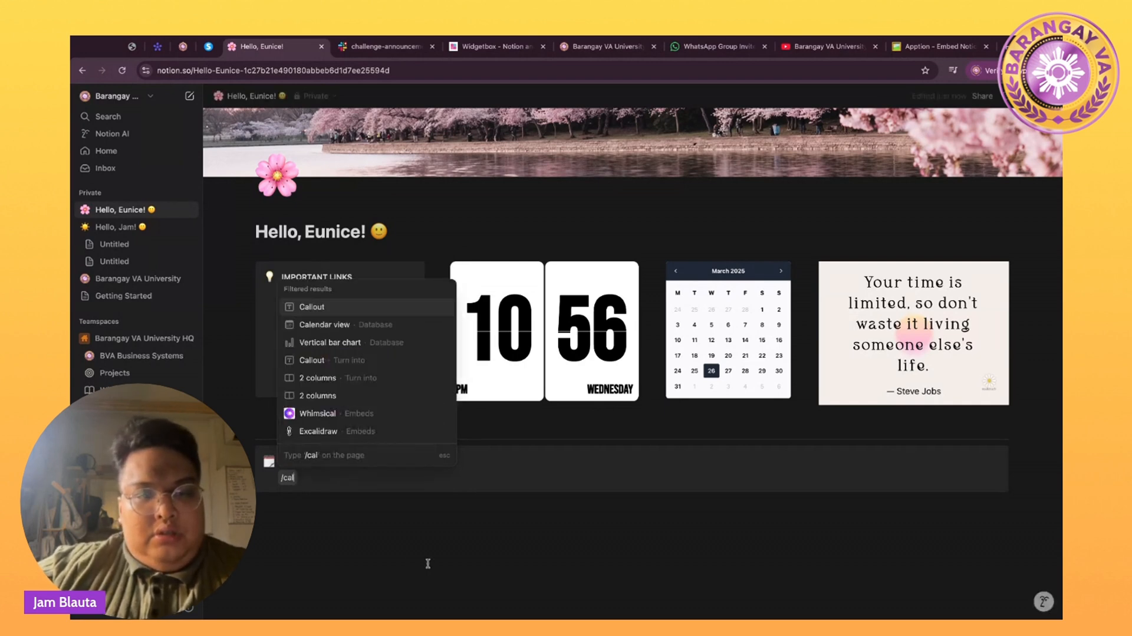
left_click(331, 325)
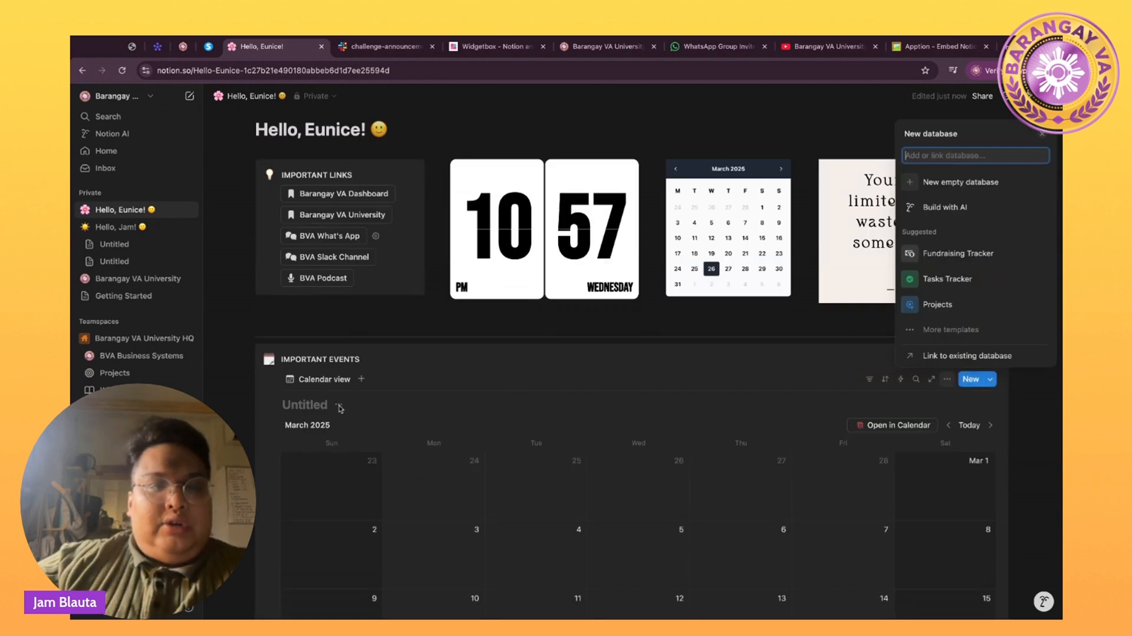
key("Escape")
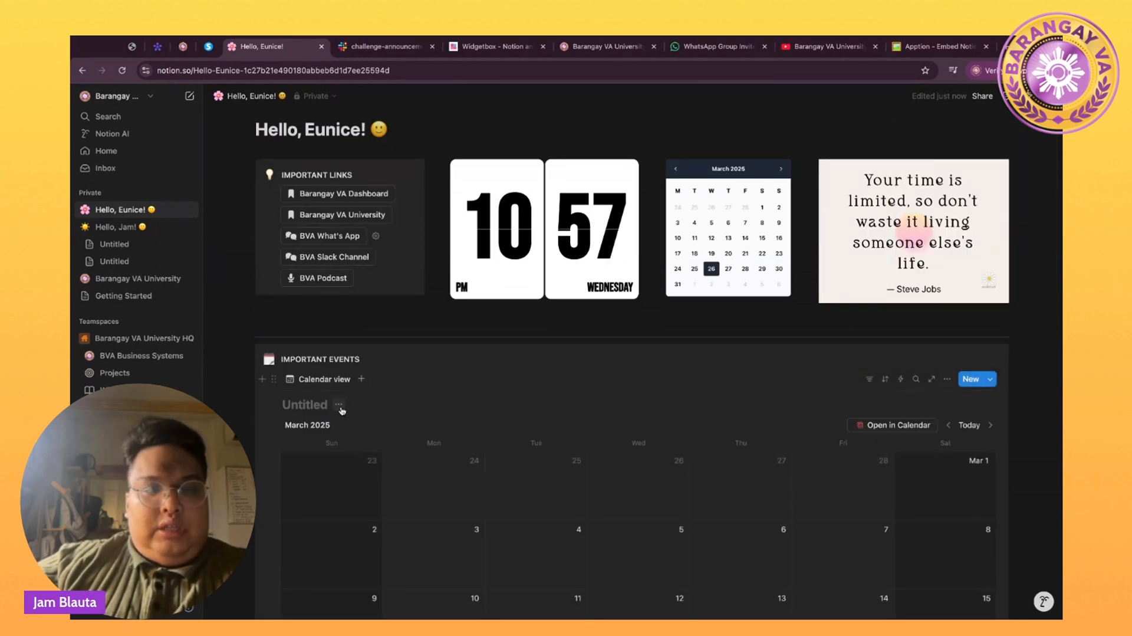
left_click(339, 407)
left_click(349, 463)
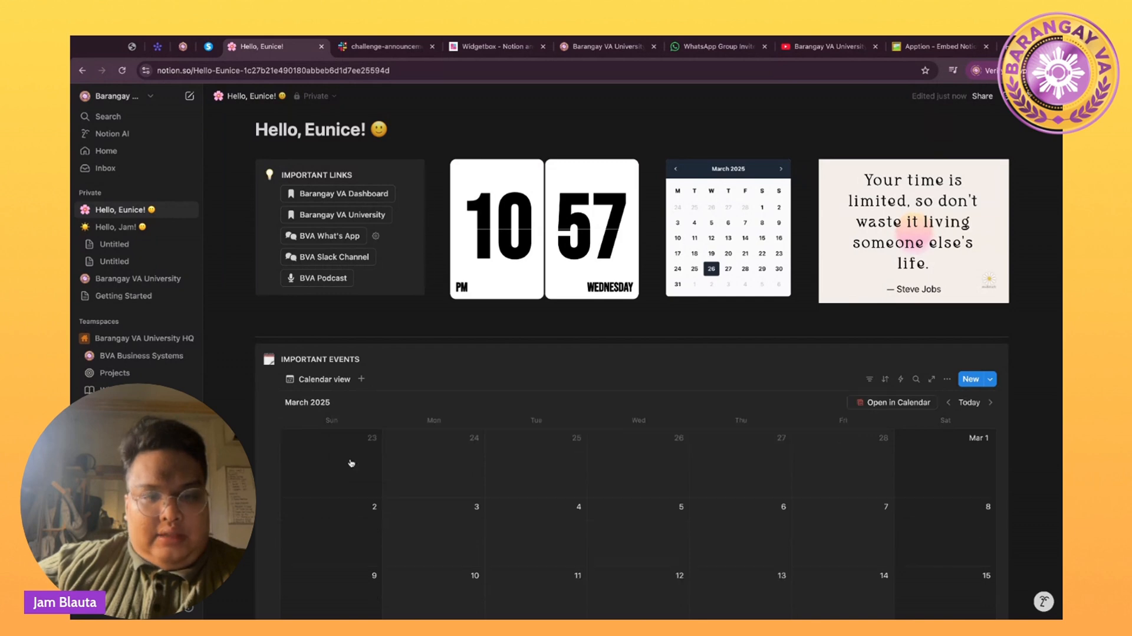
Rename the calendar view to 'Important Events' and give it a calendar icon.
left_click(328, 380)
left_click(316, 399)
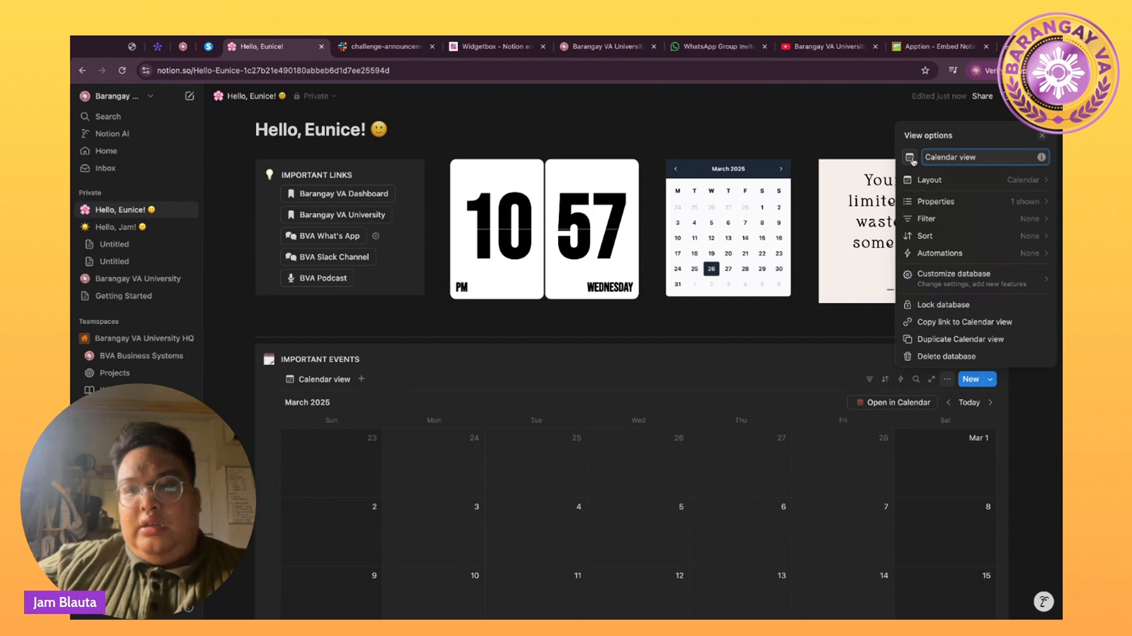
key("ctrl+a")
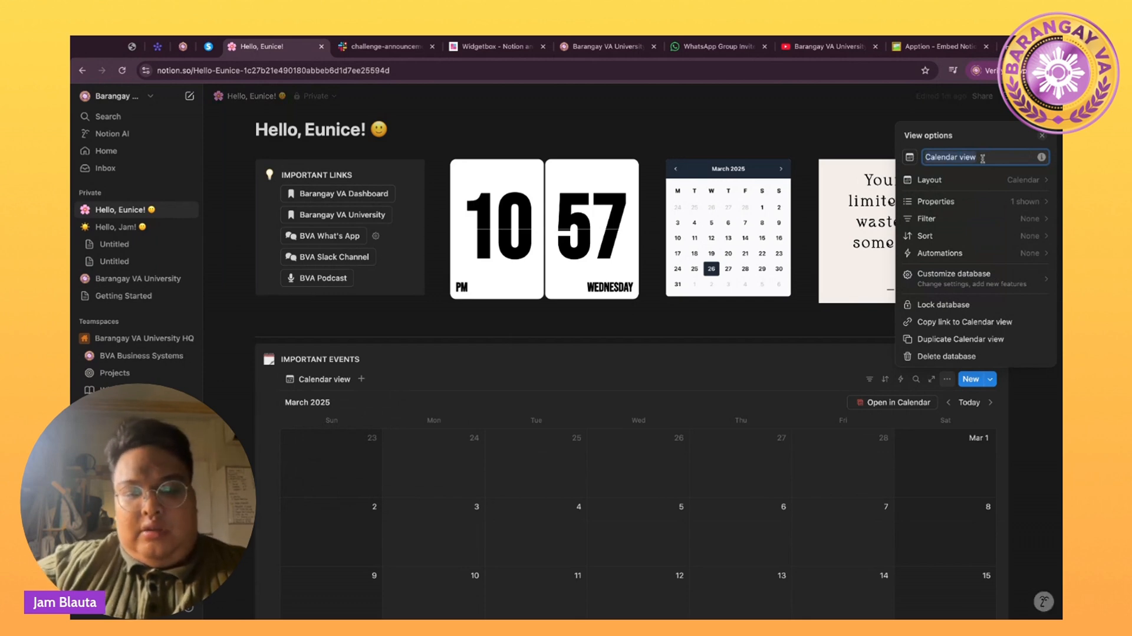
type("Important Eve")
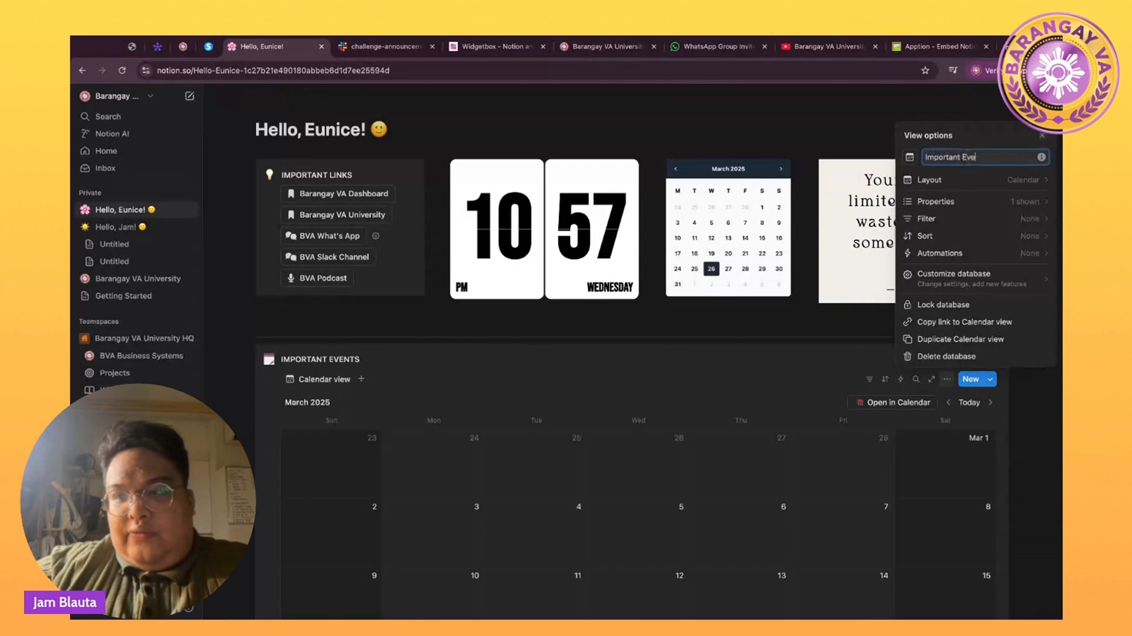
type("nts")
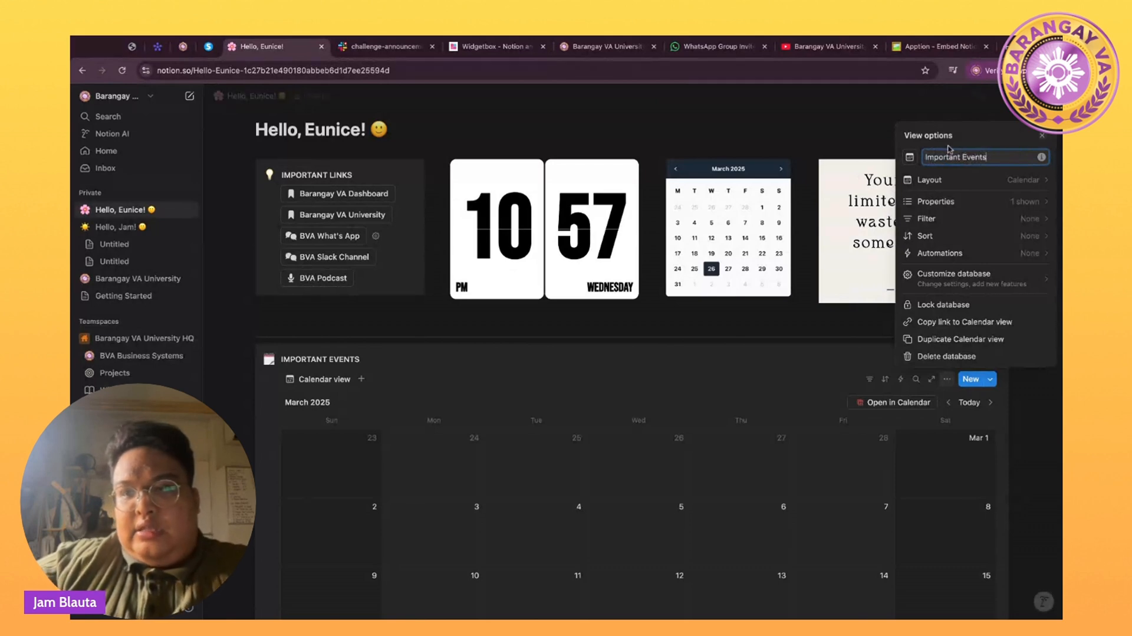
left_click(910, 158)
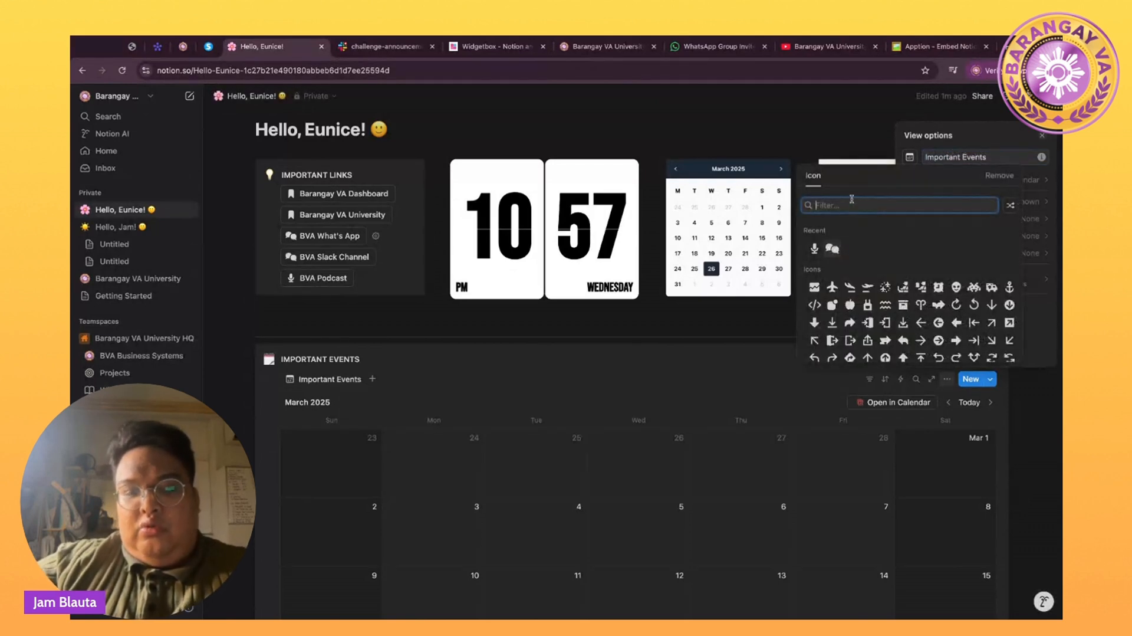
type("calenda")
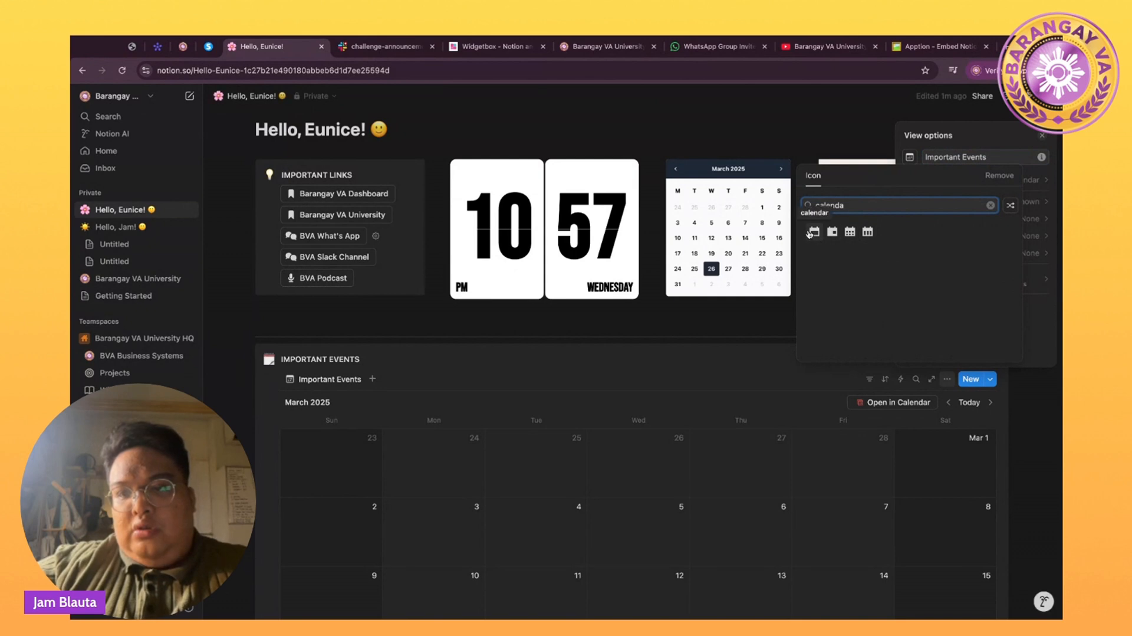
left_click(812, 232)
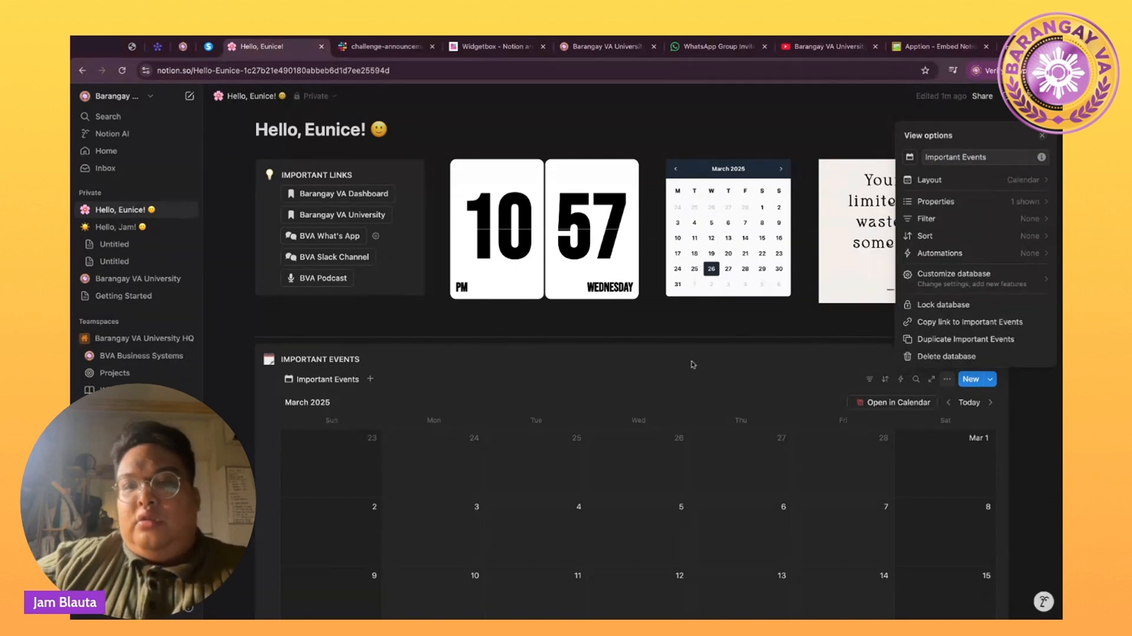
left_click(680, 380)
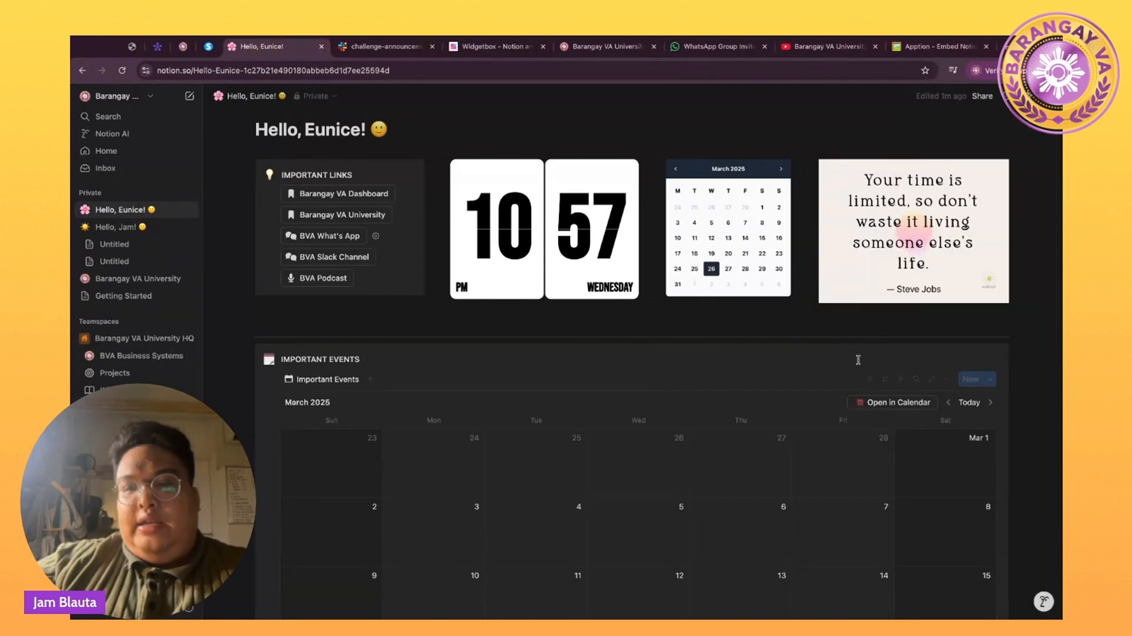
Switch the calendar layout to a week view showing 23–29 March.
left_click(946, 381)
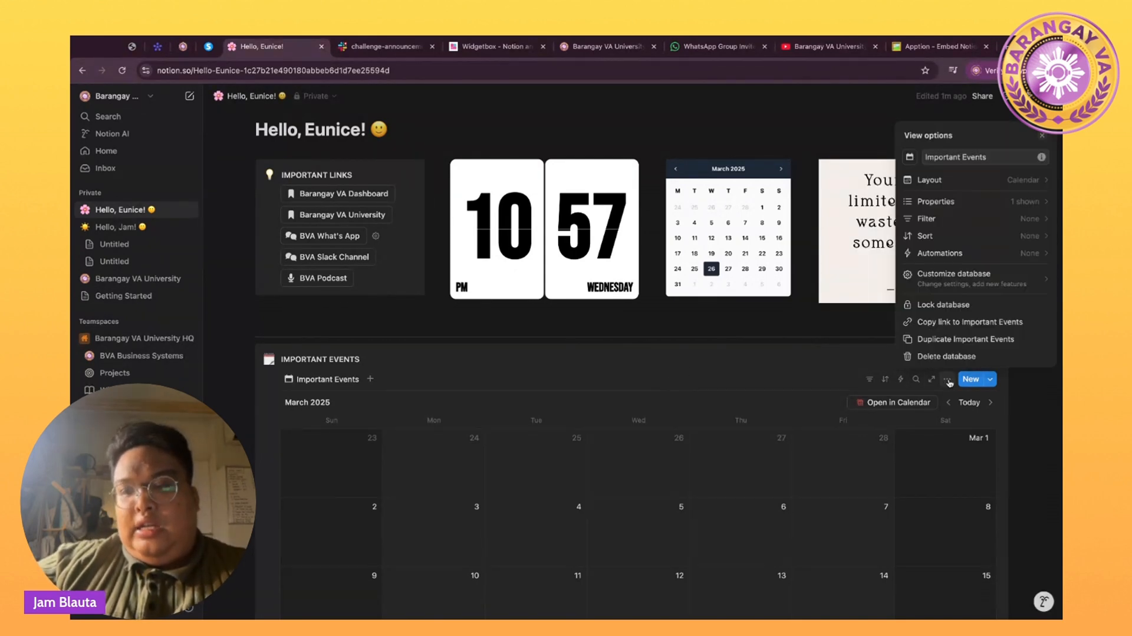
left_click(955, 184)
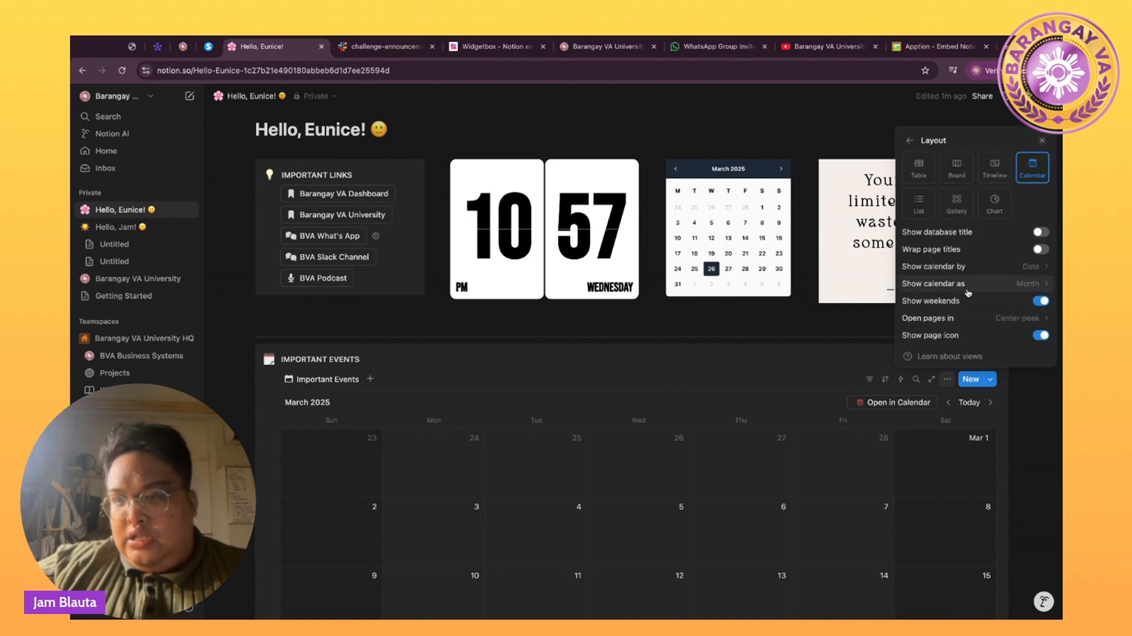
left_click(1007, 287)
left_click(944, 319)
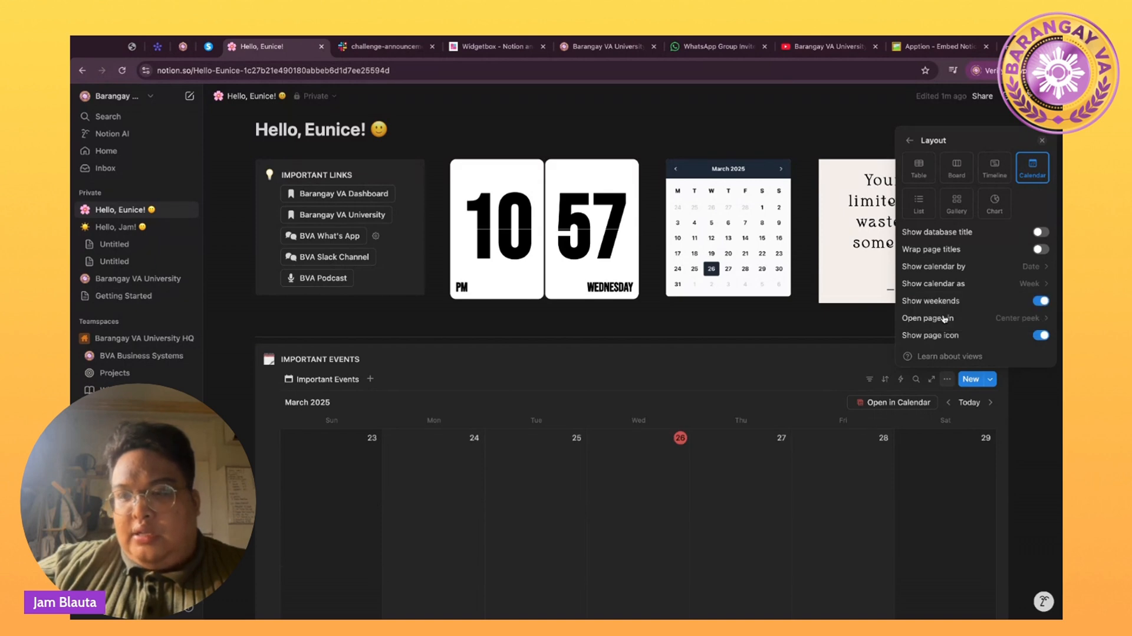
left_click(1006, 437)
scroll(1005, 437, "down", 3)
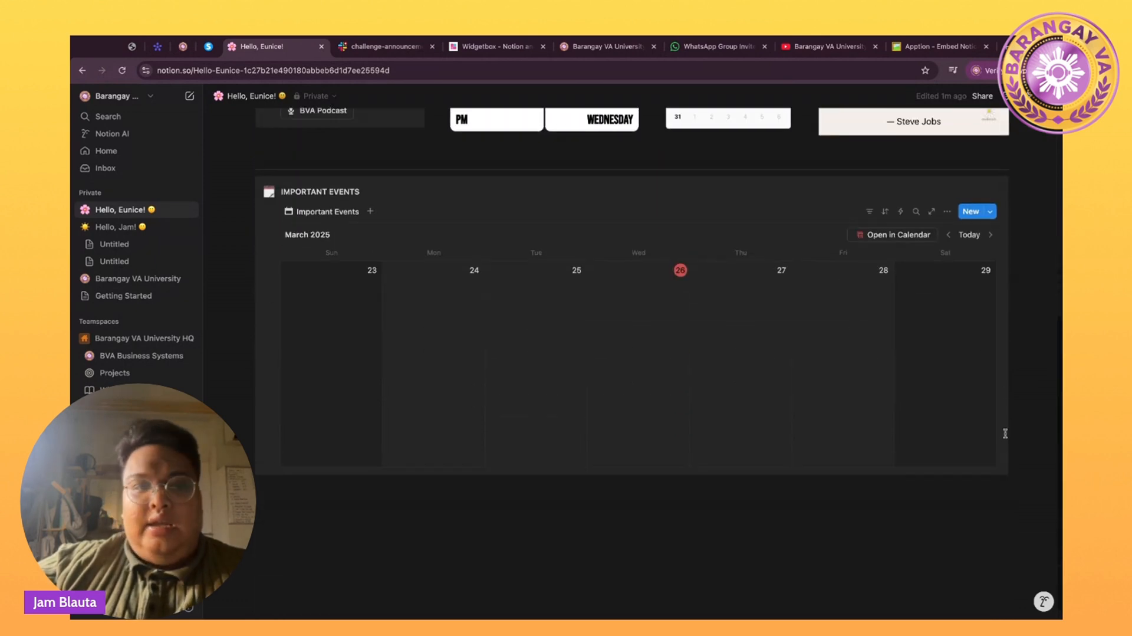
Add a new callout below the calendar, checking the Hello, Jam! page for reference.
left_click(287, 495)
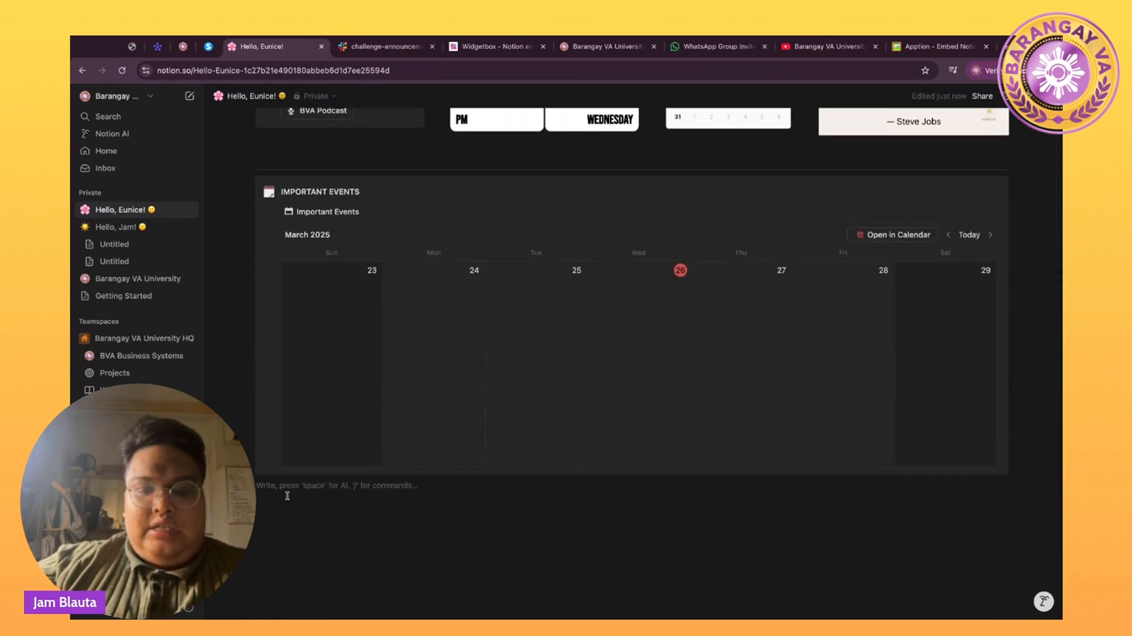
type("/")
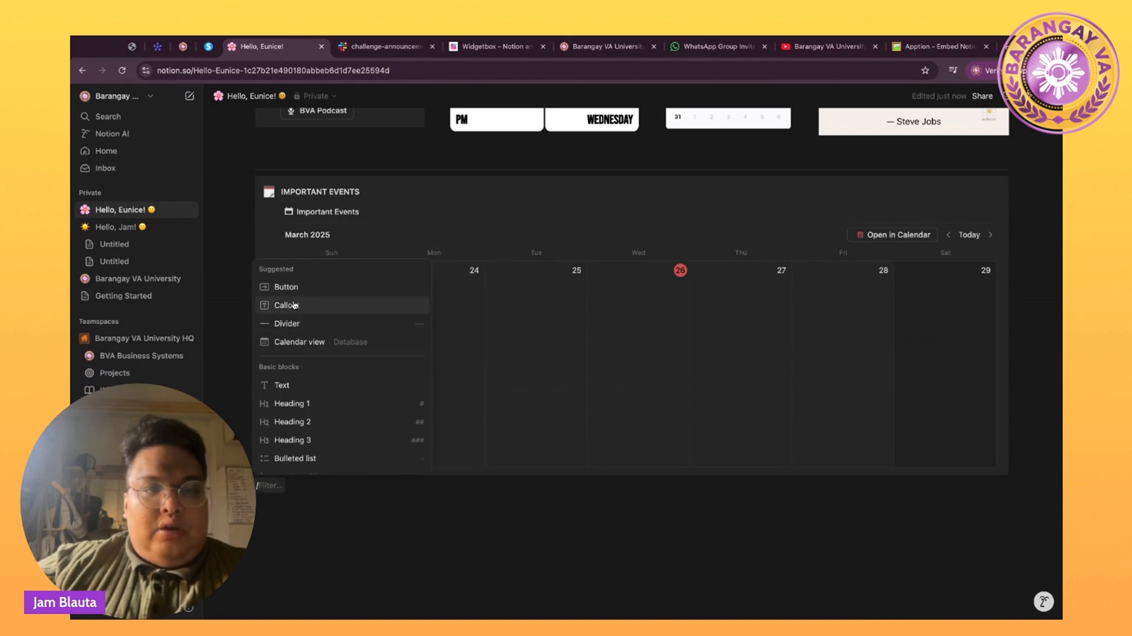
key("BackSpace")
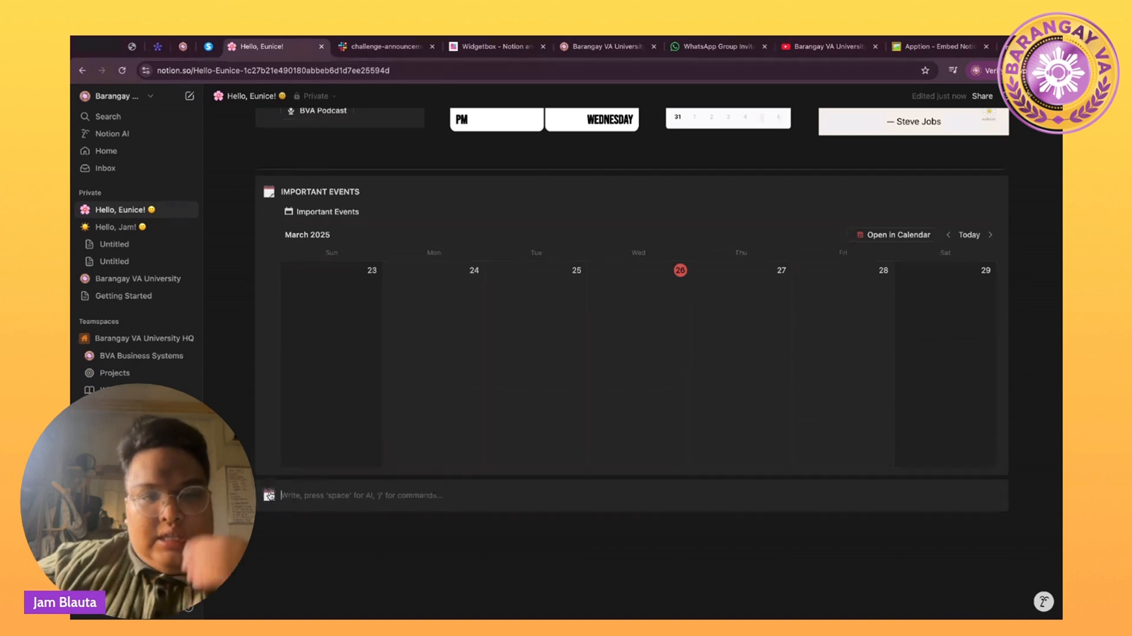
left_click(269, 495)
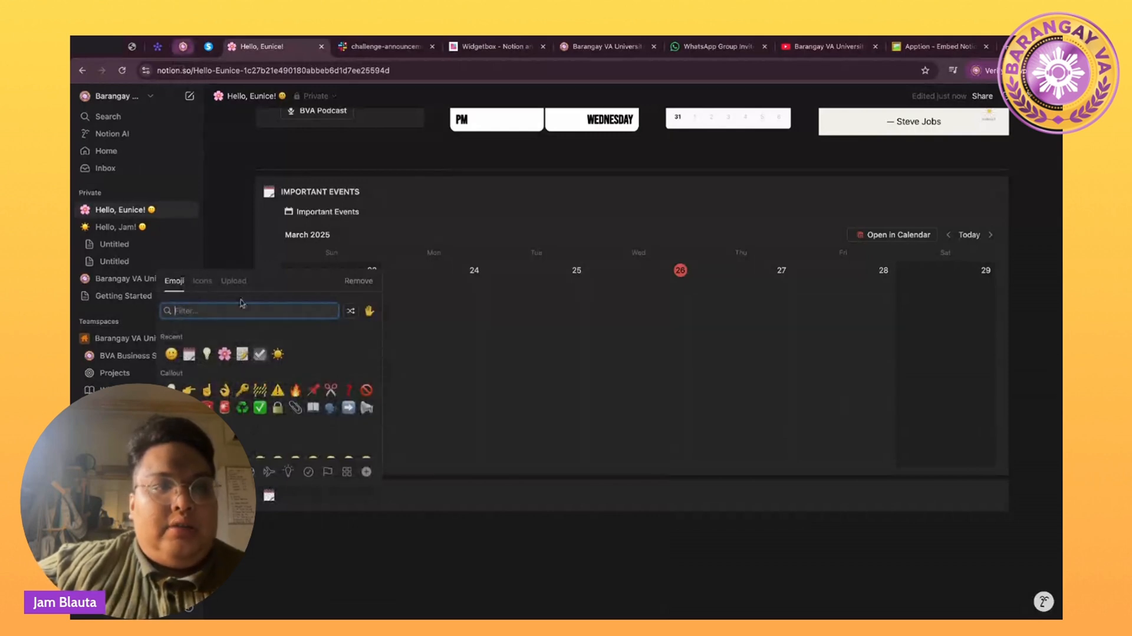
left_click(156, 237)
left_click(151, 226)
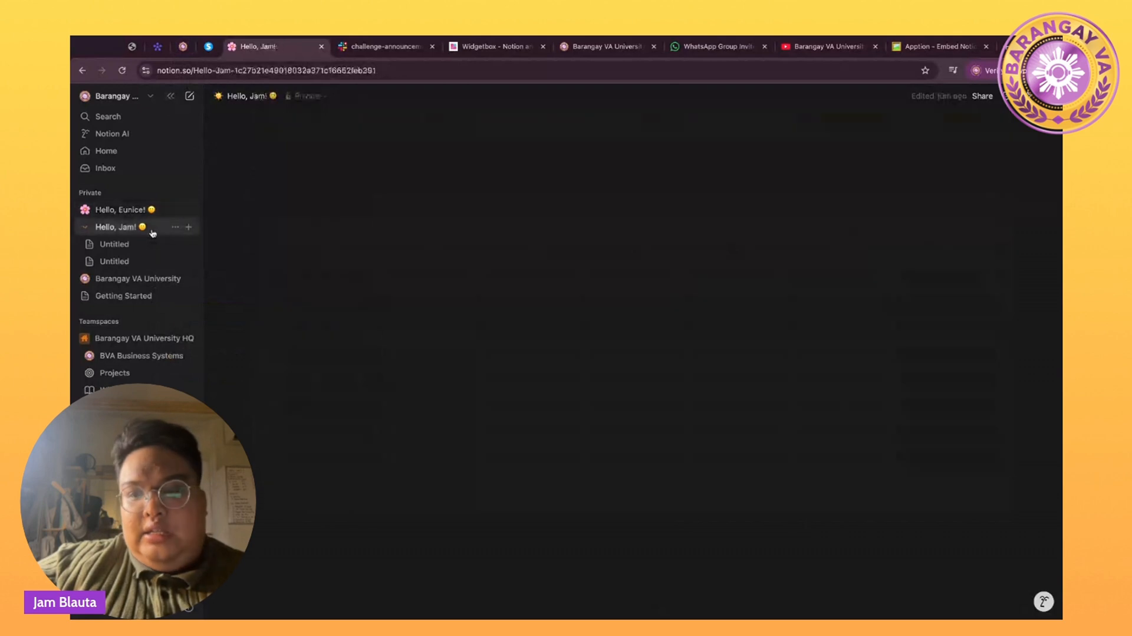
scroll(401, 276, "down", 3)
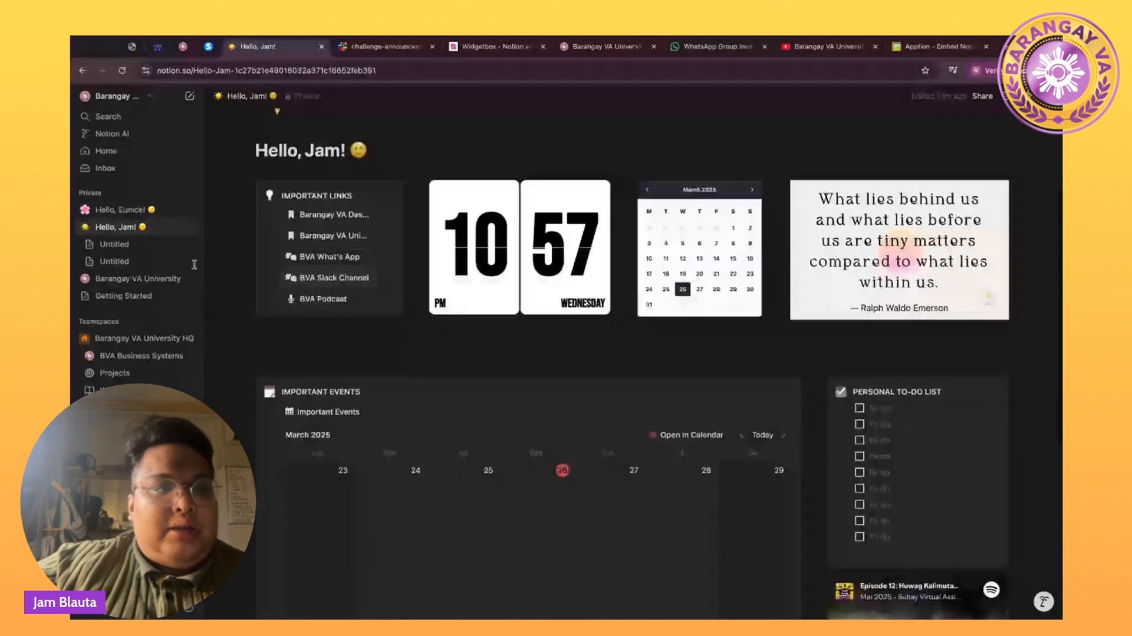
left_click(118, 209)
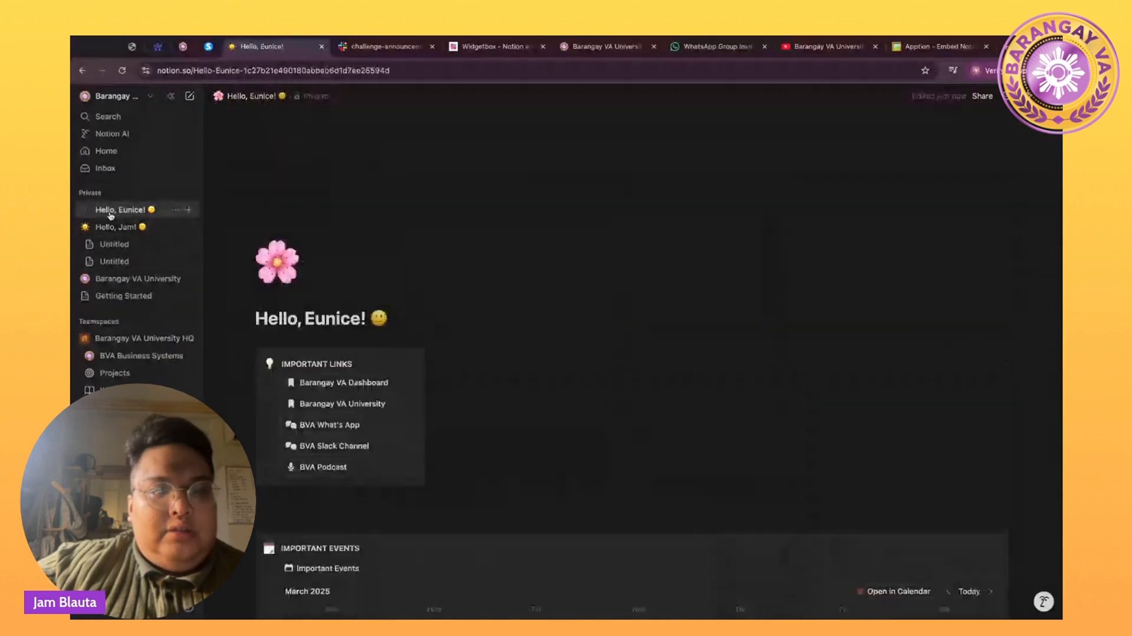
scroll(282, 435, "down", 7)
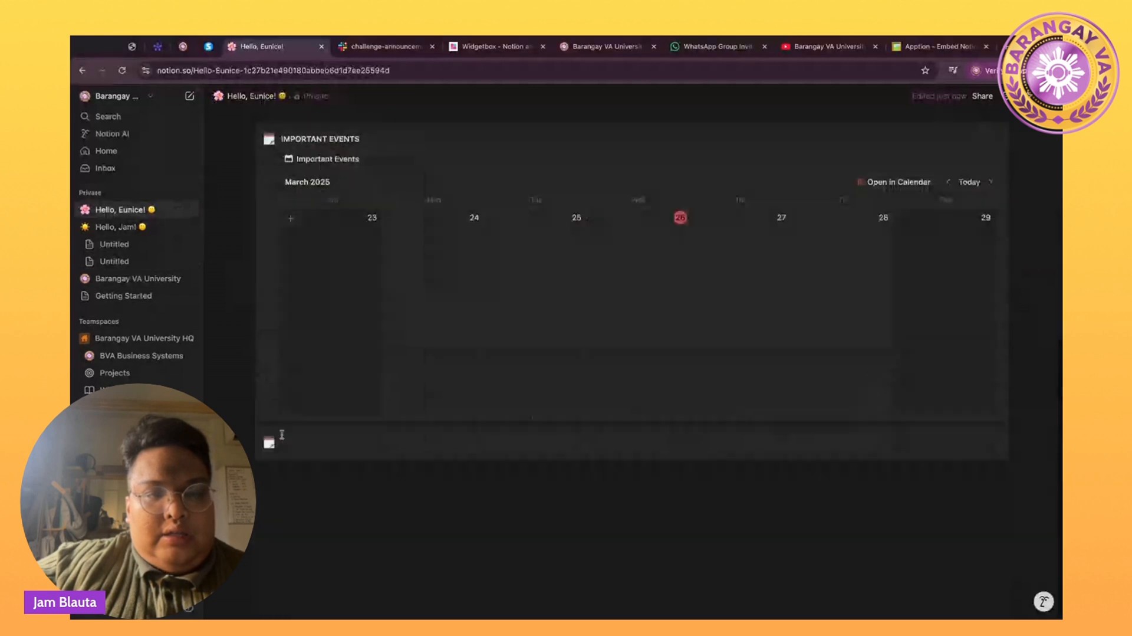
Give the callout a check-mark icon and start titling it PERSONAL TASKS.
left_click(270, 444)
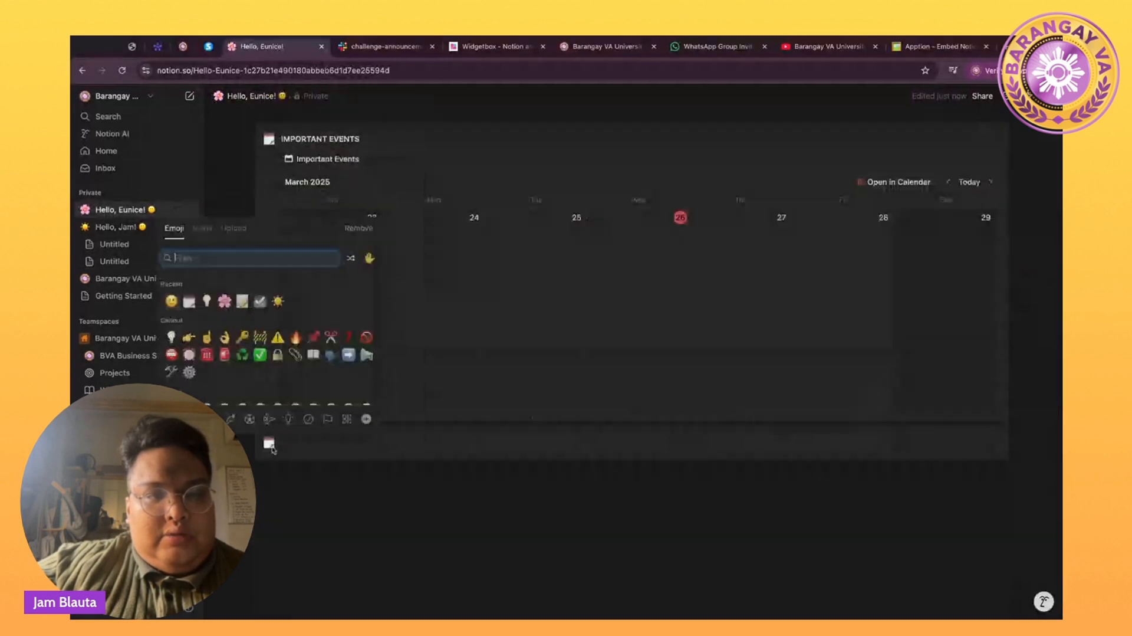
left_click(260, 303)
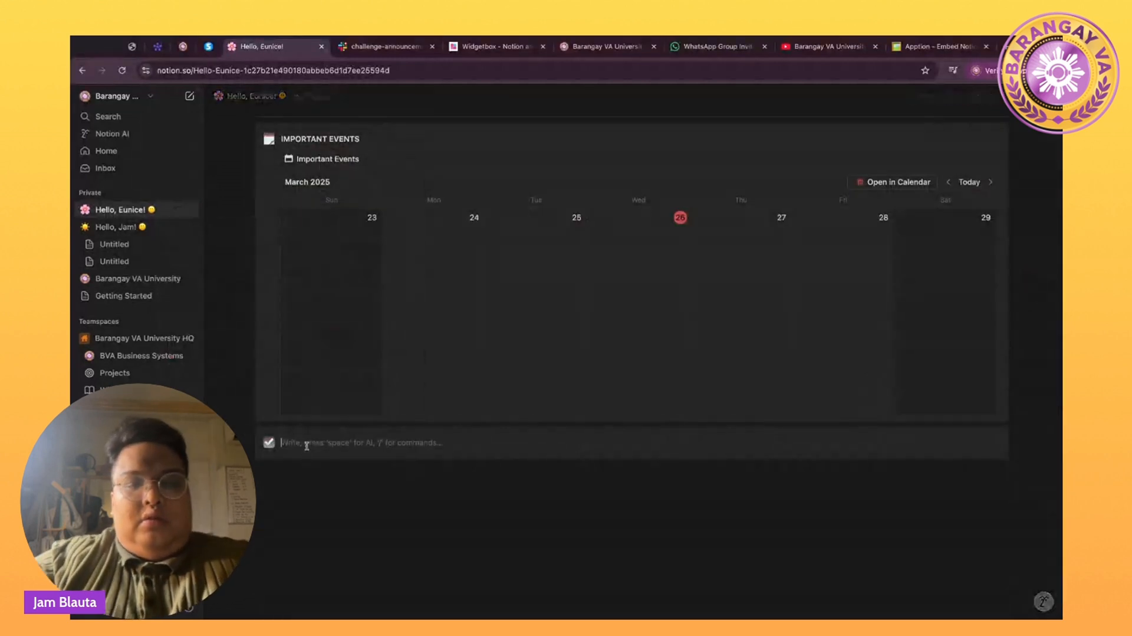
type("OER")
key("BackSpace")
key("BackSpace")
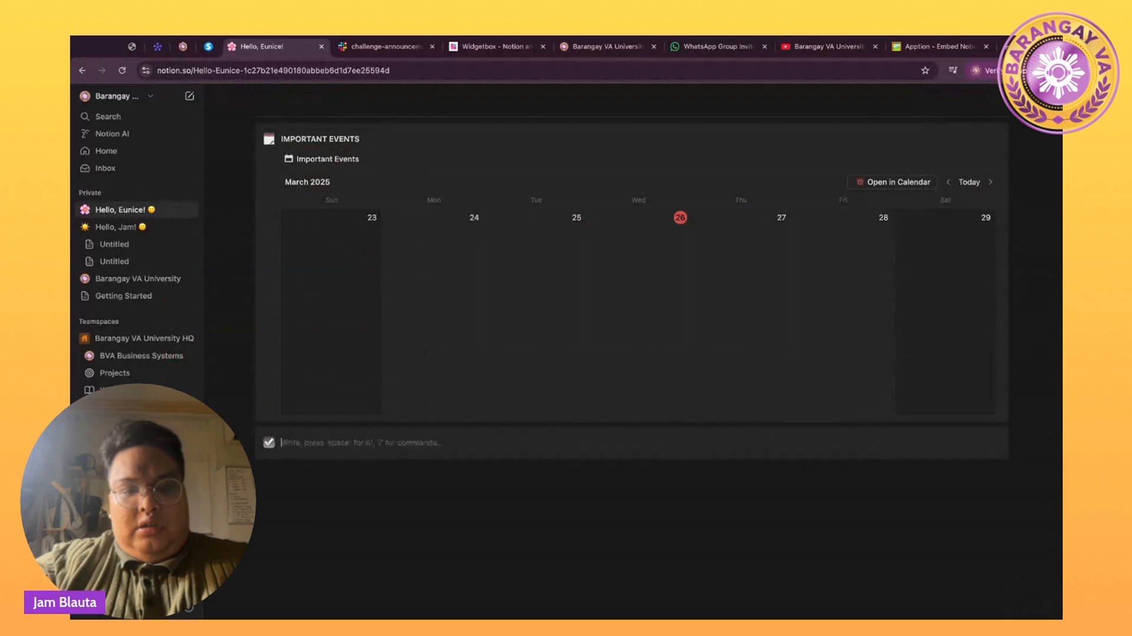
type("PERSONAL TASKS")
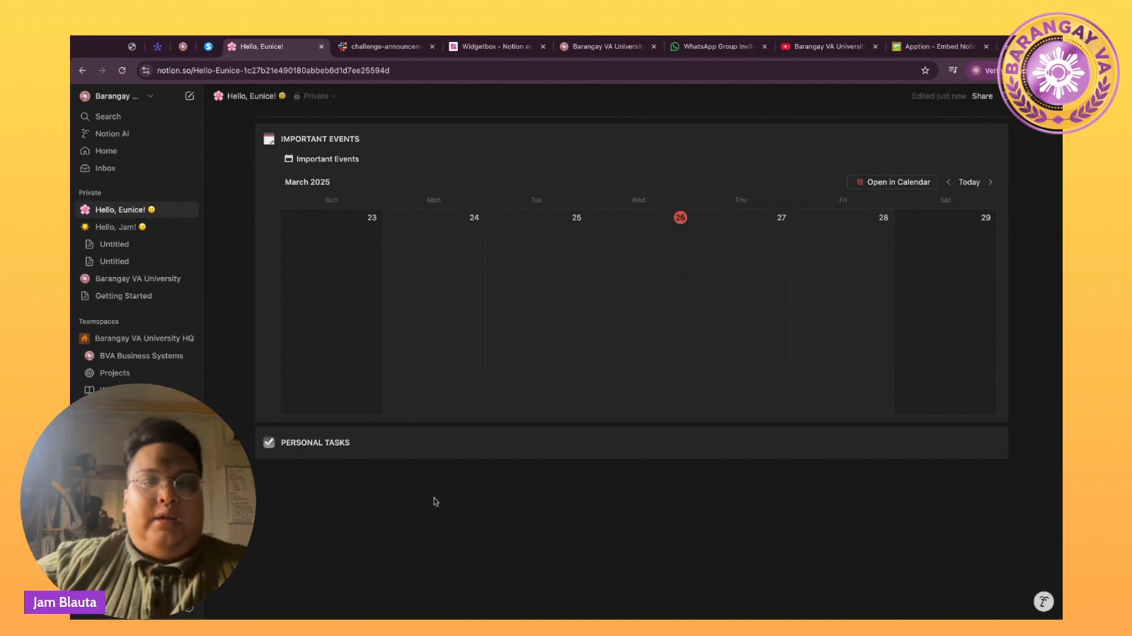
Drag PERSONAL TASKS to the right of the Important Events calendar and start an empty line inside.
left_click(256, 466)
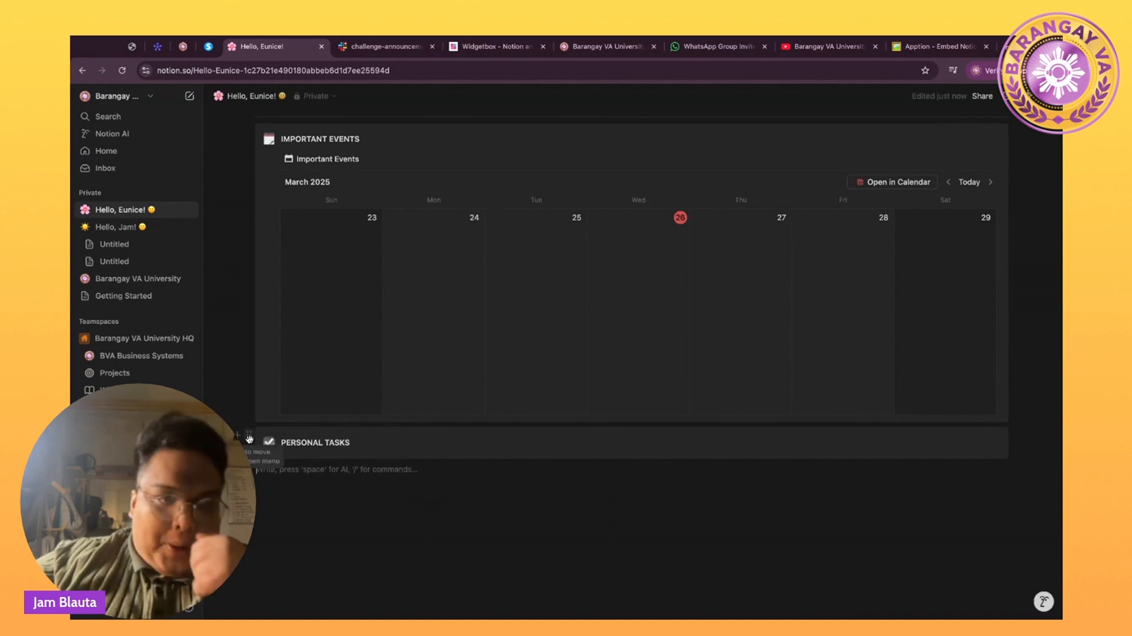
left_click_drag(248, 437, 1037, 209)
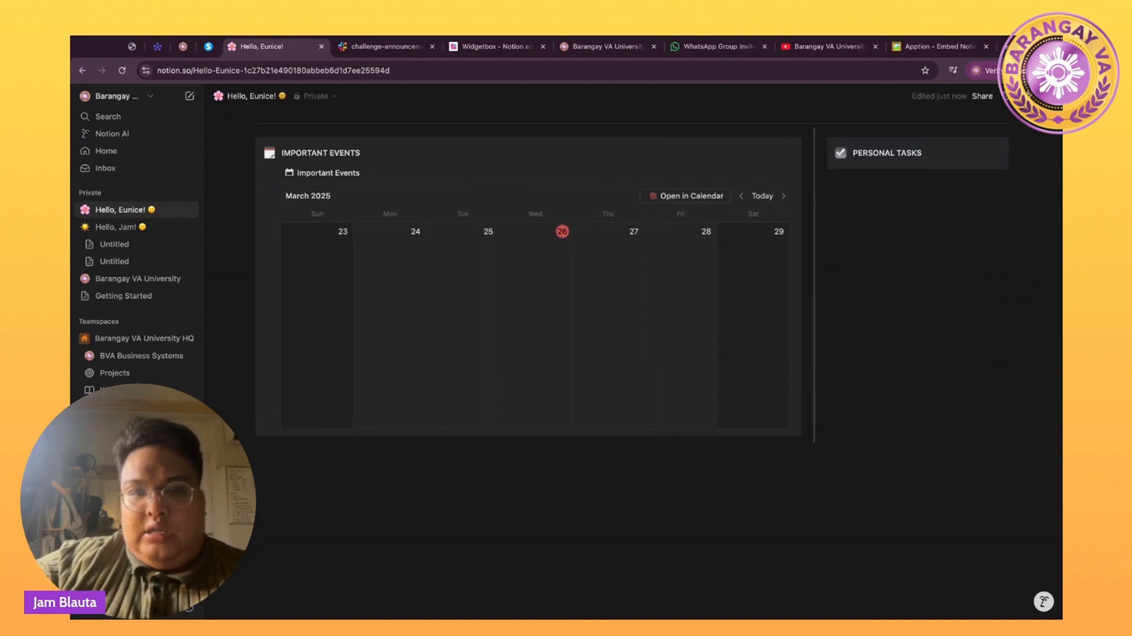
key("Escape")
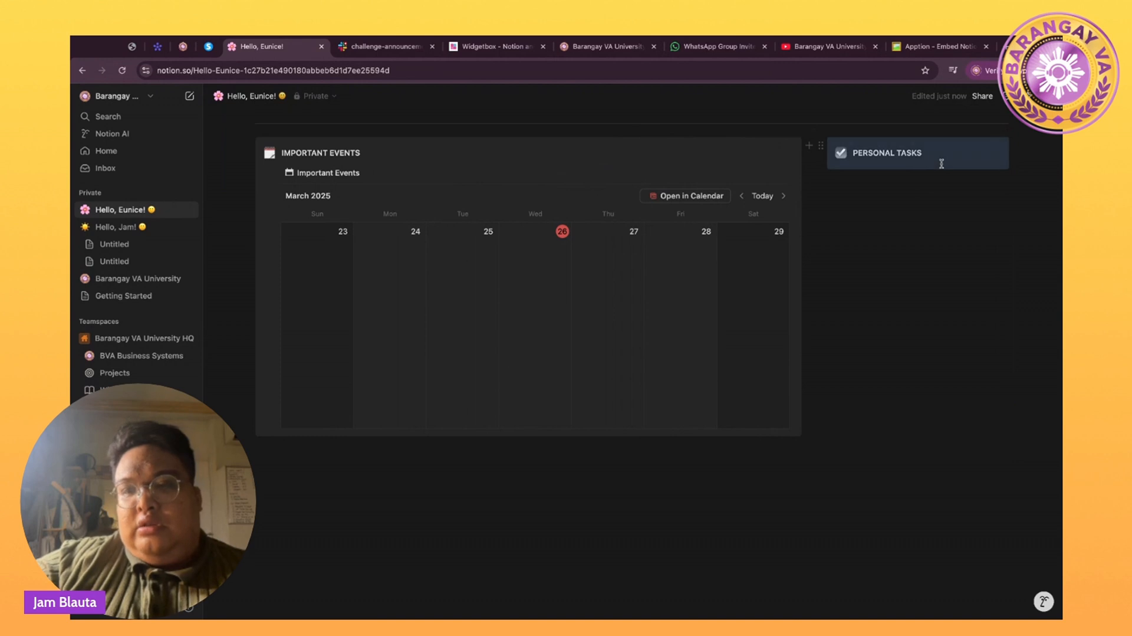
left_click(861, 167)
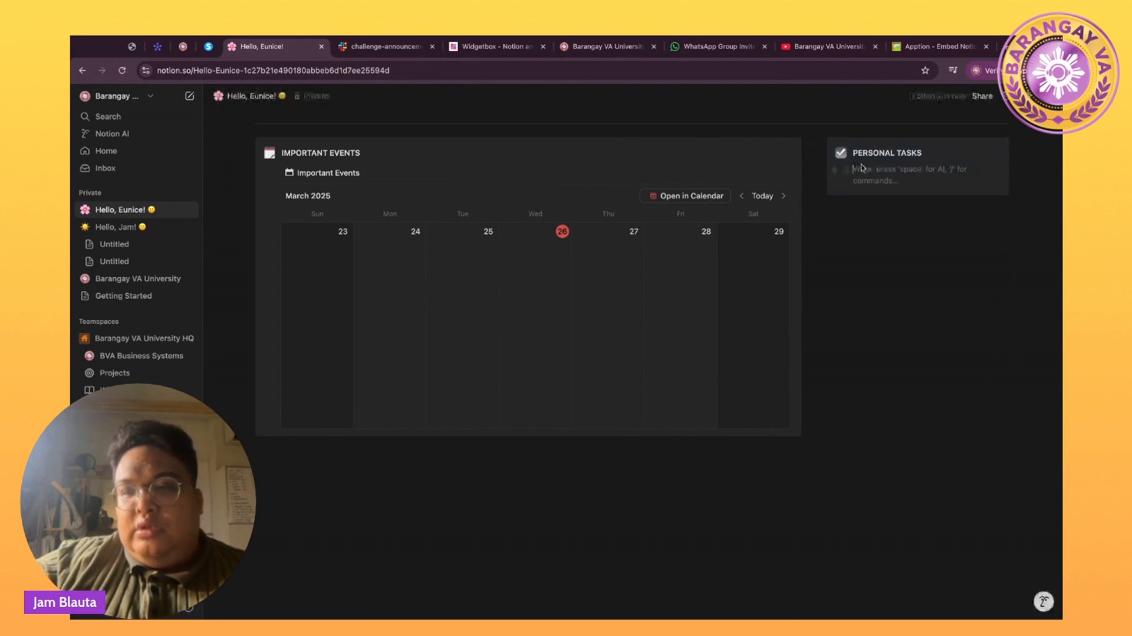
Turn the empty line into a To-do checkbox and duplicate it into three To-dos.
type("/t")
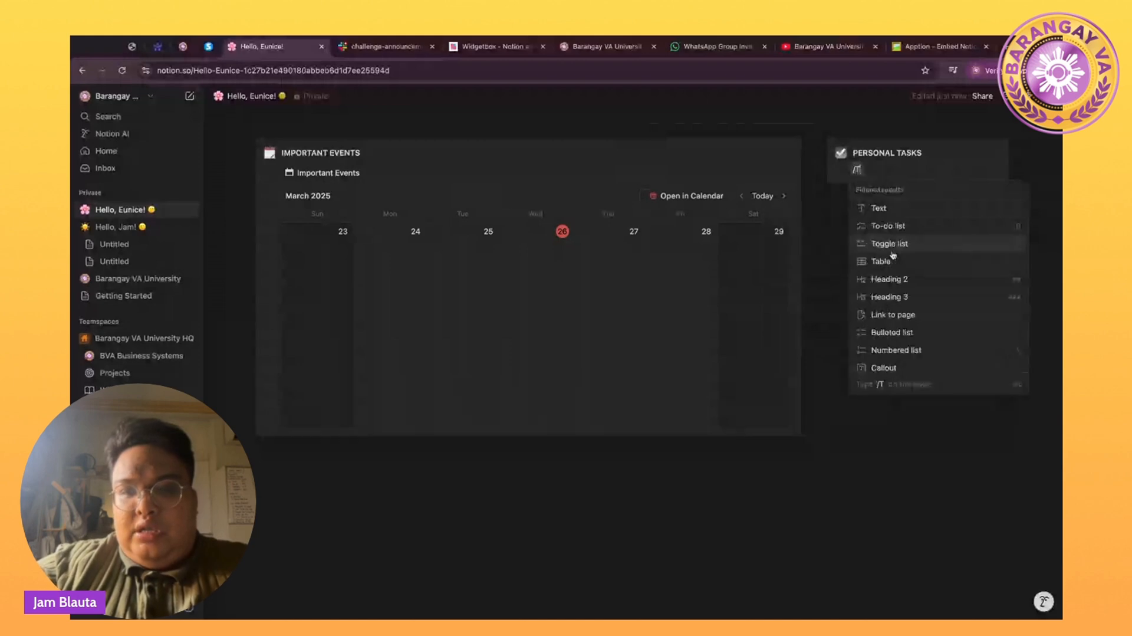
type("O")
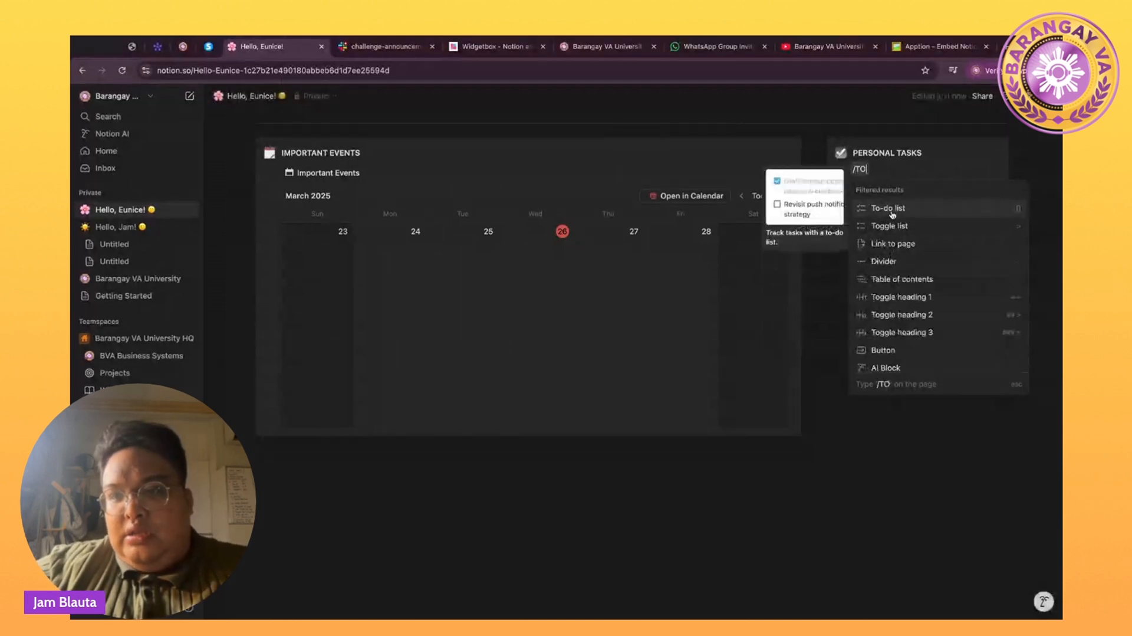
left_click(892, 213)
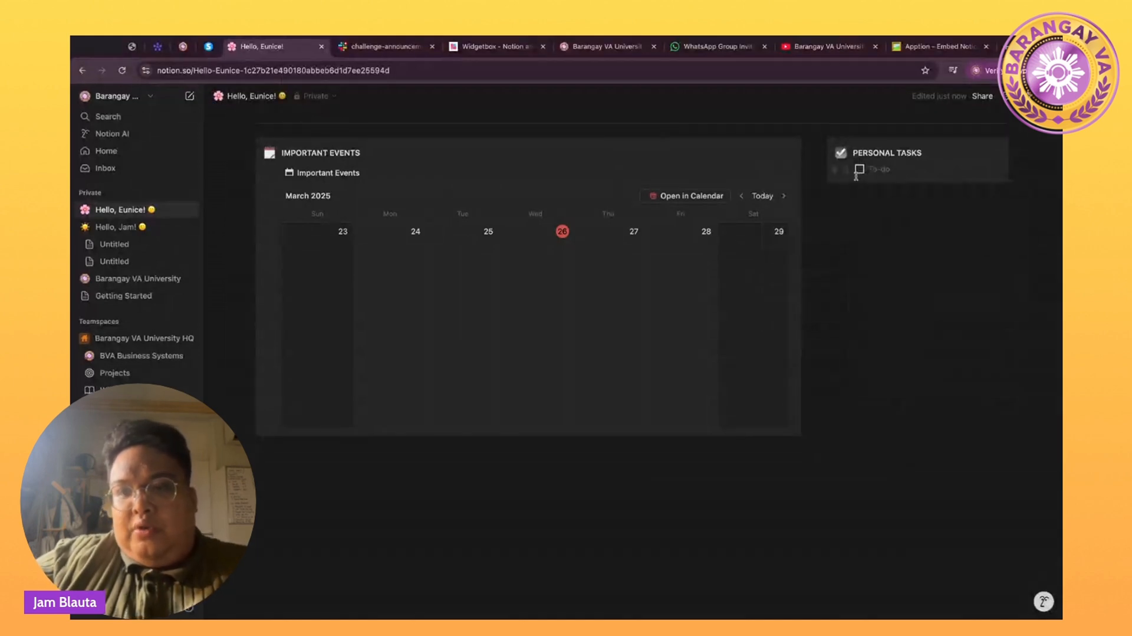
left_click(847, 170)
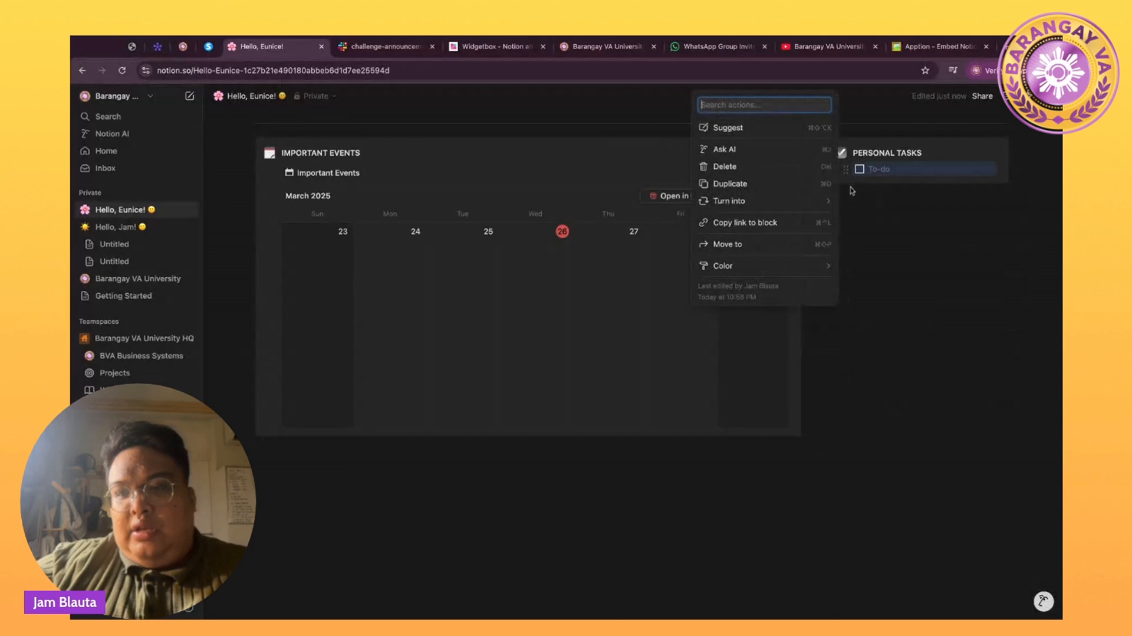
key("Escape")
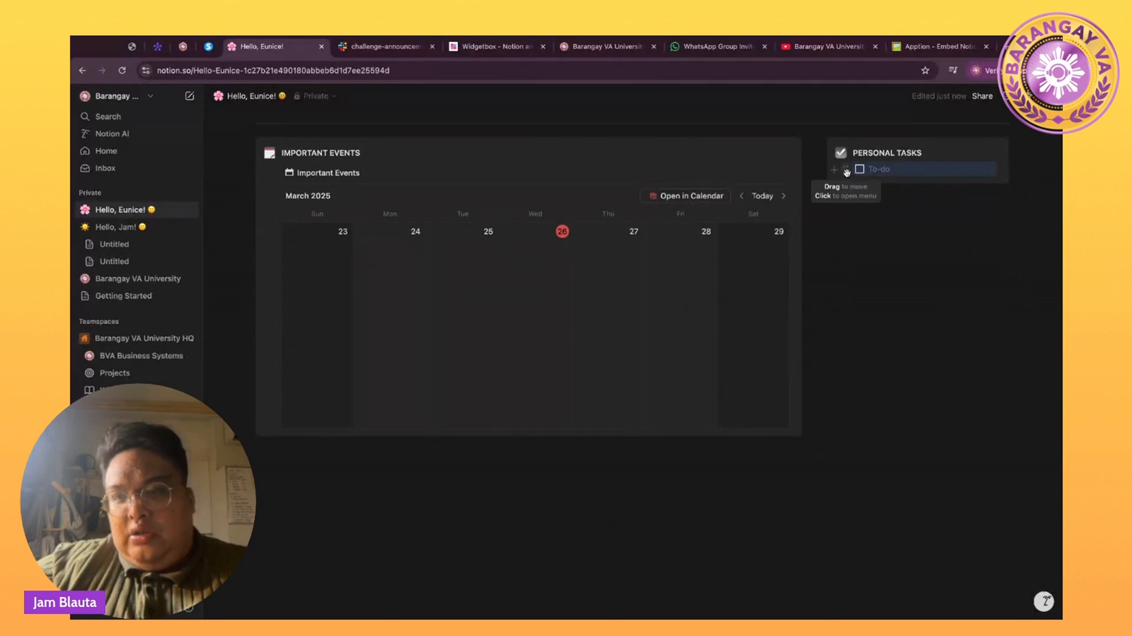
left_click(845, 170)
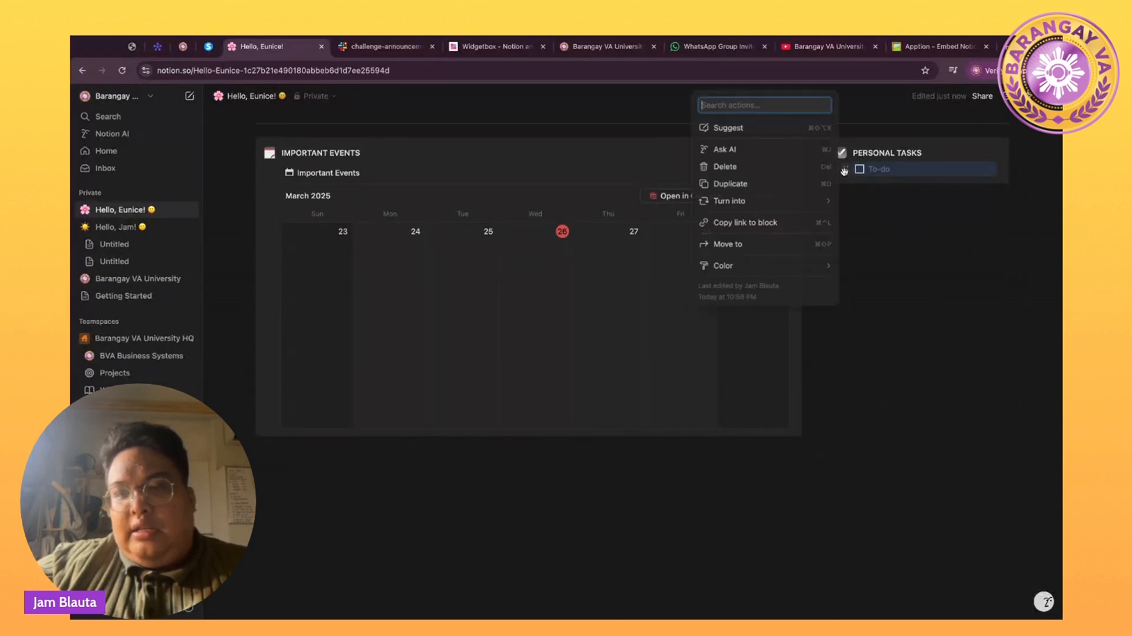
left_click(758, 183)
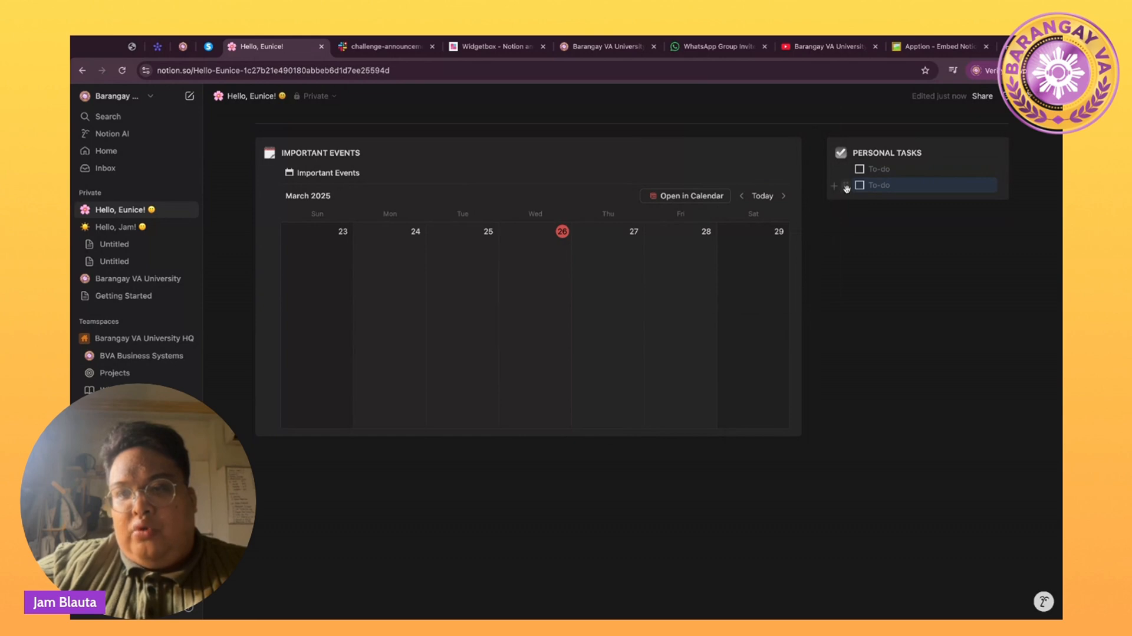
left_click(846, 186)
left_click(758, 184)
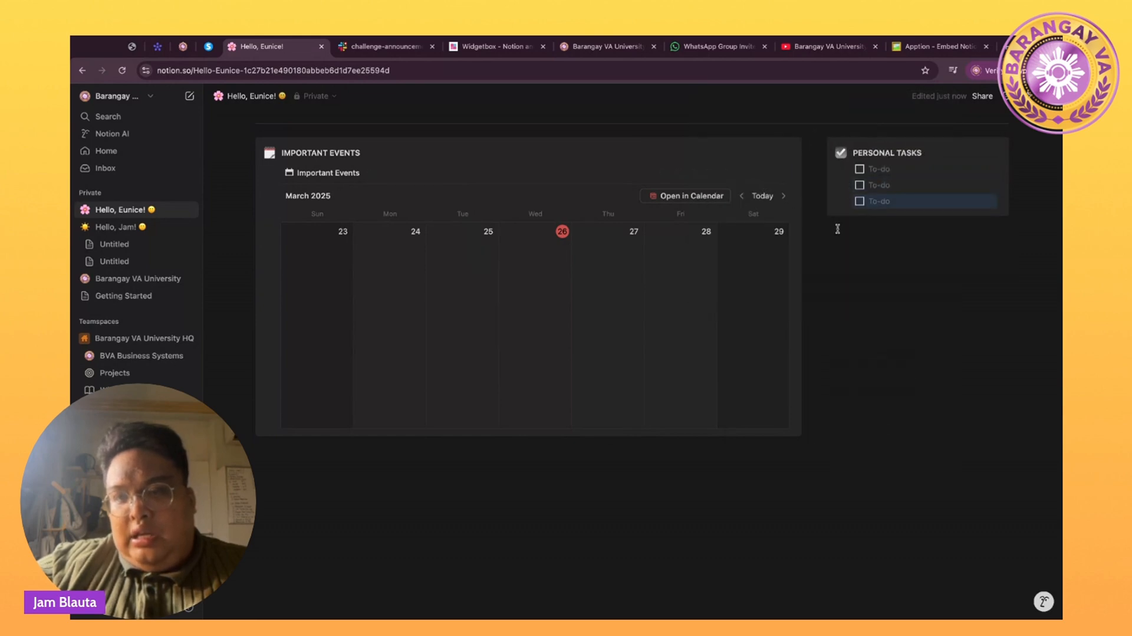
Keep duplicating the To-do, finishing with Ctrl+D, until the callout holds ten To-dos.
left_click(848, 201)
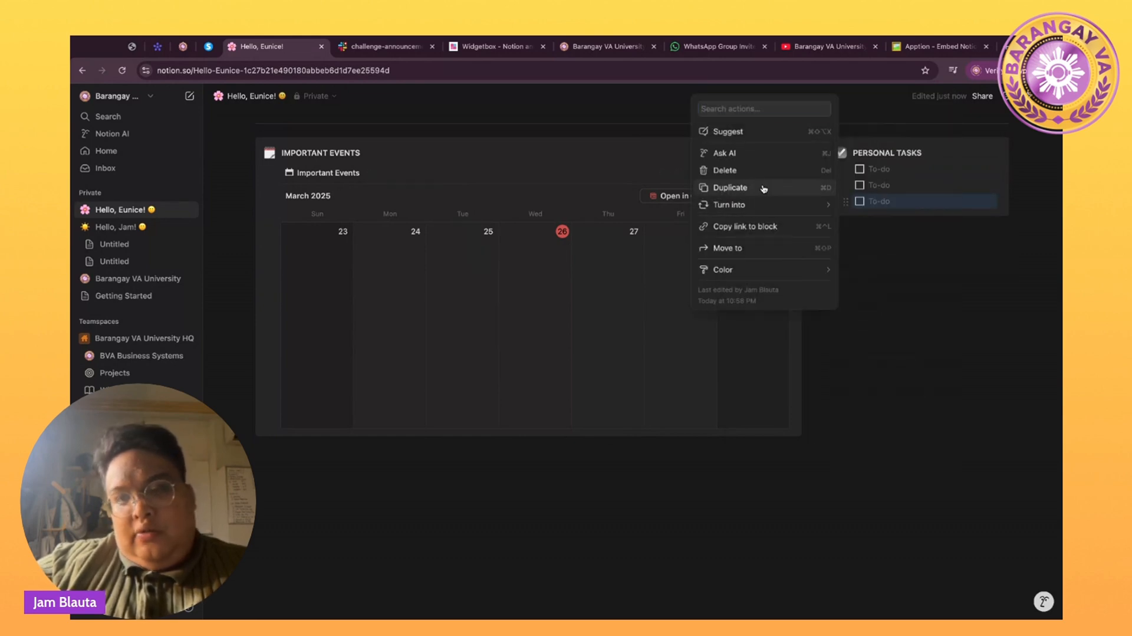
left_click(762, 188)
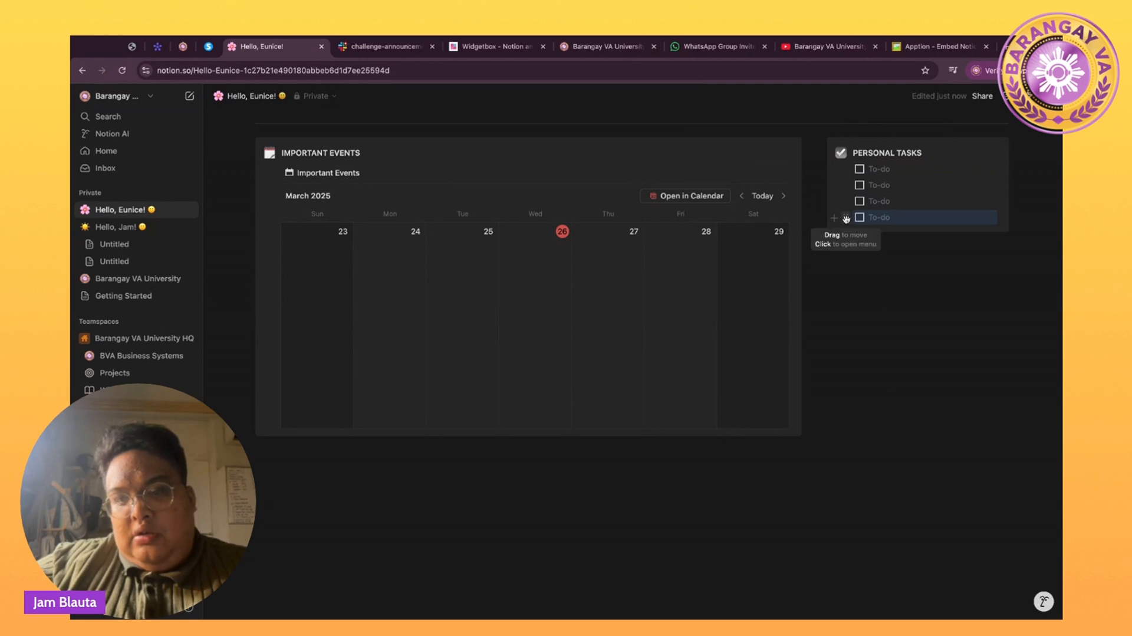
left_click(846, 218)
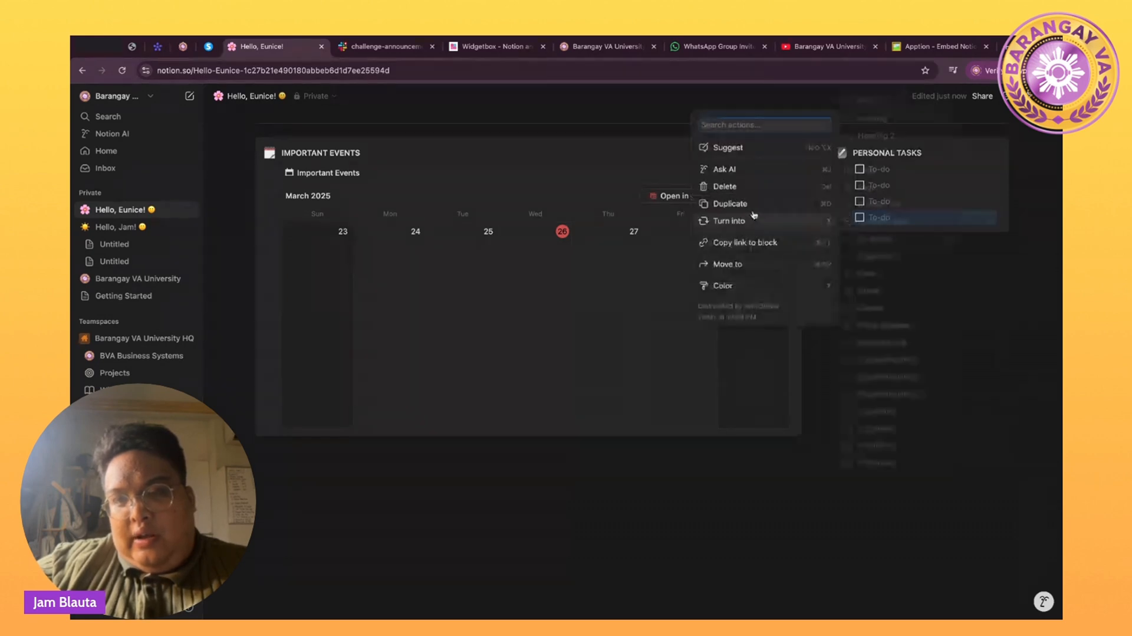
left_click(753, 210)
left_click(846, 234)
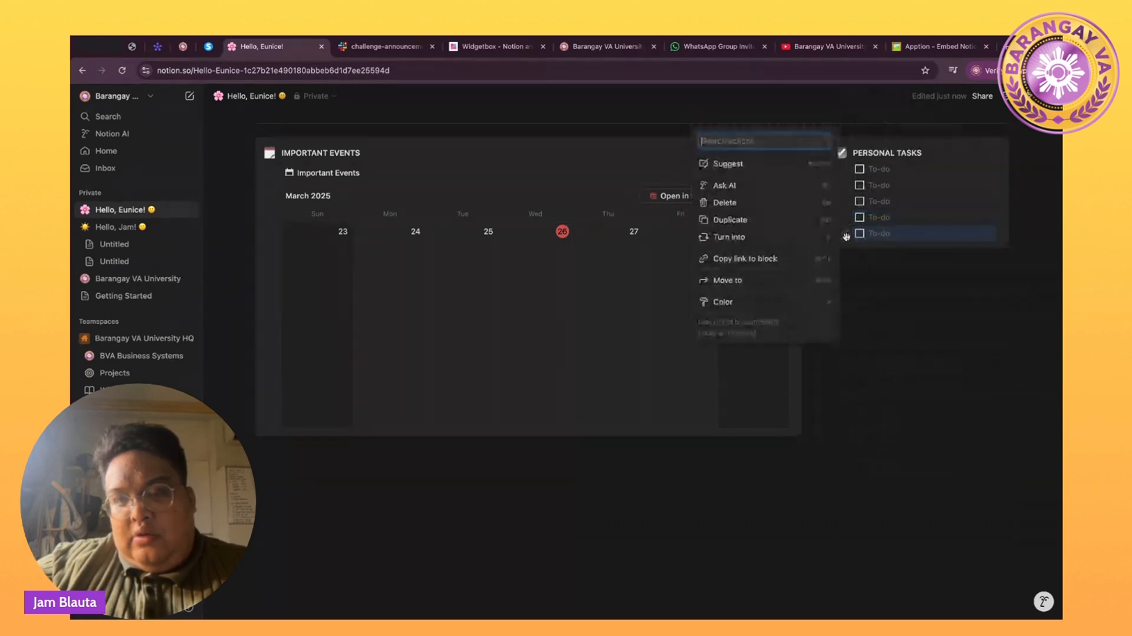
left_click(758, 219)
left_click(846, 250)
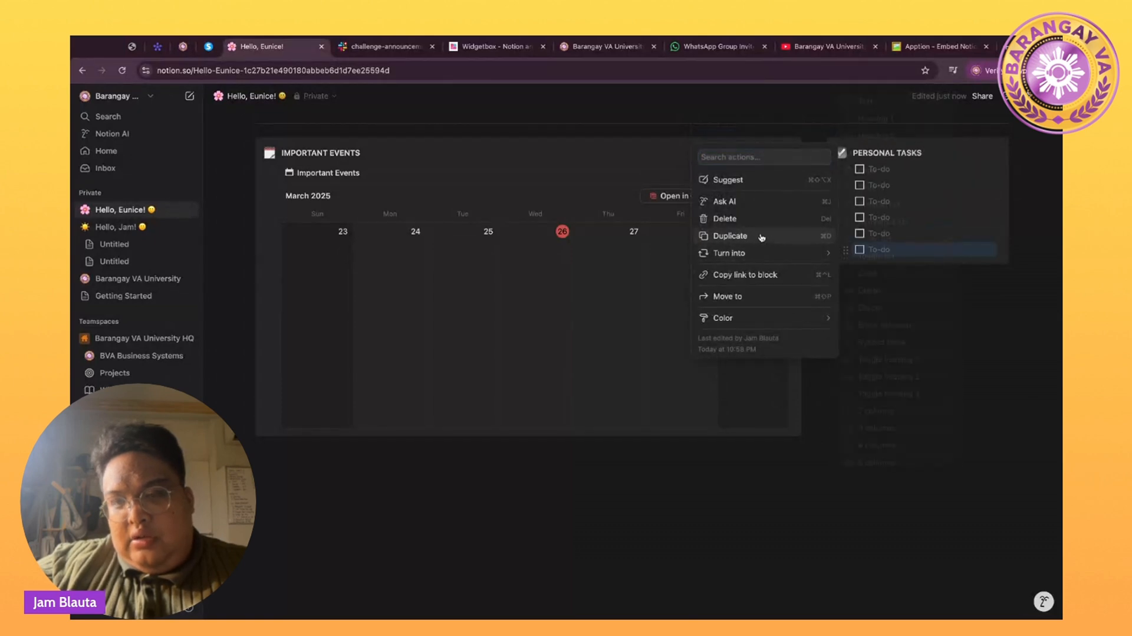
left_click(761, 237)
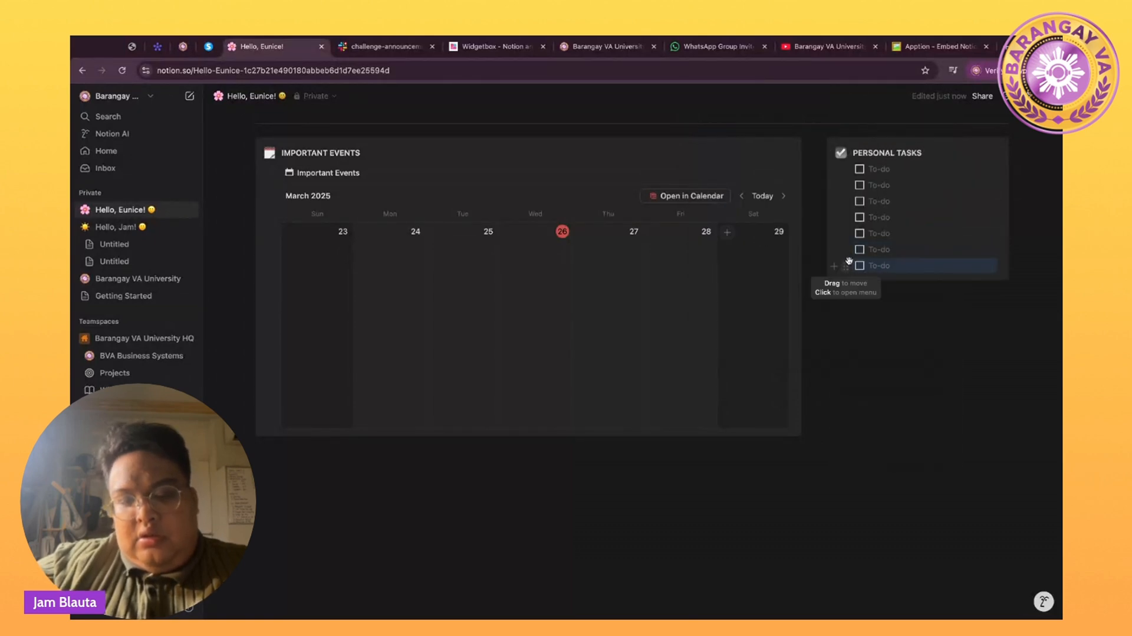
key("ctrl+d")
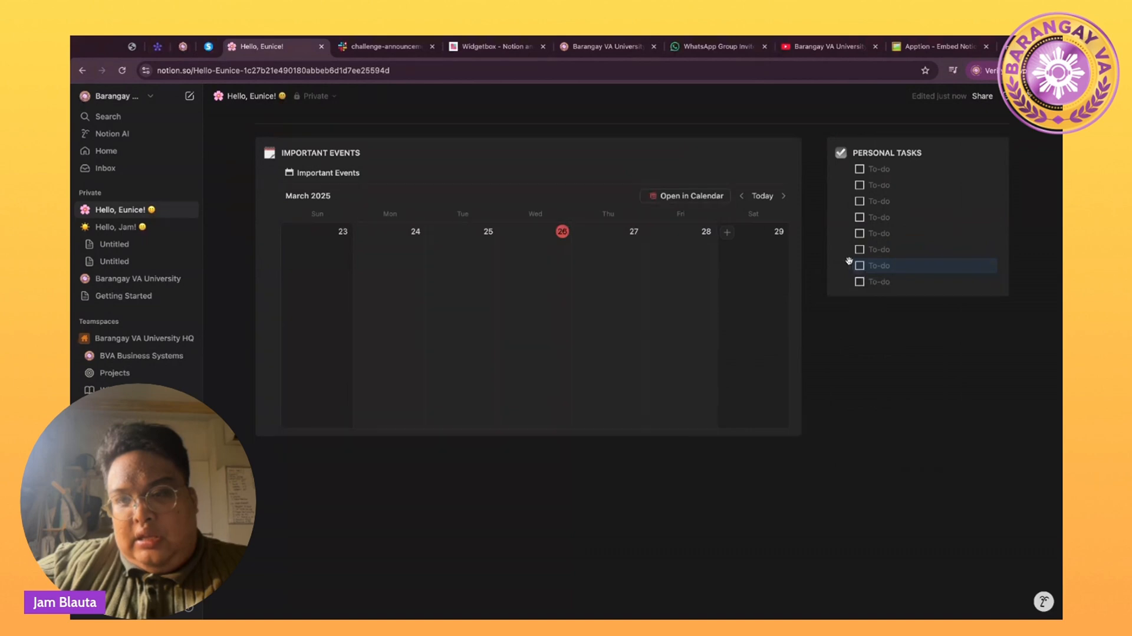
key("ctrl+d")
key("ctrl+d")
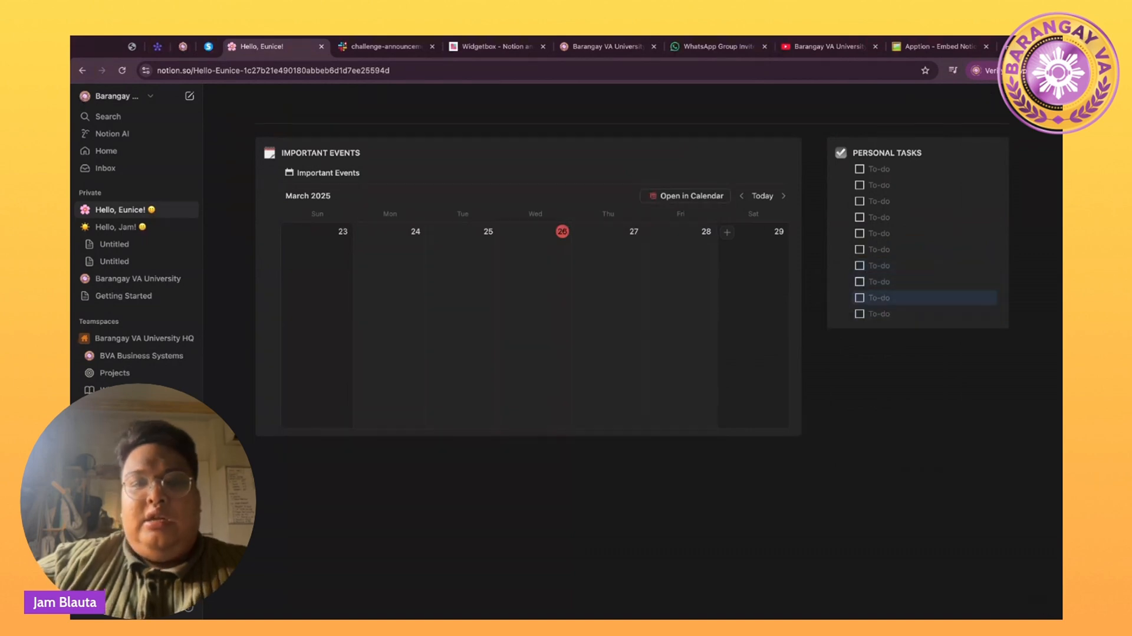
left_click(396, 462)
Clear the stray /CALL command from the line below the calendar.
type("/CALL")
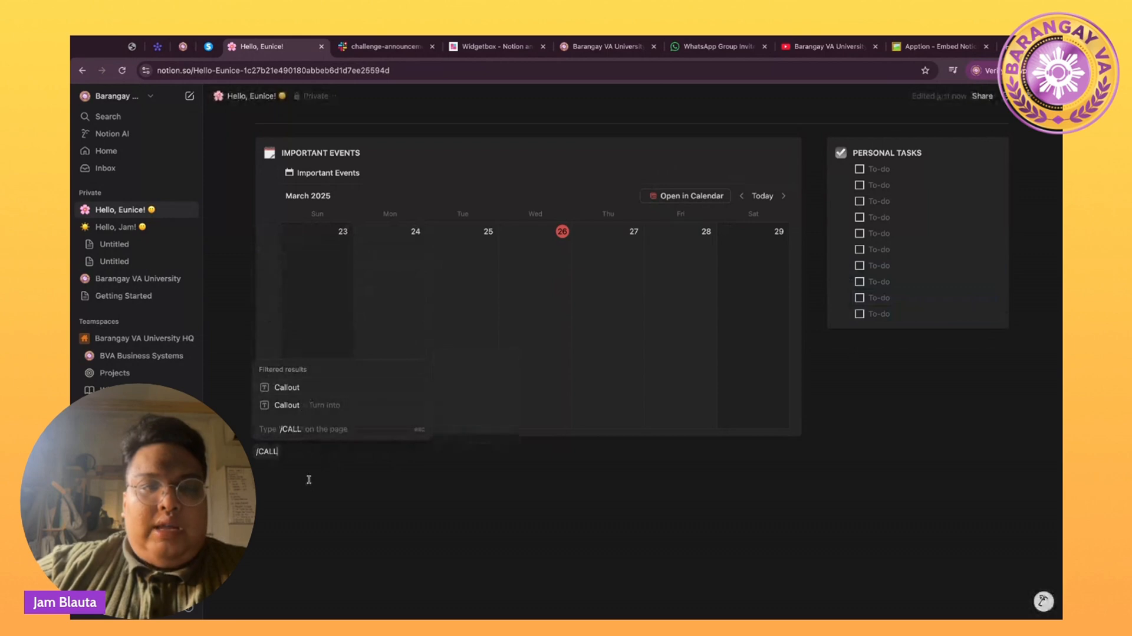
key("ctrl+a")
key("BackSpace")
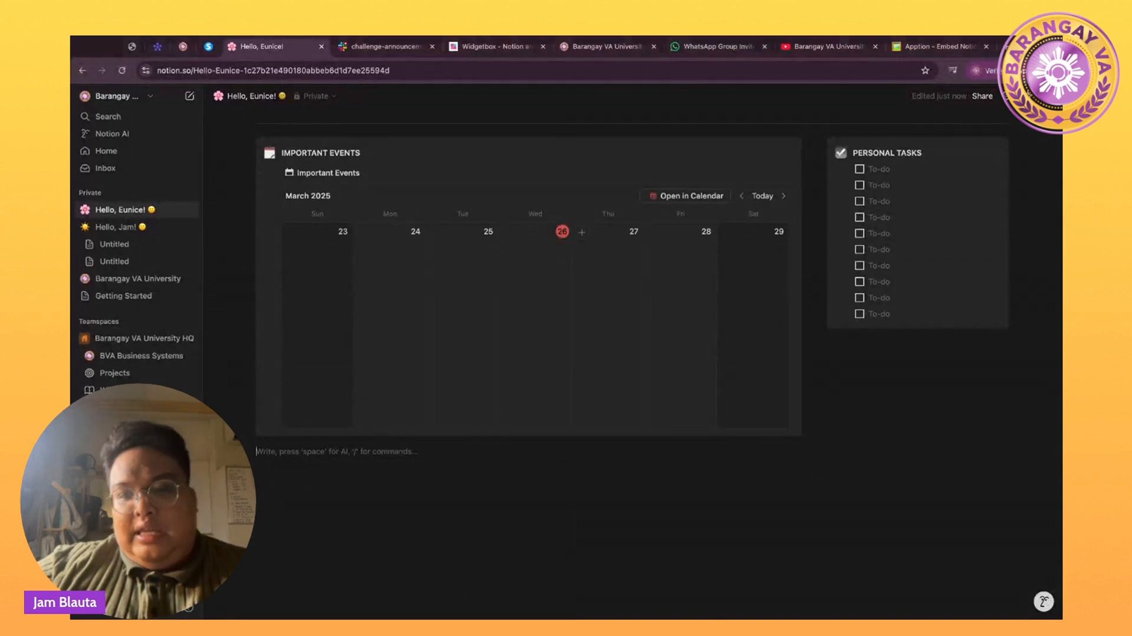
Paste the Spotify episode link below Personal Tasks and embed it as a player.
left_click(842, 344)
type("https://open.spotify.com/episode/08eL8CYXqQU36qc45BHQO7?si=932b3e223daa4331")
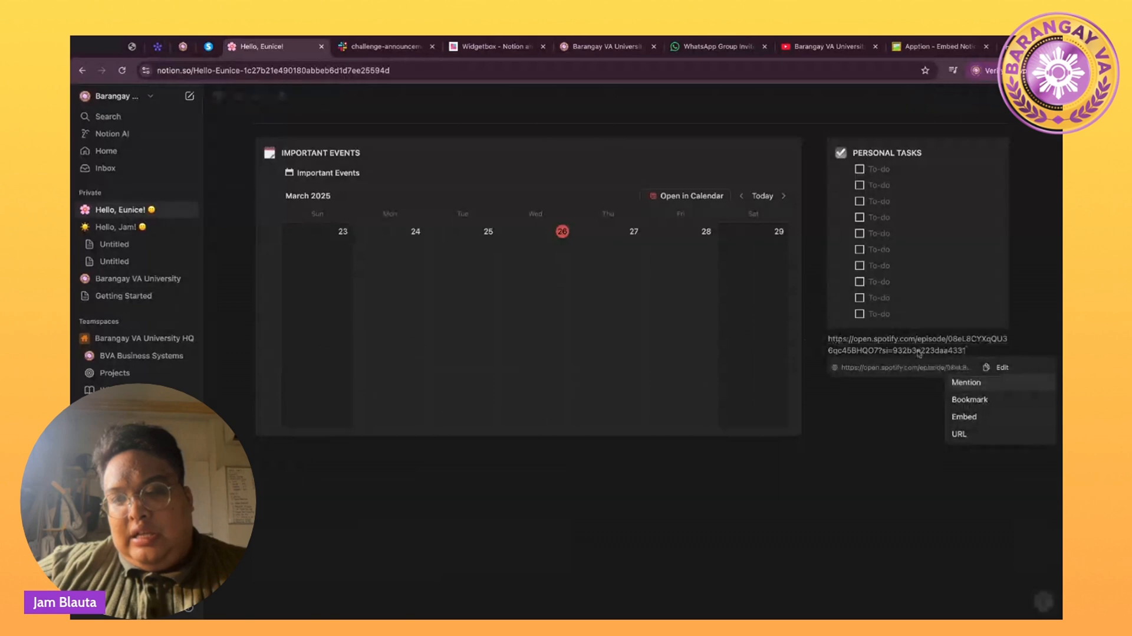
left_click(965, 417)
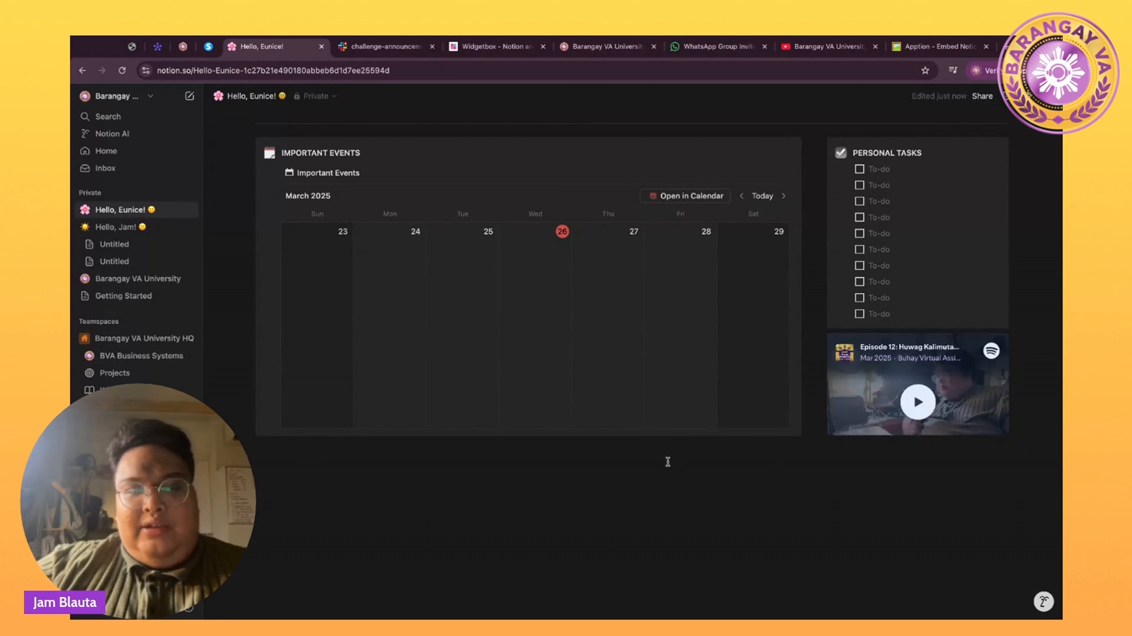
scroll(668, 461, "up", 5)
Insert a divider with /divider on the empty line below the Important Events calendar.
scroll(668, 461, "down", 2)
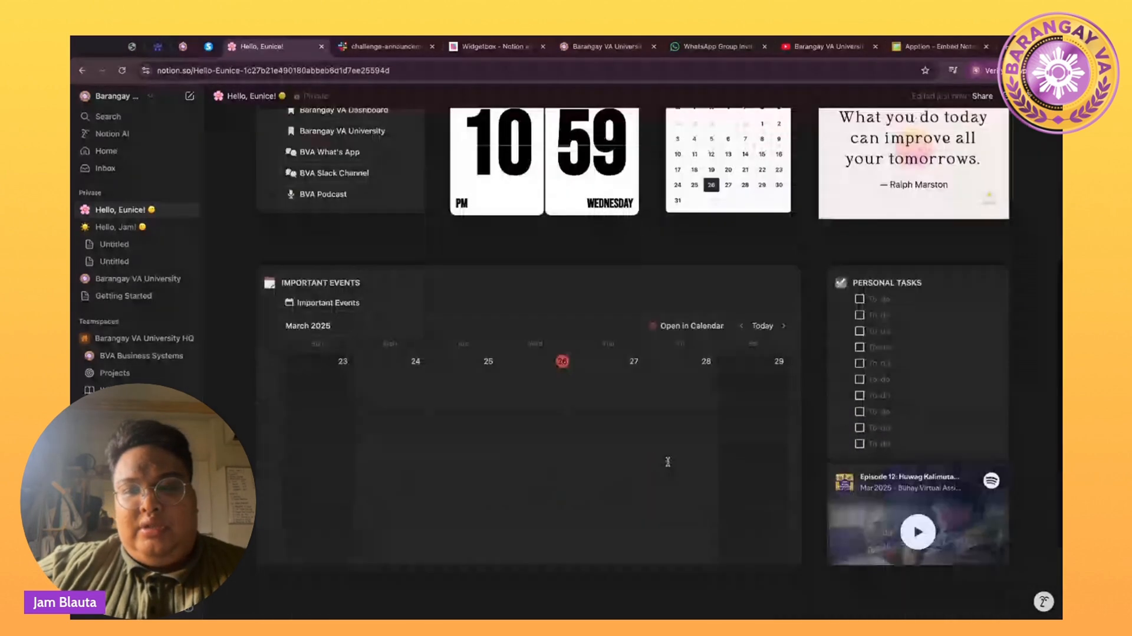
scroll(667, 461, "down", 3)
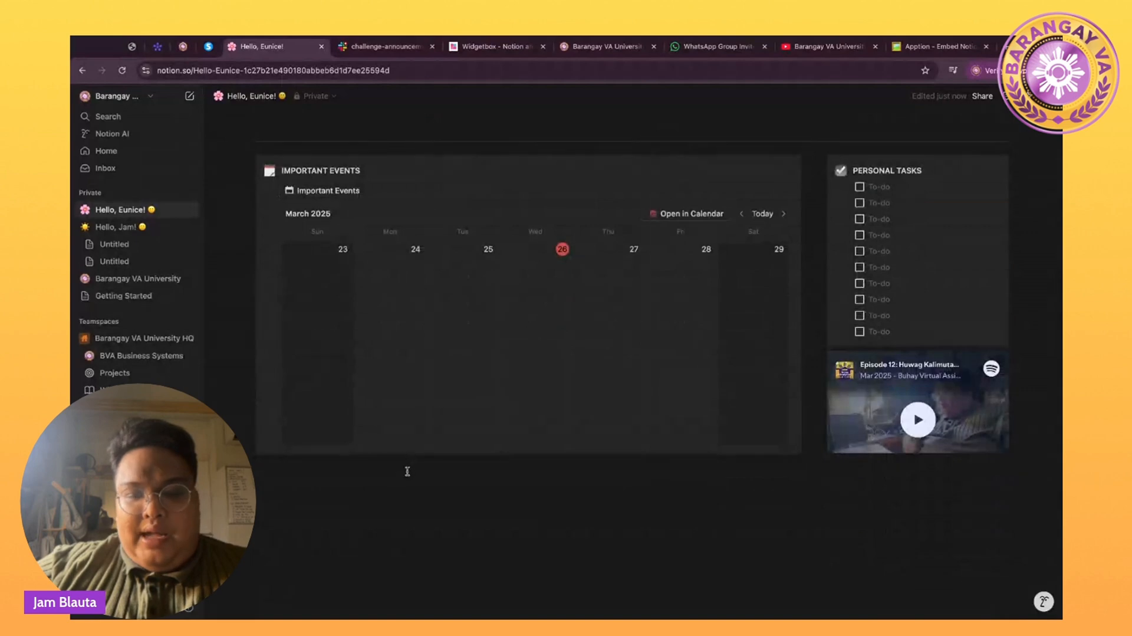
left_click(407, 471)
type("/DIVIDER")
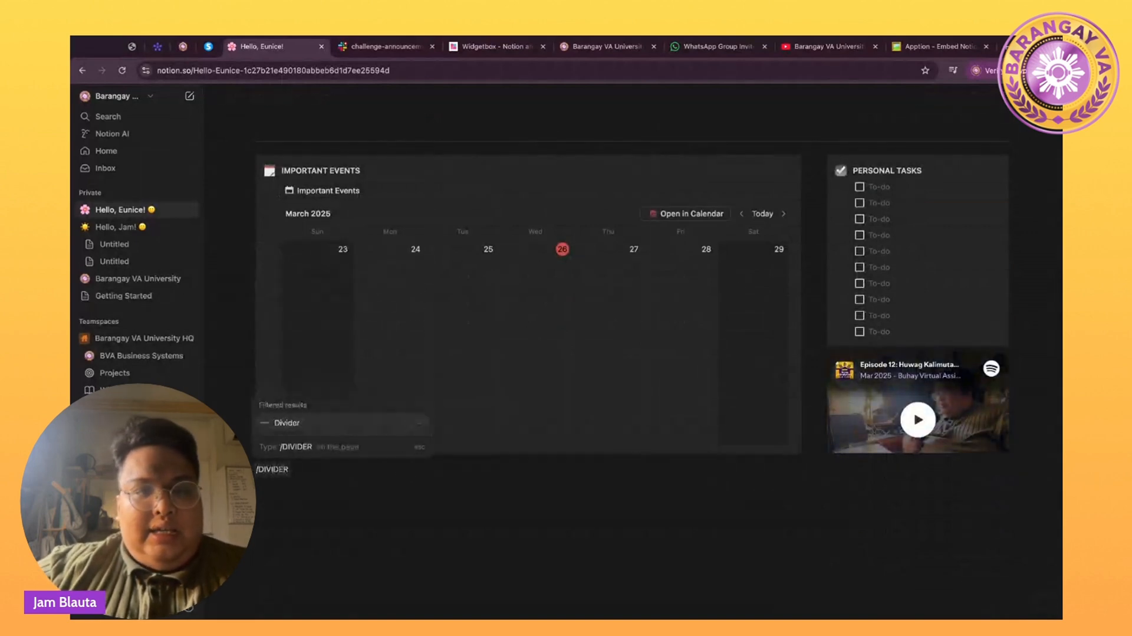
key("Return")
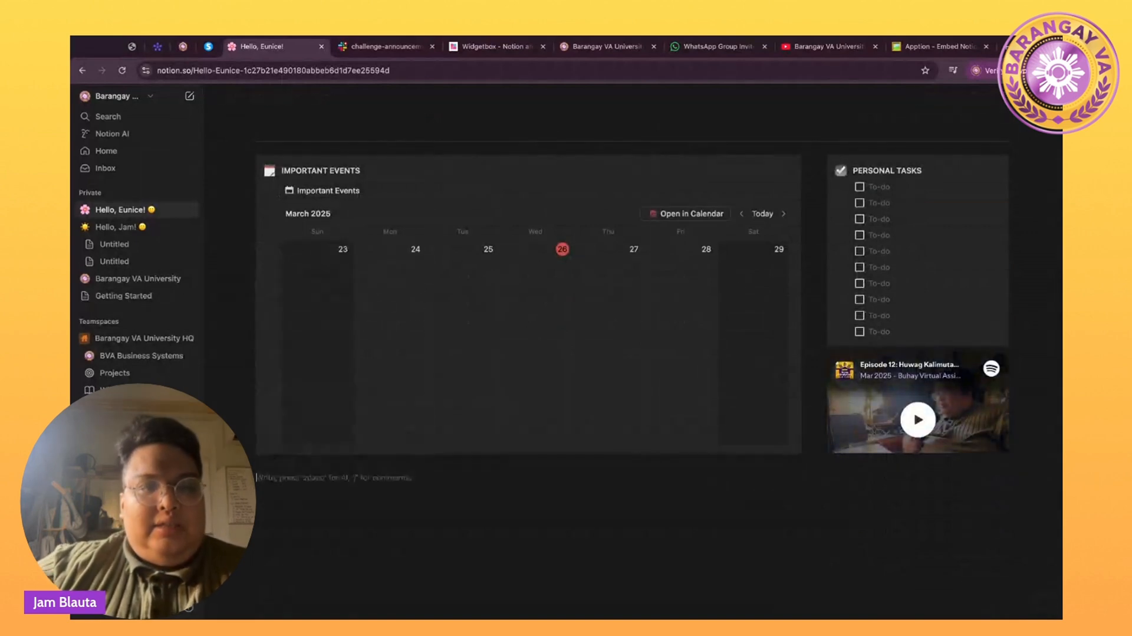
scroll(379, 412, "up", 3)
scroll(380, 396, "up", 3)
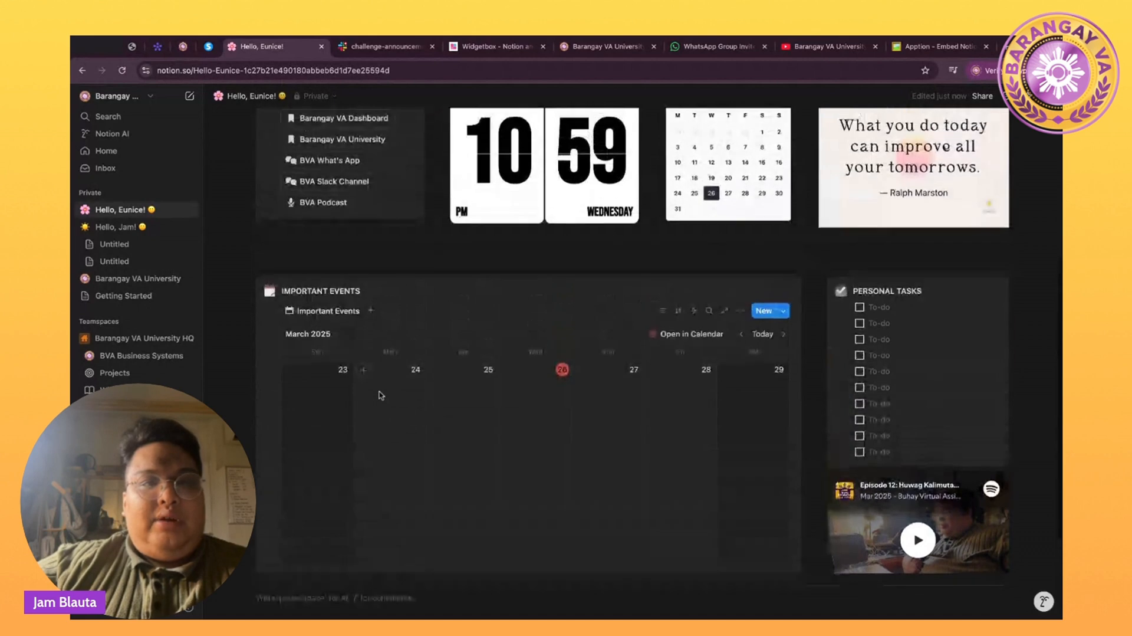
scroll(380, 397, "down", 3)
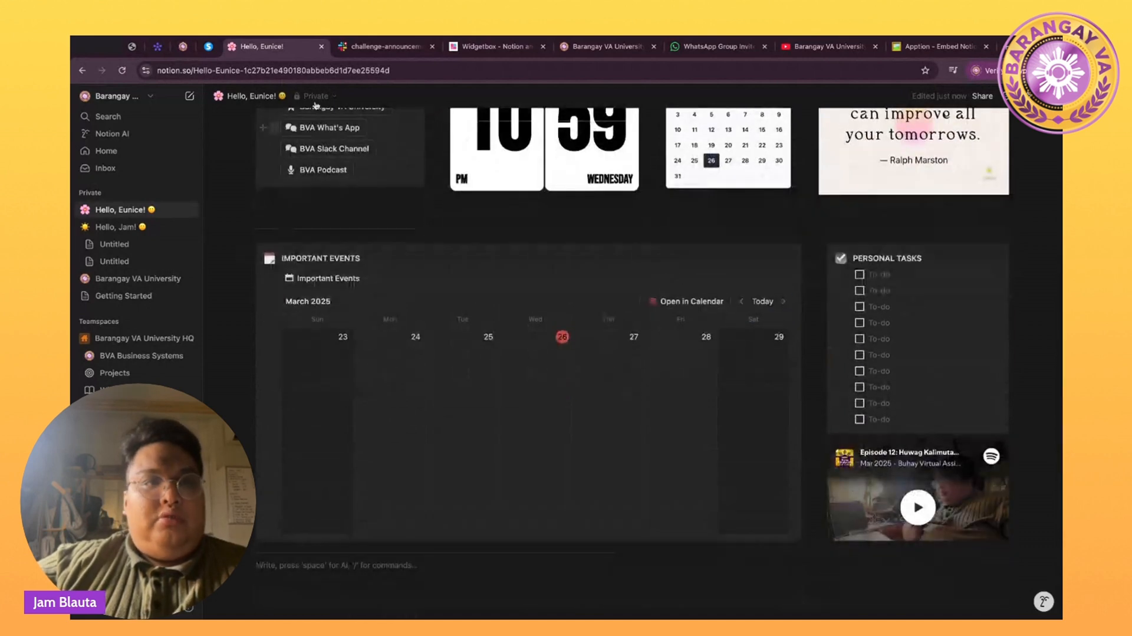
Look over the Hello, Jam! page for reference, then return to Hello, Eunice!
left_click(115, 227)
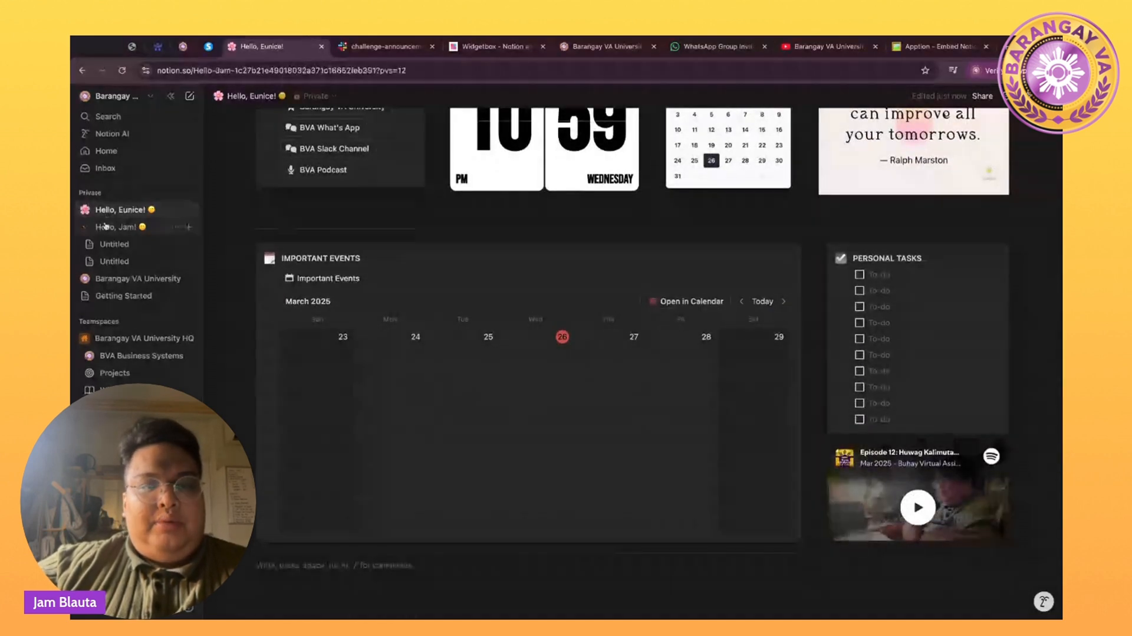
scroll(464, 322, "down", 10)
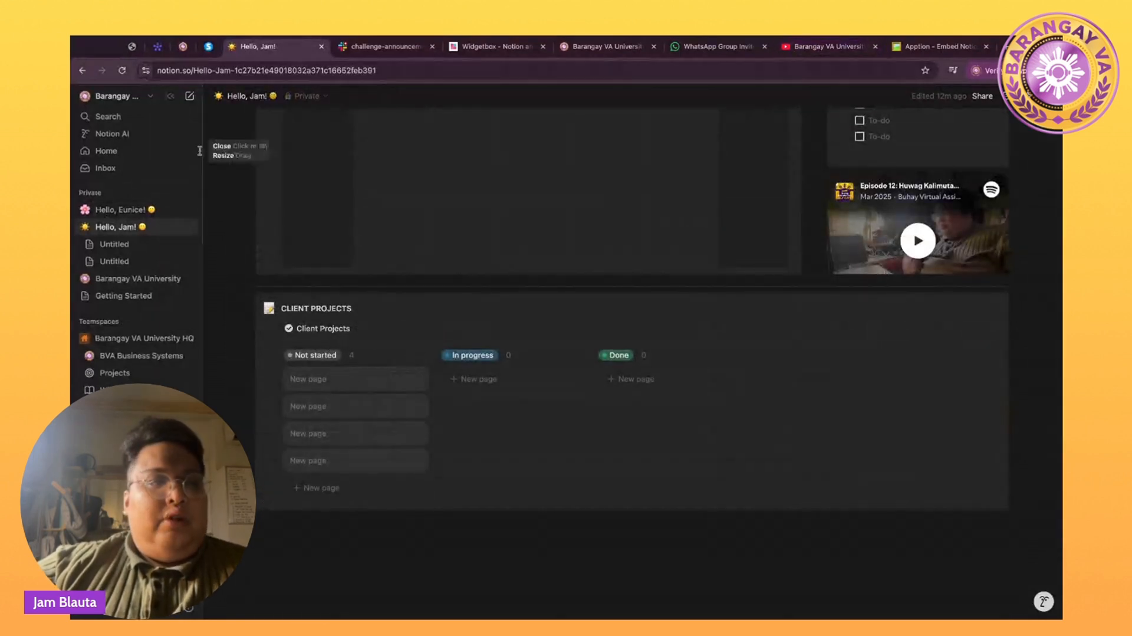
left_click(106, 211)
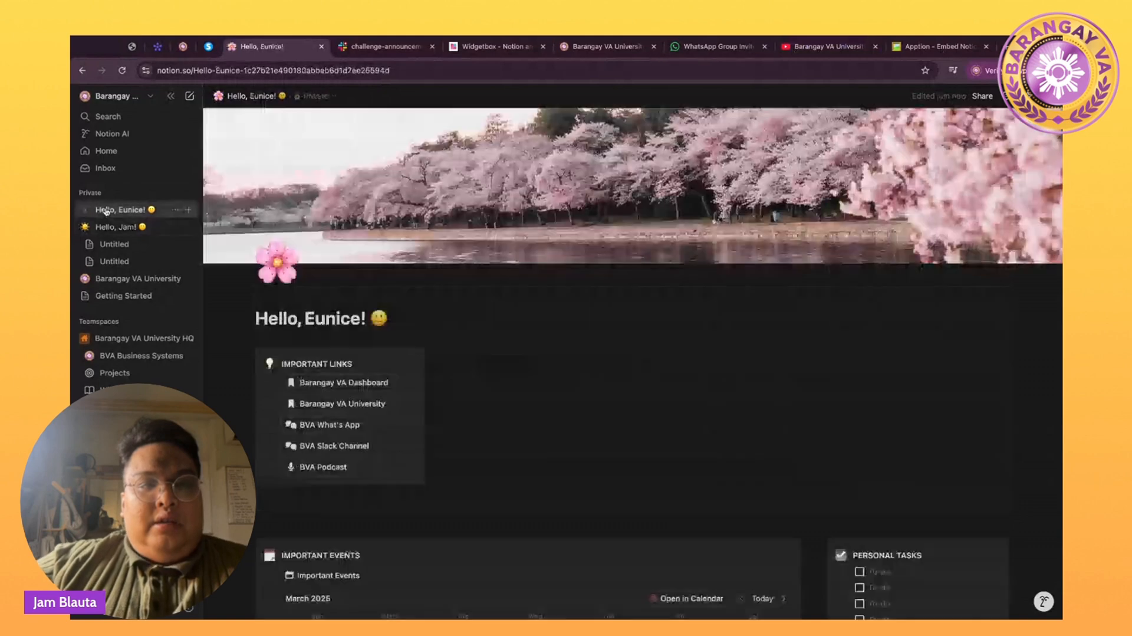
scroll(296, 554, "down", 7)
Add a memo-icon callout titled CLIENT PROJECTS below the calendar, with a new line inside.
left_click(270, 451)
type("/CALL")
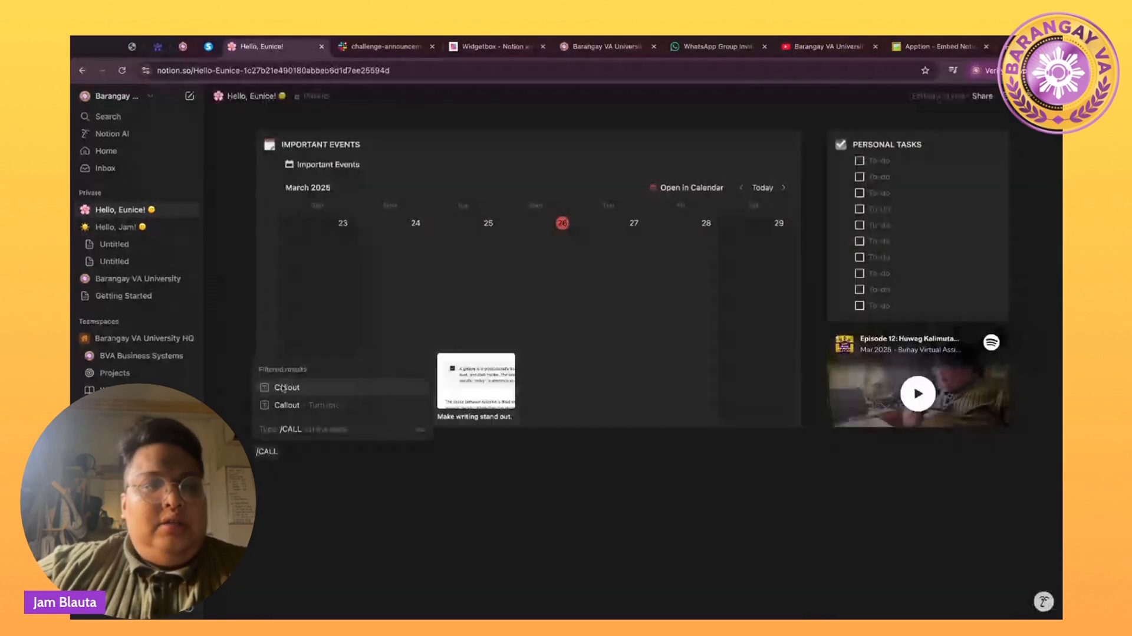
left_click(283, 387)
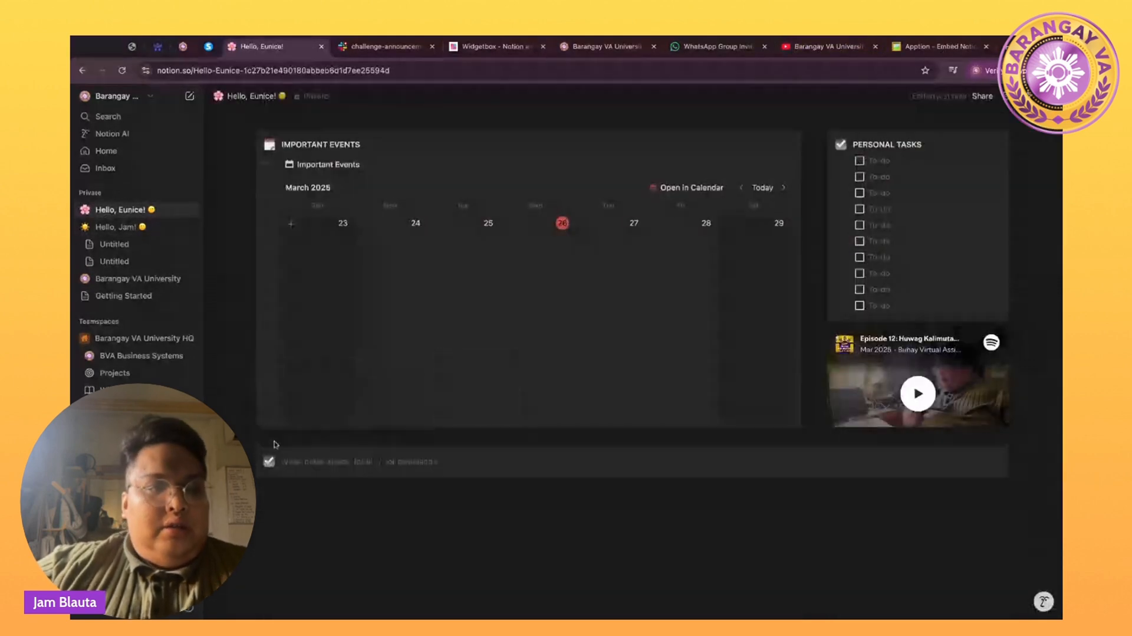
left_click(269, 462)
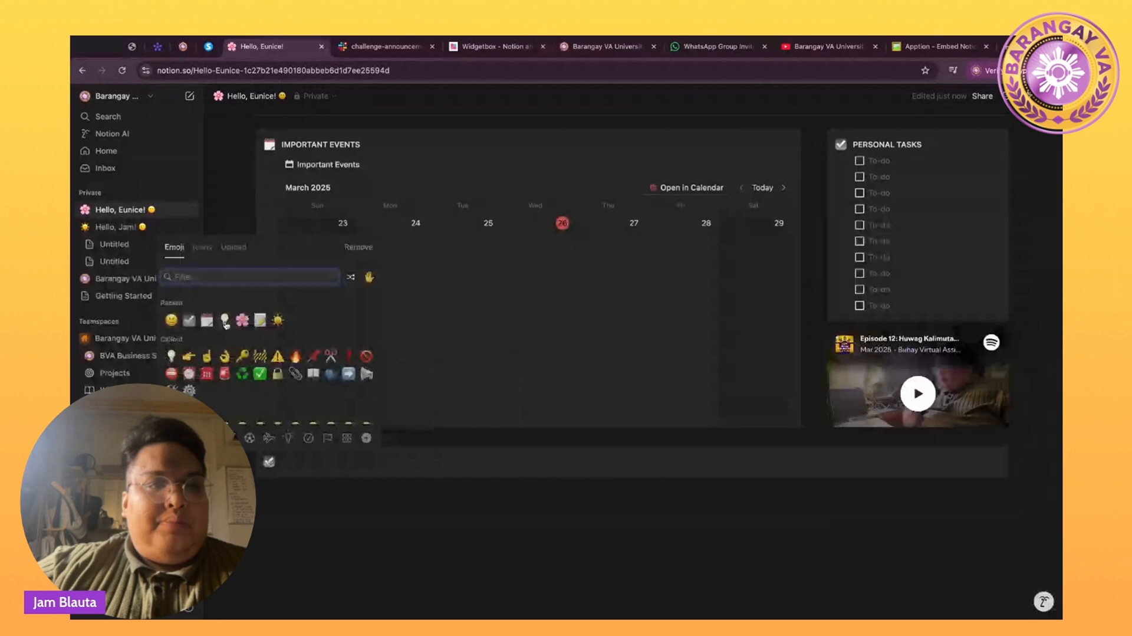
left_click(257, 318)
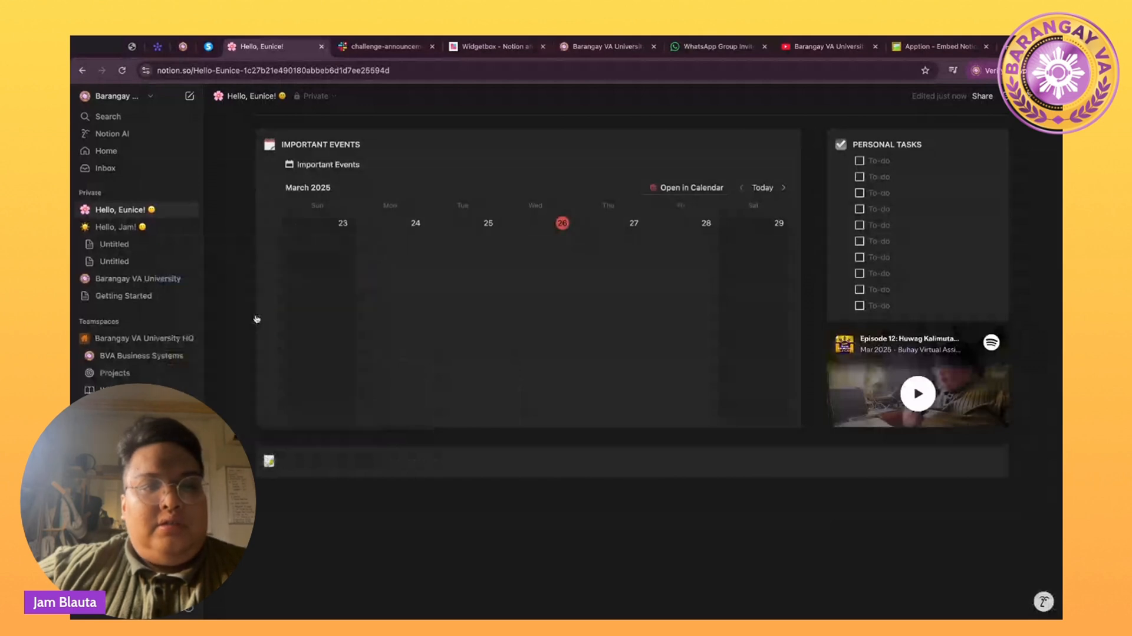
left_click(297, 461)
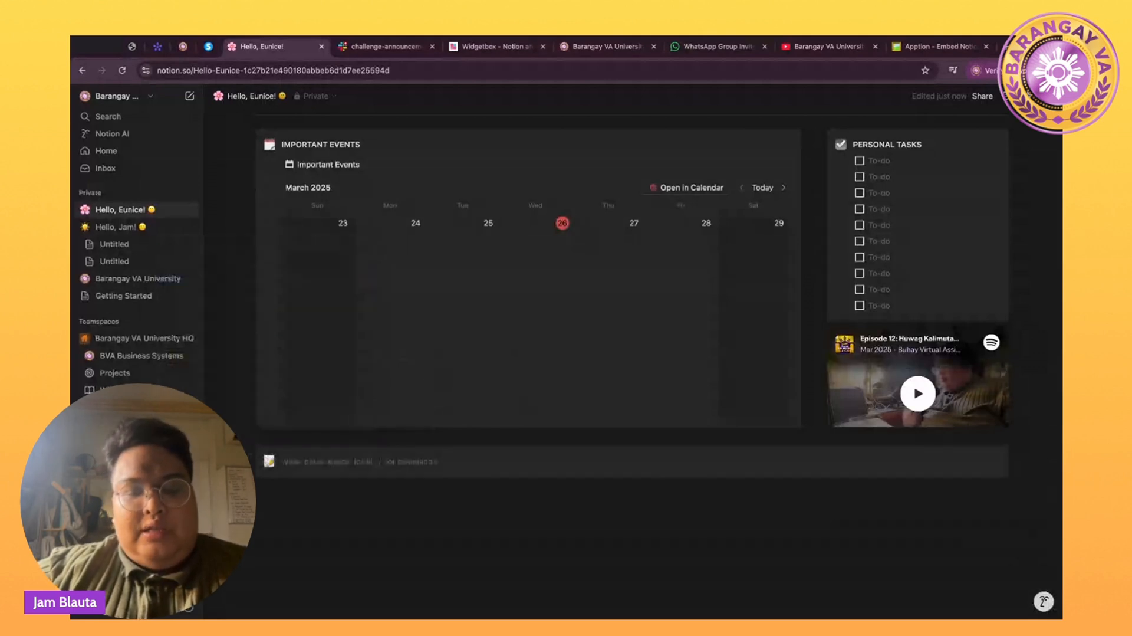
type("CL")
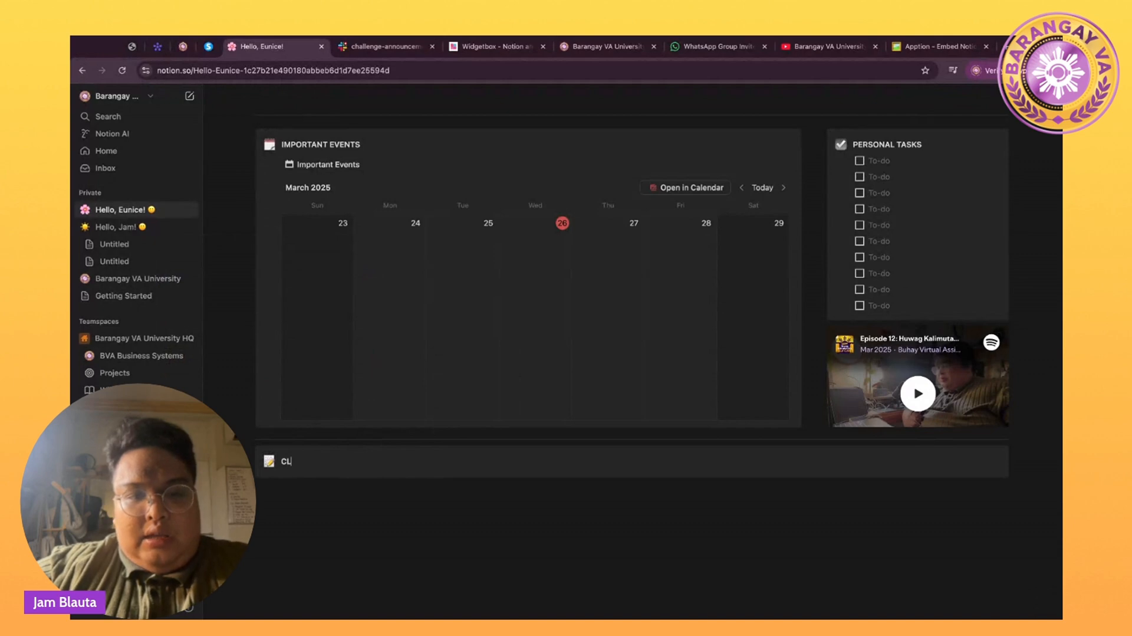
type("IENT PROJ")
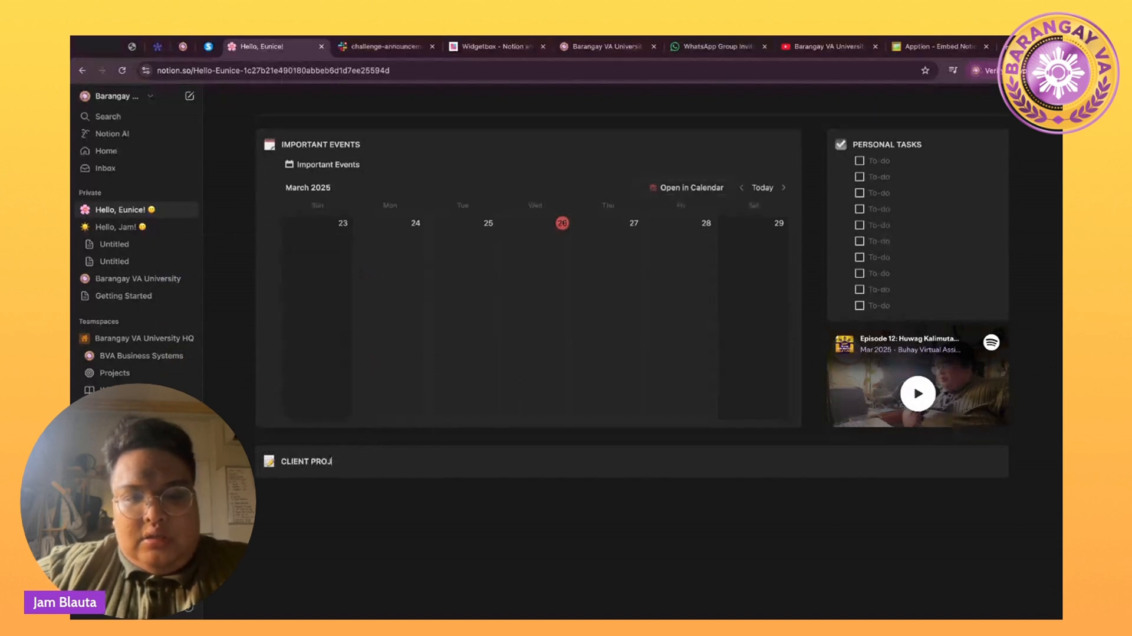
type("ECTS")
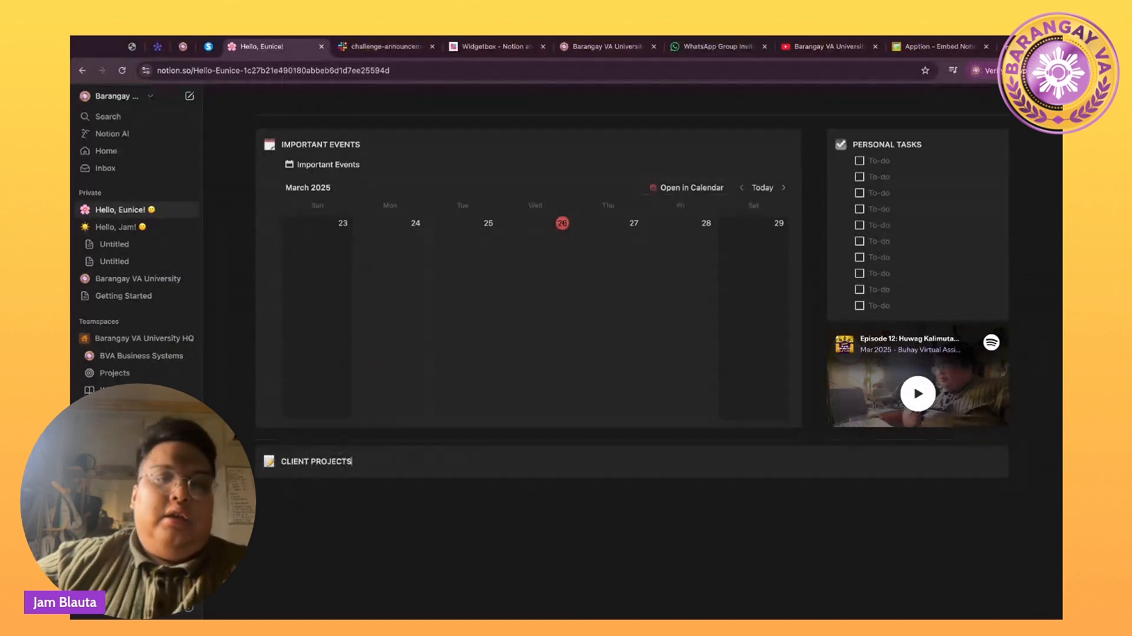
key("Return")
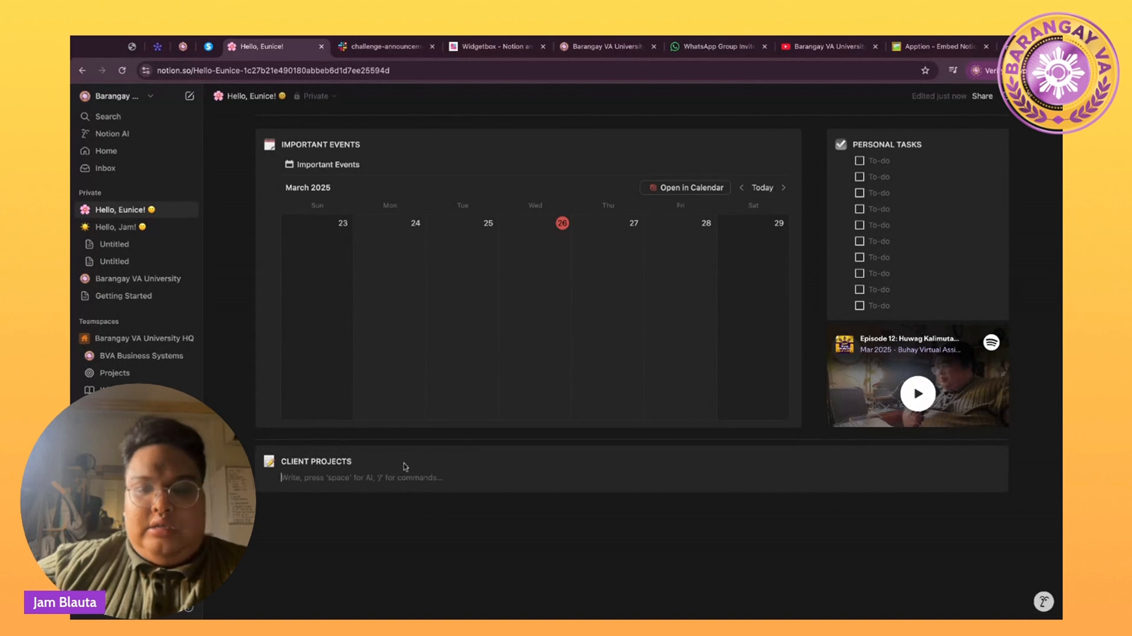
type("/")
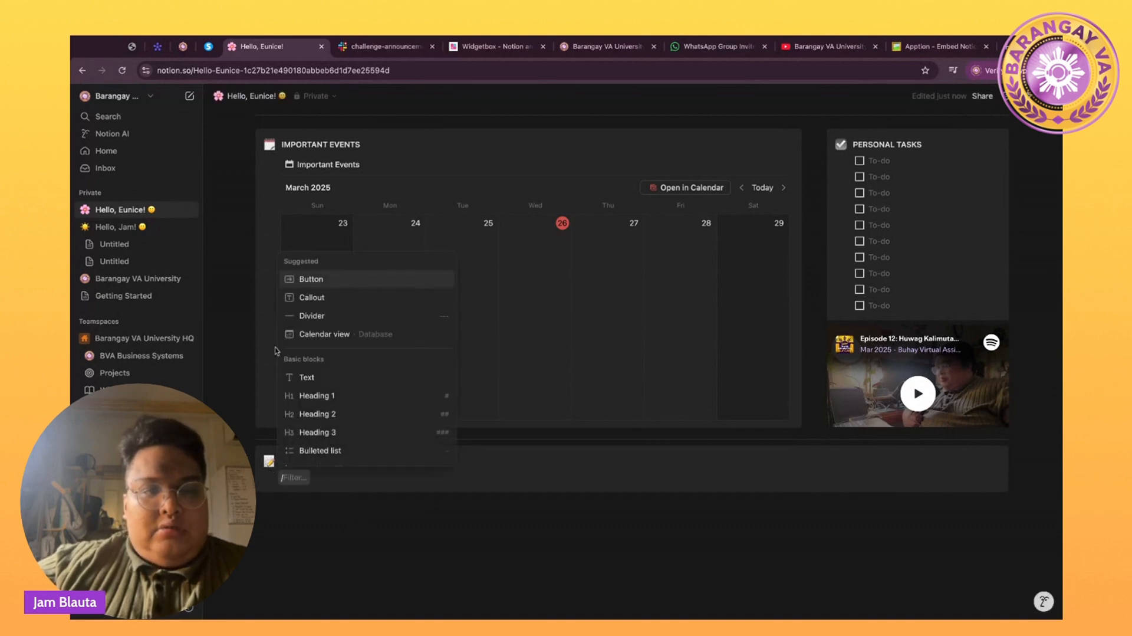
Insert a board view database inside the CLIENT PROJECTS callout.
scroll(314, 419, "down", 7)
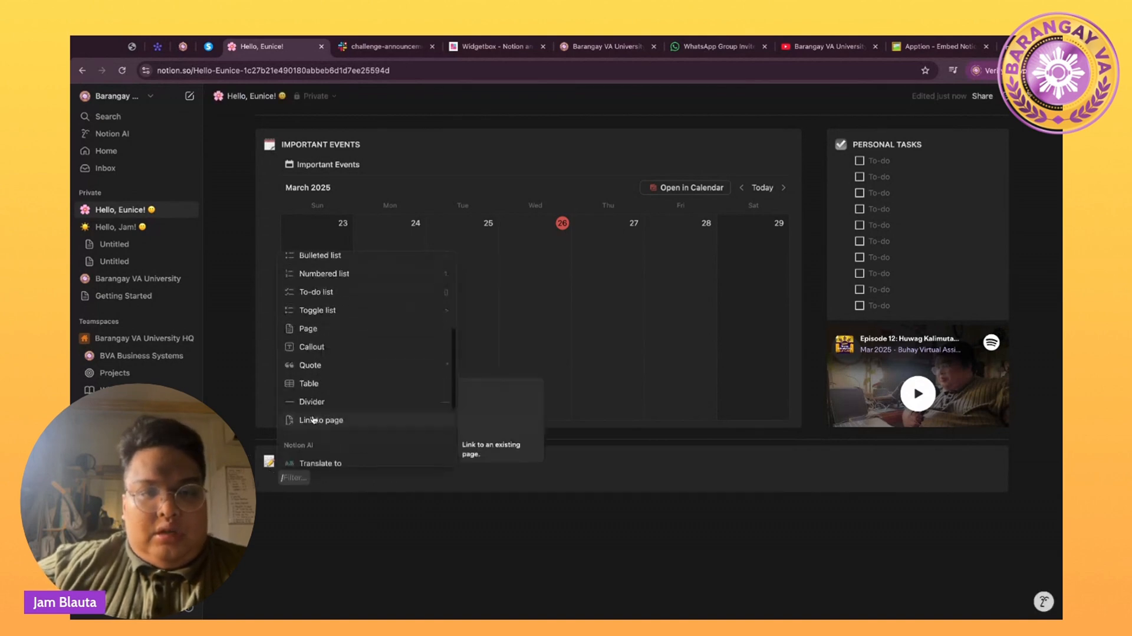
scroll(314, 419, "down", 6)
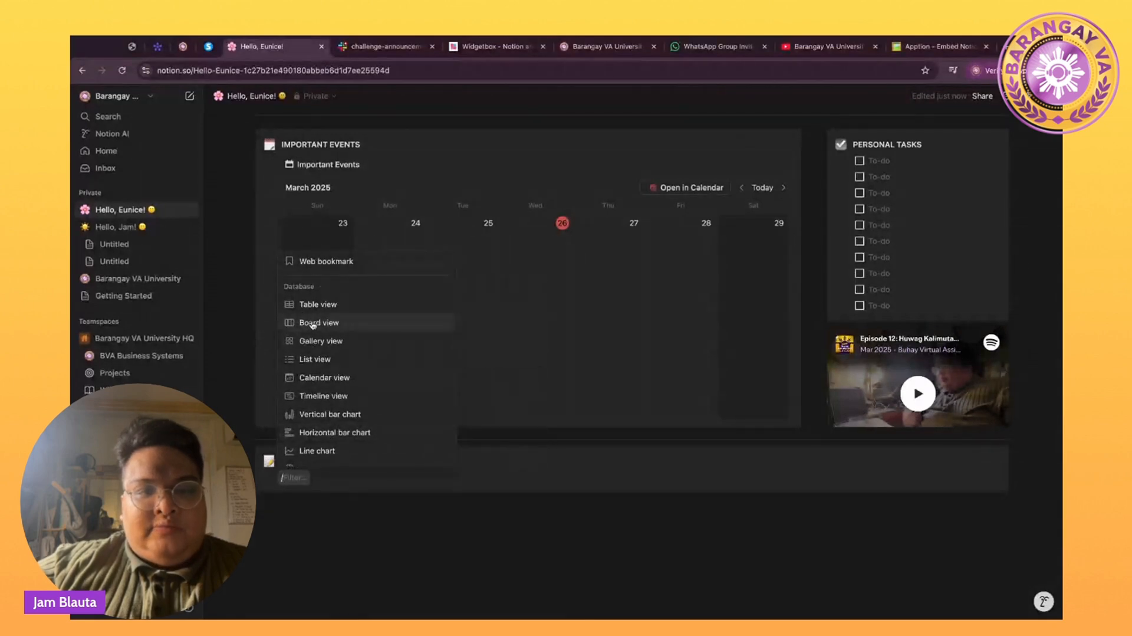
left_click(312, 323)
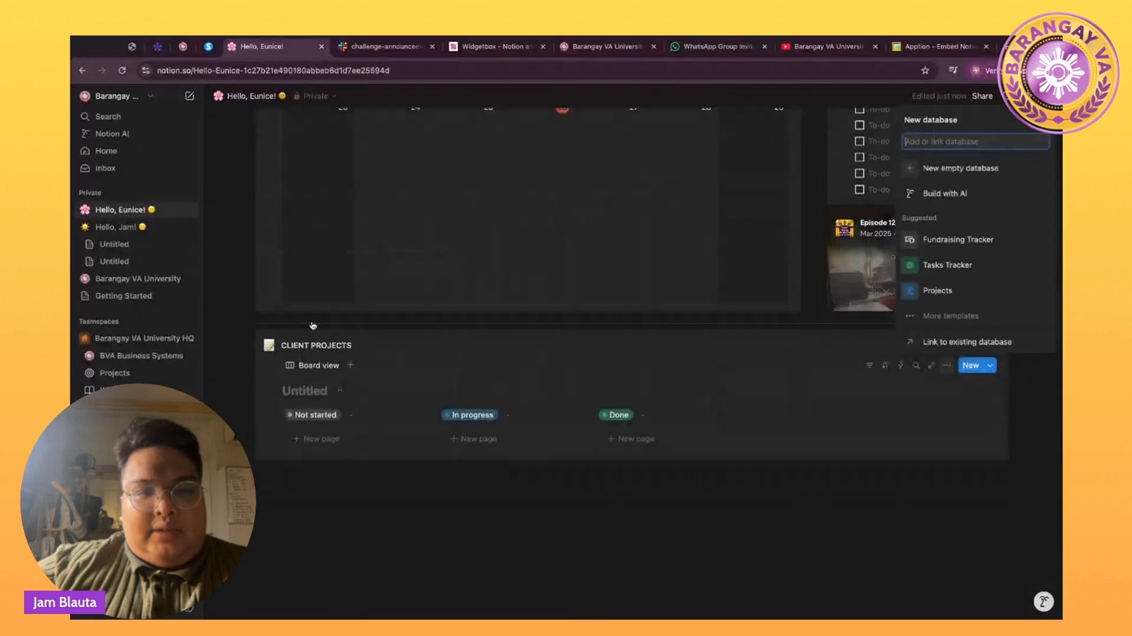
key("Escape")
Hide the Untitled database title and start renaming the board view.
left_click(340, 393)
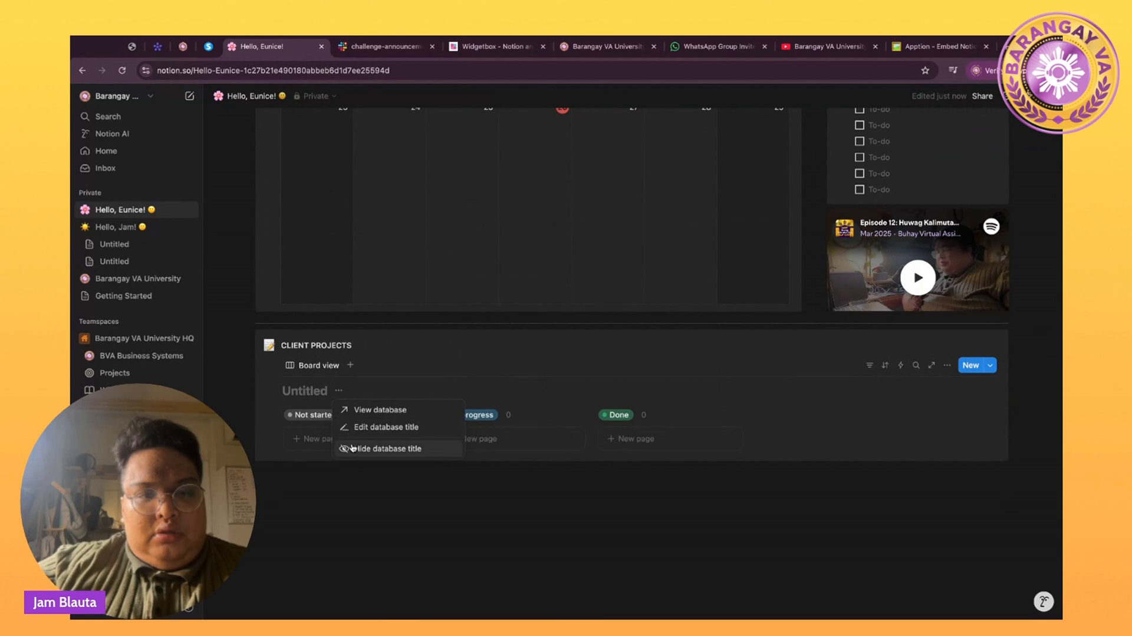
left_click(353, 448)
left_click(328, 390)
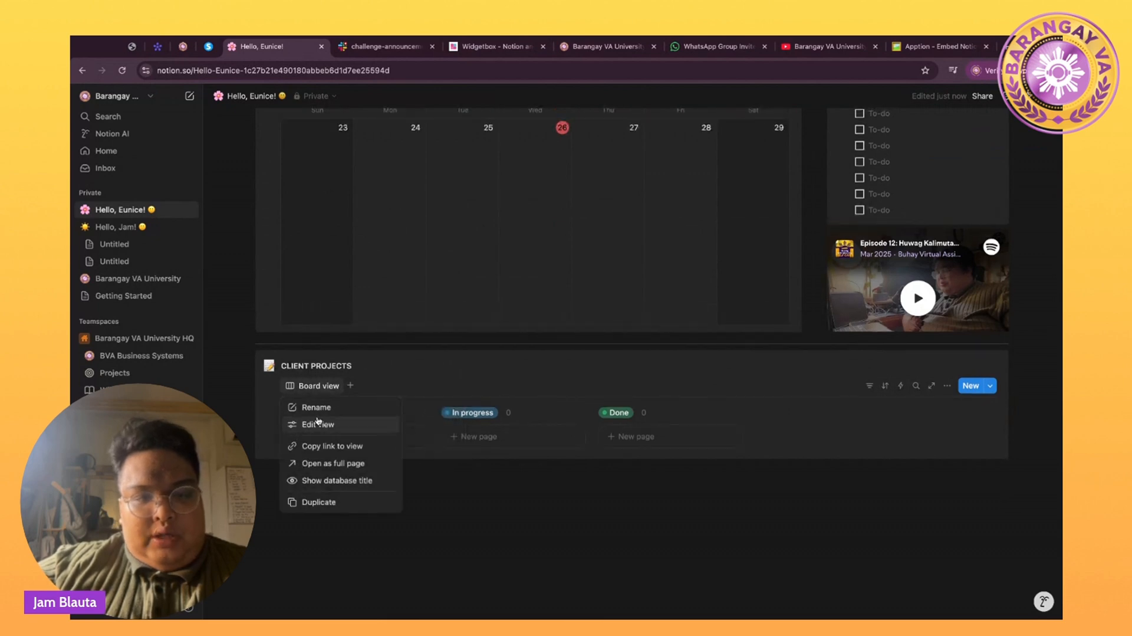
left_click(319, 407)
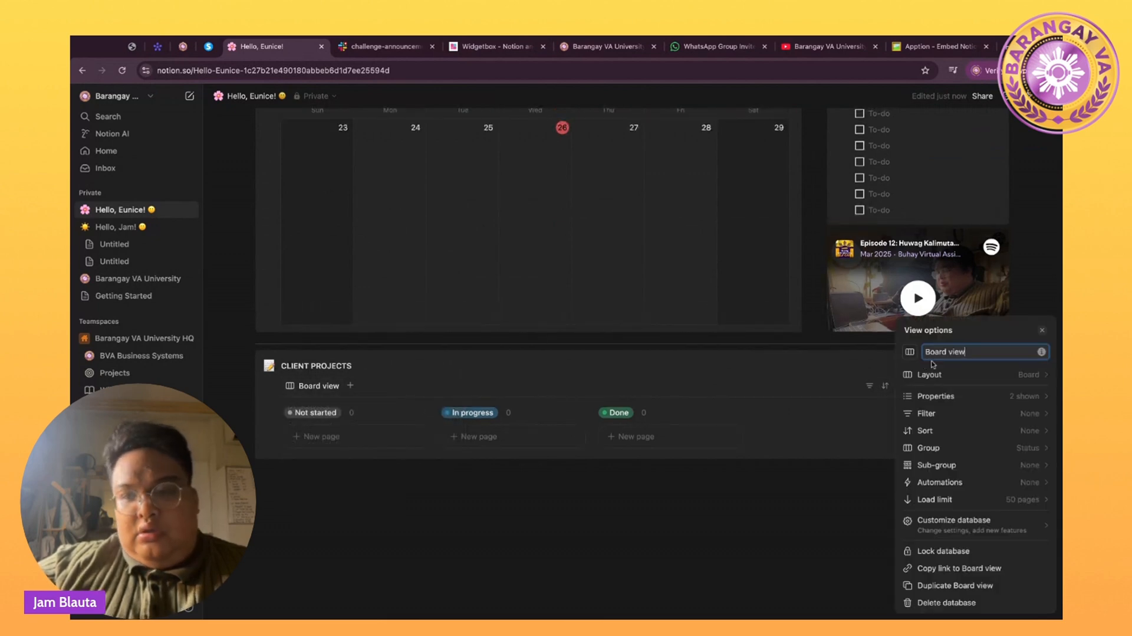
Give the board view a check-circle icon and rename it Client Tasks.
left_click(911, 352)
type("CHECK")
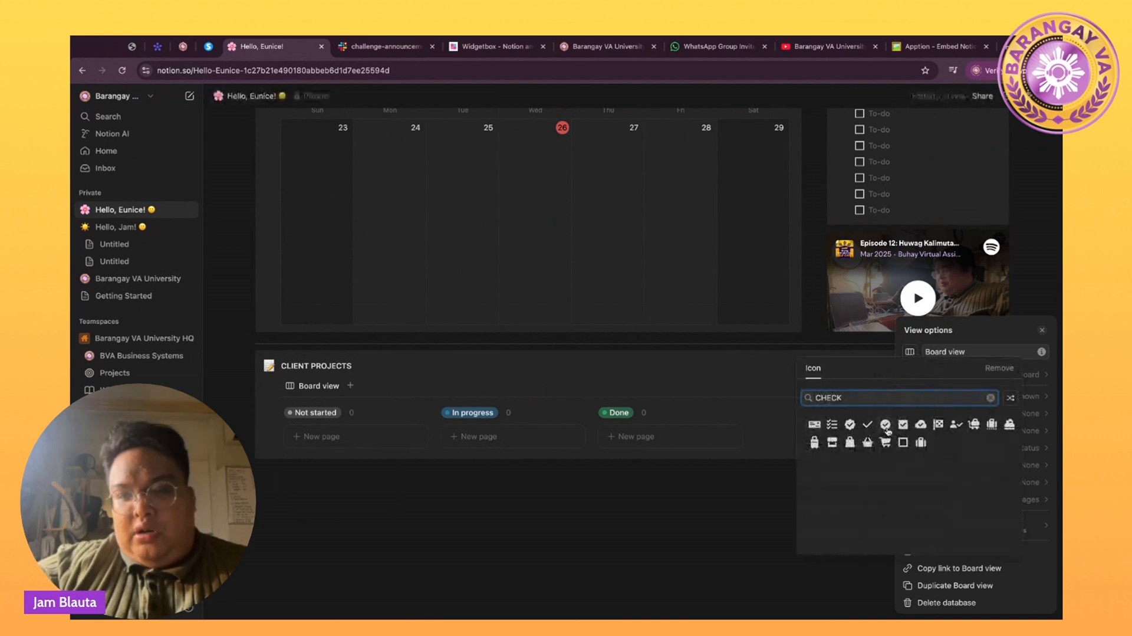
left_click(886, 425)
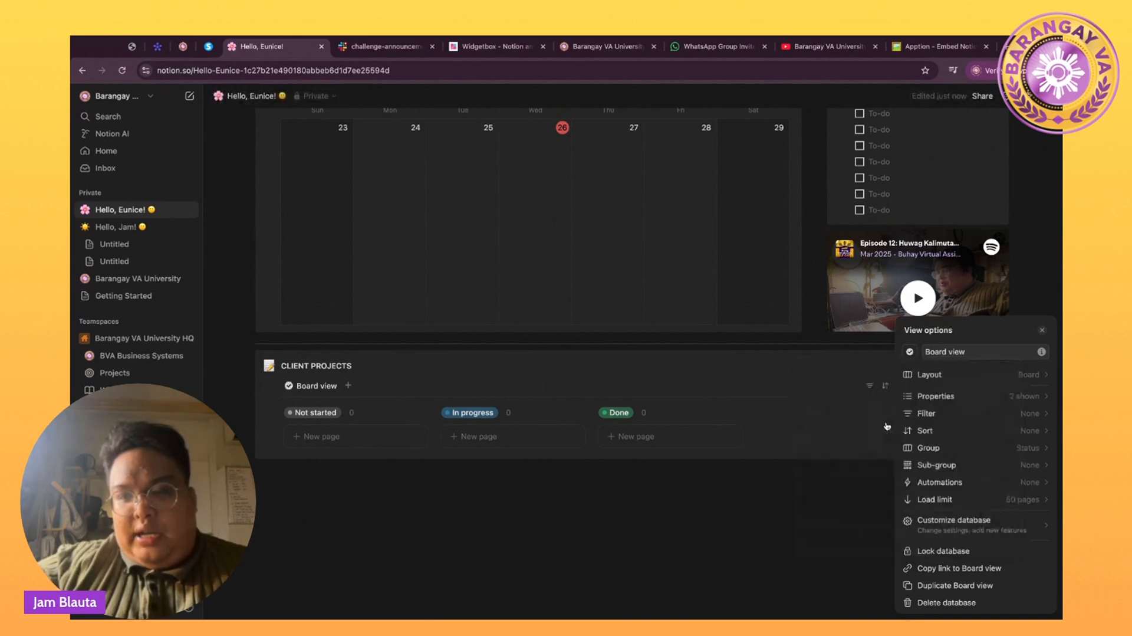
left_click(971, 352)
type("C")
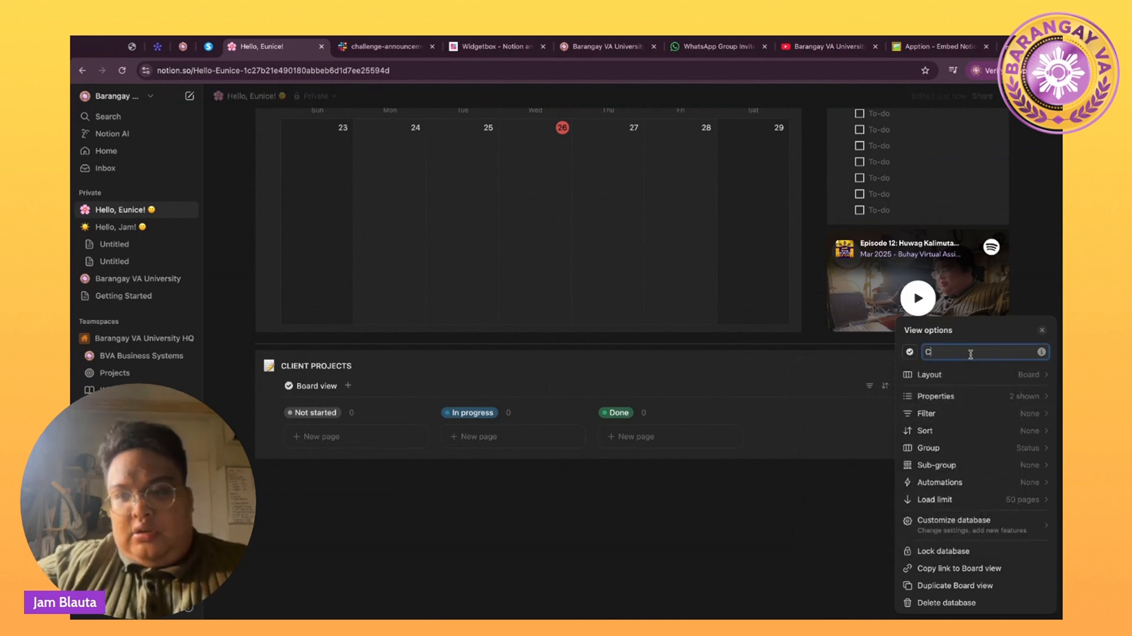
type("lient T")
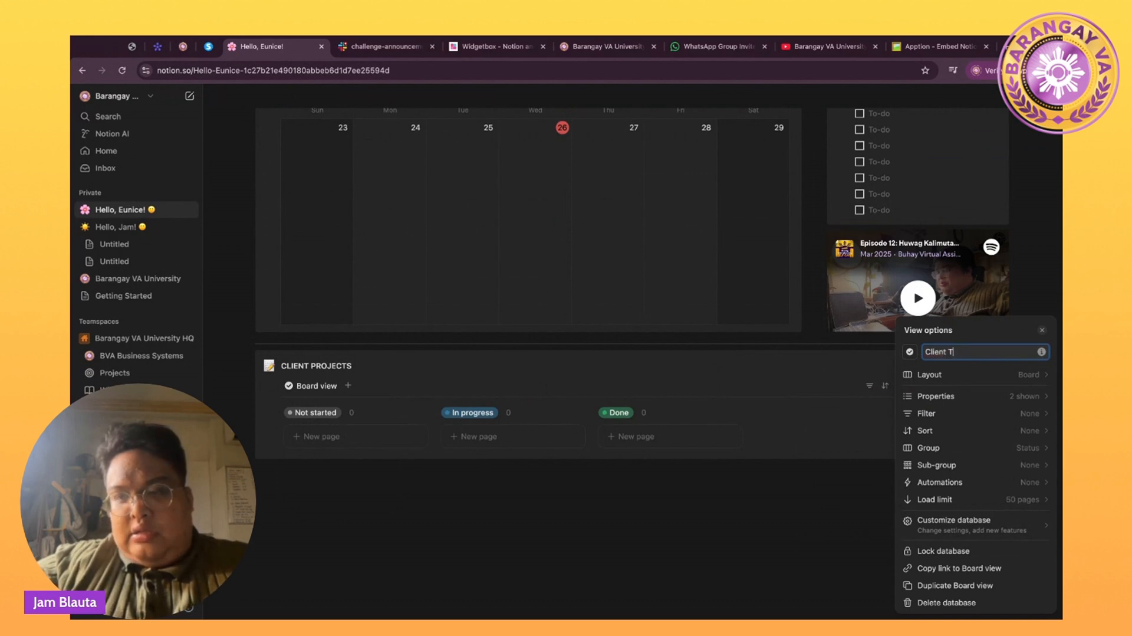
type("asks")
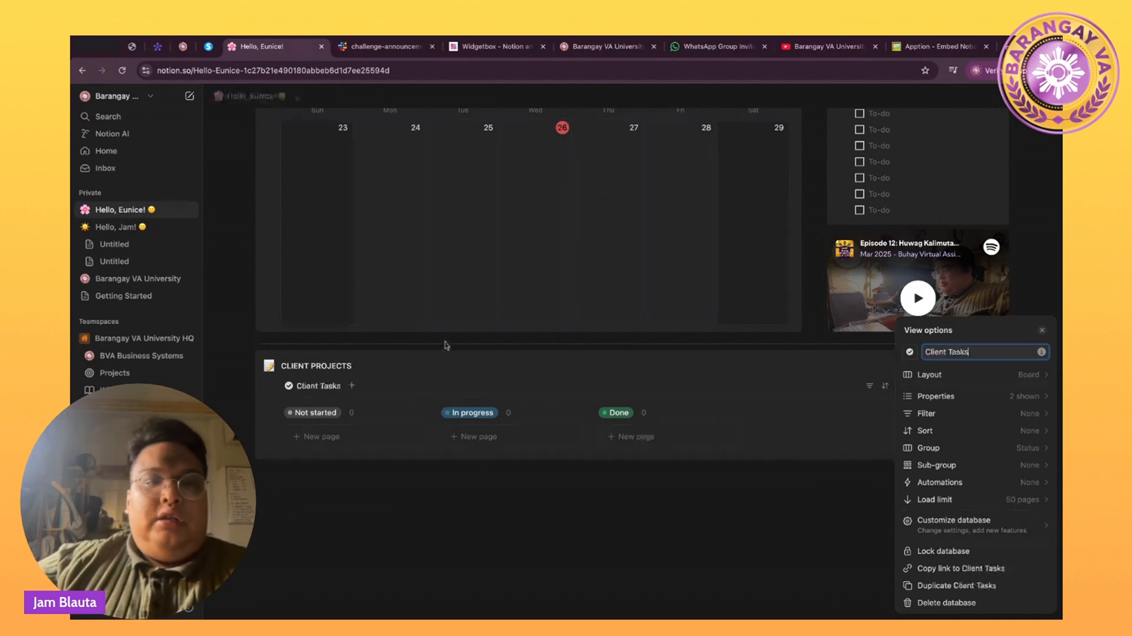
left_click(362, 437)
Add four blank New page cards to the Not started column.
left_click(361, 438)
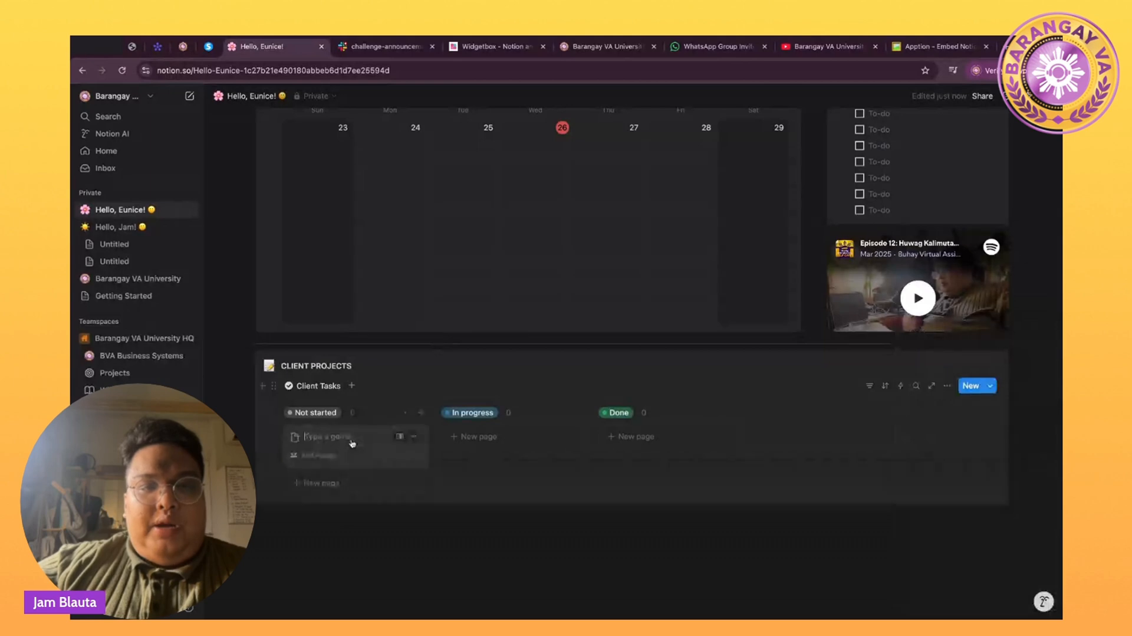
left_click(316, 480)
left_click(330, 510)
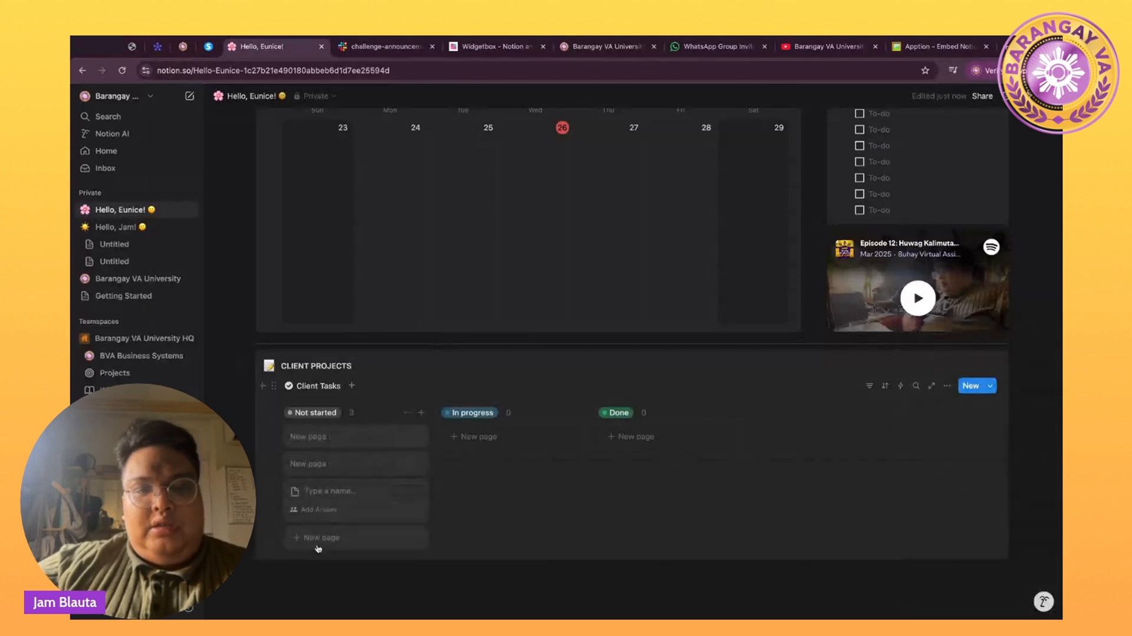
left_click(321, 537)
left_click(422, 588)
scroll(422, 588, "up", 1)
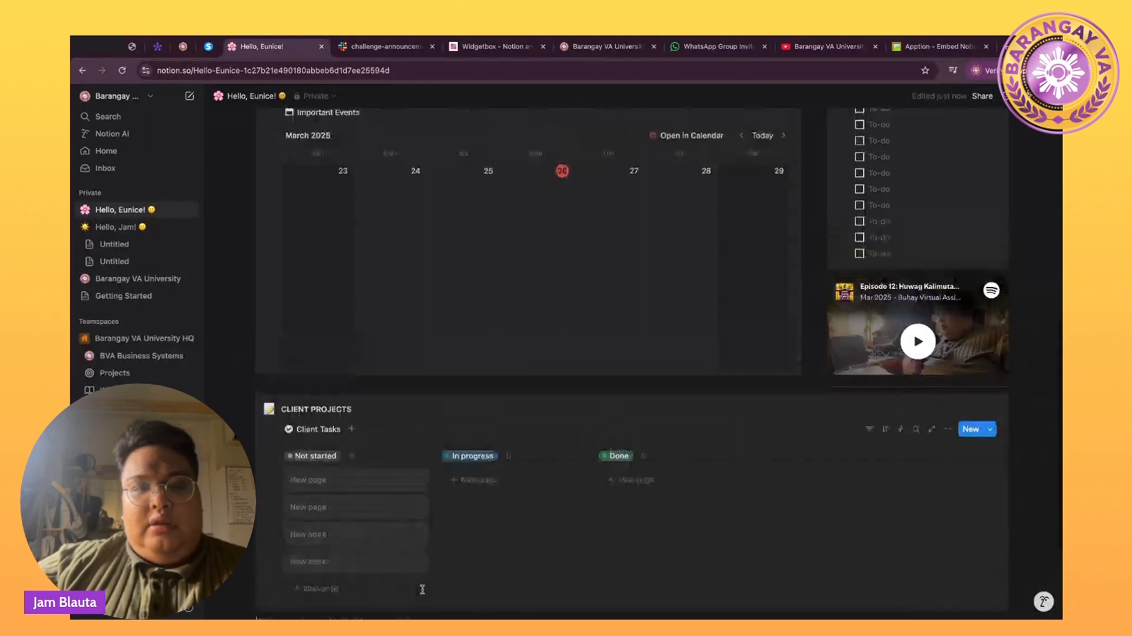
scroll(422, 589, "down", 3)
scroll(422, 589, "up", 4)
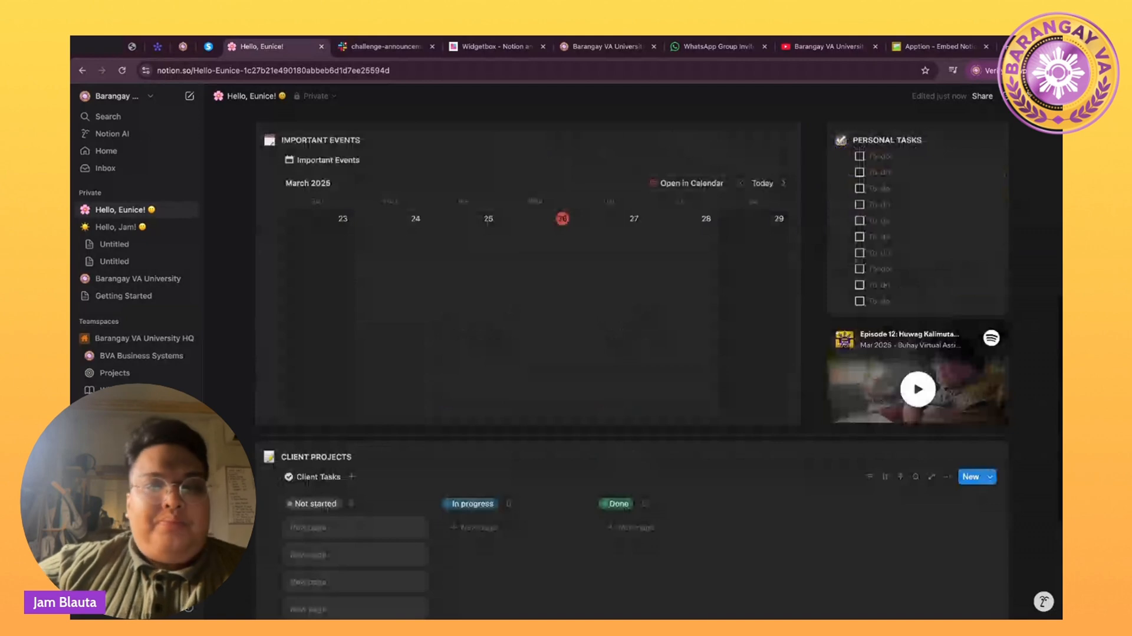
scroll(632, 363, "up", 8)
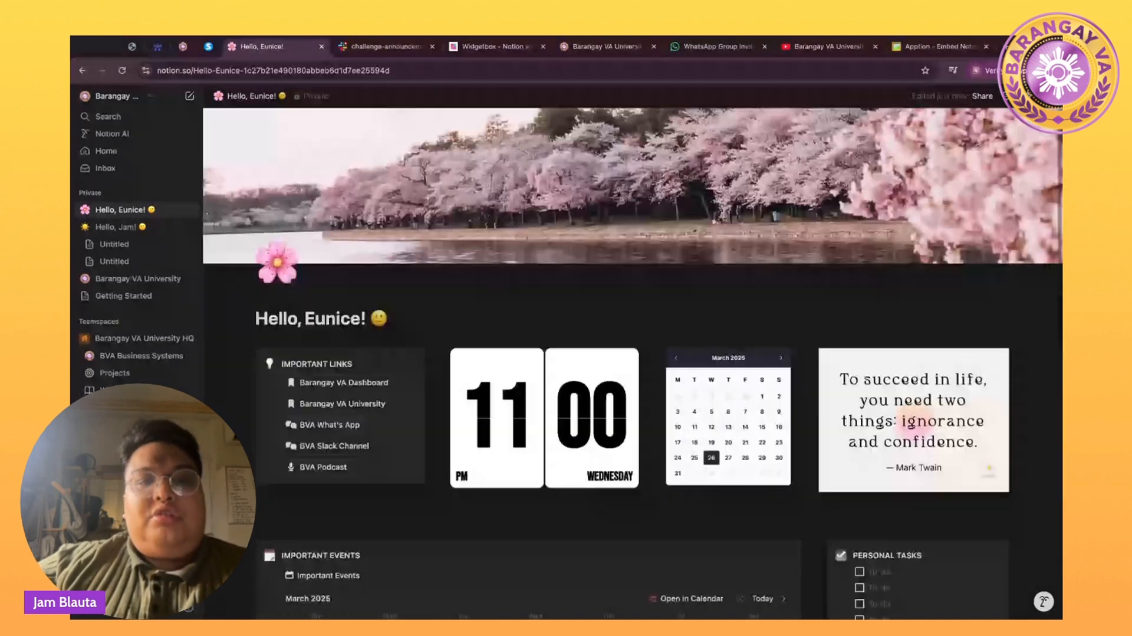
scroll(632, 363, "down", 2)
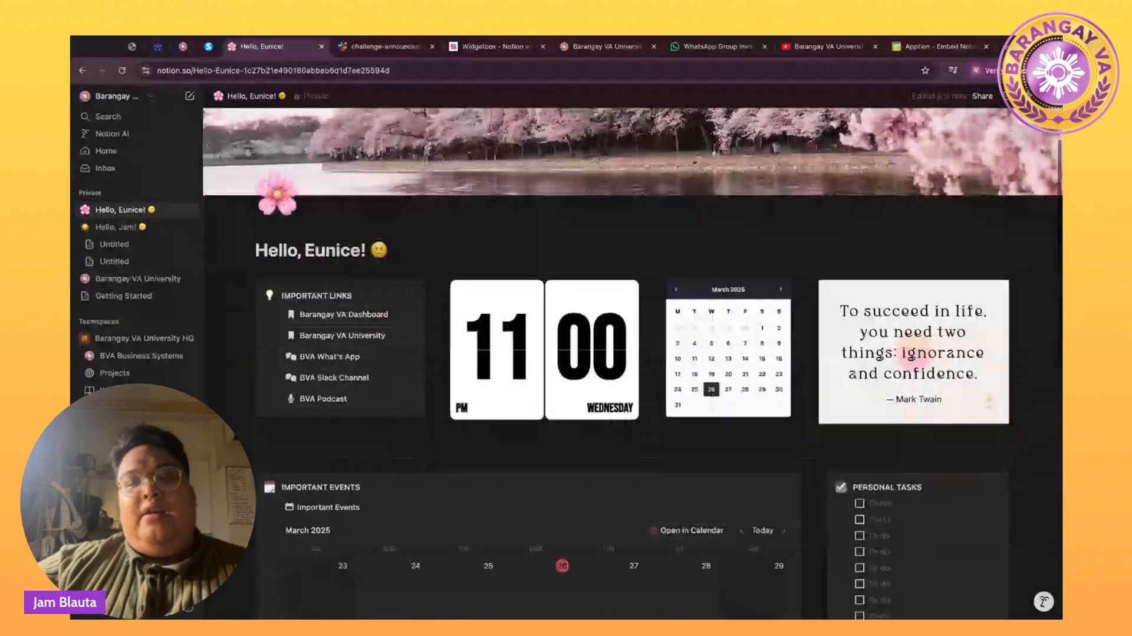
scroll(632, 363, "down", 7)
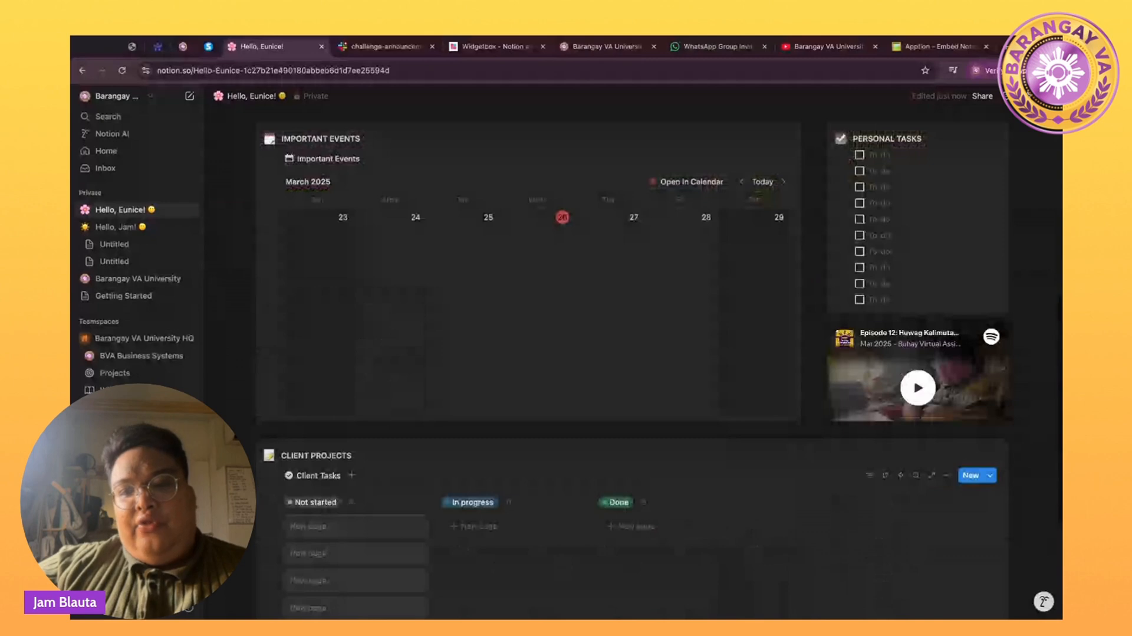
scroll(632, 363, "down", 1)
scroll(632, 363, "up", 2)
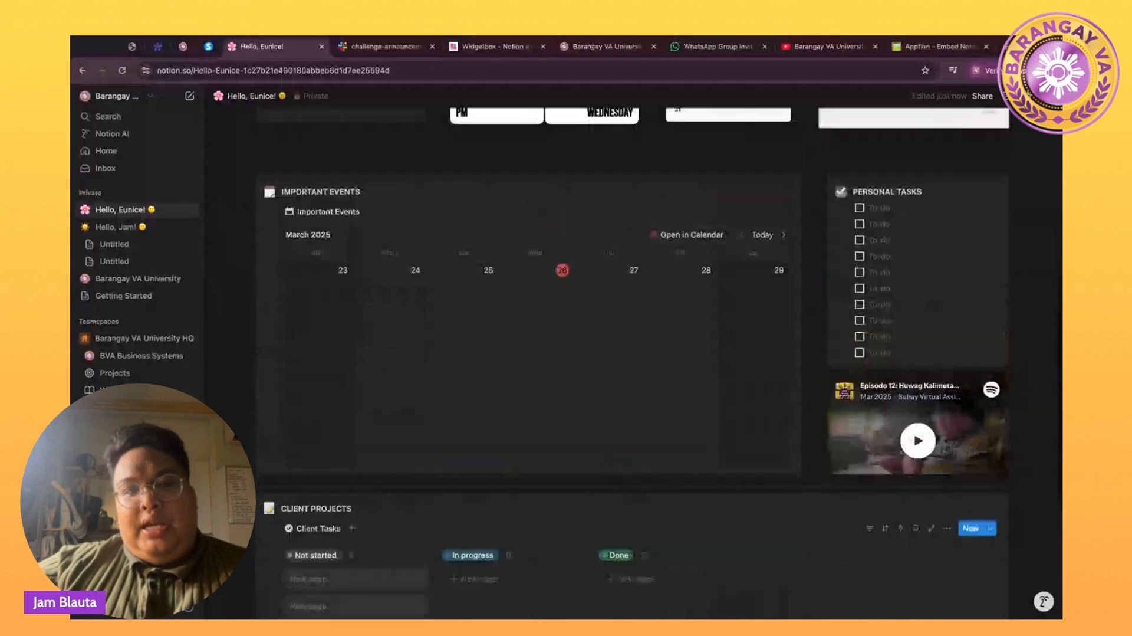
scroll(910, 413, "down", 1)
left_click(912, 395)
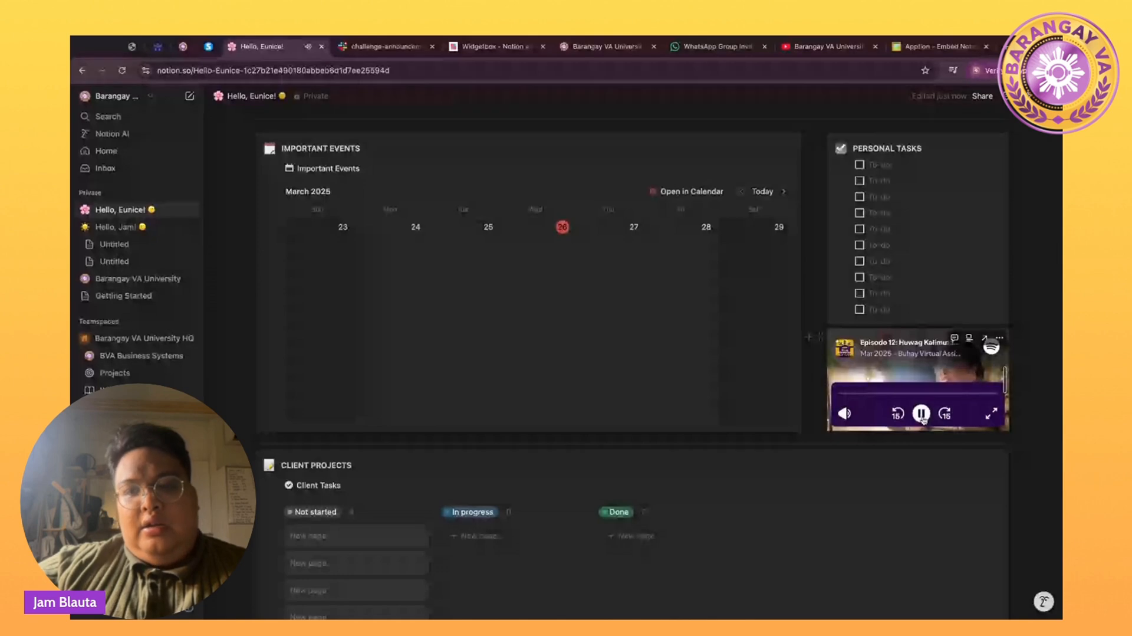
scroll(741, 332, "up", 1)
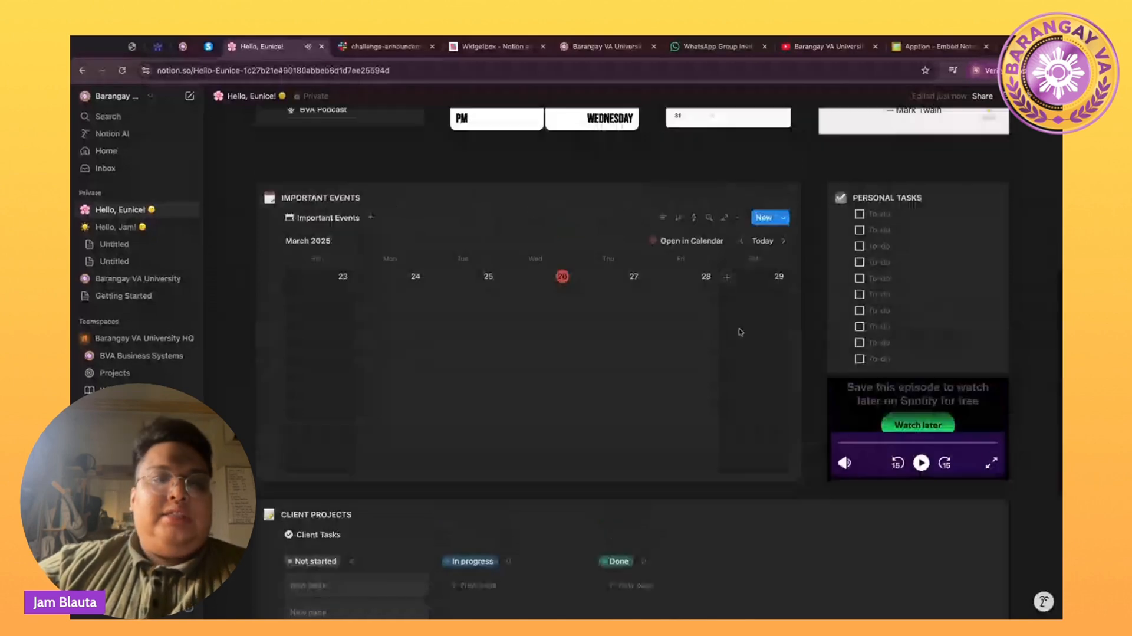
scroll(741, 332, "up", 6)
scroll(740, 332, "up", 2)
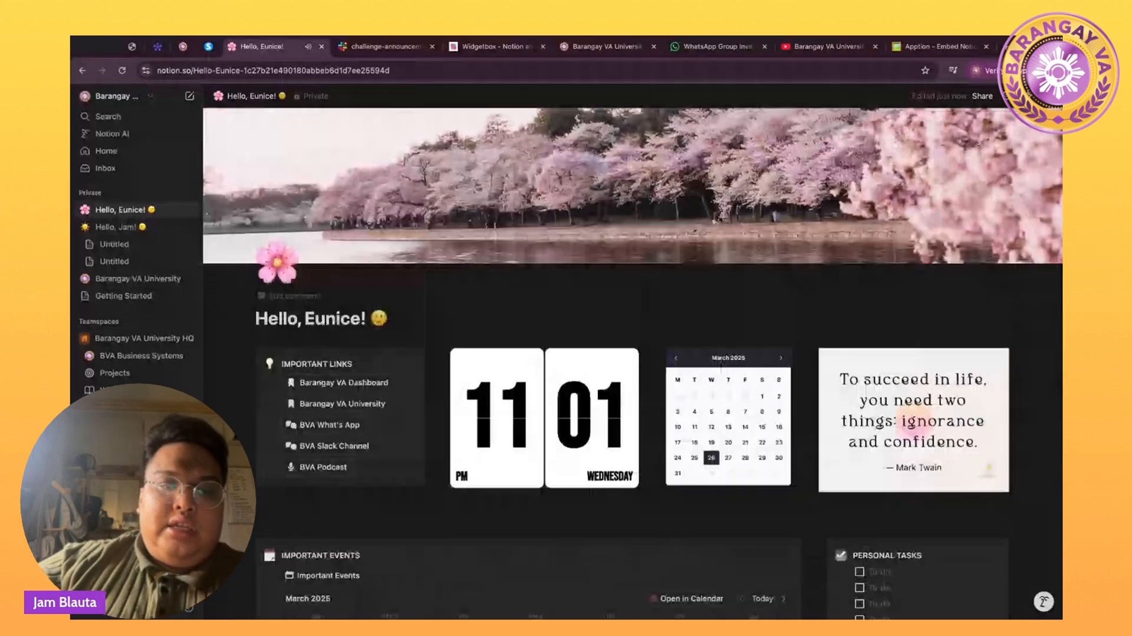
Insert an unconfigured button block with /button on a new line below BVA Podcast.
left_click(387, 470)
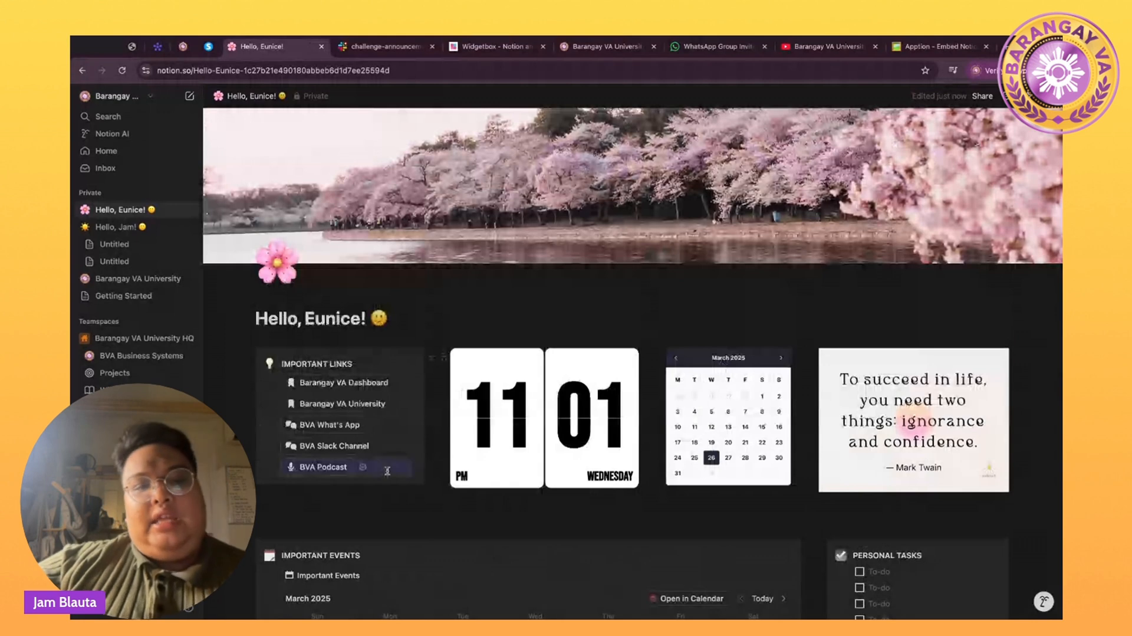
key("Return")
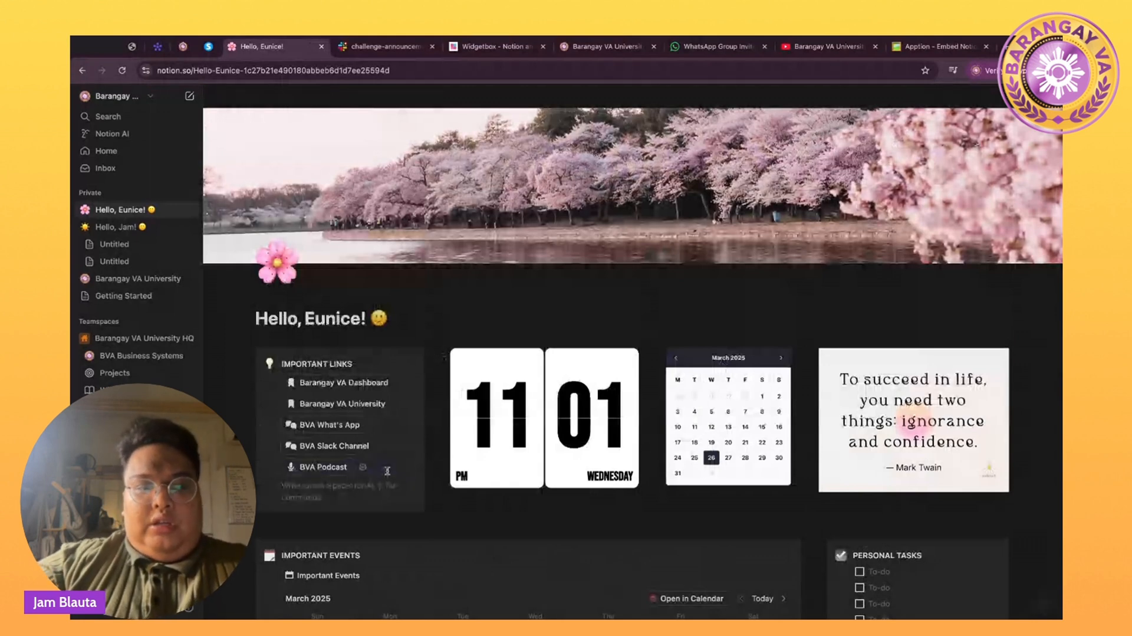
type("/button")
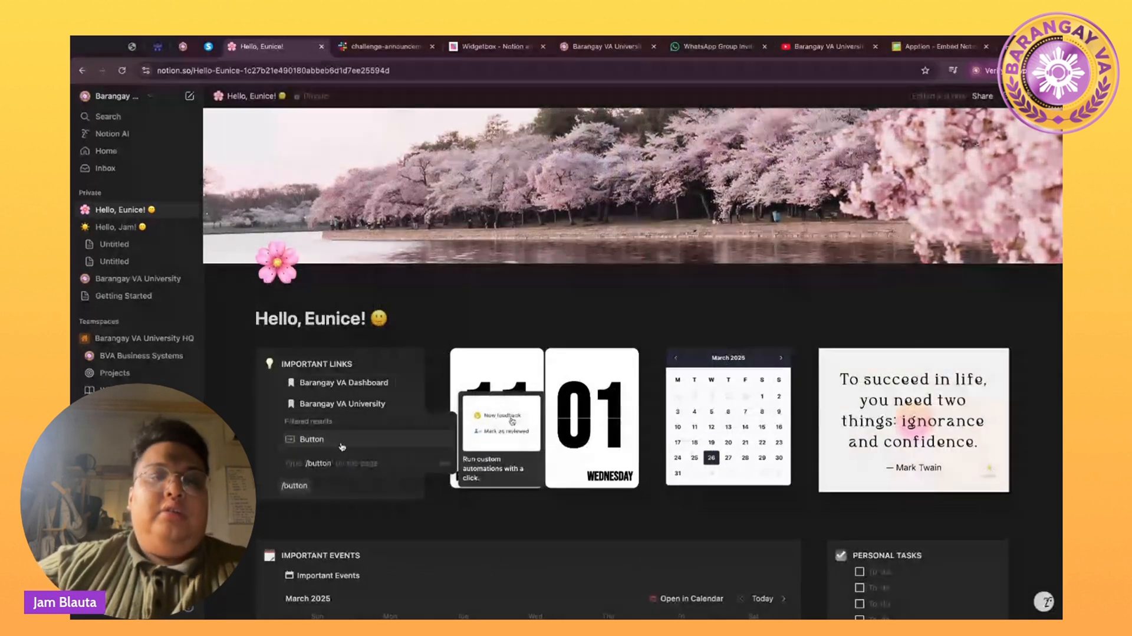
key("Return")
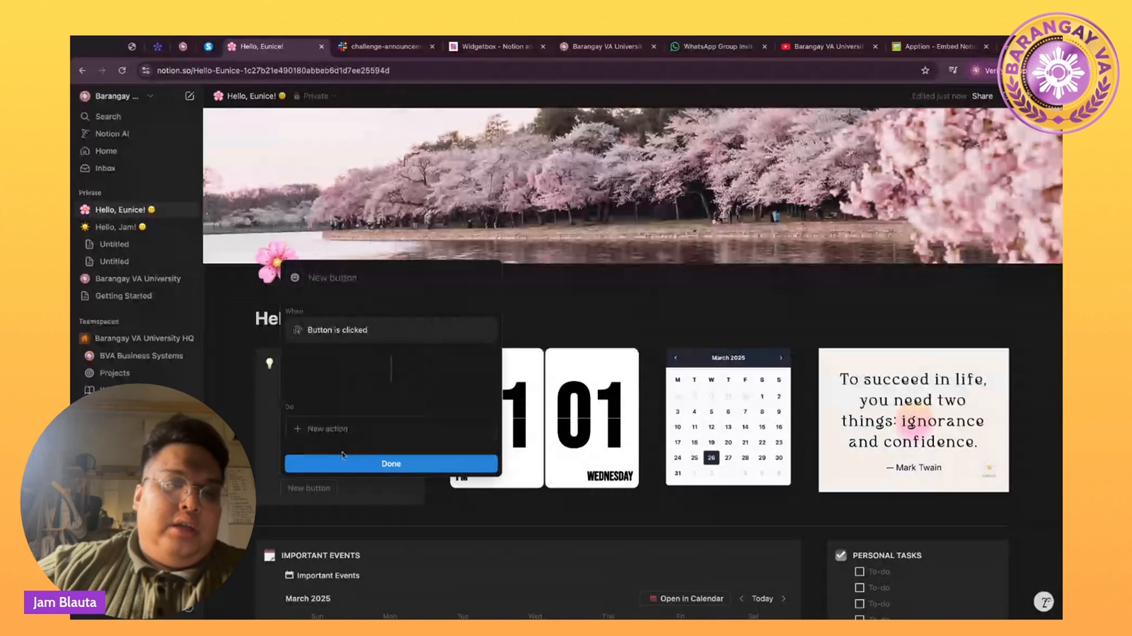
left_click(342, 465)
scroll(340, 469, "down", 9)
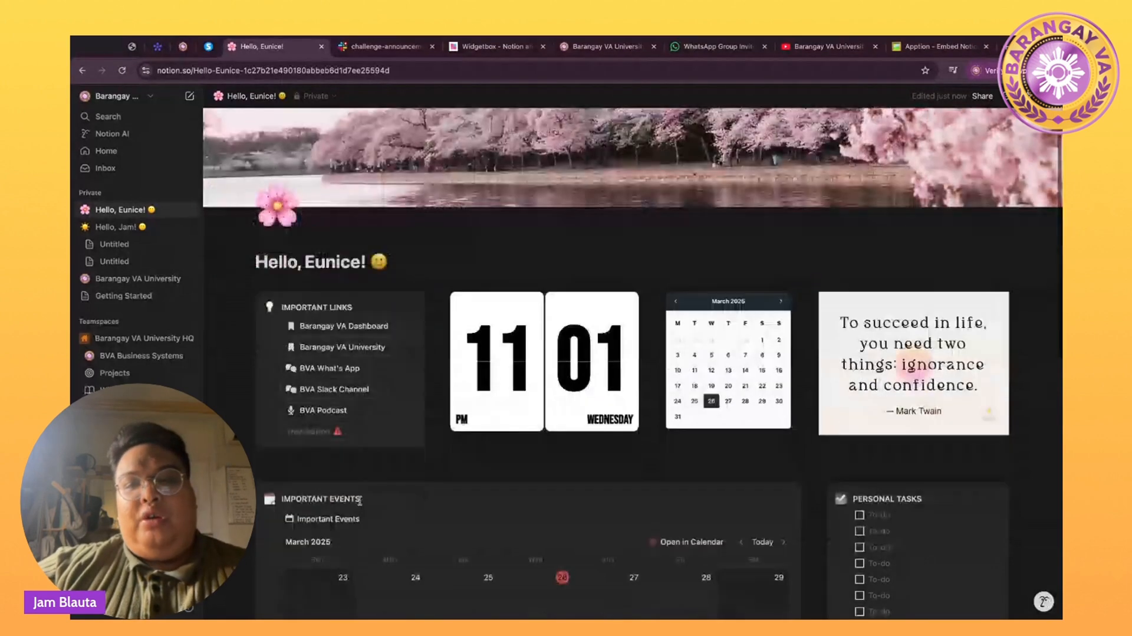
scroll(633, 354, "up", 8)
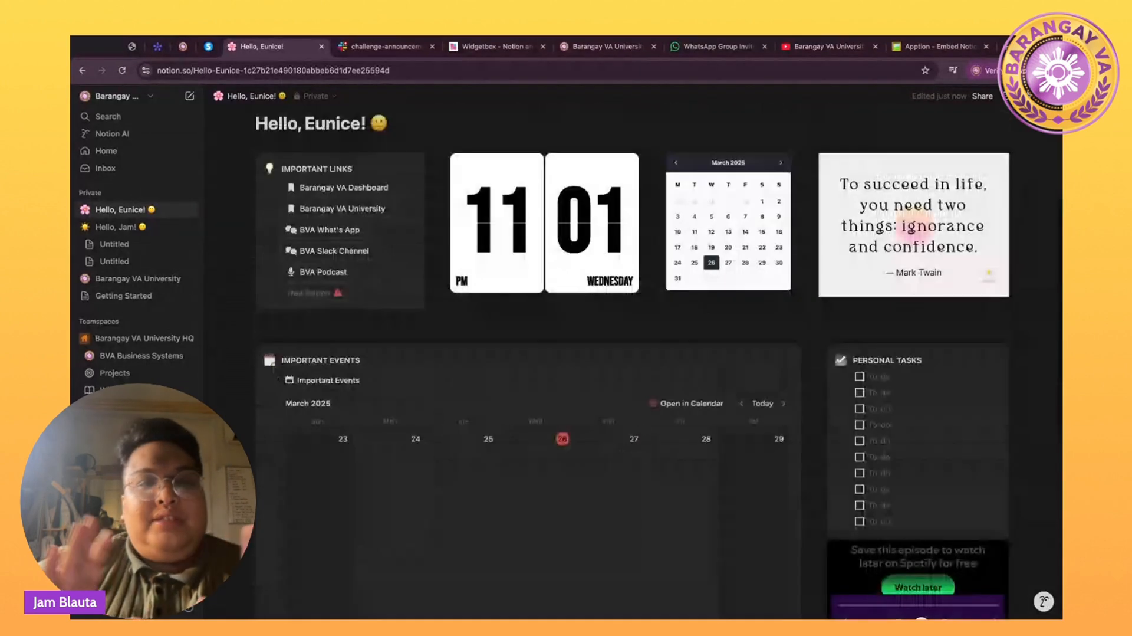
scroll(633, 354, "up", 3)
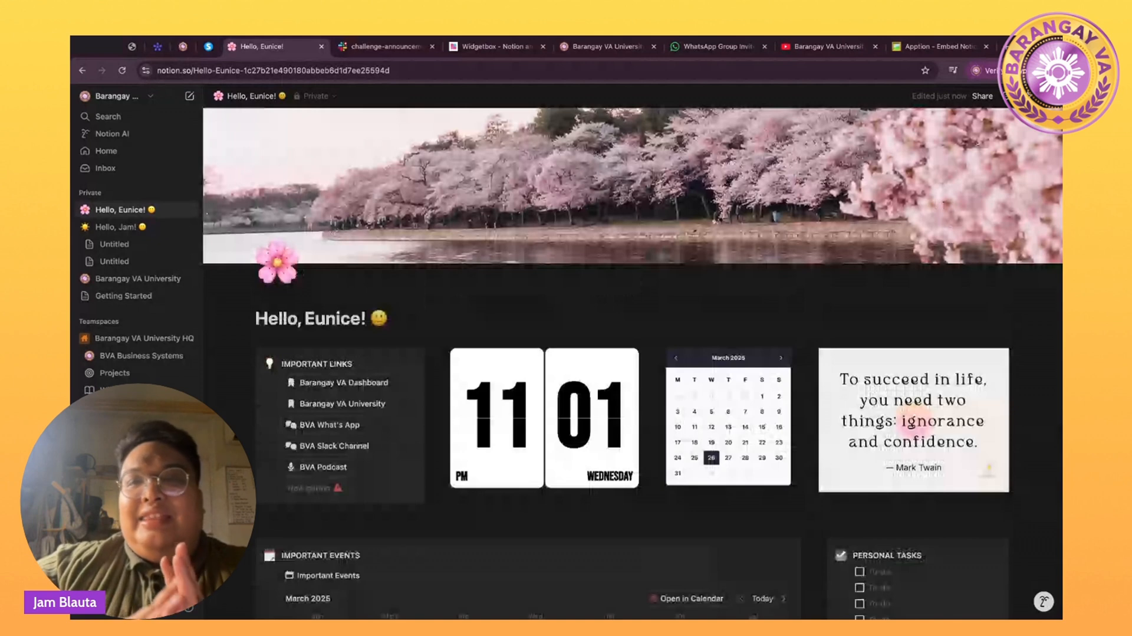